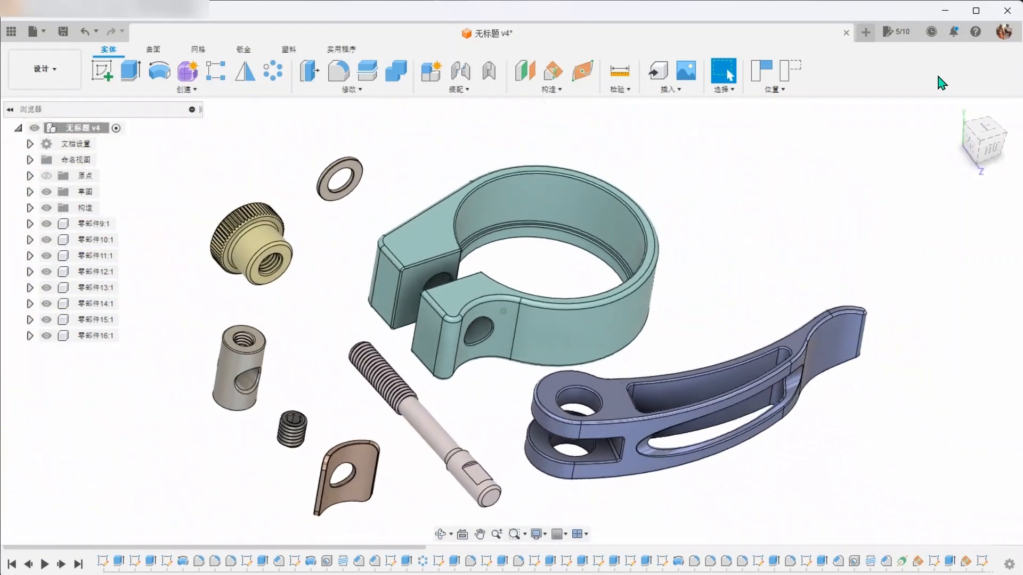
{"action": "left_click", "coordinate": [799, 78]}
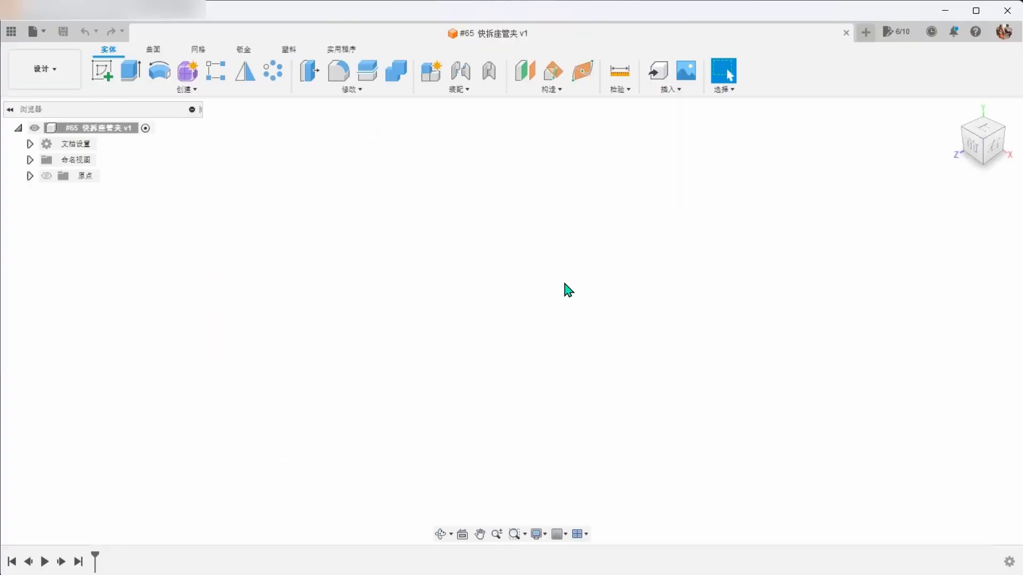
Start a sketch on the horizontal XZ plane and draw two concentric circles at the origin, the outer about 83 mm in diameter
{"action": "left_click", "coordinate": [102, 72]}
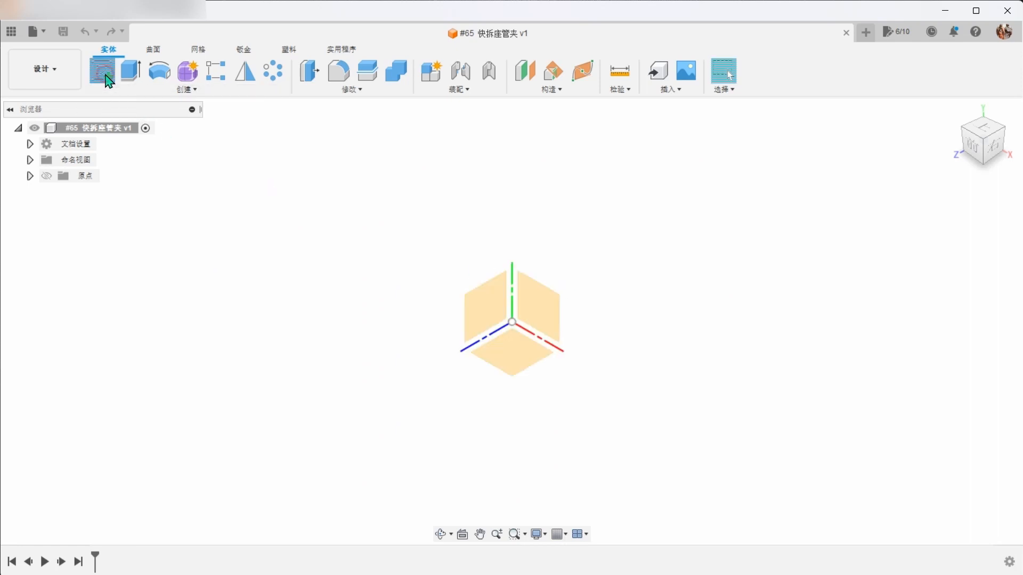
{"action": "left_click", "coordinate": [517, 352]}
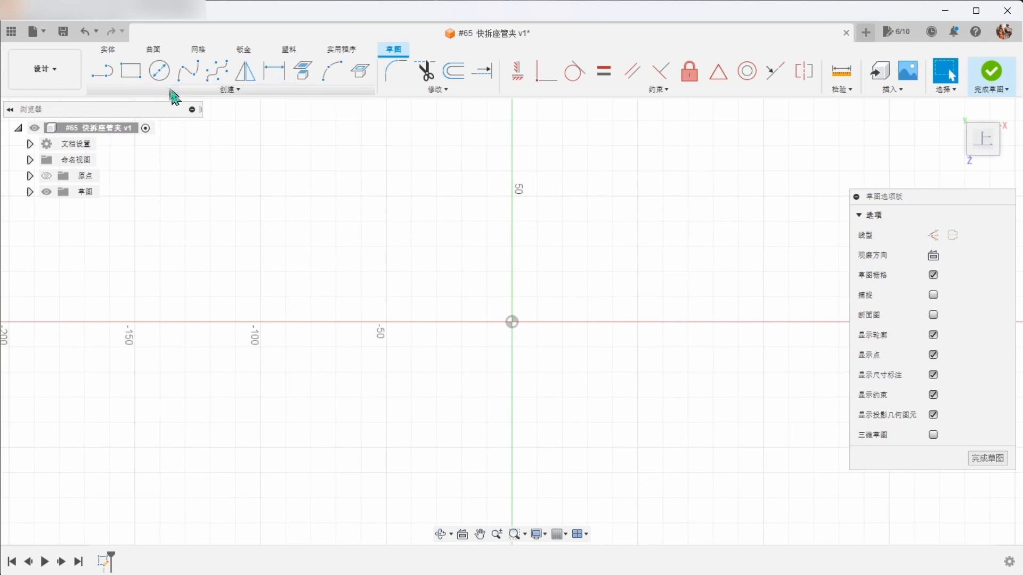
{"action": "left_click", "coordinate": [159, 71]}
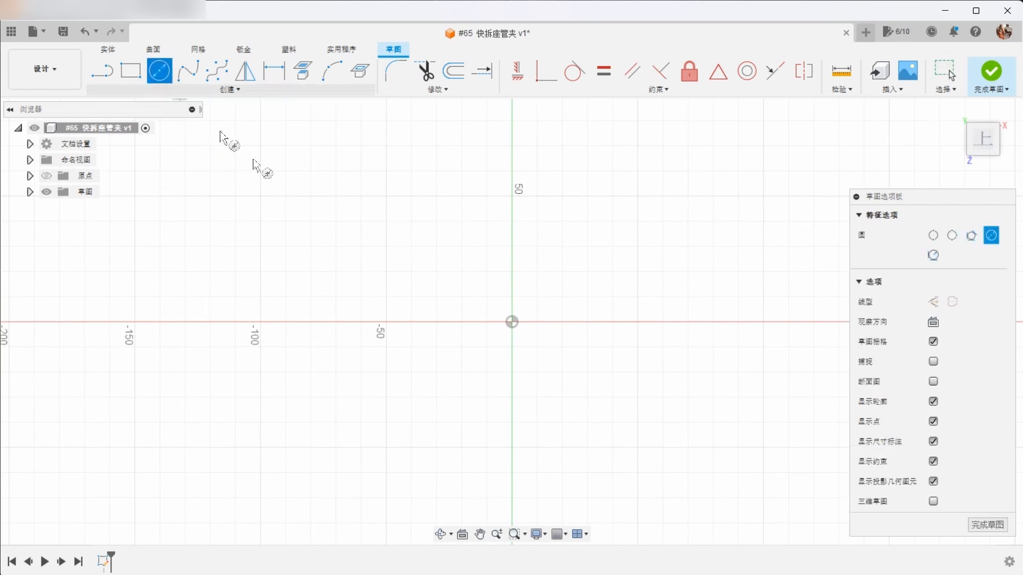
{"action": "left_click", "coordinate": [512, 322]}
{"action": "left_click", "coordinate": [564, 385]}
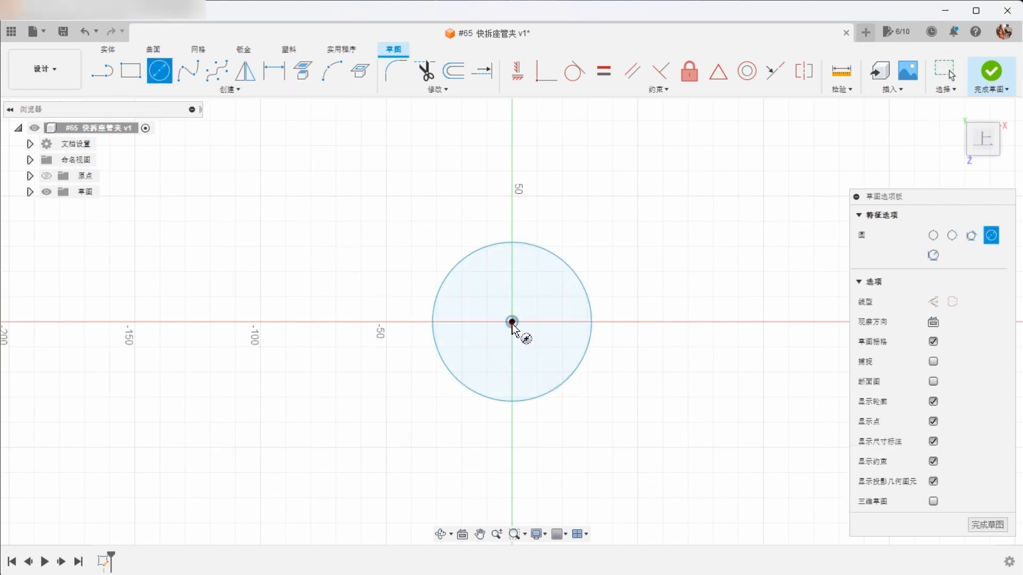
{"action": "left_click", "coordinate": [512, 322]}
{"action": "left_click", "coordinate": [579, 401]}
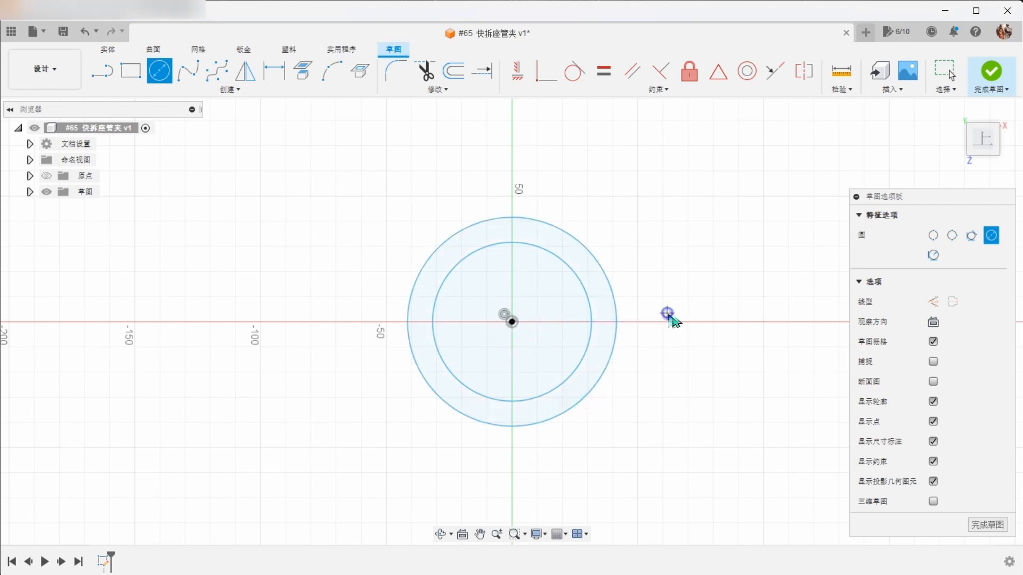
{"action": "right_click", "coordinate": [720, 319]}
{"action": "left_click", "coordinate": [720, 319]}
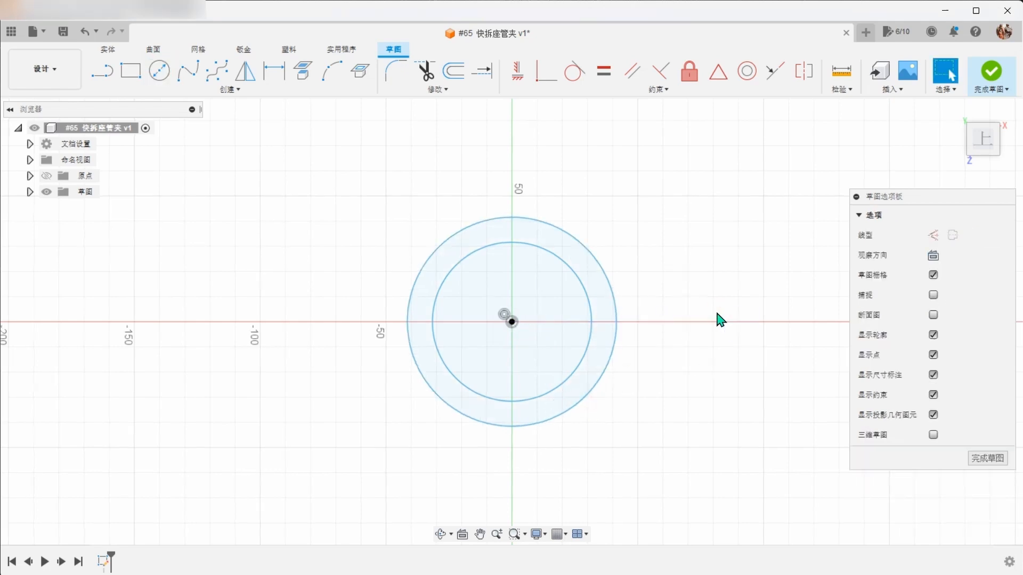
Dimension the outer circle's diameter to 40 mm
{"action": "scroll", "coordinate": [720, 319], "scroll_direction": "up", "scroll_amount": 3}
{"action": "key", "text": "d"}
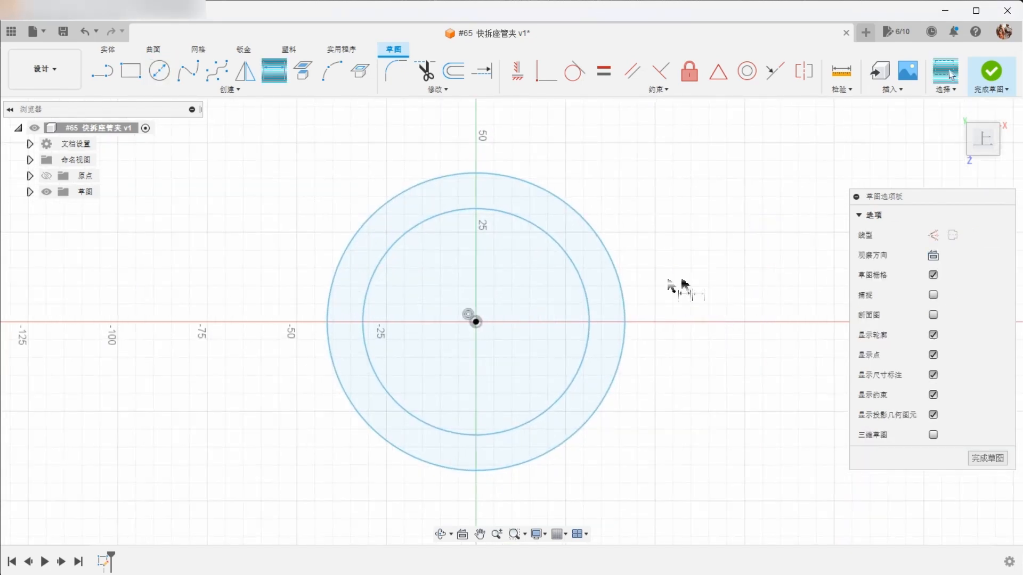
{"action": "left_click", "coordinate": [622, 297]}
{"action": "left_click", "coordinate": [686, 267]}
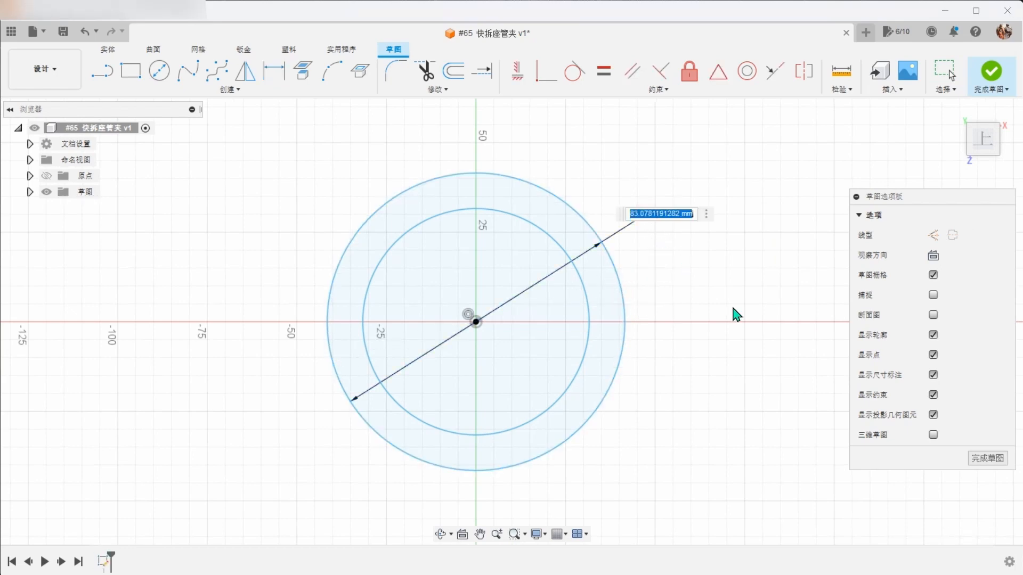
{"action": "type", "text": "40"}
{"action": "key", "text": "Return"}
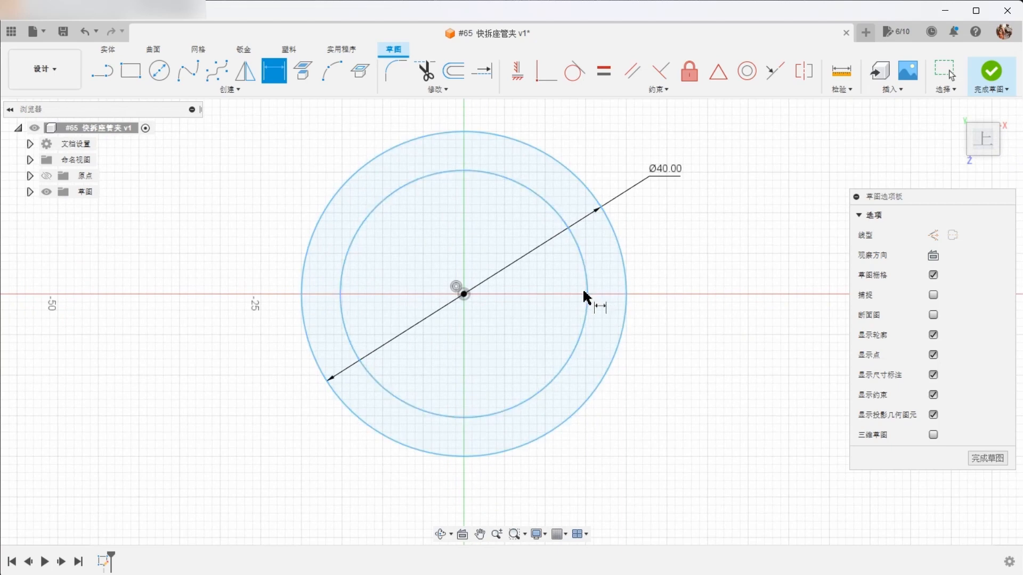
Dimension the inner circle's diameter to 33 mm
{"action": "left_click", "coordinate": [587, 293]}
{"action": "left_click", "coordinate": [527, 342]}
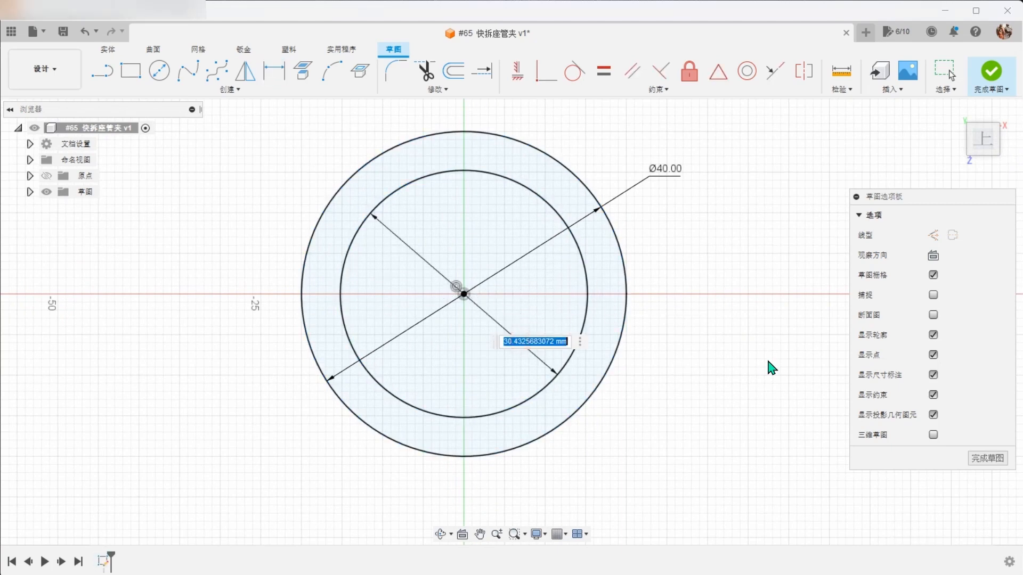
{"action": "type", "text": "33"}
{"action": "key", "text": "Return"}
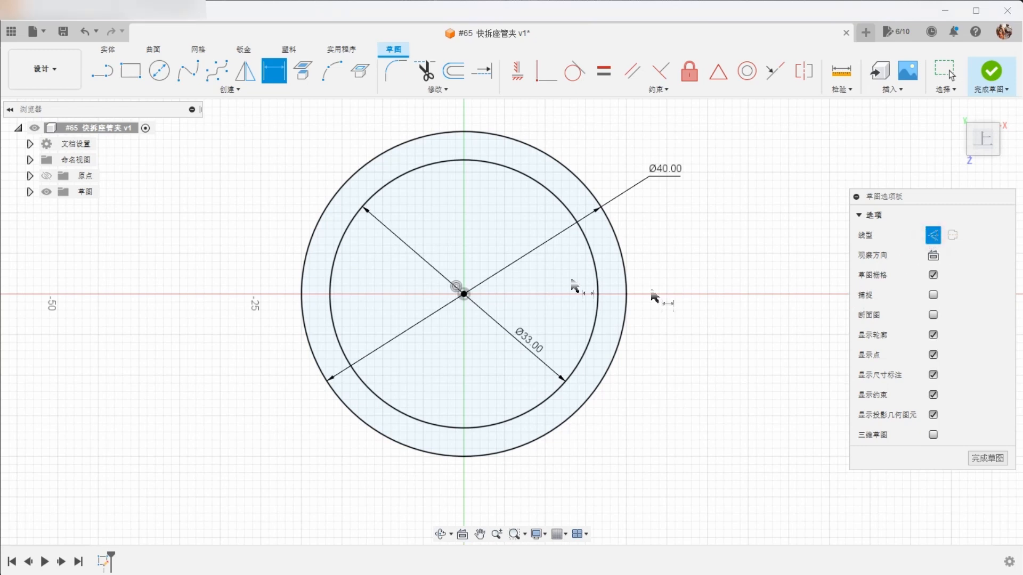
Draw a horizontal construction line about 36 mm long from the origin in the negative X direction, past the outer circle
{"action": "left_click", "coordinate": [106, 76]}
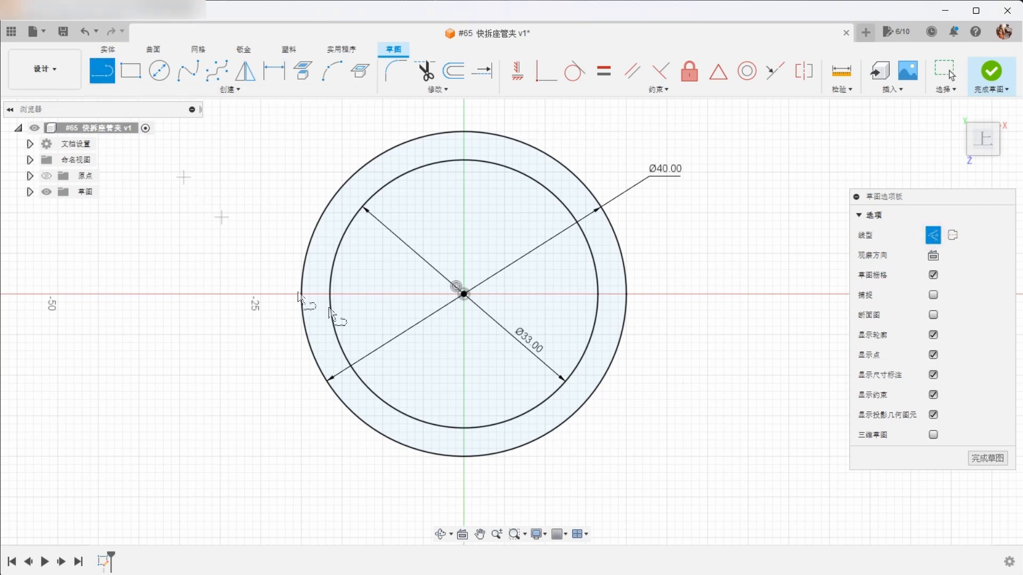
{"action": "left_click", "coordinate": [468, 297]}
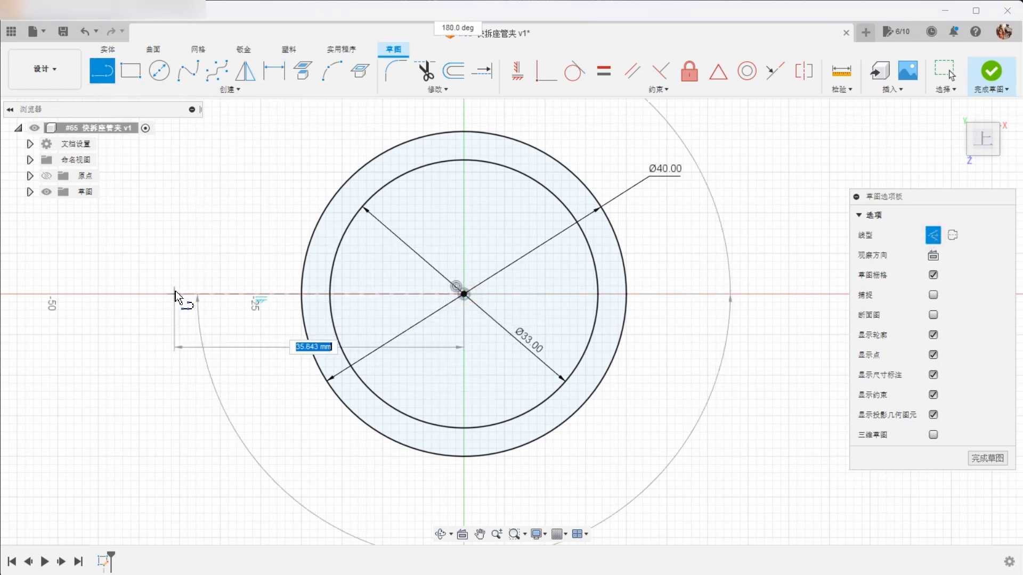
{"action": "left_click", "coordinate": [175, 261]}
Outline the upper lug with normal lines: a sloped line from the outer circle, a short vertical end, and a horizontal line to the inner circle
{"action": "middle_click_drag", "start_coordinate": [441, 297], "coordinate": [578, 324]}
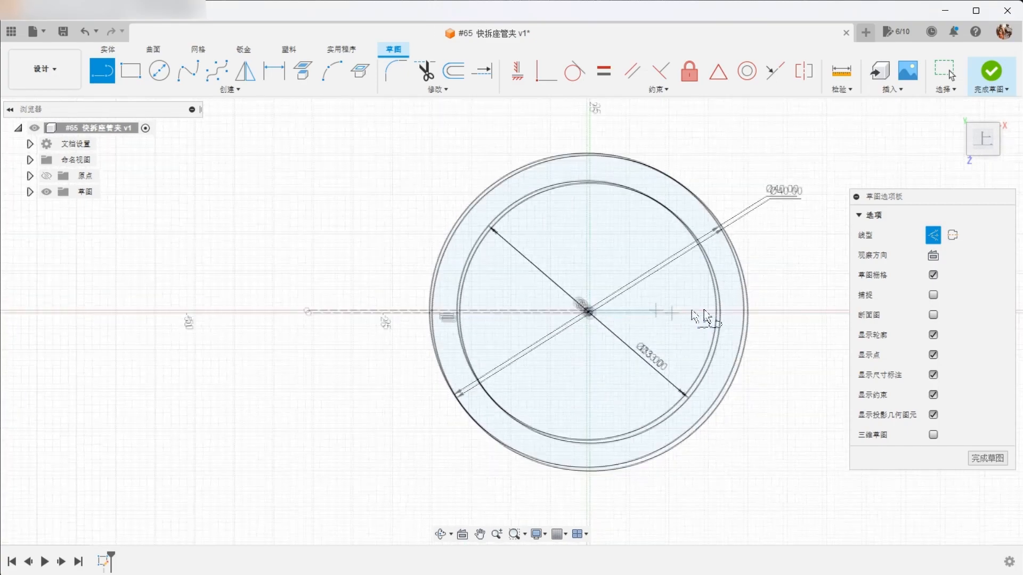
{"action": "left_click", "coordinate": [929, 232]}
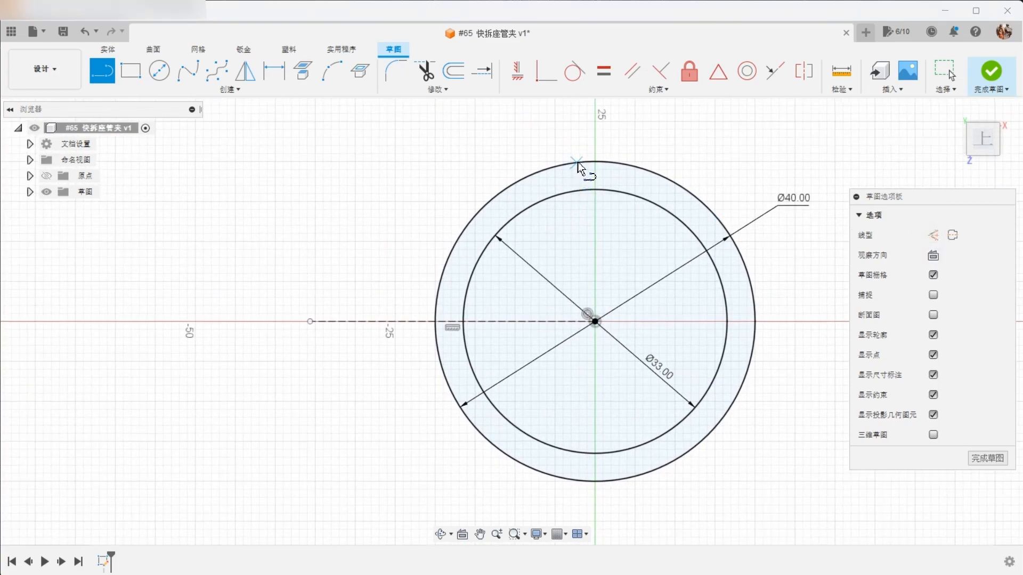
{"action": "left_click", "coordinate": [579, 162]}
{"action": "left_click", "coordinate": [350, 251]}
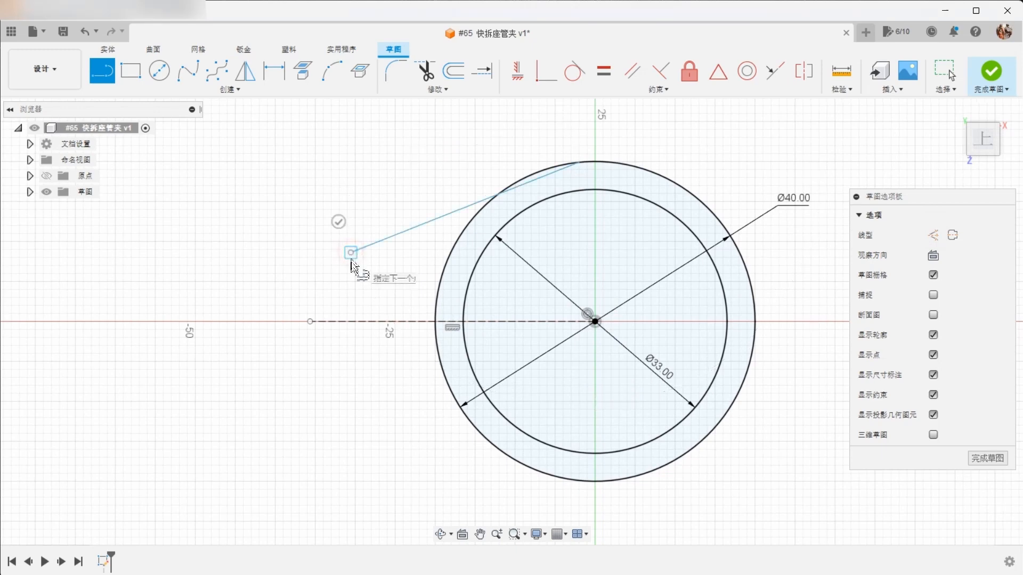
{"action": "left_click", "coordinate": [351, 294]}
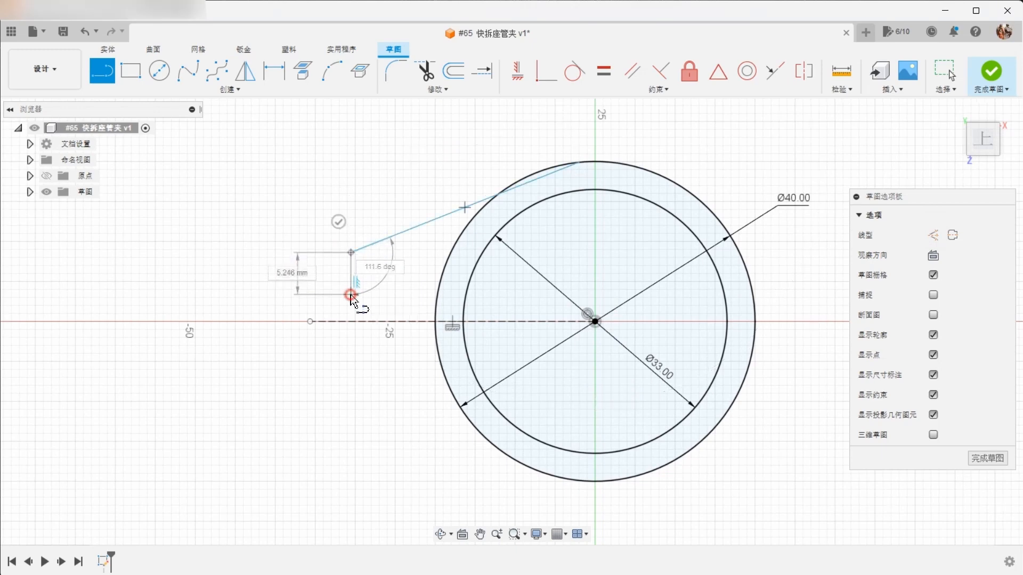
{"action": "left_click", "coordinate": [463, 295]}
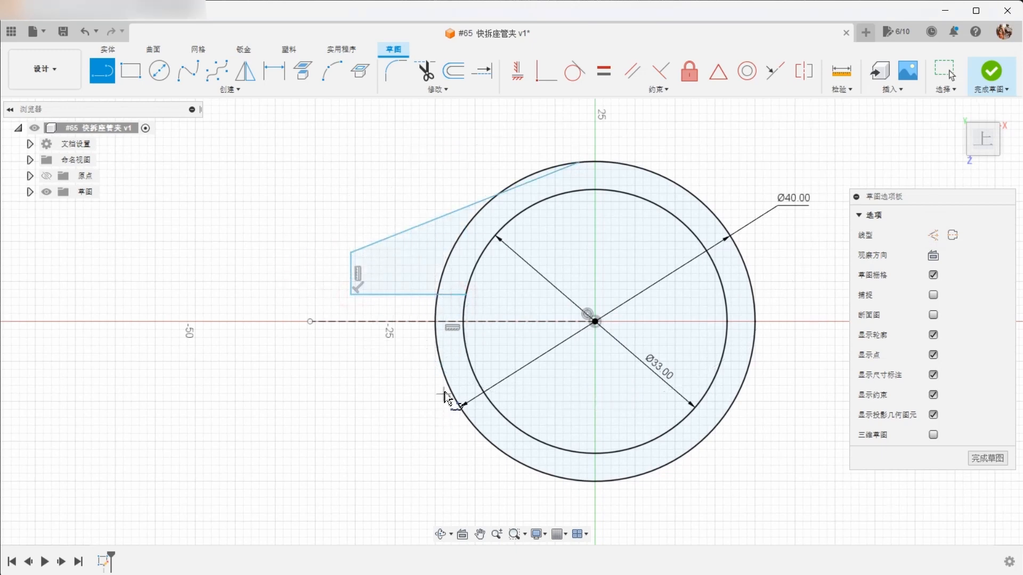
Outline the lower lug with a horizontal line from the inner circle, a vertical end, a small rounded tip and a concave arc to the outer circle
{"action": "left_click", "coordinate": [351, 378]}
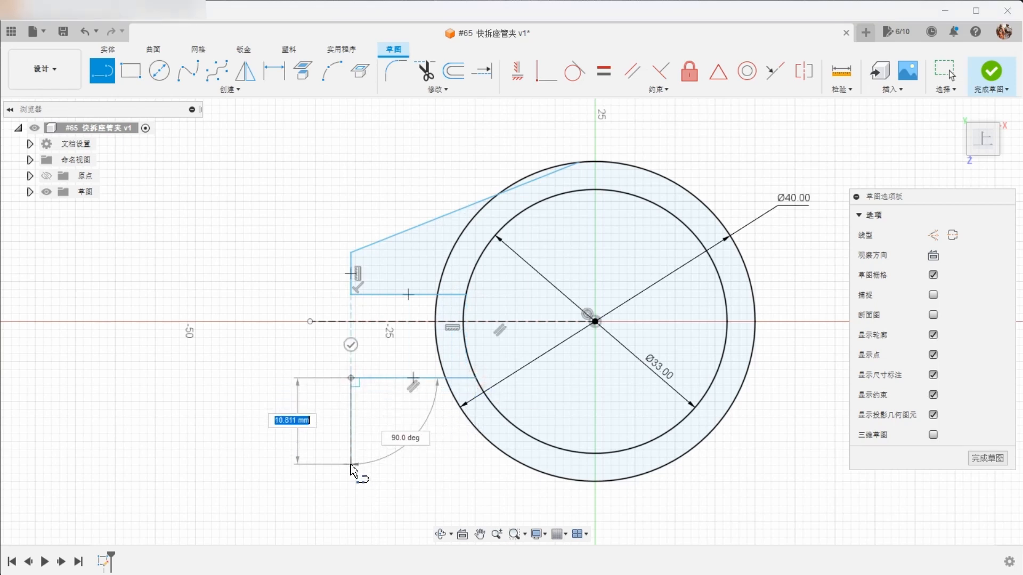
{"action": "left_click", "coordinate": [351, 458]}
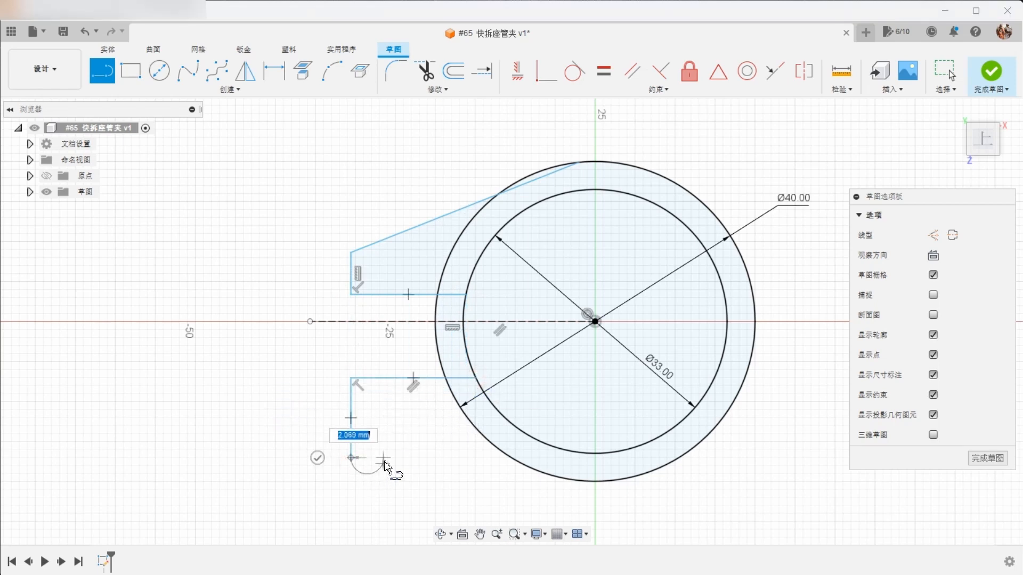
{"action": "mouse_move", "coordinate": [387, 465]}
{"action": "left_mouse_down"}
{"action": "mouse_move", "coordinate": [465, 450]}
{"action": "mouse_move", "coordinate": [506, 459]}
{"action": "left_mouse_up"}
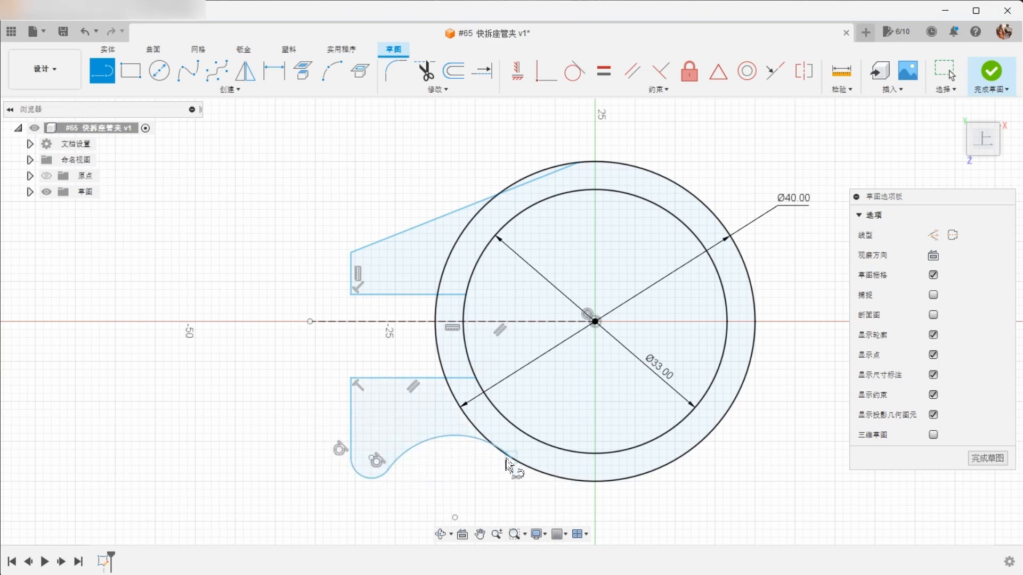
{"action": "right_click", "coordinate": [679, 487]}
{"action": "left_click", "coordinate": [740, 487]}
{"action": "middle_click", "coordinate": [742, 487]}
{"action": "middle_click", "coordinate": [741, 487]}
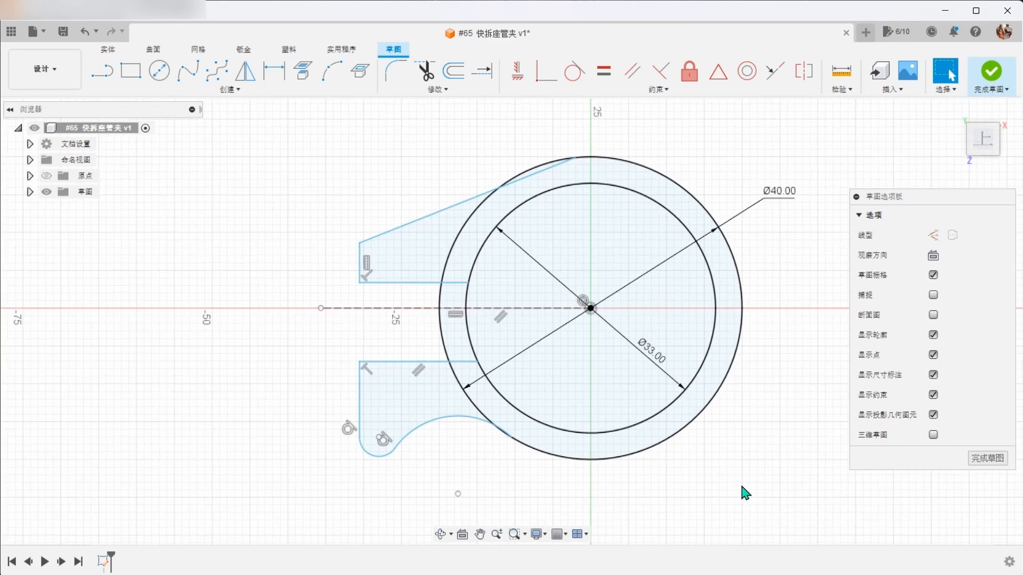
Make the upper lug's sloped line and the lower lug's concave arc tangent to the outer circle
{"action": "left_click", "coordinate": [579, 77]}
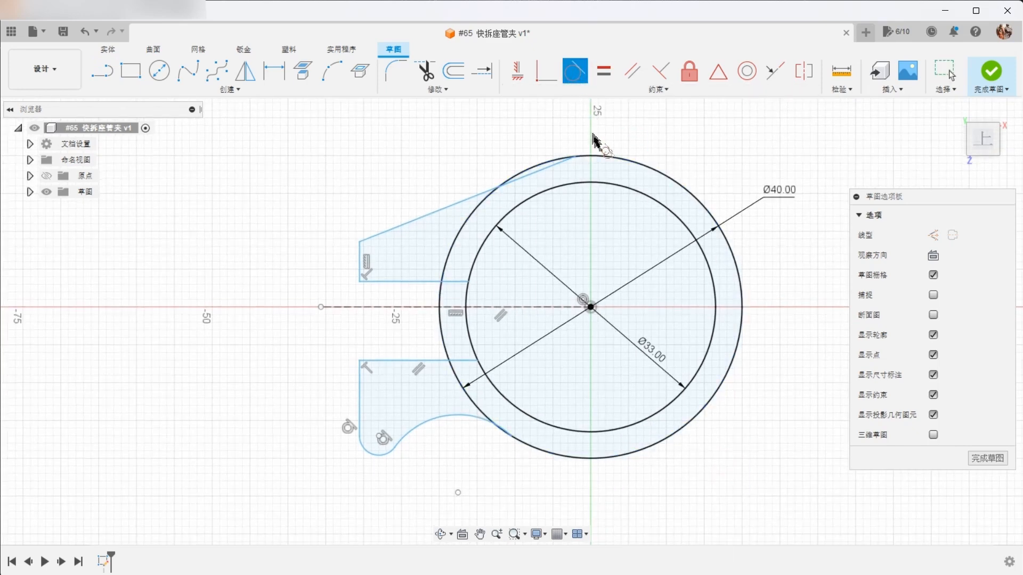
{"action": "left_click", "coordinate": [599, 155]}
{"action": "left_click", "coordinate": [555, 170]}
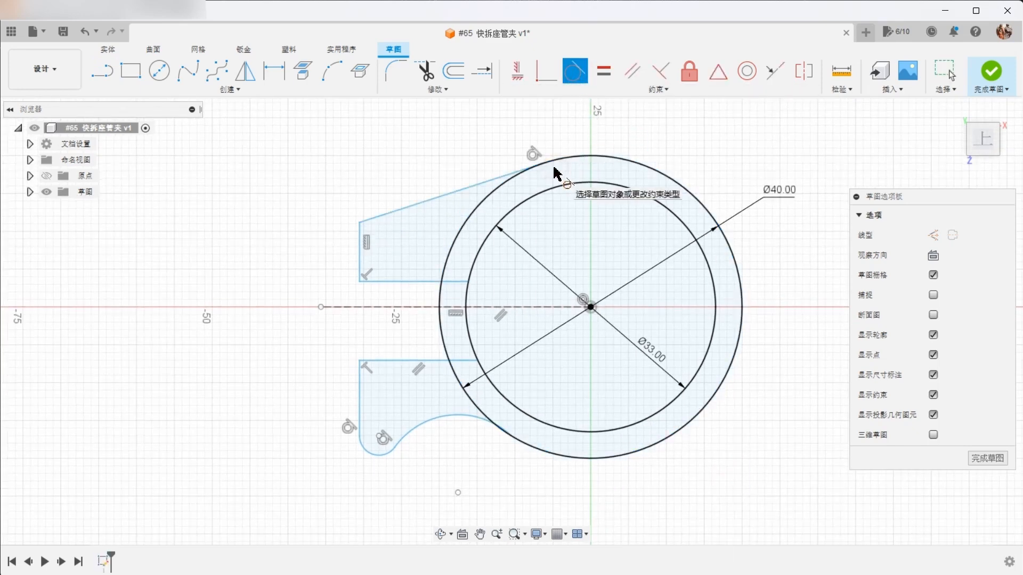
{"action": "left_click", "coordinate": [475, 416]}
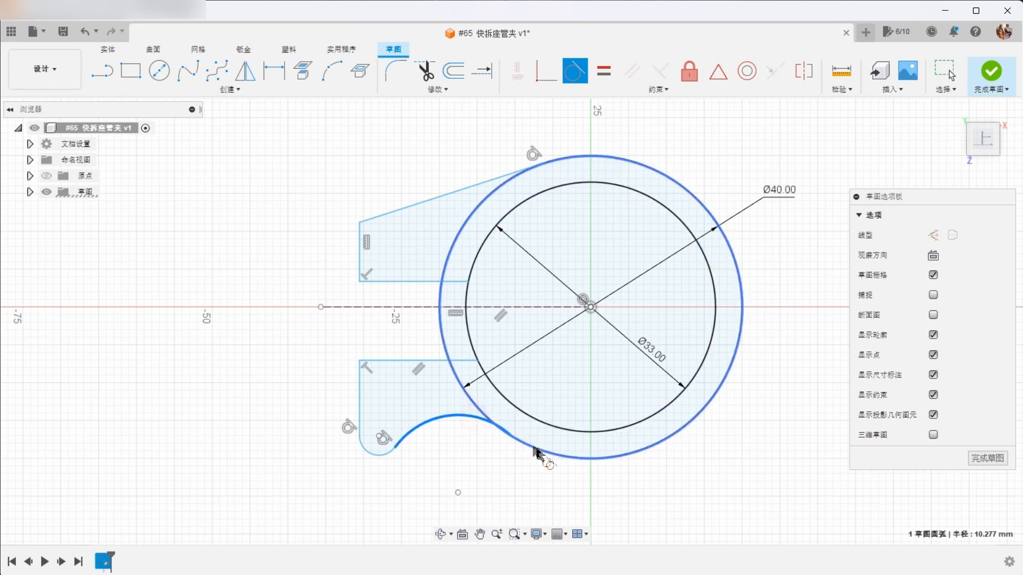
{"action": "left_click", "coordinate": [539, 452]}
{"action": "right_click", "coordinate": [272, 318]}
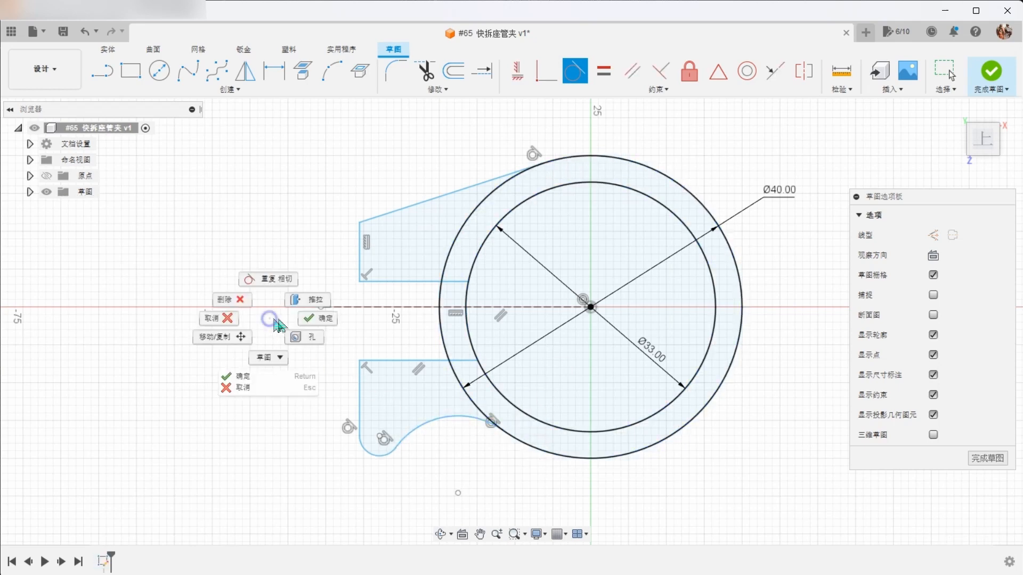
{"action": "left_click", "coordinate": [318, 319]}
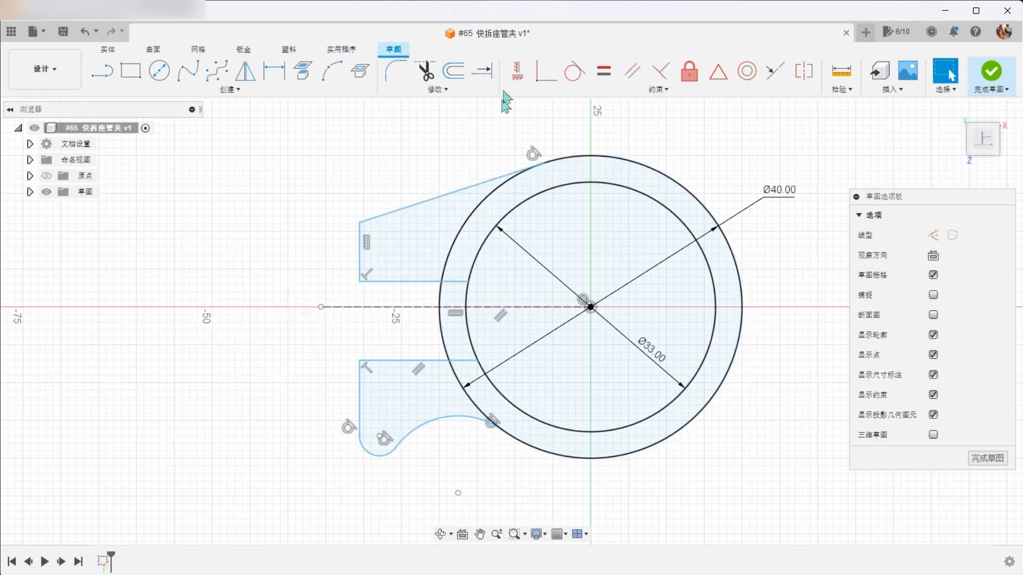
Align the facing end corners of the upper and lower lugs vertically with a horizontal/vertical constraint
{"action": "left_click", "coordinate": [518, 78]}
{"action": "left_click", "coordinate": [360, 282]}
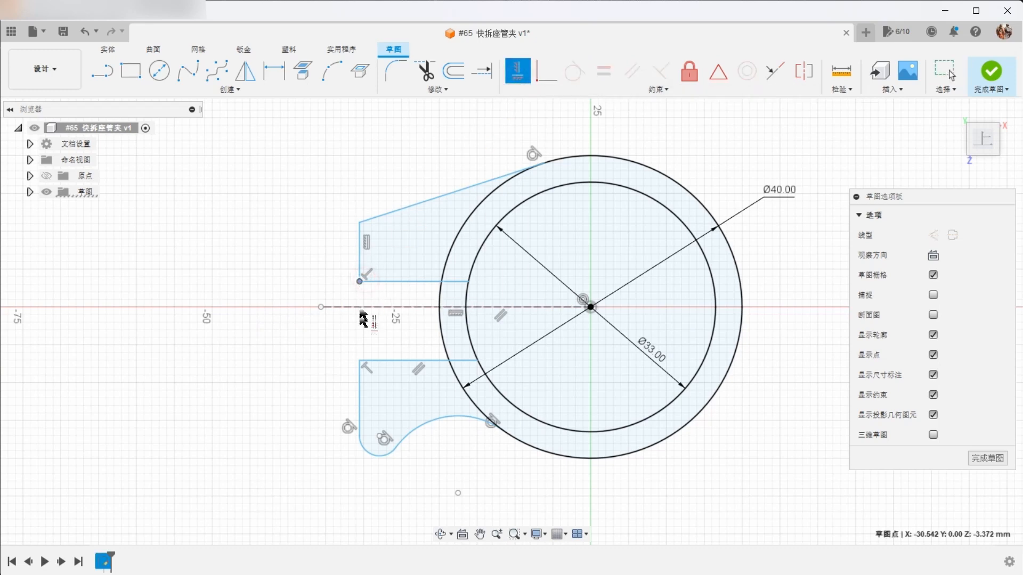
{"action": "left_click", "coordinate": [360, 362]}
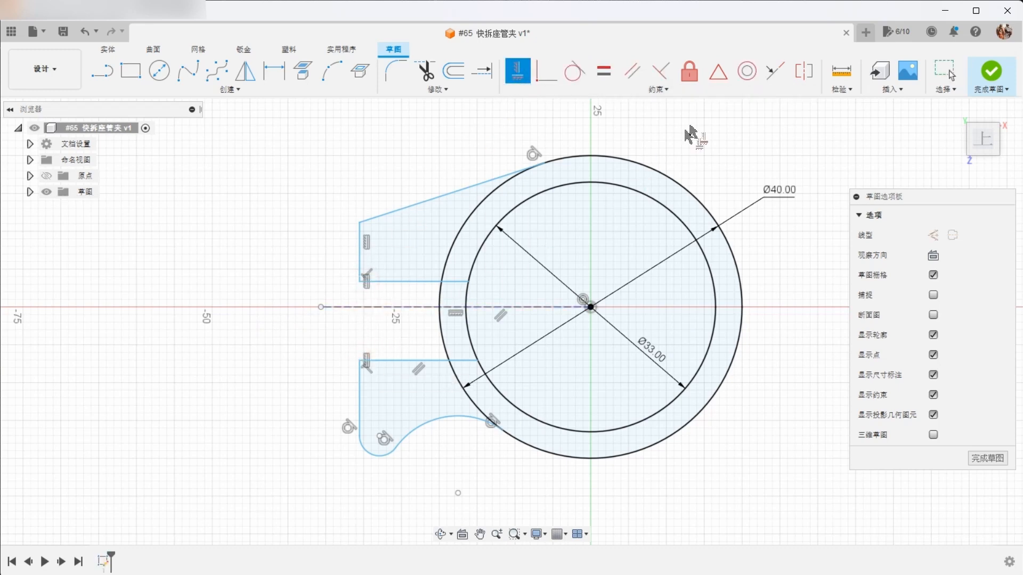
Make the two horizontal lug lines symmetric about the construction centerline
{"action": "left_click", "coordinate": [804, 72]}
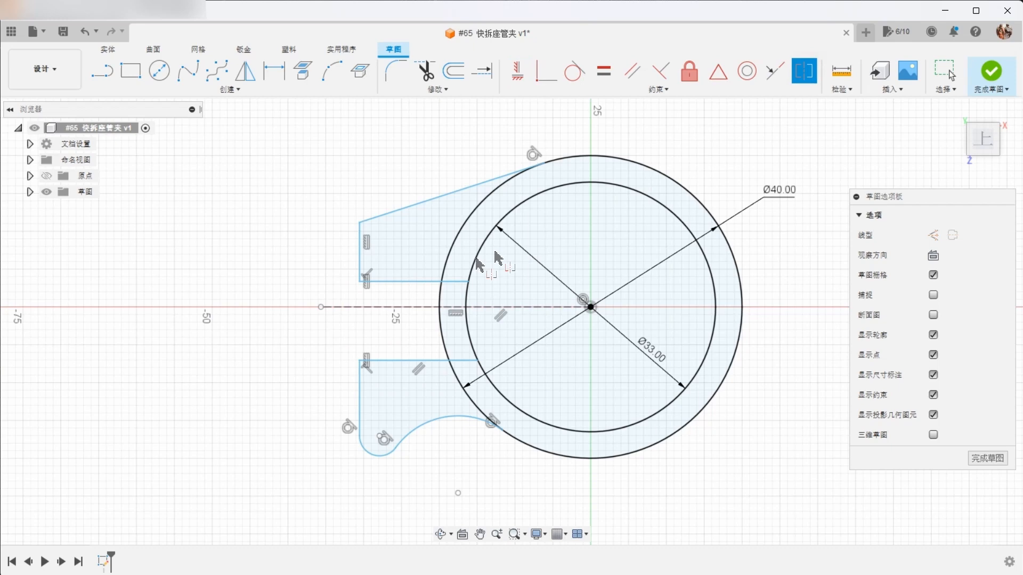
{"action": "left_click", "coordinate": [423, 283]}
{"action": "left_click", "coordinate": [430, 362]}
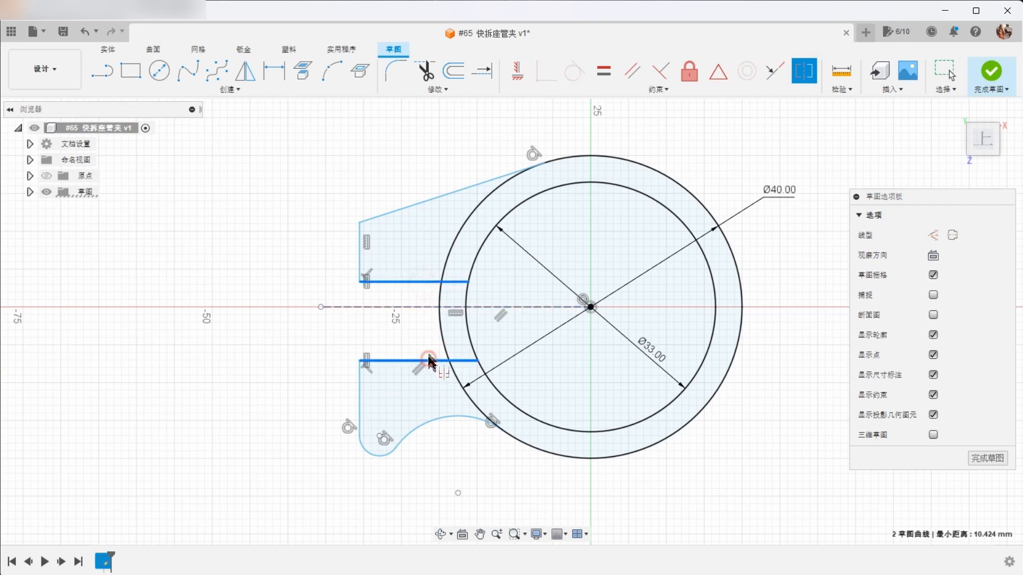
{"action": "left_click", "coordinate": [425, 308]}
{"action": "right_click", "coordinate": [239, 230]}
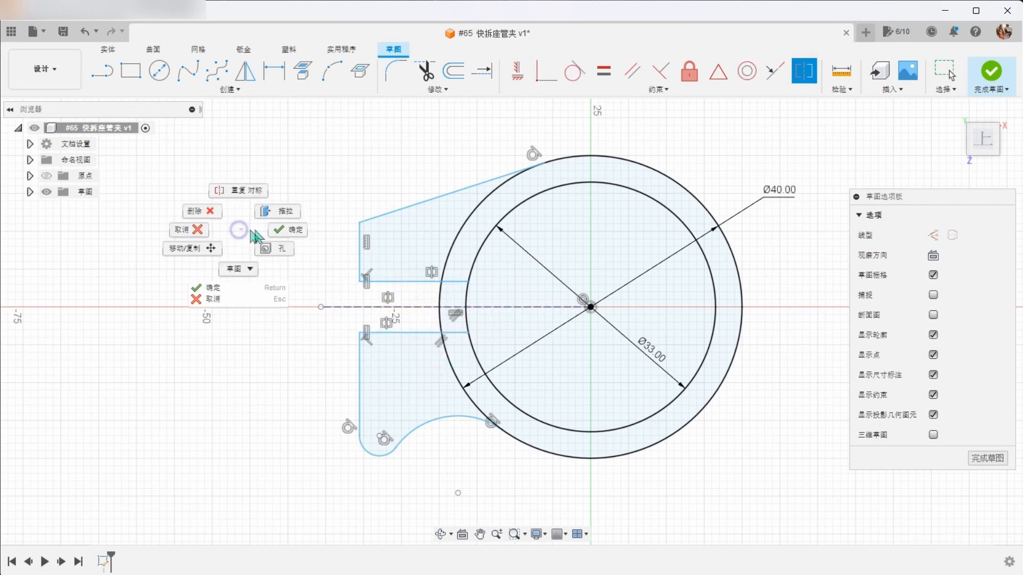
{"action": "left_click", "coordinate": [287, 234]}
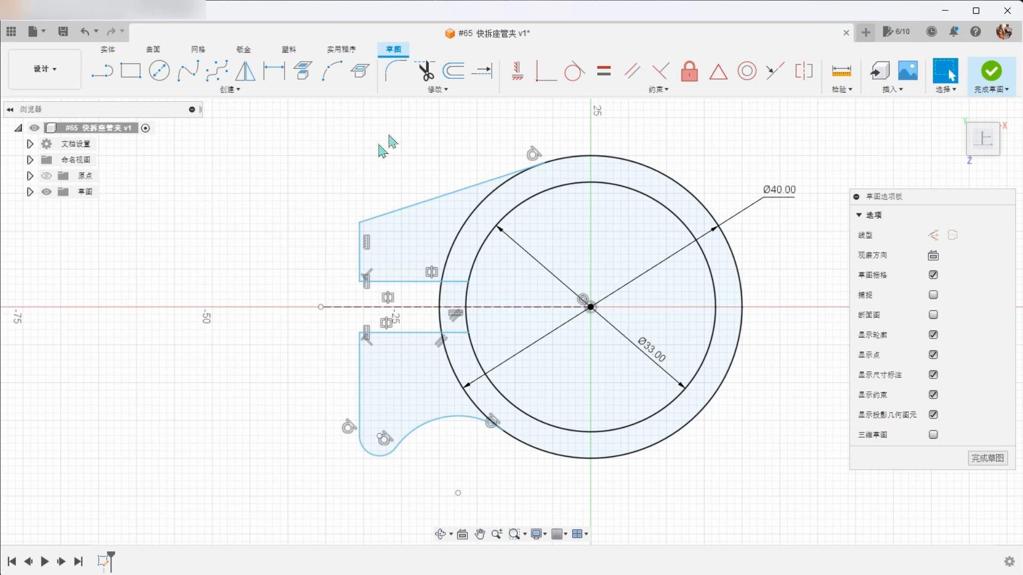
Trim the ring circle segments that run through the two lugs and across the gap between them
{"action": "left_click", "coordinate": [427, 78]}
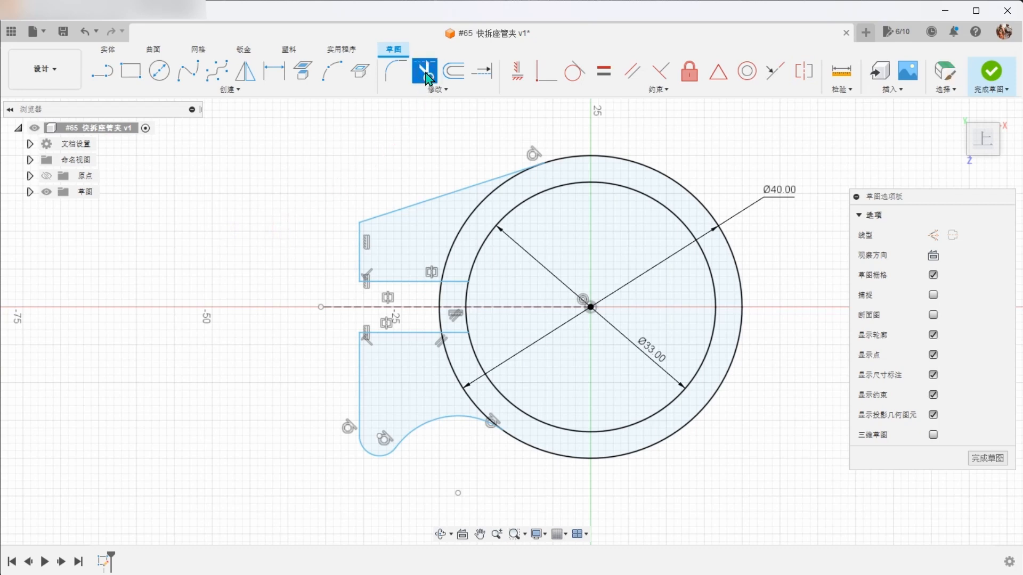
{"action": "left_click", "coordinate": [461, 228]}
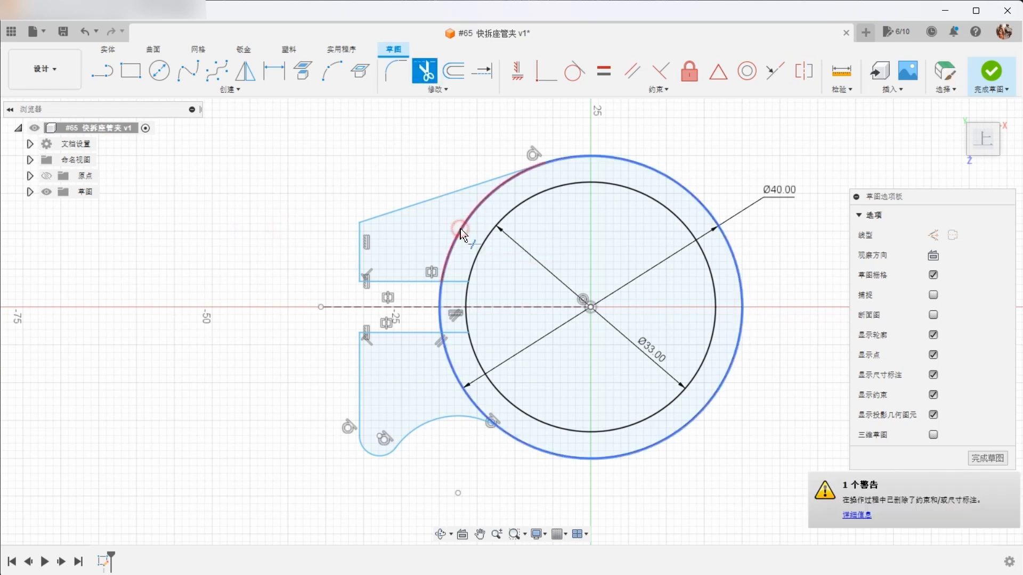
{"action": "left_click", "coordinate": [436, 292]}
{"action": "left_click", "coordinate": [467, 302]}
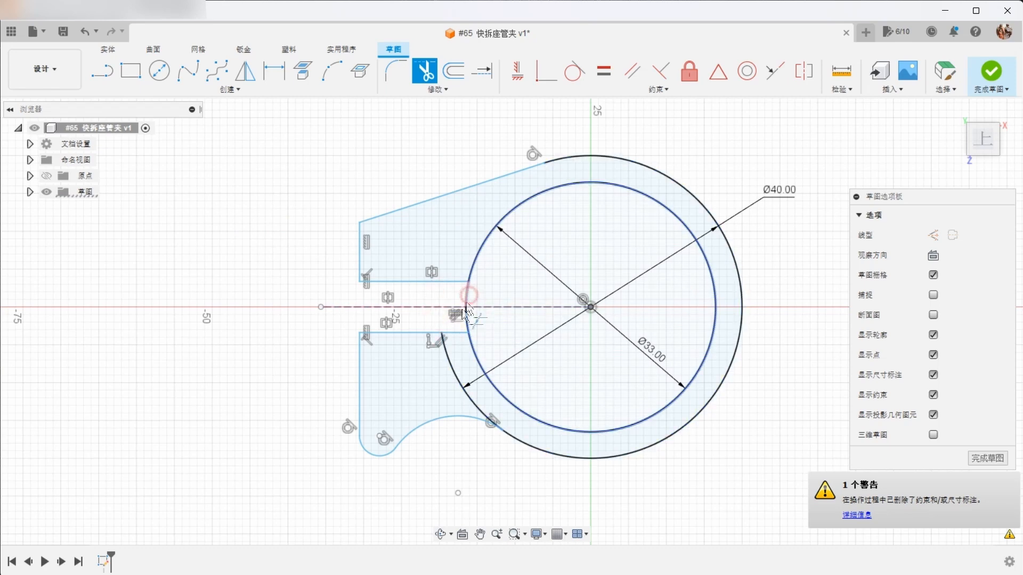
{"action": "left_click", "coordinate": [447, 363]}
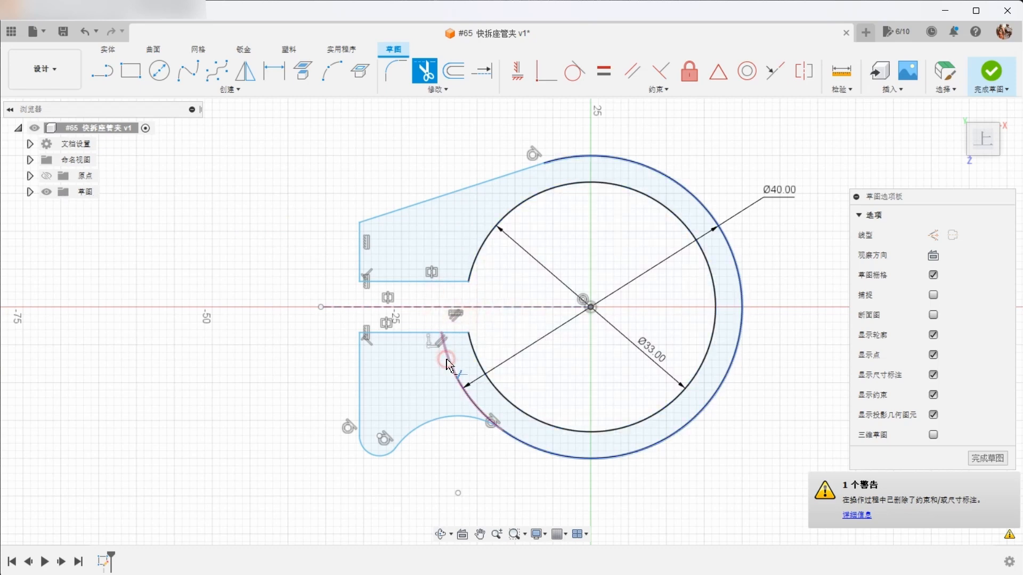
{"action": "right_click", "coordinate": [751, 150]}
{"action": "left_click", "coordinate": [793, 151]}
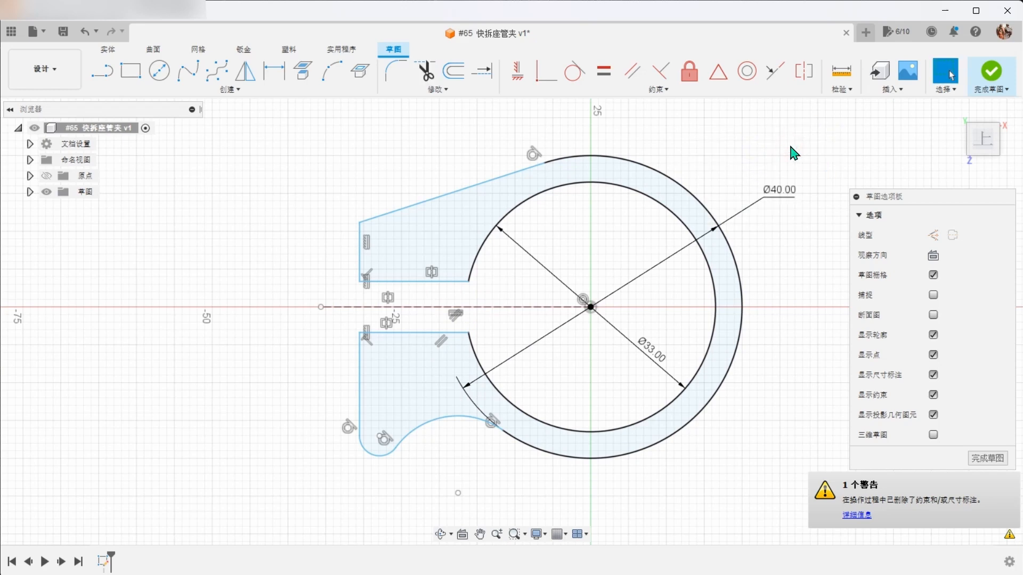
Dimension the overall width from the upper lug's vertical end to the far tangent of the outer circle at 50.5 mm
{"action": "key", "text": "d"}
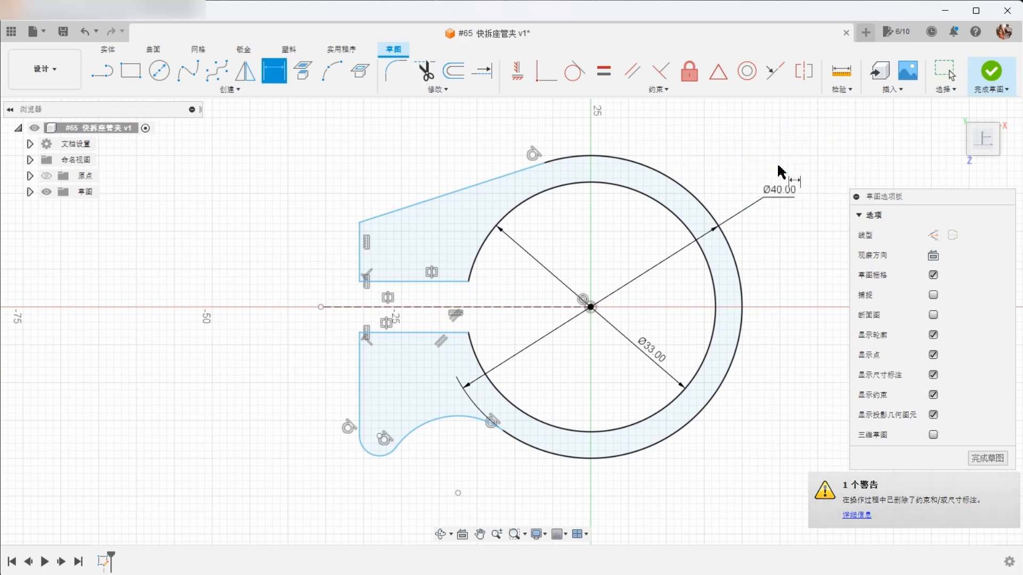
{"action": "right_click", "coordinate": [785, 257]}
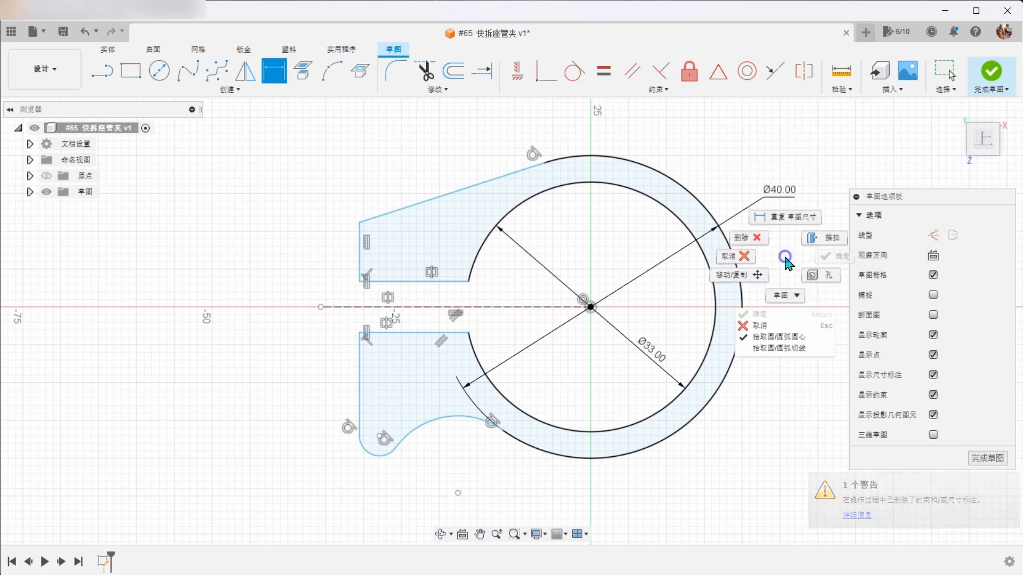
{"action": "left_click", "coordinate": [794, 347]}
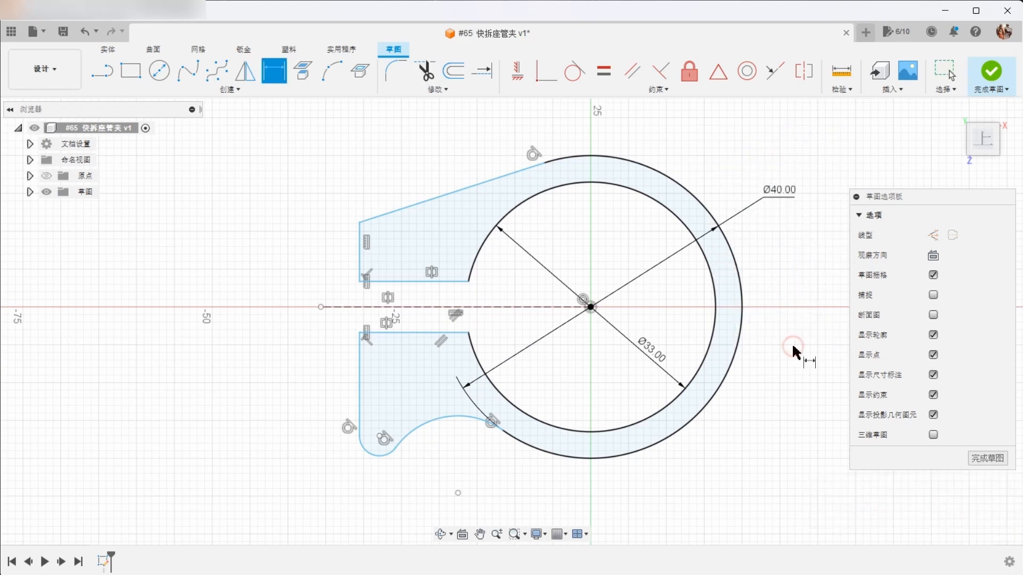
{"action": "left_click", "coordinate": [745, 314]}
{"action": "left_click", "coordinate": [361, 269]}
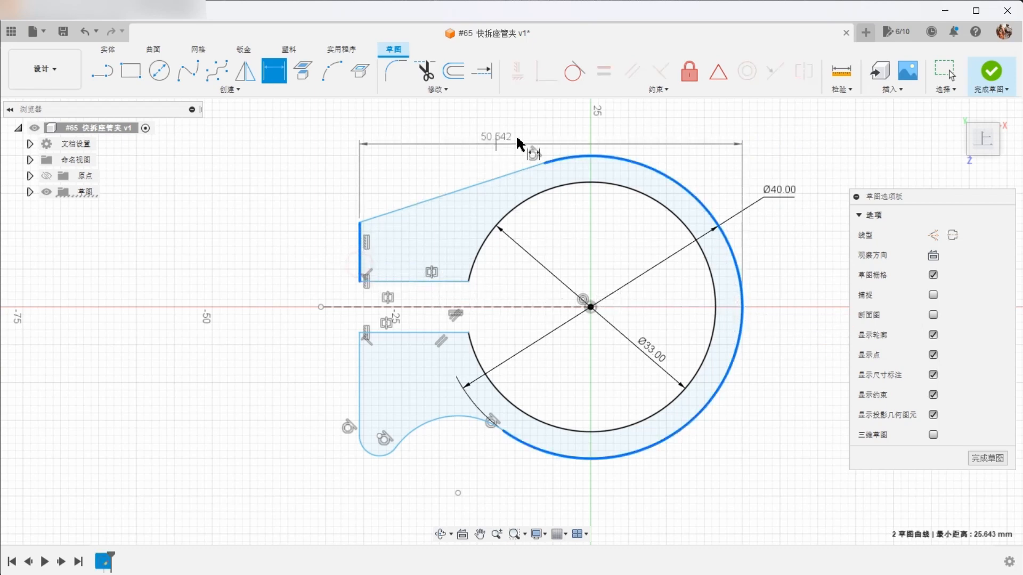
{"action": "left_click", "coordinate": [561, 133]}
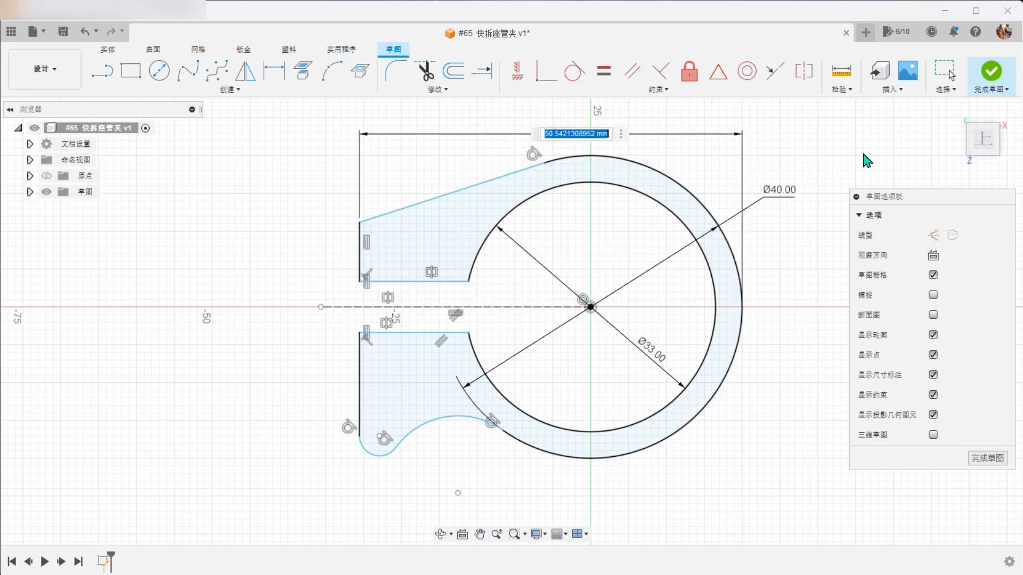
{"action": "type", "text": "50.5"}
{"action": "key", "text": "Return"}
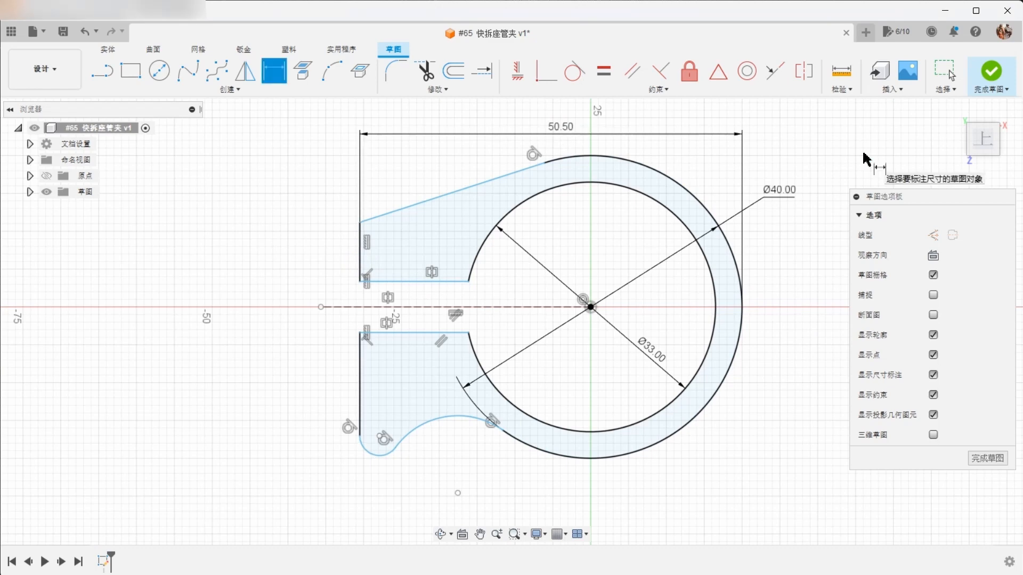
Set the angle between the upper lug's sloped and horizontal lines to 15° and place its dimension inside the lug
{"action": "left_click", "coordinate": [449, 280]}
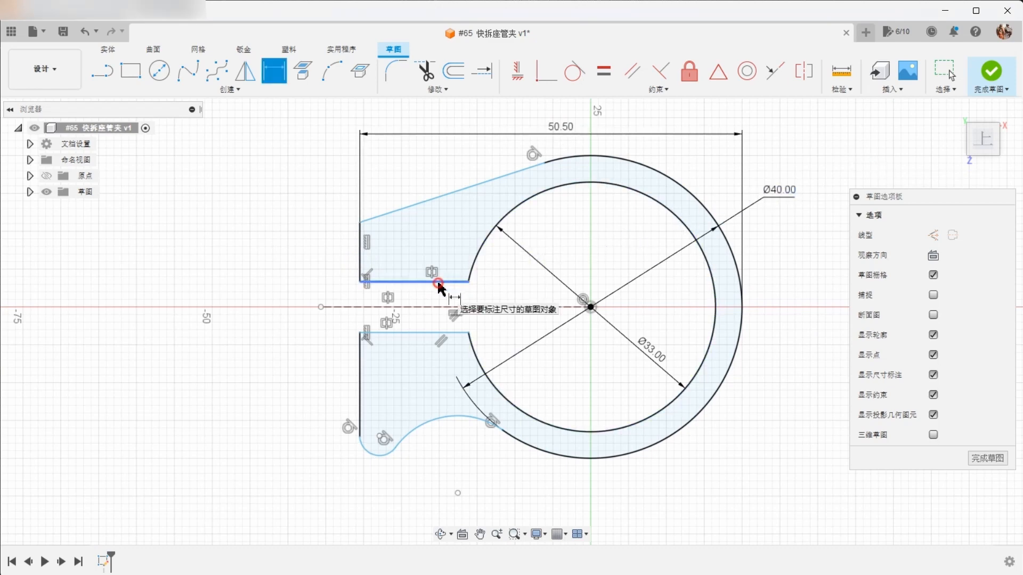
{"action": "left_click", "coordinate": [429, 200]}
{"action": "left_click", "coordinate": [430, 238]}
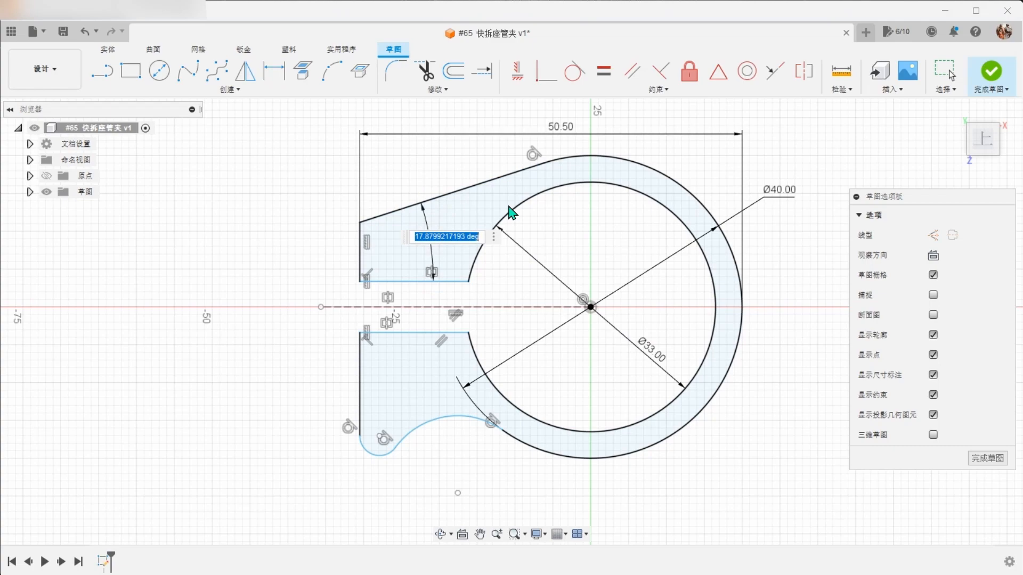
{"action": "type", "text": "15"}
{"action": "key", "text": "Return"}
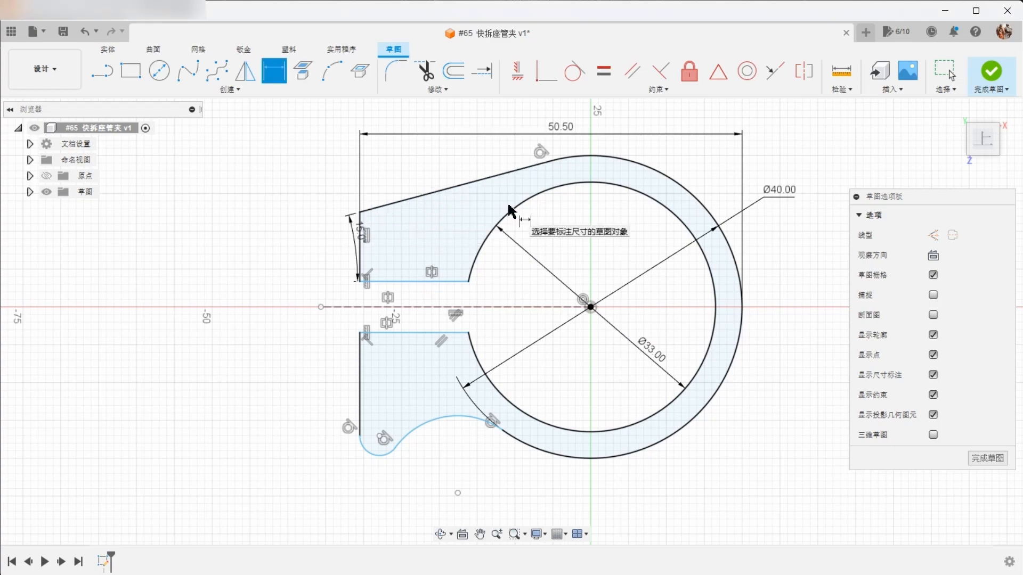
{"action": "scroll", "coordinate": [506, 209], "scroll_direction": "up", "scroll_amount": 2}
{"action": "key", "text": "Escape"}
{"action": "left_click_drag", "start_coordinate": [333, 241], "coordinate": [405, 244]}
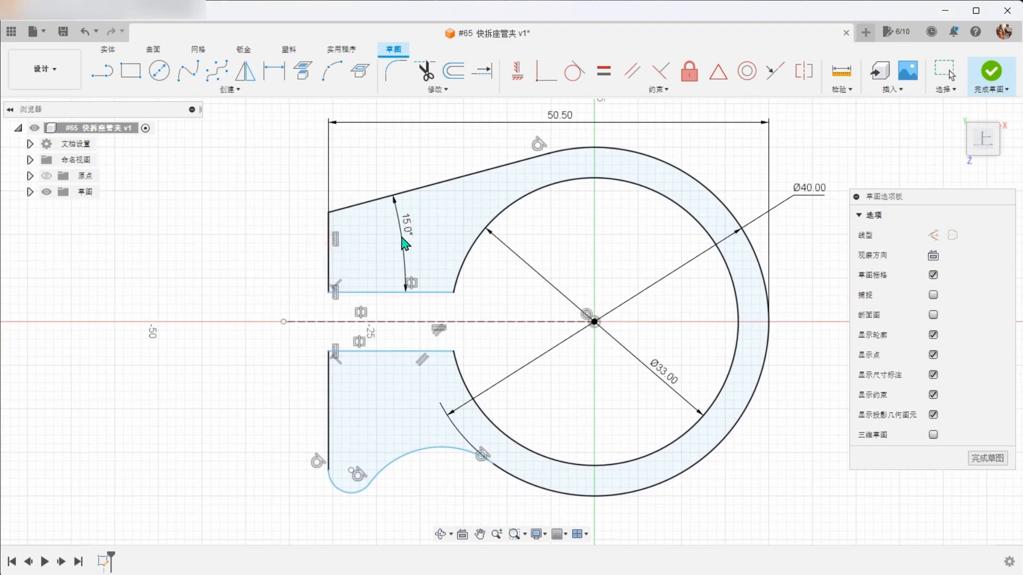
Set the gap between the two lugs' facing horizontal lines to 6.5 mm
{"action": "left_click", "coordinate": [397, 293]}
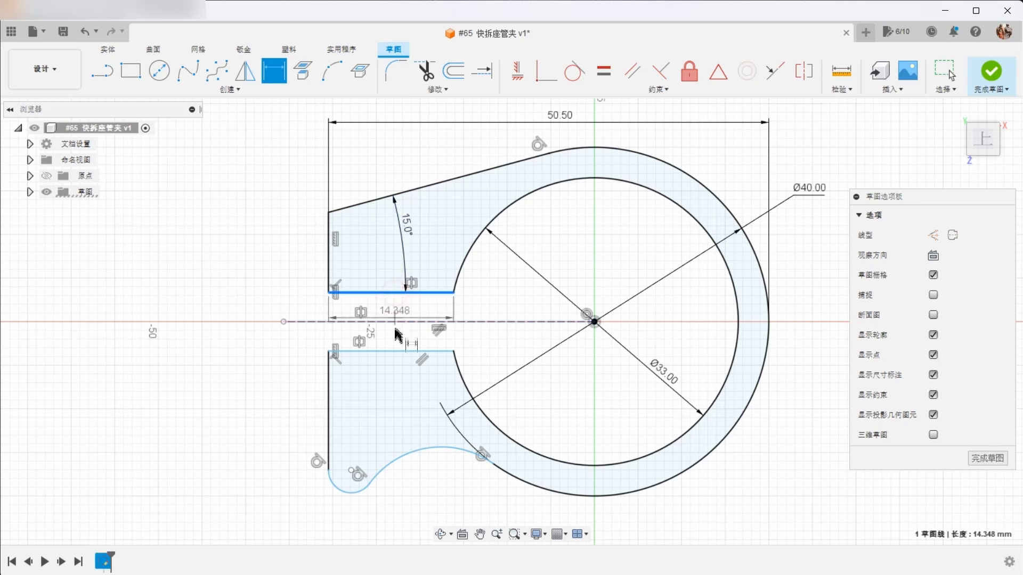
{"action": "left_click", "coordinate": [404, 351]}
{"action": "left_click", "coordinate": [246, 314]}
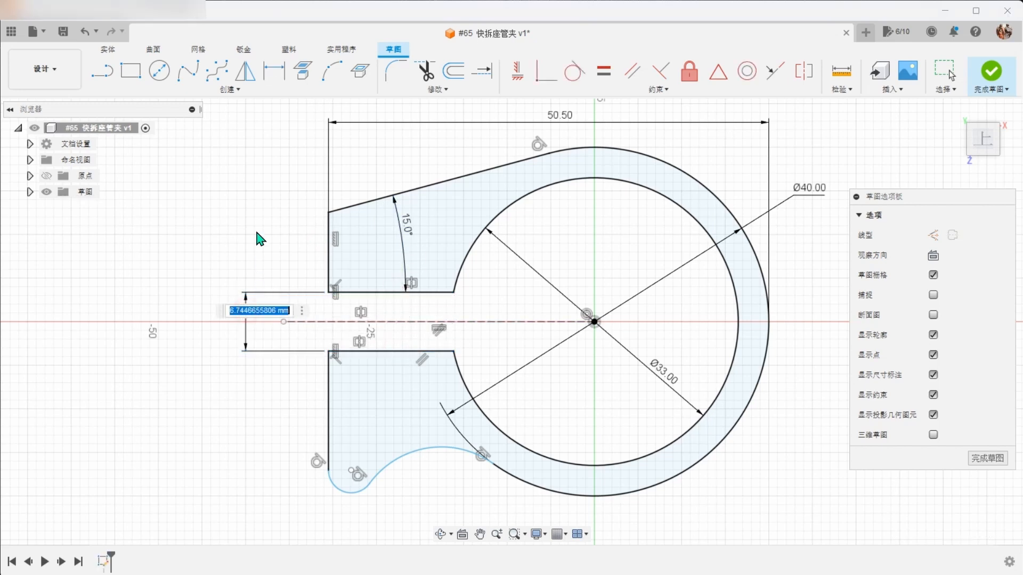
{"action": "key", "text": "Return"}
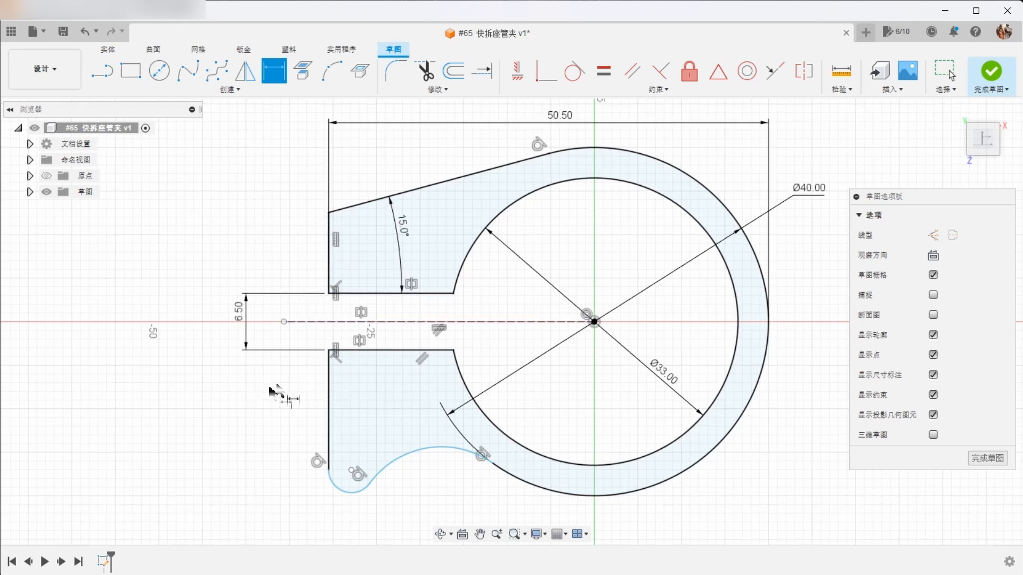
Dimension the lower lug from its horizontal line to the tangent at the concave arc's crest at 7 mm
{"action": "right_click", "coordinate": [253, 388]}
{"action": "left_click", "coordinate": [256, 480]}
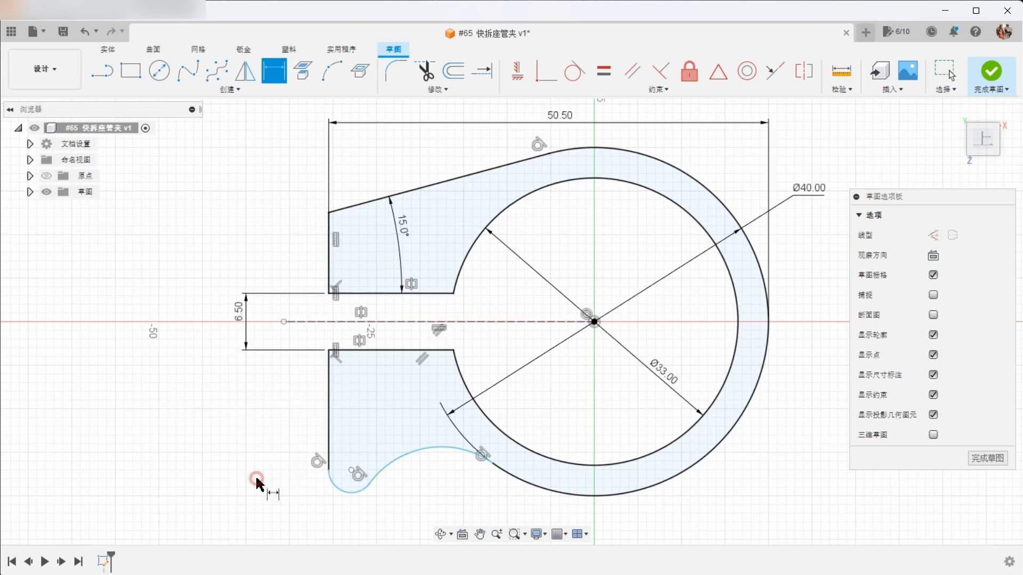
{"action": "left_click", "coordinate": [408, 457]}
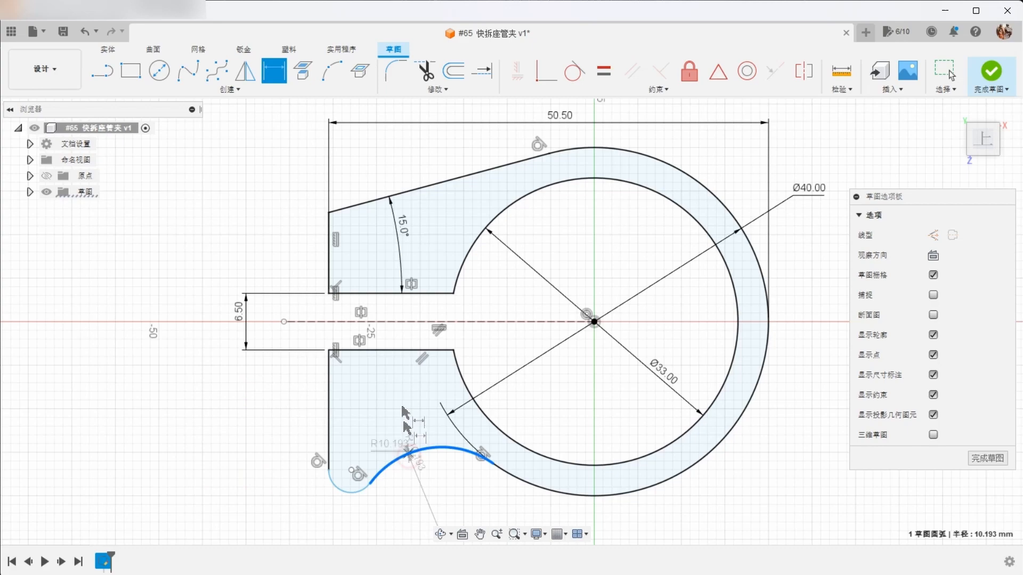
{"action": "left_click", "coordinate": [400, 351]}
{"action": "left_click", "coordinate": [389, 402]}
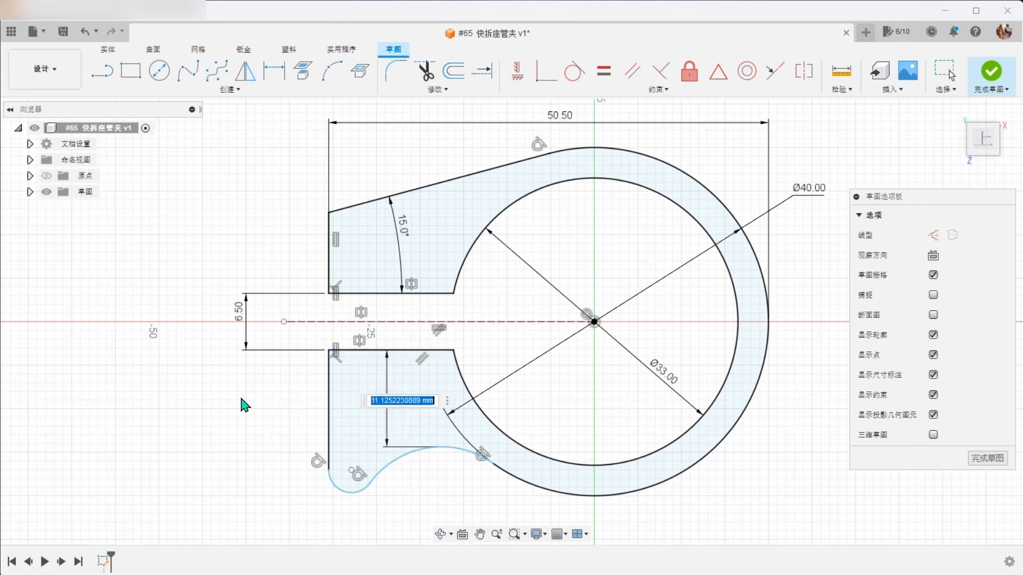
{"action": "key", "text": "Return"}
Set the lower lug's rounded tip radius to 2 mm and reposition the 7 mm dimension toward the ring
{"action": "middle_click_drag", "start_coordinate": [241, 398], "coordinate": [247, 376]}
{"action": "scroll", "coordinate": [247, 376], "scroll_direction": "up", "scroll_amount": 1}
{"action": "left_click", "coordinate": [350, 403]}
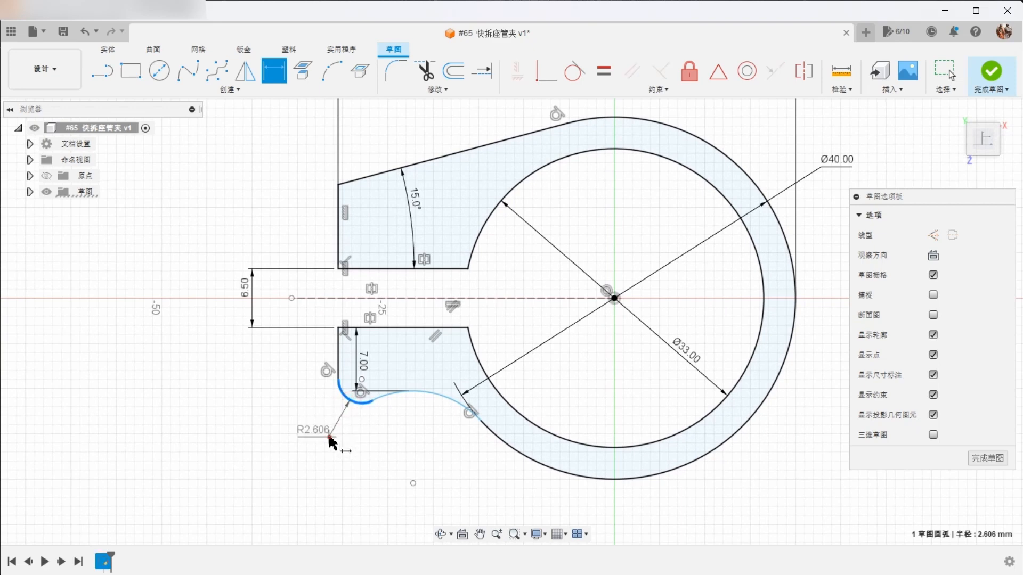
{"action": "left_click", "coordinate": [341, 435]}
{"action": "type", "text": "2.6058785332"}
{"action": "key", "text": "Return"}
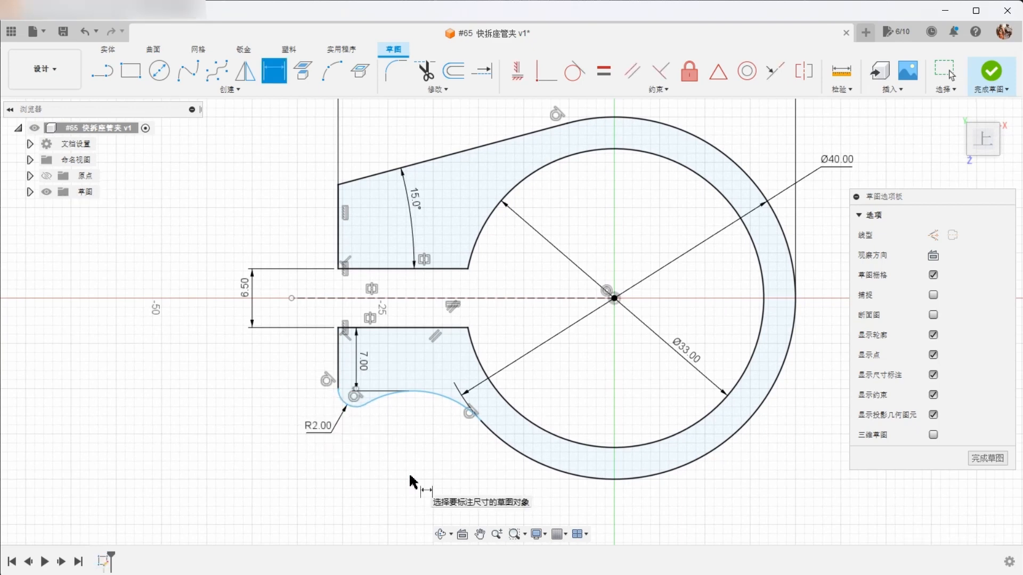
{"action": "left_click_drag", "start_coordinate": [364, 362], "coordinate": [425, 363]}
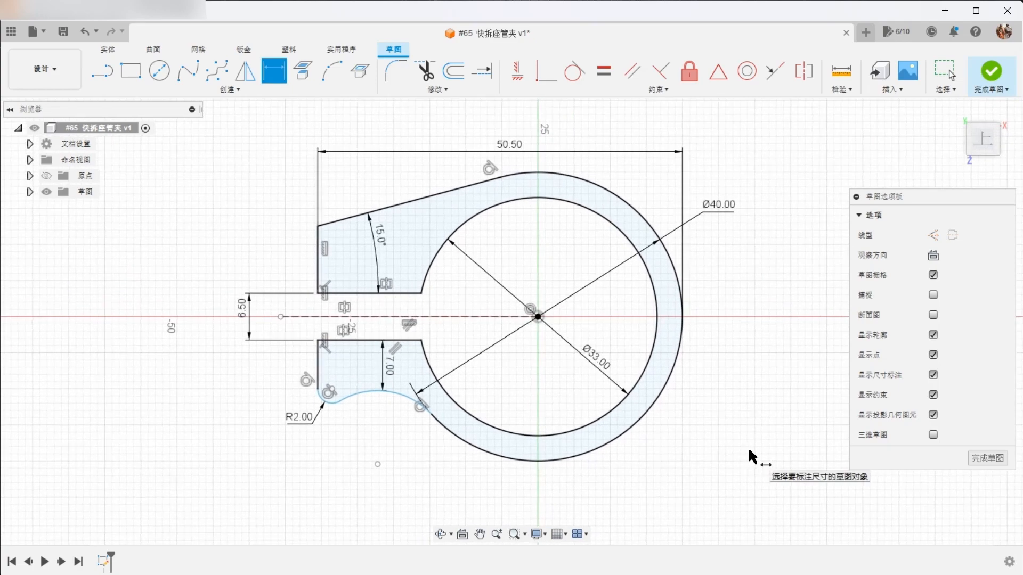
Set the concave arc's radius to 8.5 mm and move the outer circle's diameter dimension inside the ring
{"action": "left_click", "coordinate": [370, 393]}
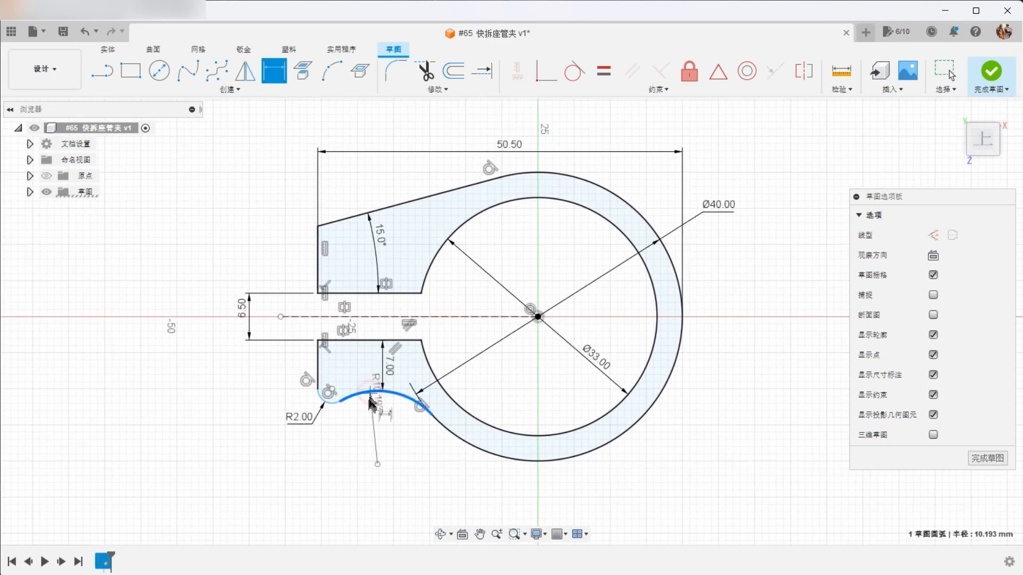
{"action": "left_click", "coordinate": [372, 426]}
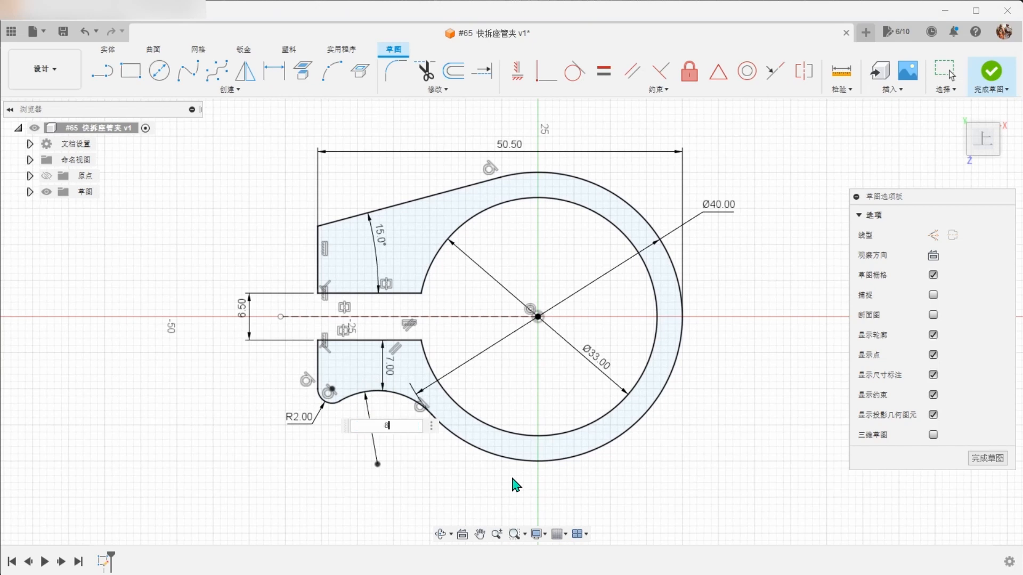
{"action": "key", "text": "Return"}
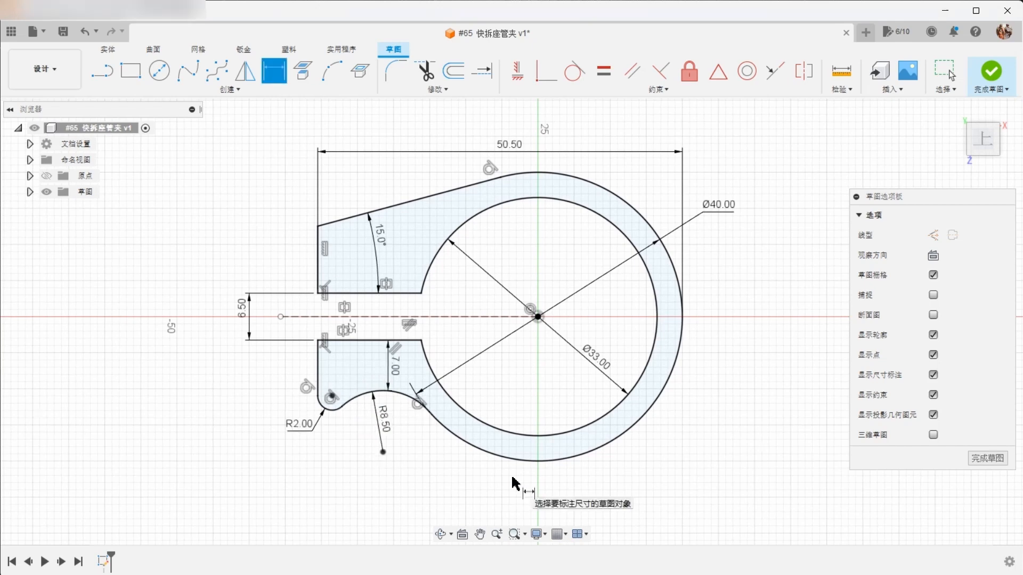
{"action": "key", "text": "Escape"}
{"action": "left_click_drag", "start_coordinate": [717, 205], "coordinate": [585, 266]}
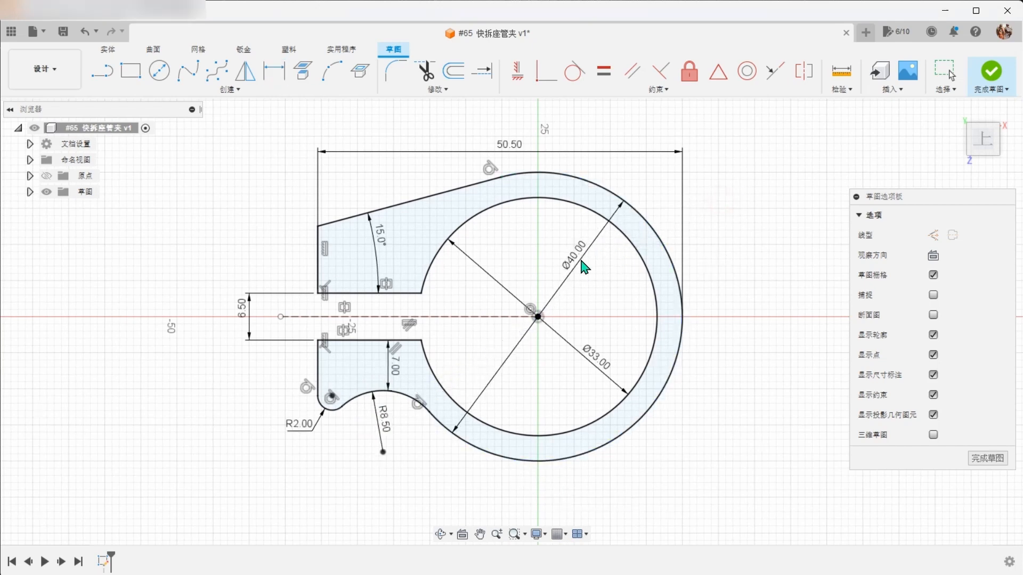
{"action": "key", "text": "d"}
{"action": "scroll", "coordinate": [804, 298], "scroll_direction": "up", "scroll_amount": 2}
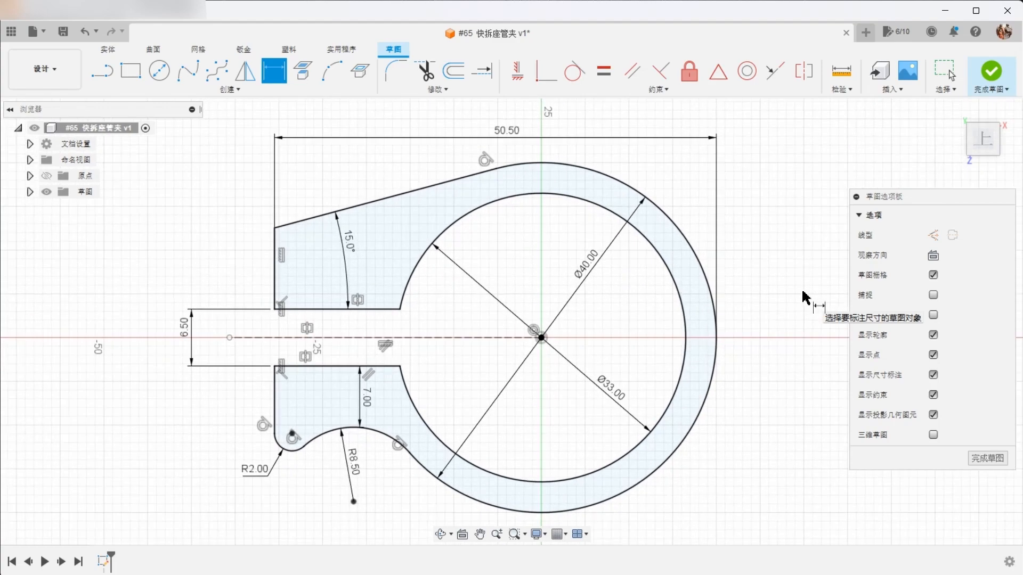
{"action": "key", "text": "Escape"}
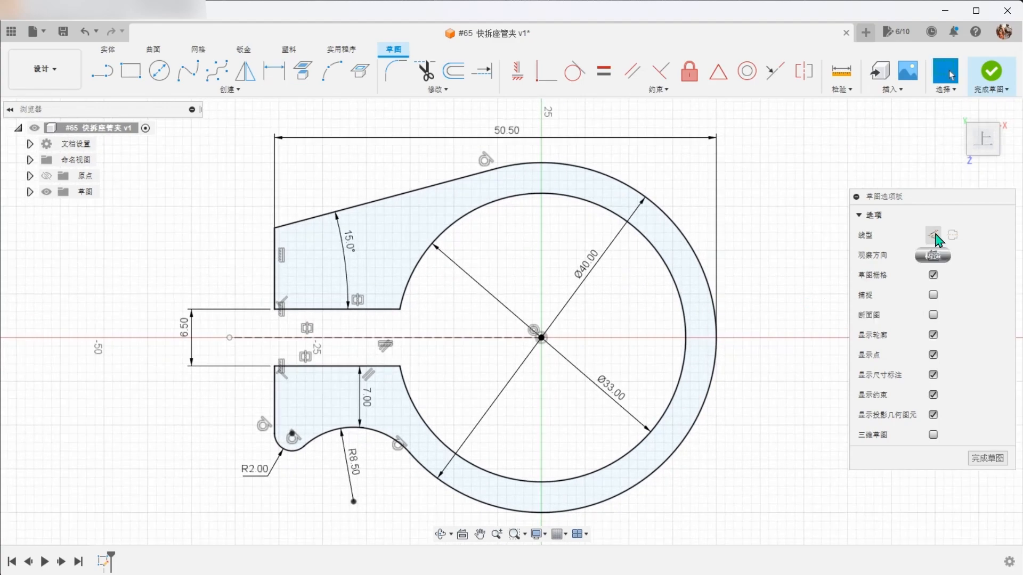
Draw a vertical construction line from the concave arc's center up through both lugs to just above the upper lug
{"action": "left_click", "coordinate": [936, 237]}
{"action": "key", "text": "l"}
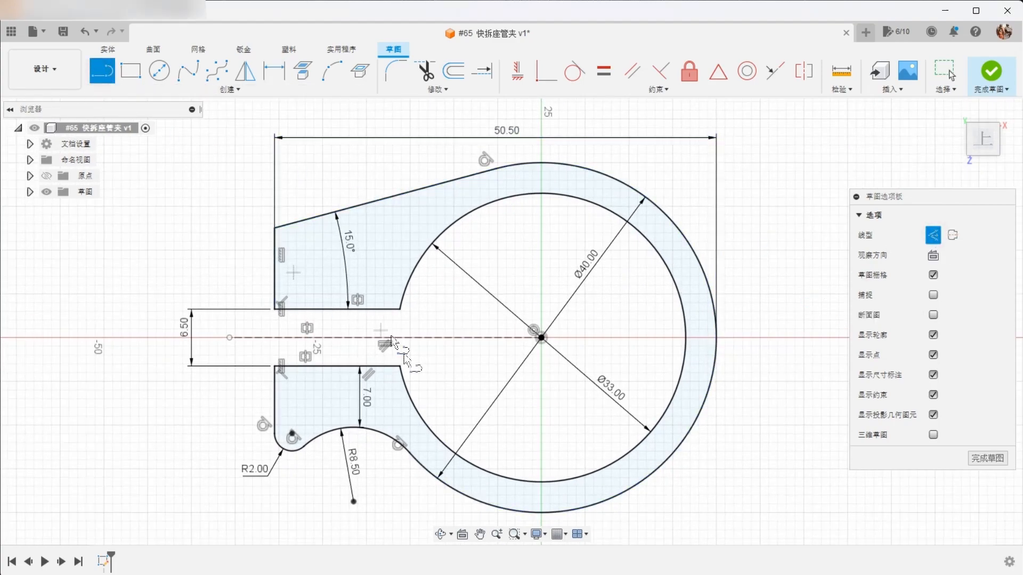
{"action": "left_click", "coordinate": [354, 502]}
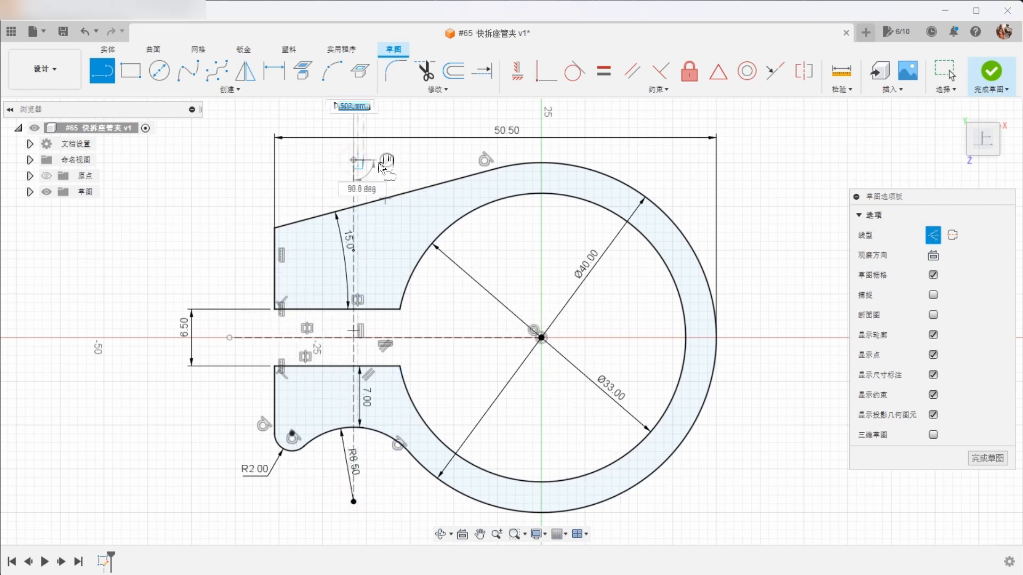
{"action": "right_click", "coordinate": [394, 162]}
{"action": "left_click", "coordinate": [442, 162]}
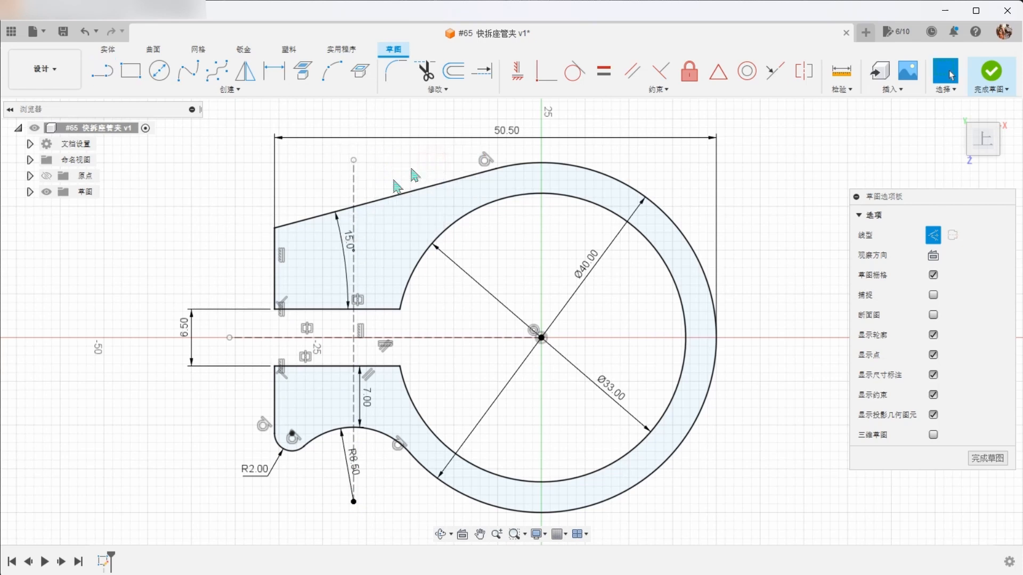
Check the construction line's vertical constraint and inspect the closed clamp profile by selecting it
{"action": "left_click", "coordinate": [361, 332]}
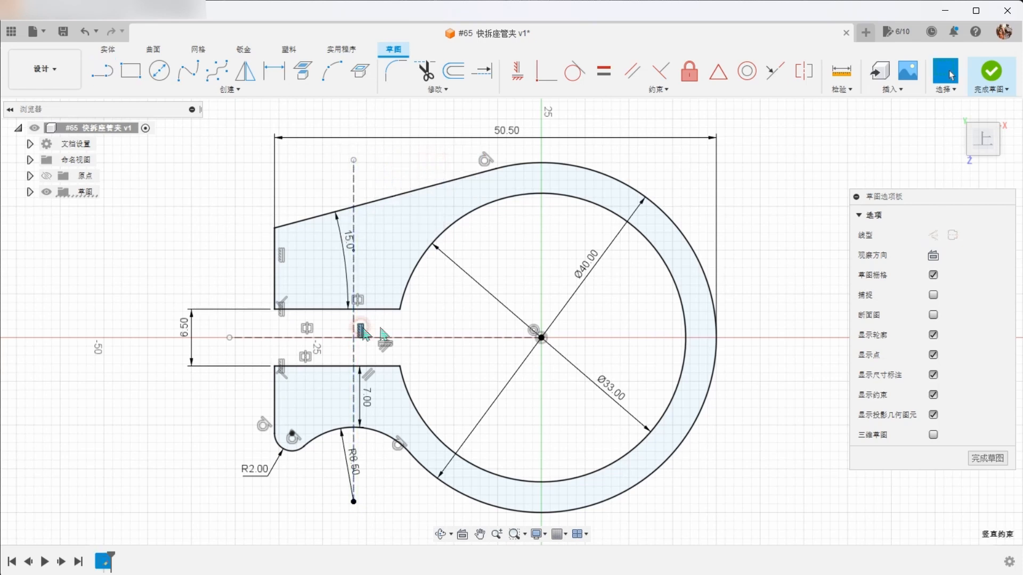
{"action": "left_click", "coordinate": [440, 380]}
{"action": "left_click", "coordinate": [408, 230]}
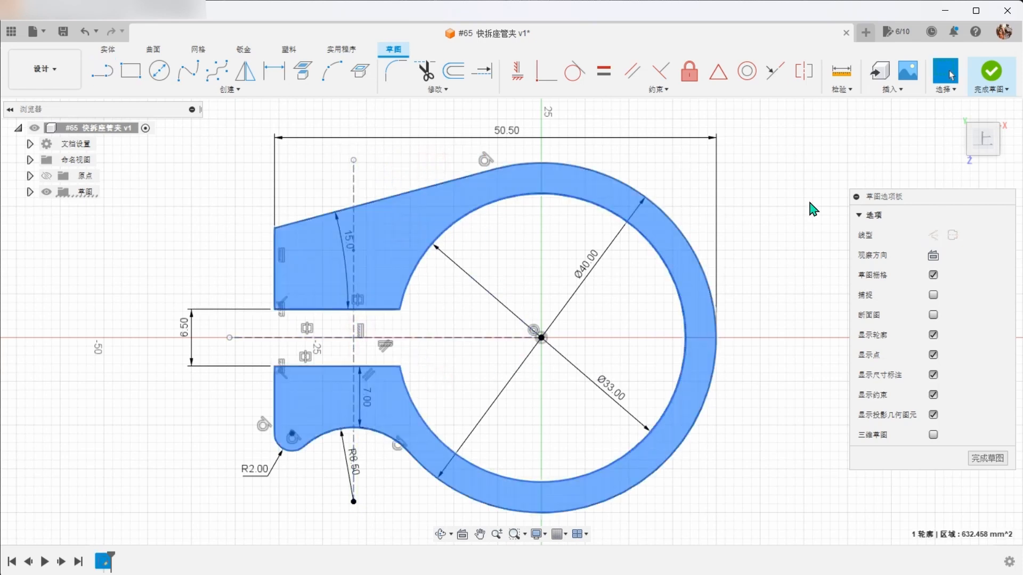
Finish the sketch and extrude the clamp profile symmetrically as a new body with a whole-length distance of 15 mm
{"action": "left_click", "coordinate": [991, 72]}
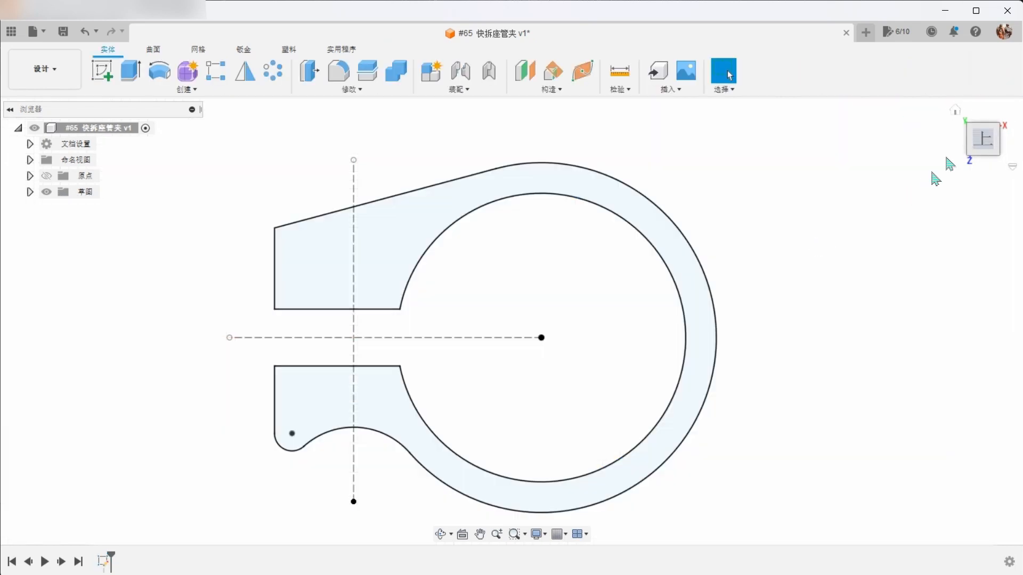
{"action": "left_click", "coordinate": [957, 111]}
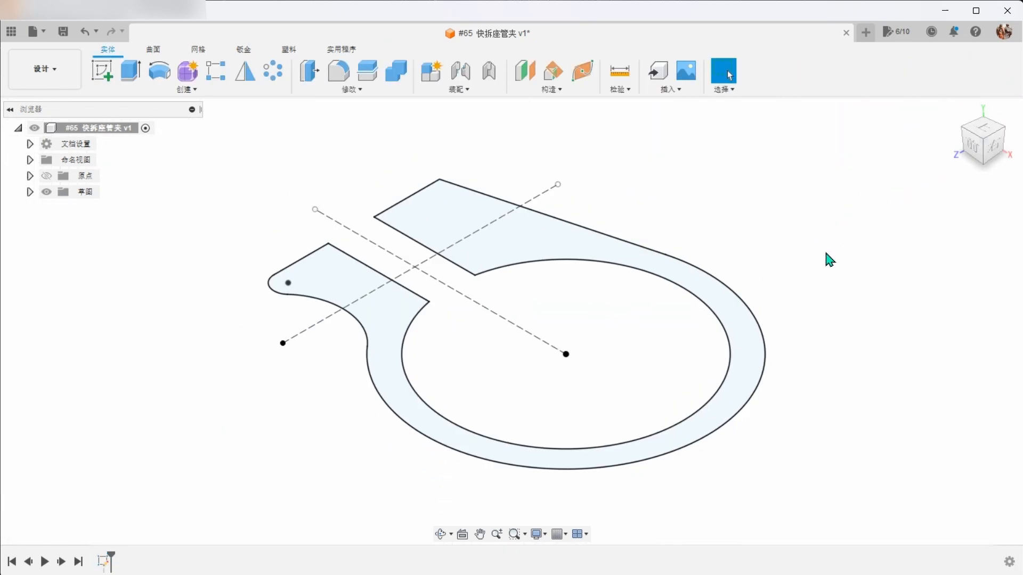
{"action": "left_click", "coordinate": [130, 71]}
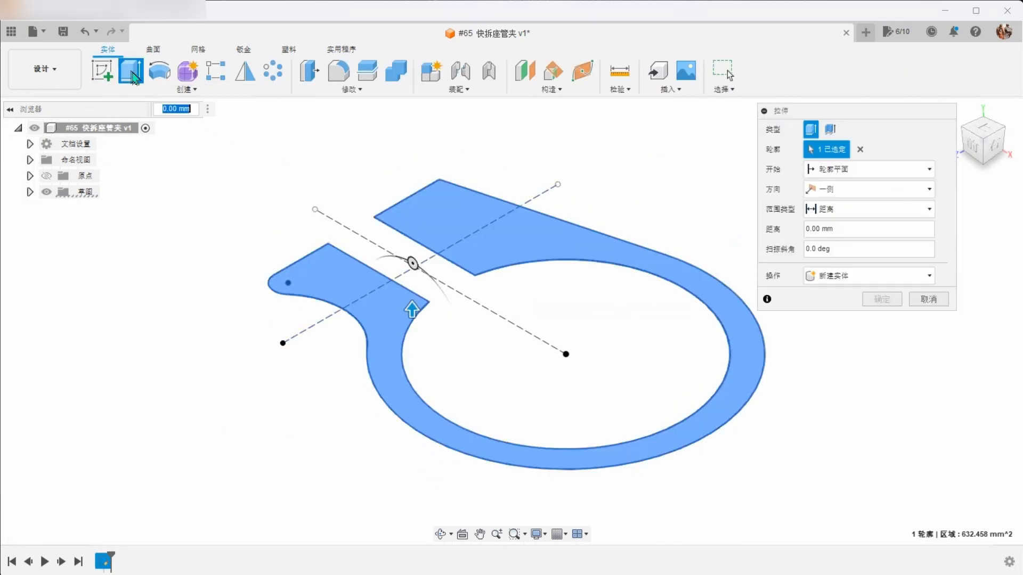
{"action": "left_click", "coordinate": [887, 190]}
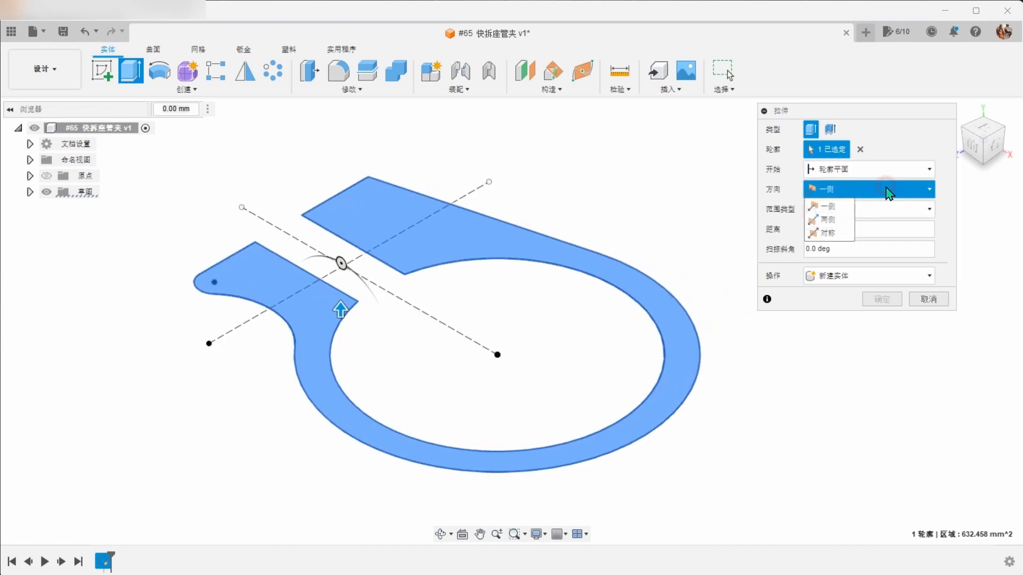
{"action": "left_click", "coordinate": [842, 233]}
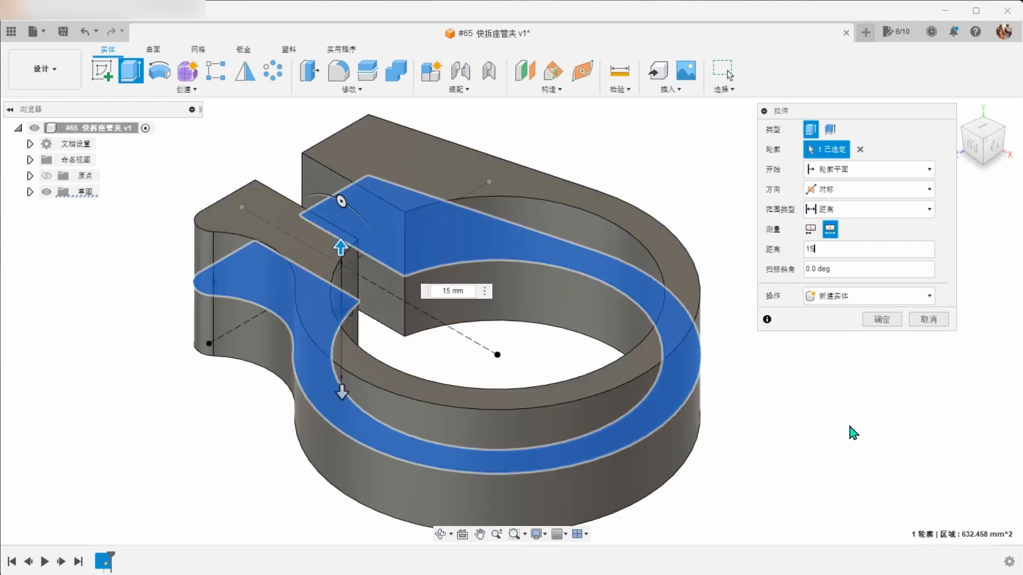
{"action": "left_click", "coordinate": [886, 323]}
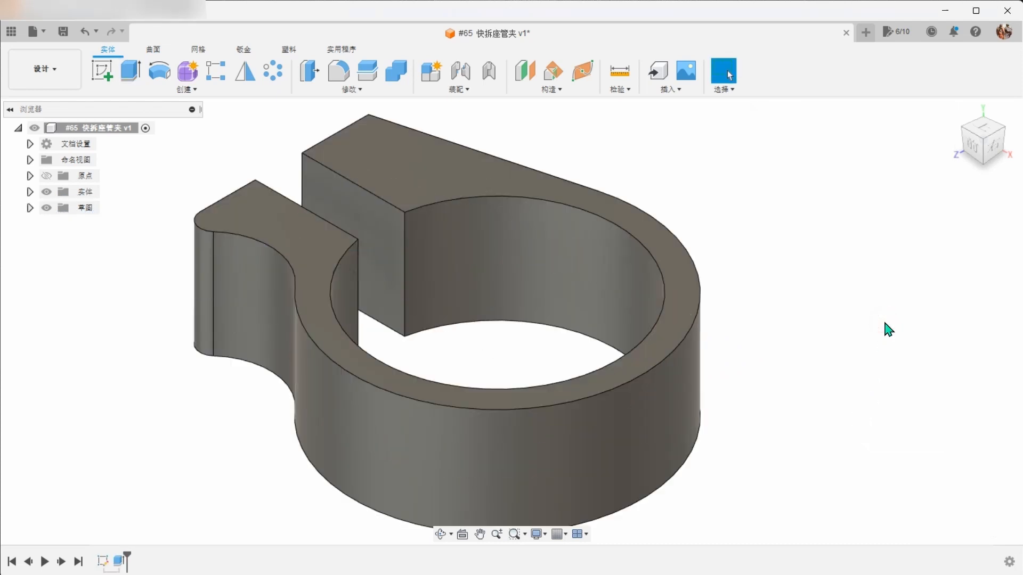
Apply the favorite appearance 铝 - 阳极电镀粗糙(灰色) to the whole clamp body
{"action": "key", "text": "a"}
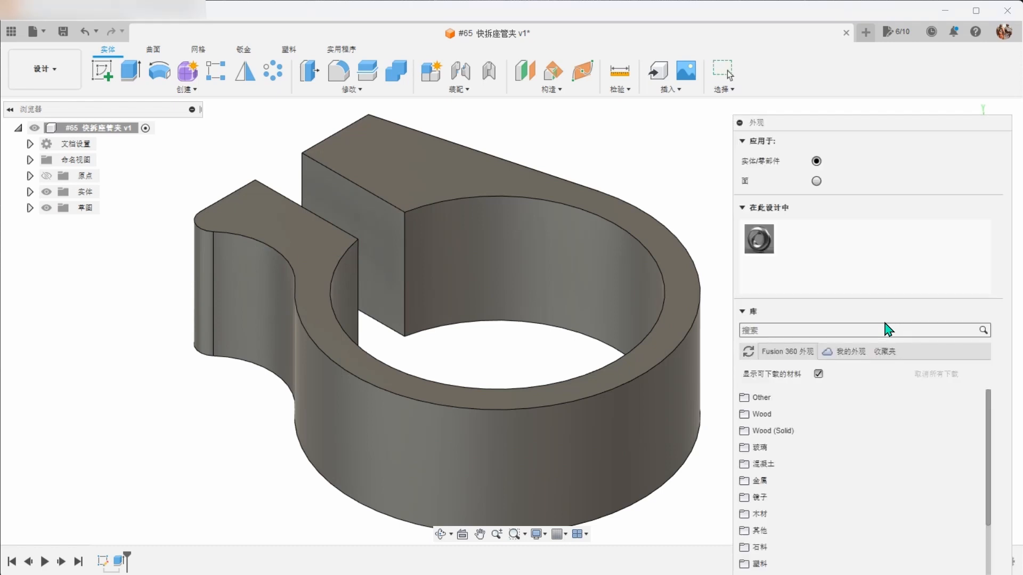
{"action": "left_click_drag", "start_coordinate": [914, 127], "coordinate": [910, 53]}
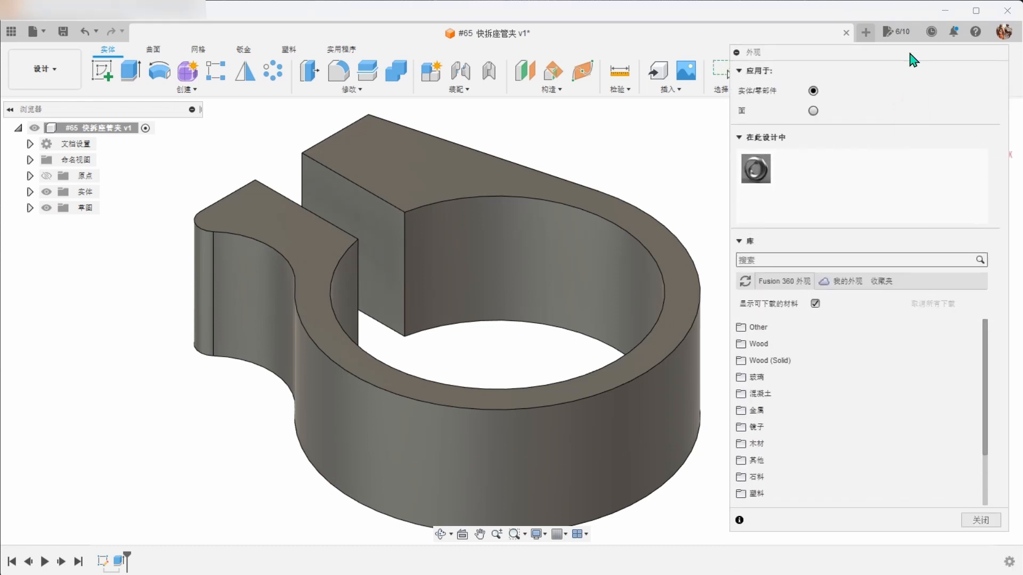
{"action": "left_click", "coordinate": [888, 285]}
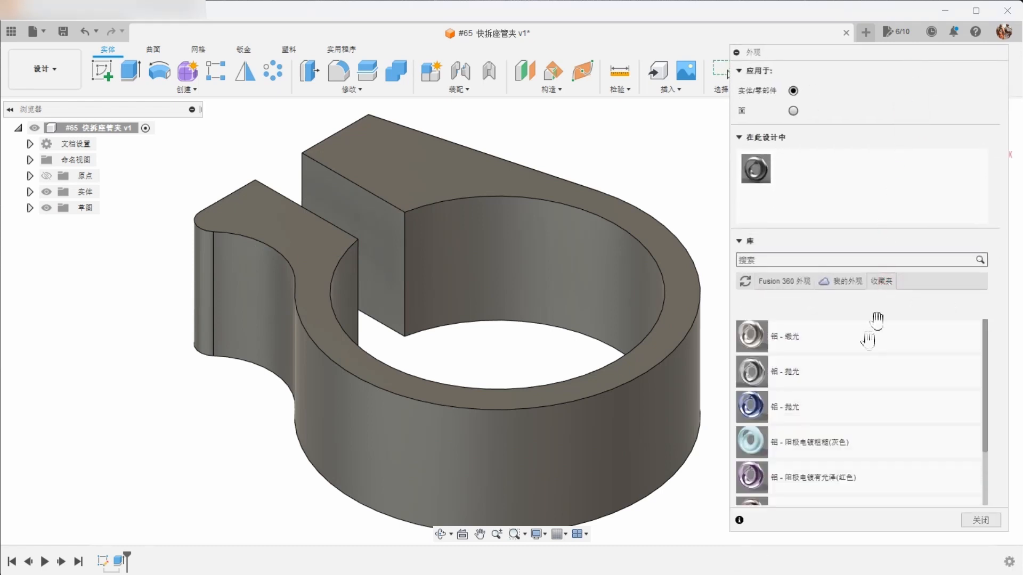
{"action": "left_click_drag", "start_coordinate": [752, 442], "coordinate": [695, 447]}
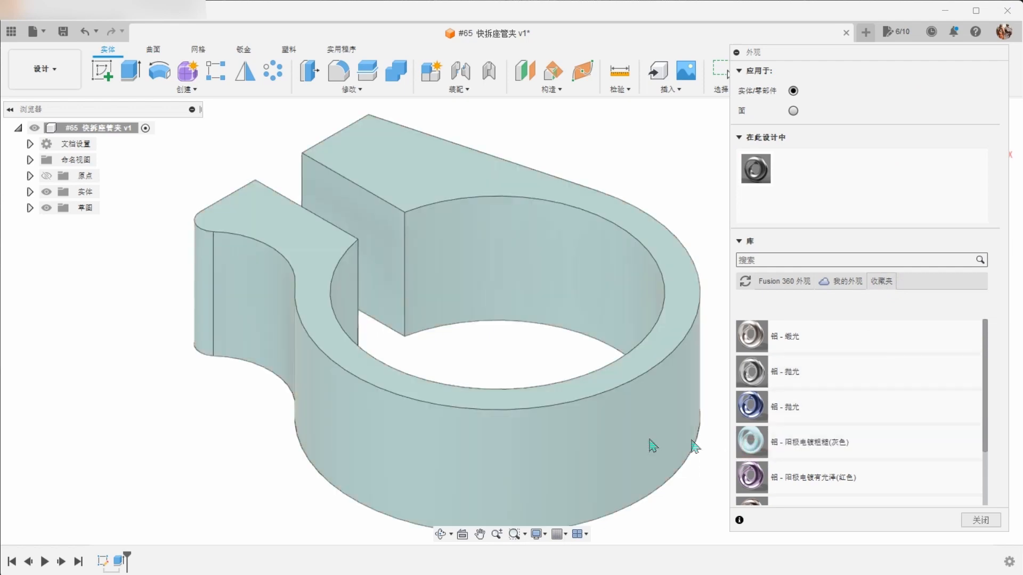
{"action": "left_click", "coordinate": [982, 521]}
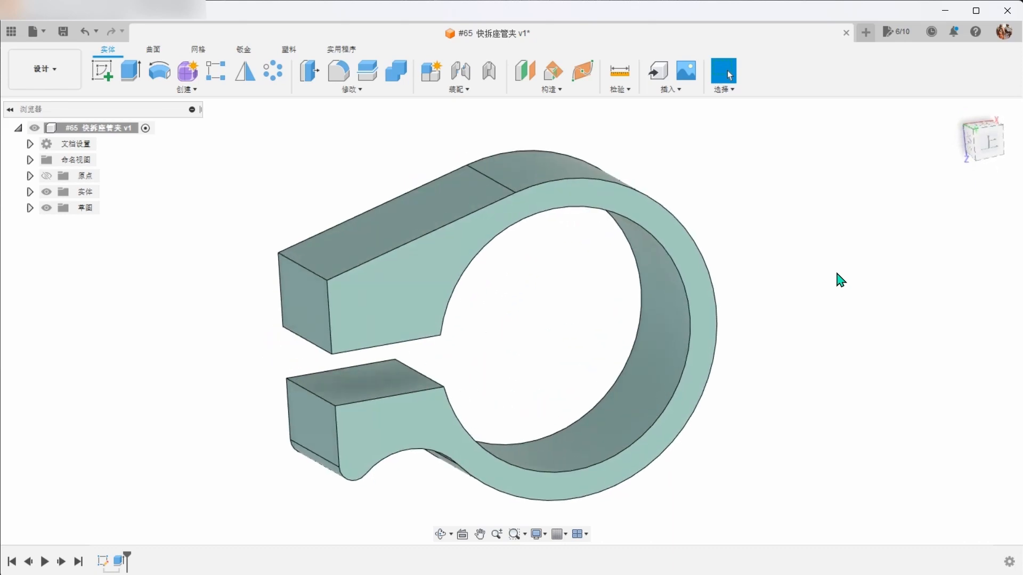
Sketch a 35 mm diameter circle centered on the origin on the clamp's flat top face, then finish the sketch
{"action": "left_click", "coordinate": [426, 274]}
{"action": "right_click", "coordinate": [427, 273]}
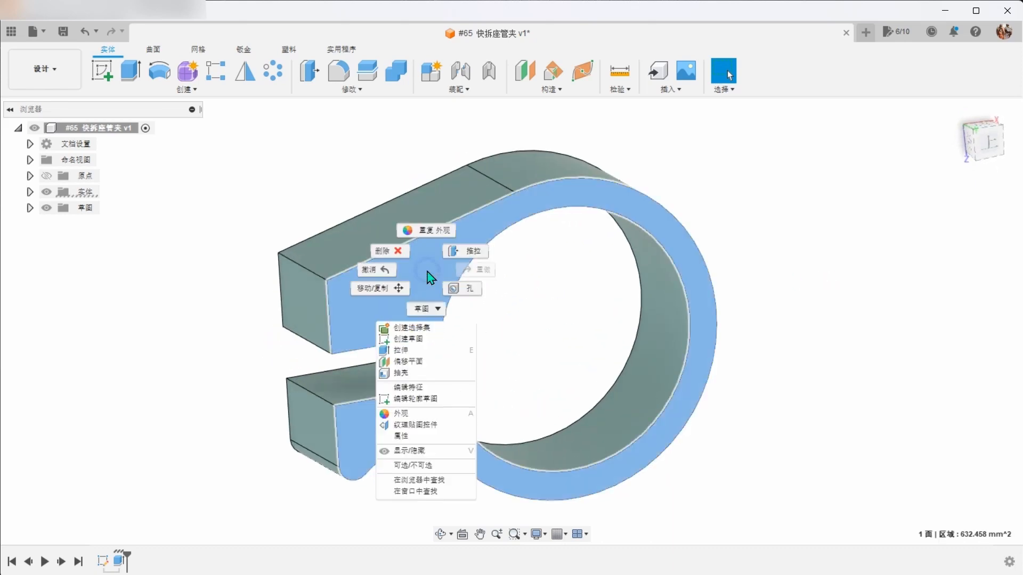
{"action": "left_click", "coordinate": [436, 339]}
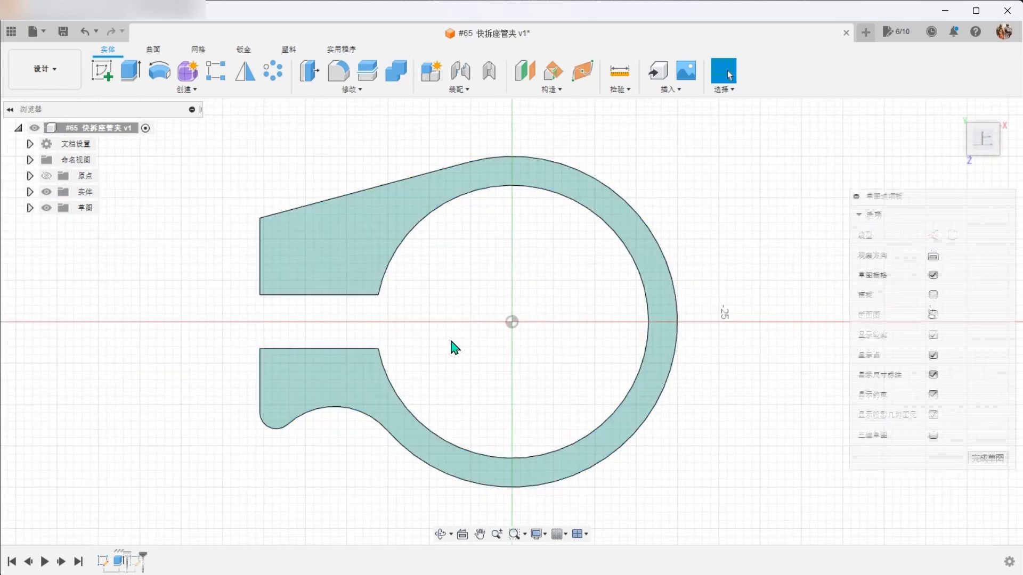
{"action": "left_click", "coordinate": [159, 70]}
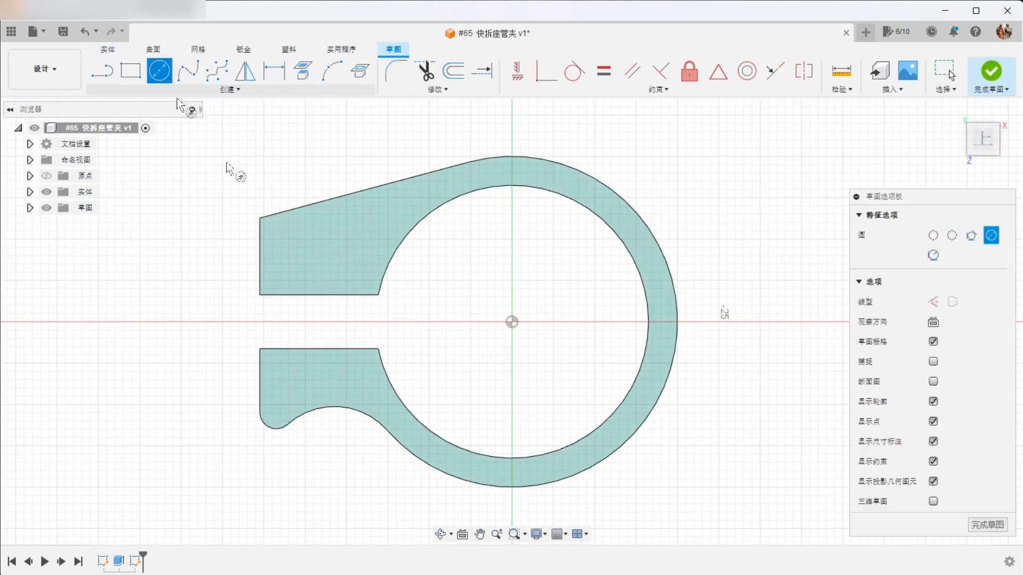
{"action": "left_click", "coordinate": [513, 322]}
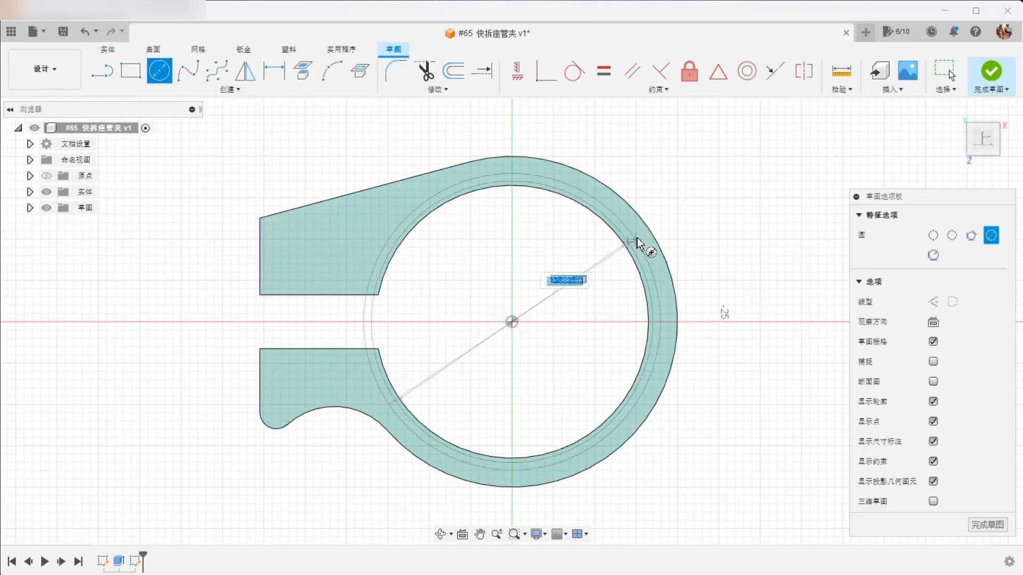
{"action": "type", "text": "35"}
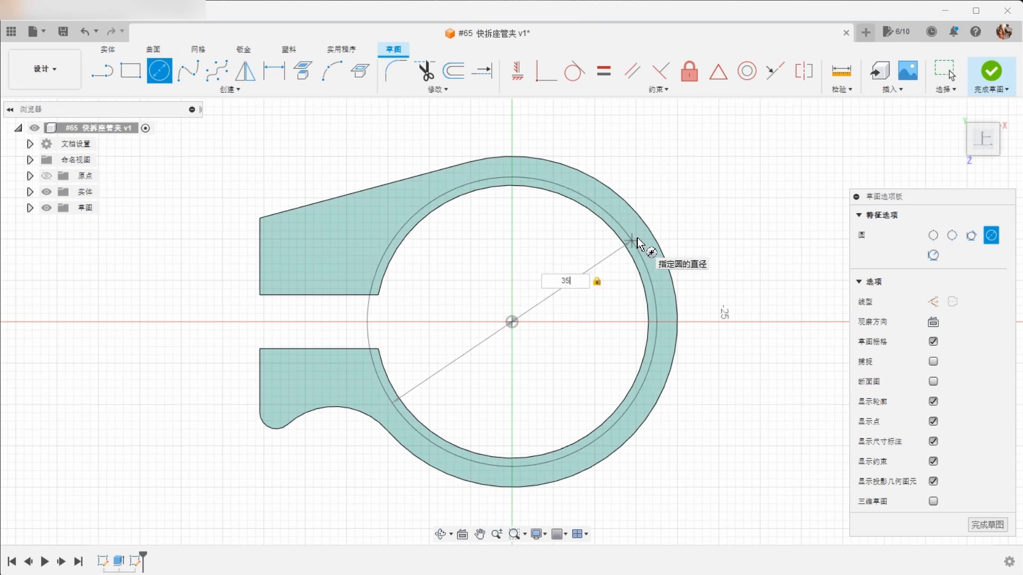
{"action": "key", "text": "Return"}
{"action": "key", "text": "Escape"}
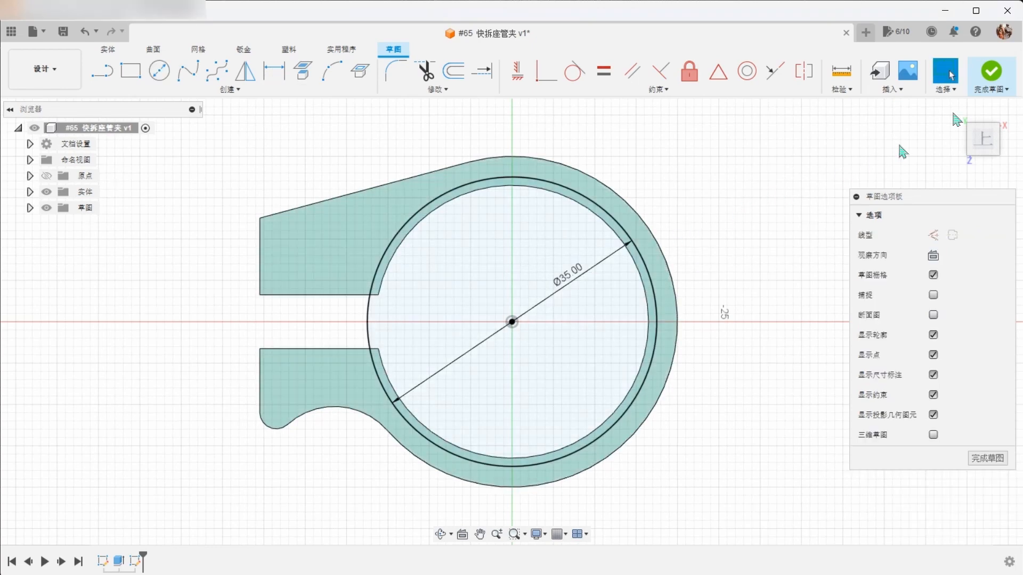
{"action": "left_click", "coordinate": [995, 76]}
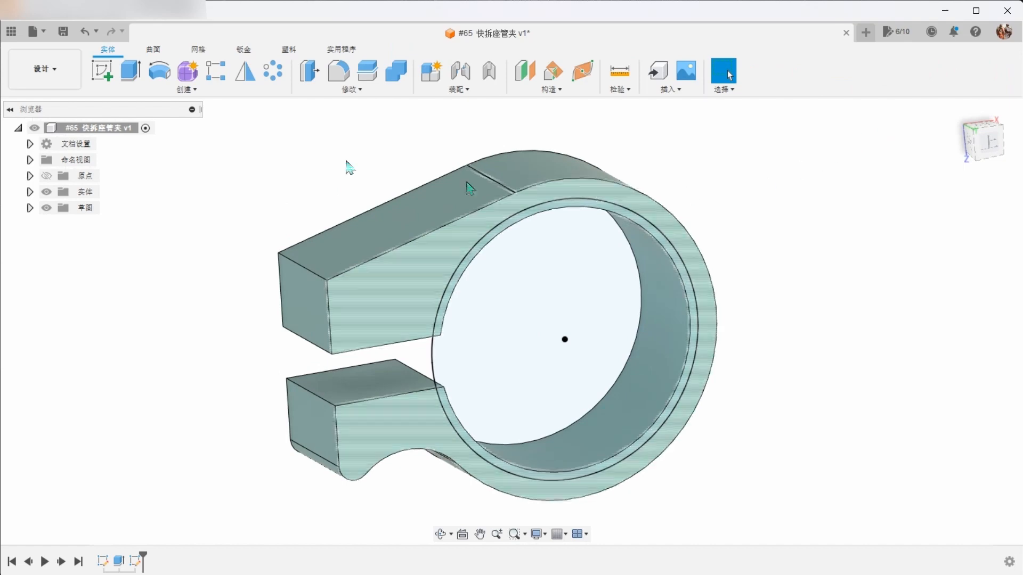
Extrude the 35 mm circle as a cut 12 mm deep into the clamp ring, leaving a lip at the far end
{"action": "left_click", "coordinate": [126, 79]}
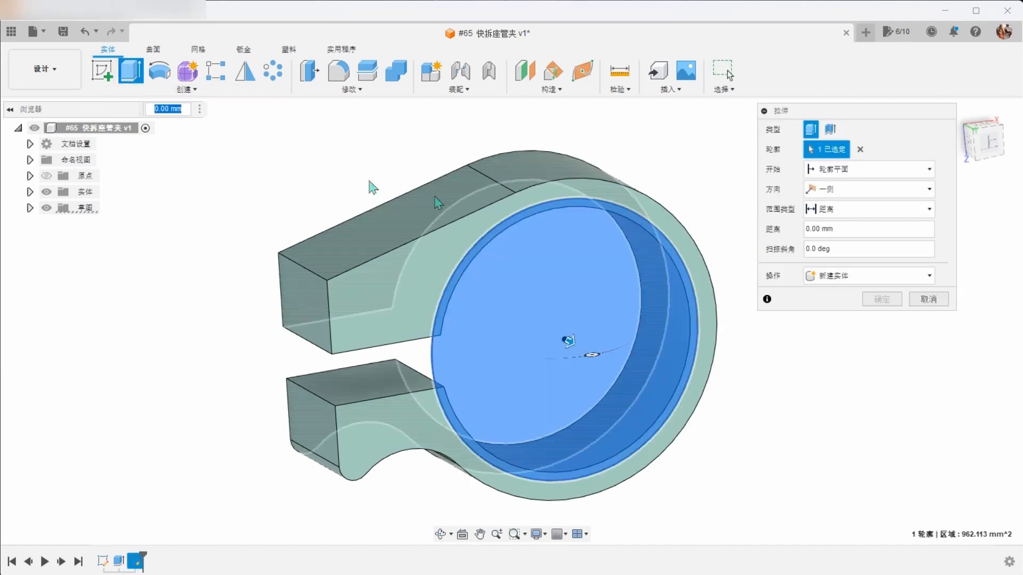
{"action": "middle_click_drag", "start_coordinate": [811, 377], "coordinate": [835, 391], "text": "shift"}
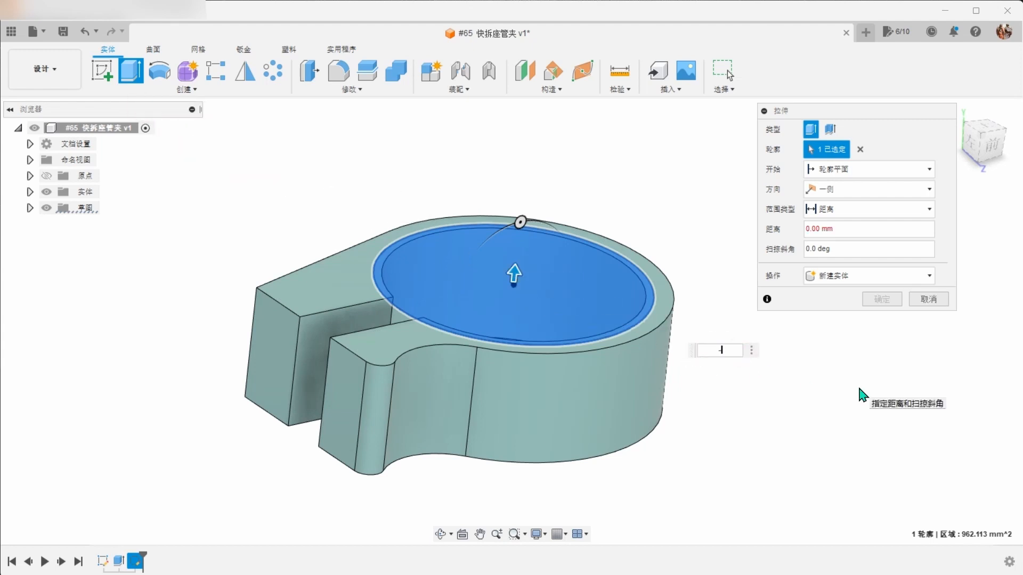
{"action": "type", "text": "-12"}
{"action": "key", "text": "Return"}
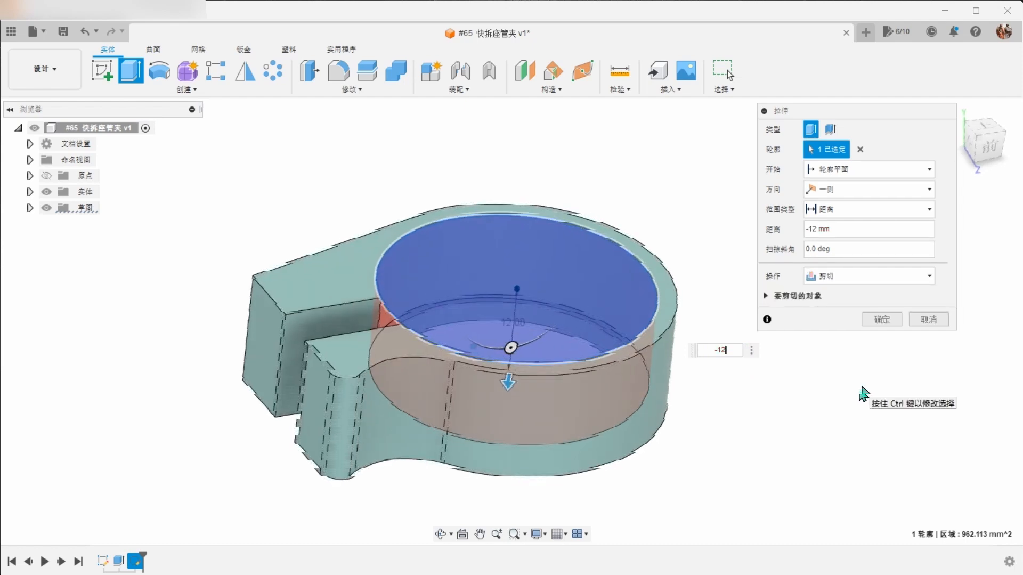
{"action": "left_click", "coordinate": [882, 319]}
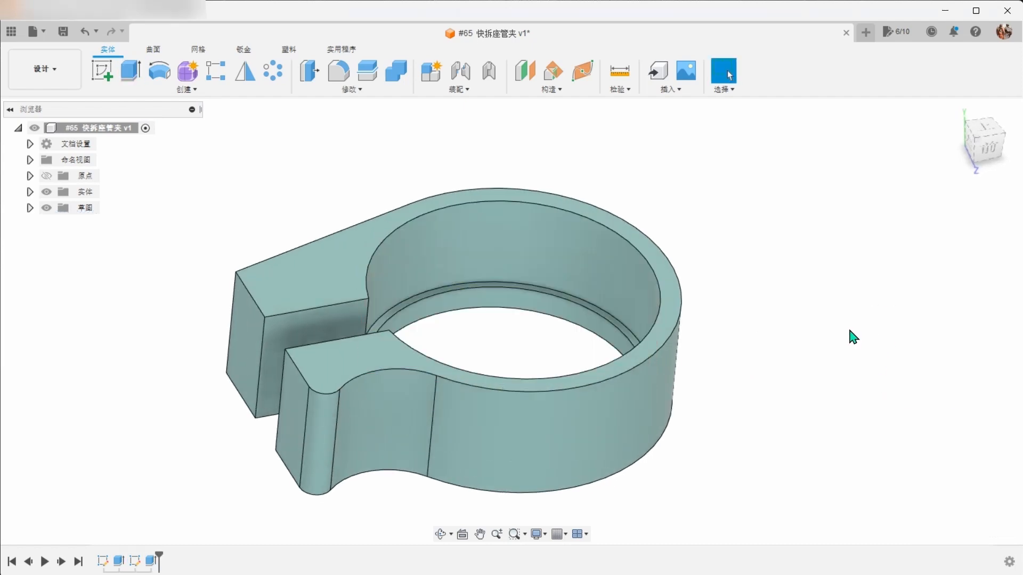
Start a sketch on the horizontal origin plane, show the first sketch, and project its vertical construction line through the lugs
{"action": "left_click", "coordinate": [102, 70]}
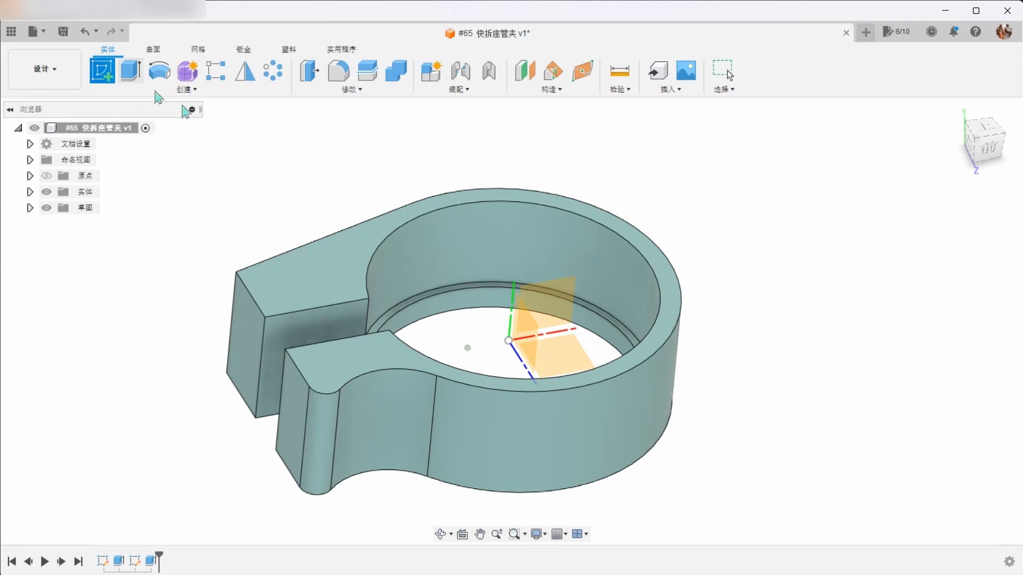
{"action": "left_click", "coordinate": [607, 349]}
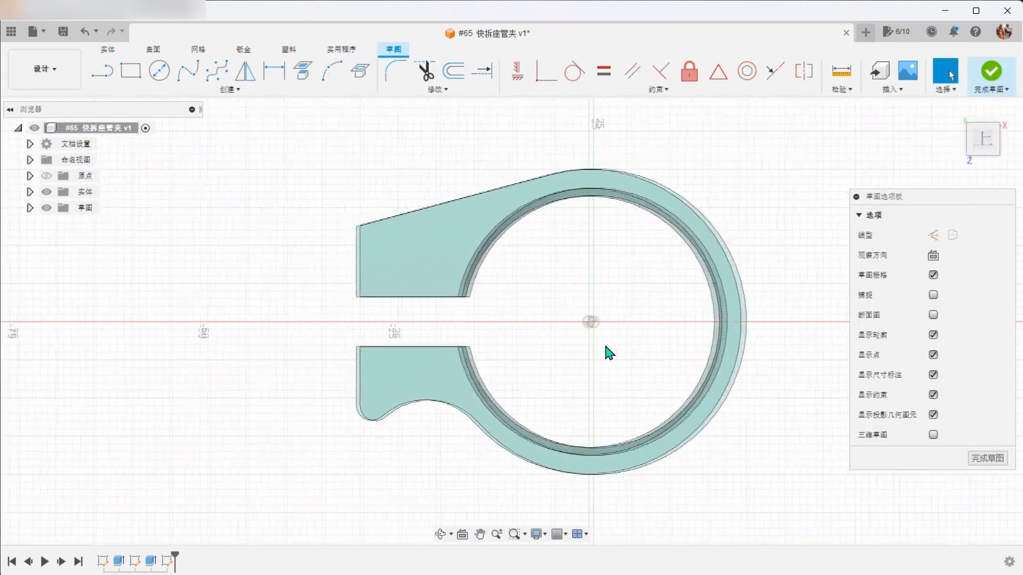
{"action": "left_click", "coordinate": [29, 209]}
{"action": "left_click", "coordinate": [29, 193]}
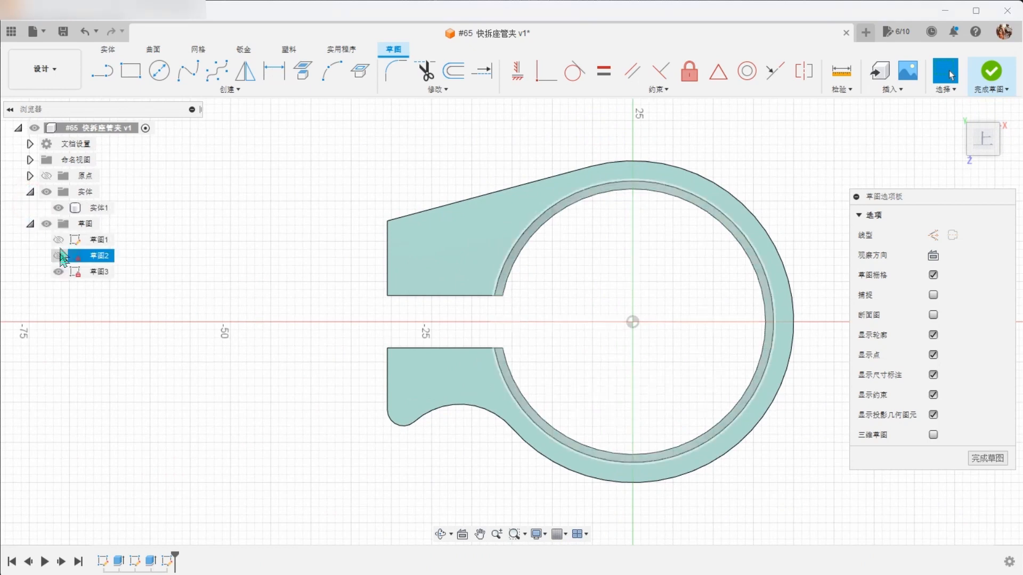
{"action": "left_click", "coordinate": [58, 239]}
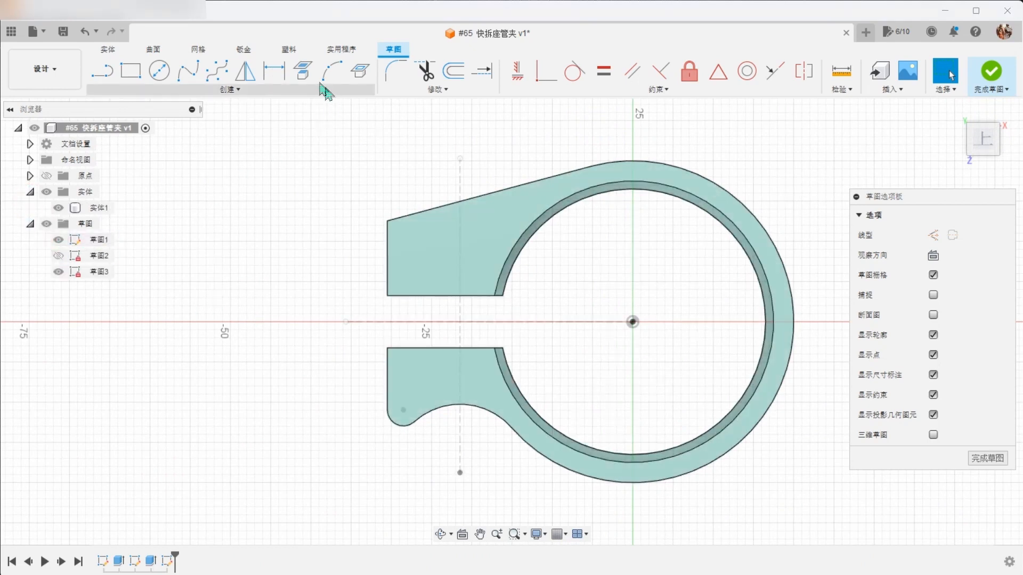
{"action": "left_click", "coordinate": [303, 70]}
{"action": "left_click", "coordinate": [460, 442]}
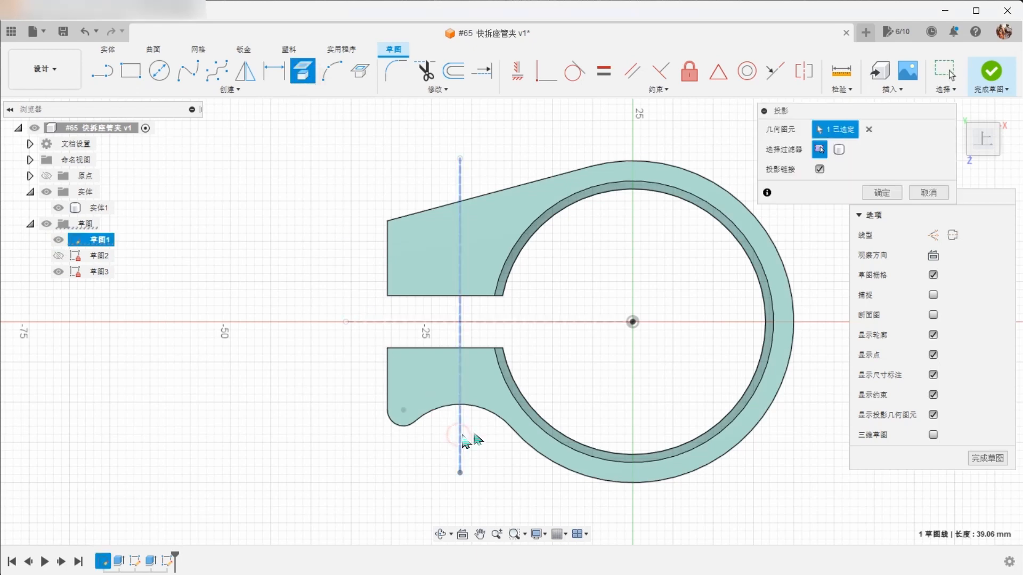
{"action": "left_click", "coordinate": [882, 193]}
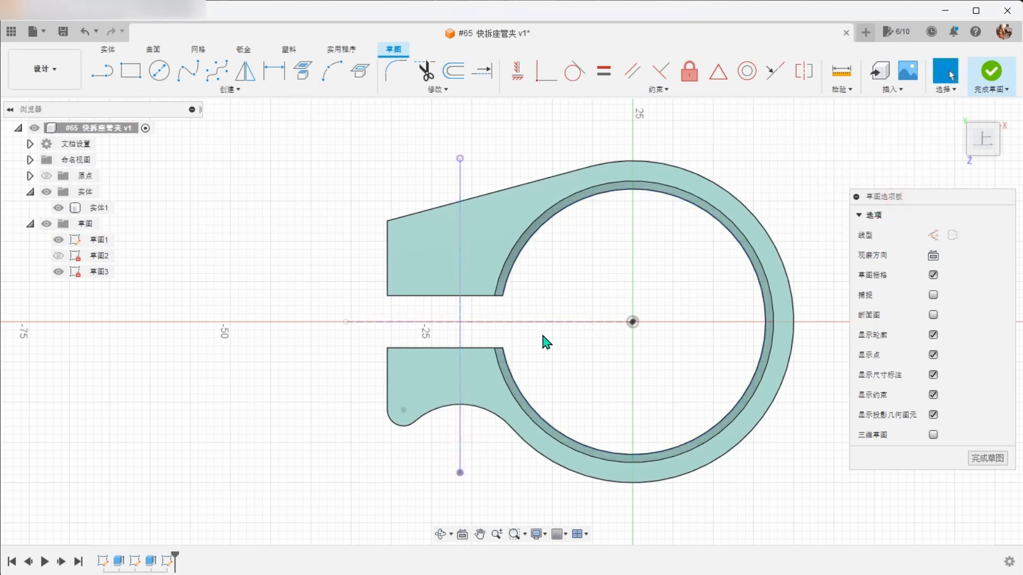
Draw the wide upper part of a stepped half-profile, about 4.4 mm wide, from the projected line's upper end to a shoulder inside the upper lug
{"action": "left_click", "coordinate": [112, 73]}
{"action": "left_click", "coordinate": [460, 159]}
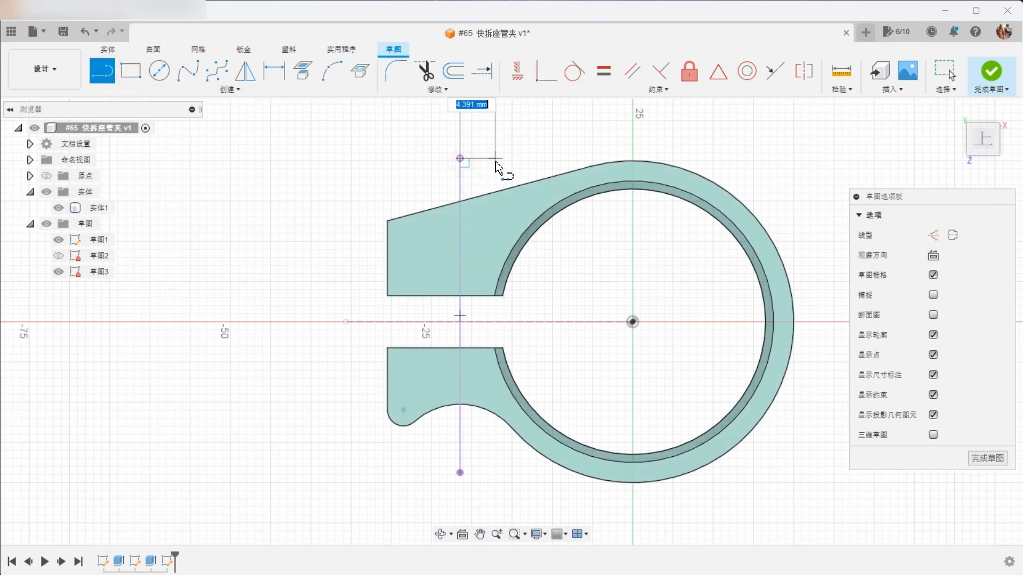
{"action": "left_click", "coordinate": [496, 158]}
{"action": "left_click", "coordinate": [492, 241]}
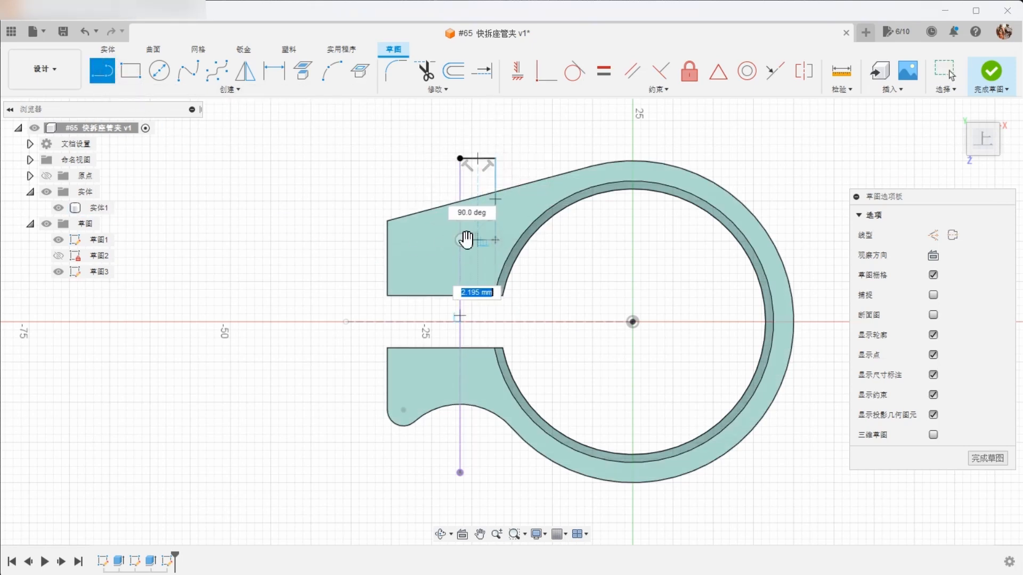
{"action": "scroll", "coordinate": [467, 240], "scroll_direction": "up", "scroll_amount": 3}
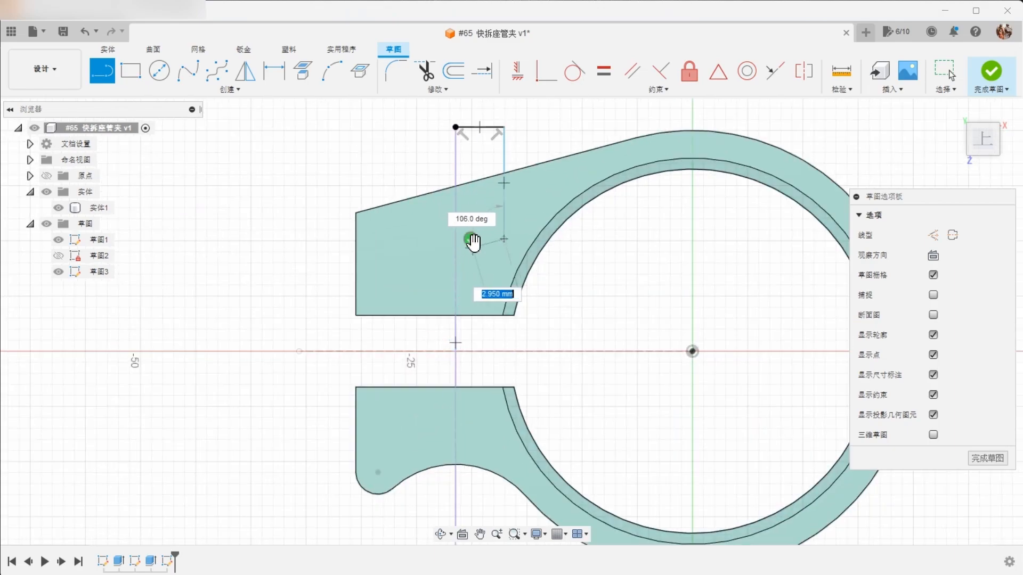
{"action": "scroll", "coordinate": [469, 241], "scroll_direction": "up", "scroll_amount": 5}
{"action": "left_click", "coordinate": [471, 248]}
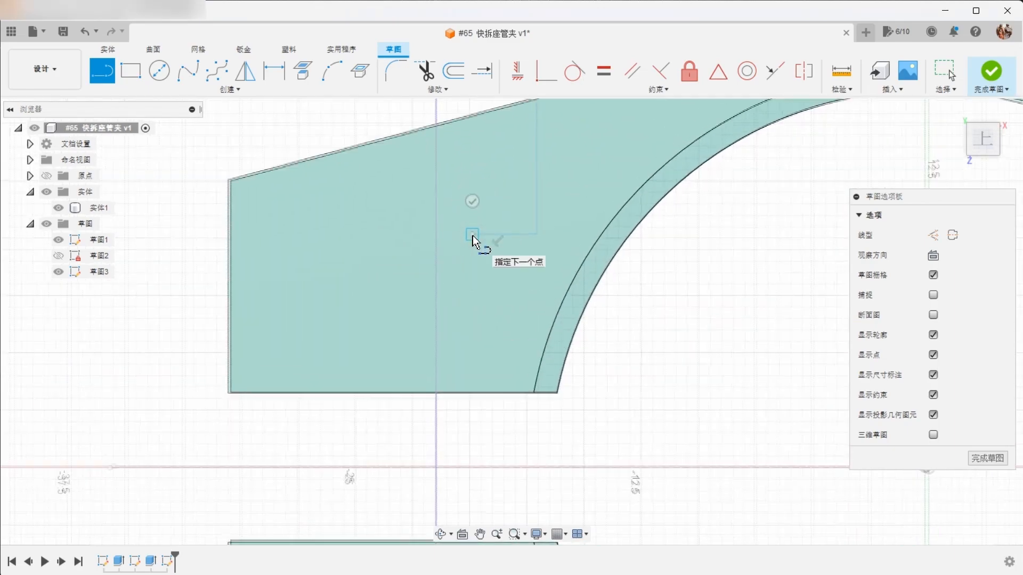
Continue the profile with a narrow section about 28.9 mm long from the shoulder and close it at the projected line's lower end
{"action": "scroll", "coordinate": [473, 242], "scroll_direction": "down", "scroll_amount": 3}
{"action": "scroll", "coordinate": [473, 239], "scroll_direction": "down", "scroll_amount": 1}
{"action": "scroll", "coordinate": [468, 449], "scroll_direction": "down", "scroll_amount": 2}
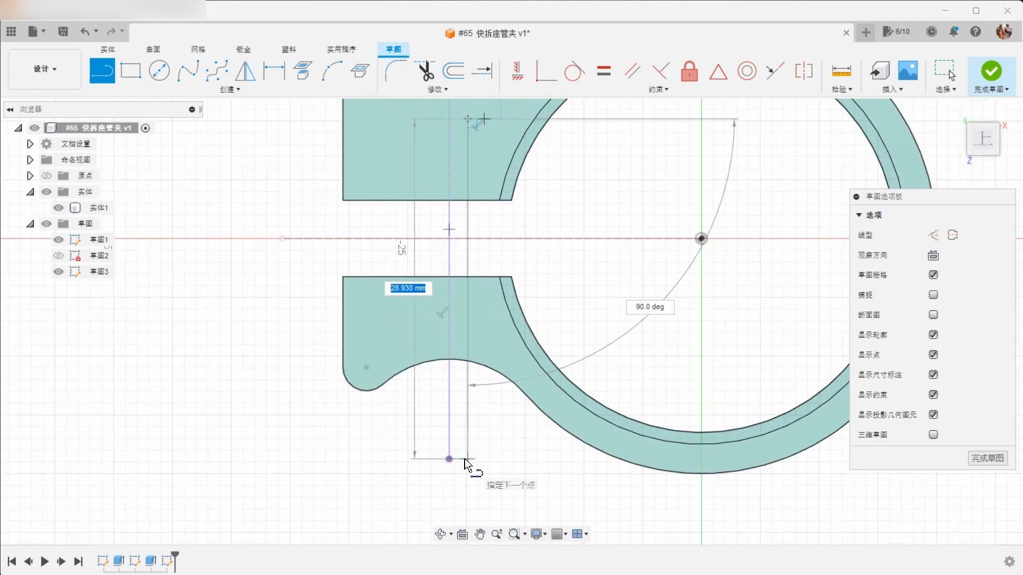
{"action": "left_click", "coordinate": [468, 460]}
{"action": "left_click", "coordinate": [449, 460]}
{"action": "right_click", "coordinate": [523, 470]}
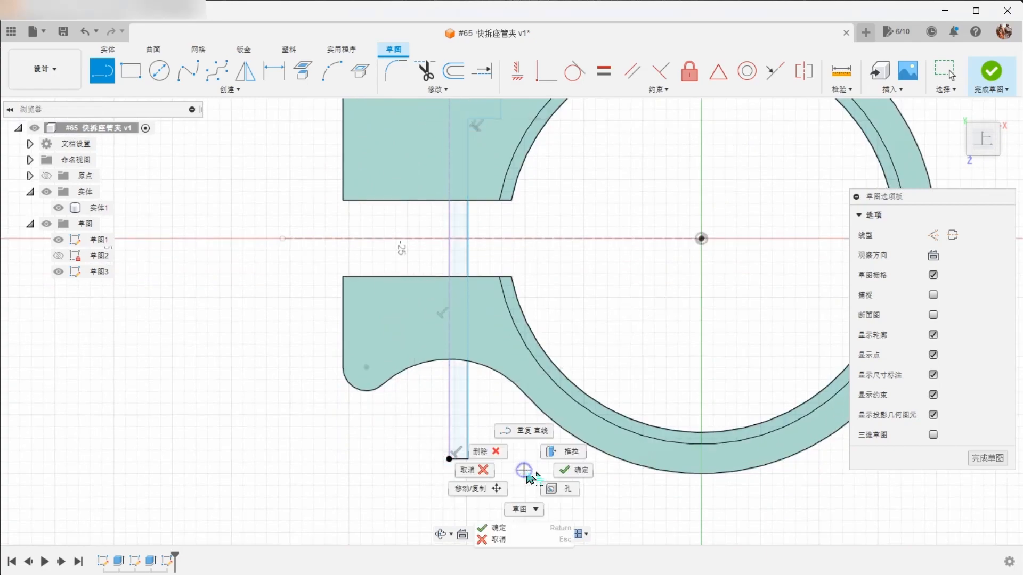
{"action": "left_click", "coordinate": [559, 475]}
{"action": "scroll", "coordinate": [561, 478], "scroll_direction": "down", "scroll_amount": 3}
{"action": "scroll", "coordinate": [601, 405], "scroll_direction": "up", "scroll_amount": 2}
{"action": "scroll", "coordinate": [649, 313], "scroll_direction": "down", "scroll_amount": 1}
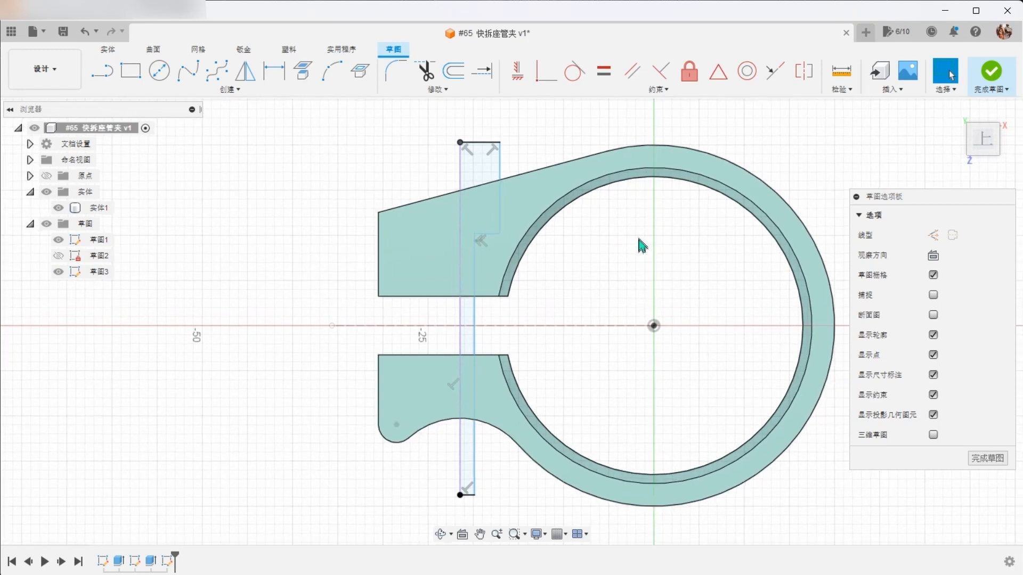
Dimension the stepped half-profile's wide upper part at 5.2 mm and its narrow lower part at 3 mm from the axis line
{"action": "key", "text": "d"}
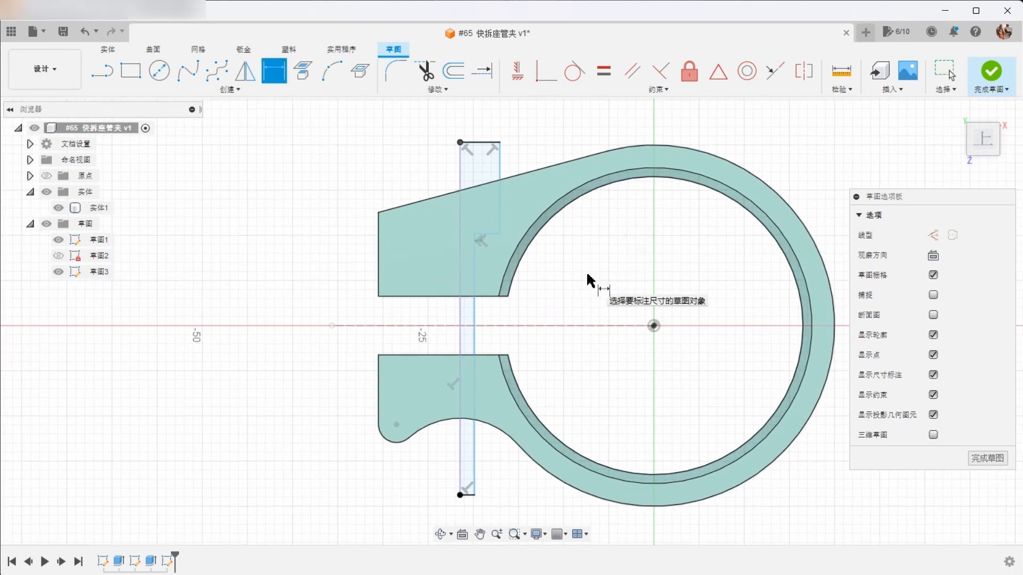
{"action": "left_click", "coordinate": [478, 143]}
{"action": "left_click", "coordinate": [487, 127]}
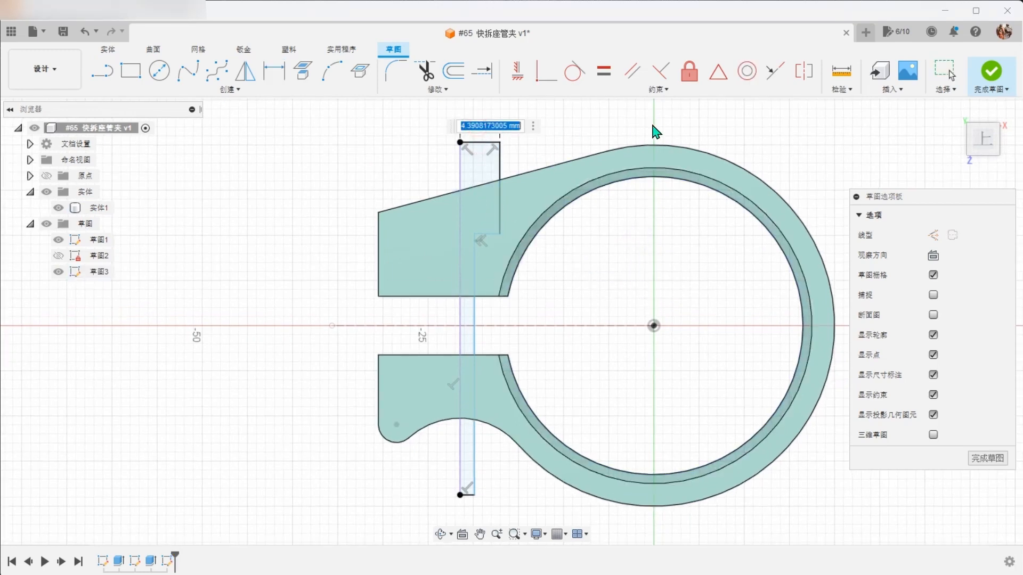
{"action": "key", "text": "Return"}
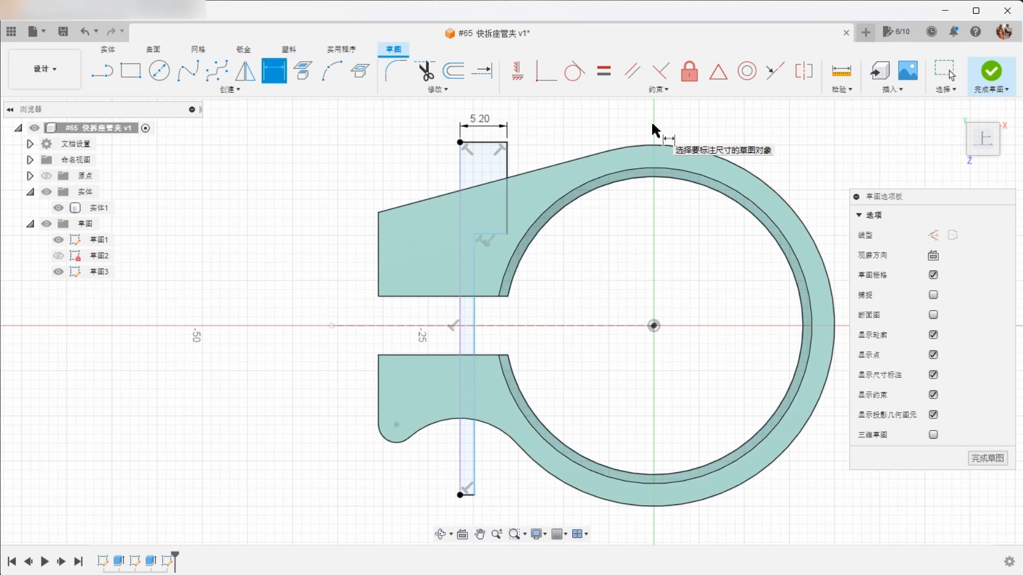
{"action": "left_click", "coordinate": [476, 342]}
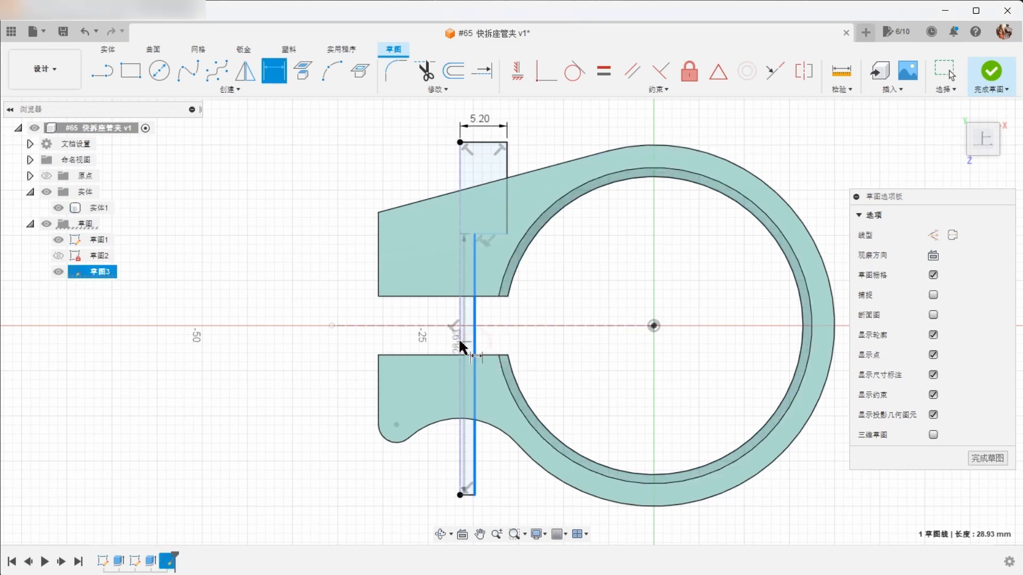
{"action": "left_click", "coordinate": [461, 347]}
{"action": "left_click", "coordinate": [527, 343]}
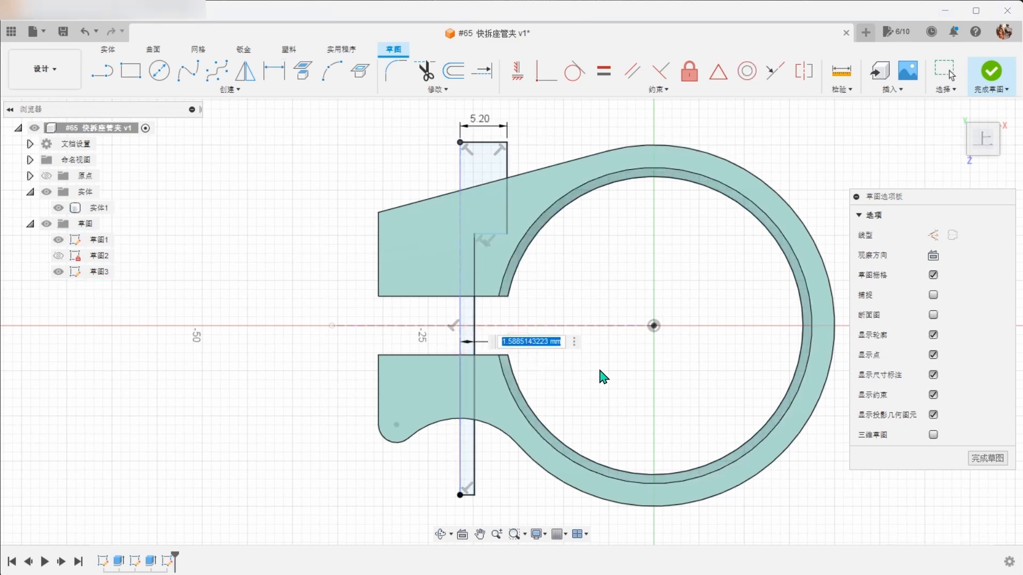
{"action": "type", "text": "3"}
{"action": "key", "text": "Return"}
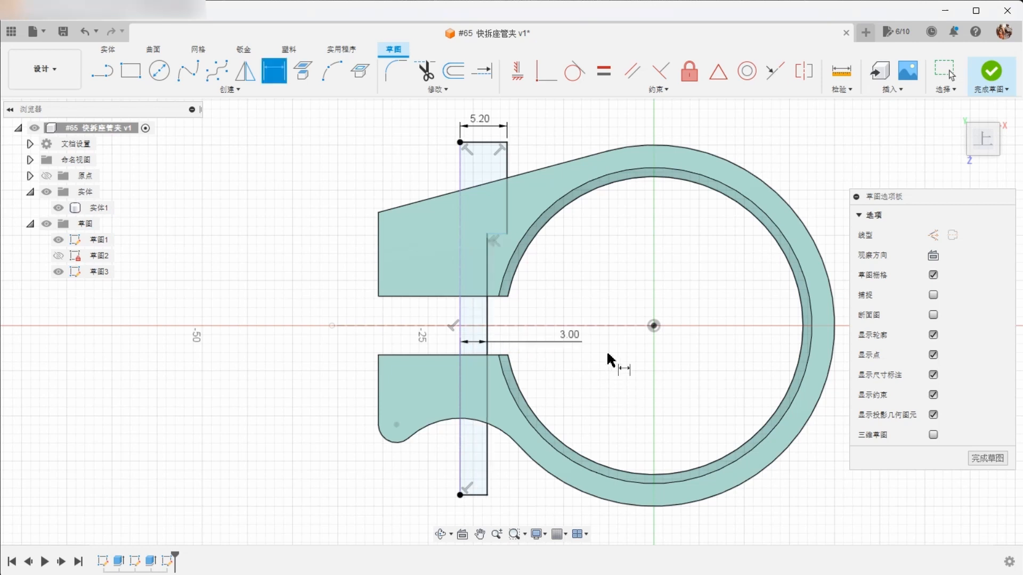
Dimension the profile's shoulder 12 mm above the ring's centre point and finish the sketch
{"action": "left_click", "coordinate": [655, 326]}
{"action": "left_click", "coordinate": [501, 235]}
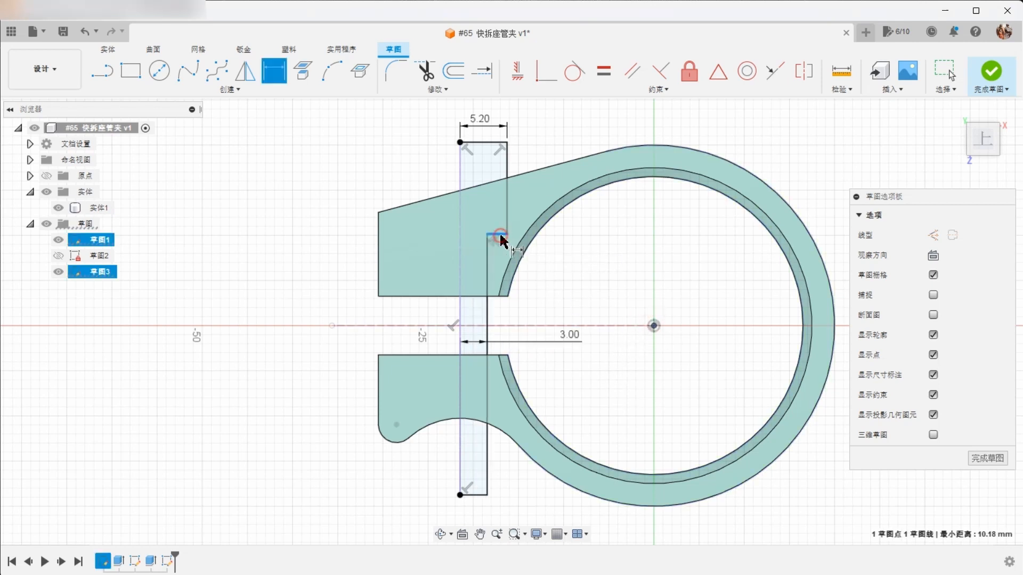
{"action": "left_click", "coordinate": [309, 283]}
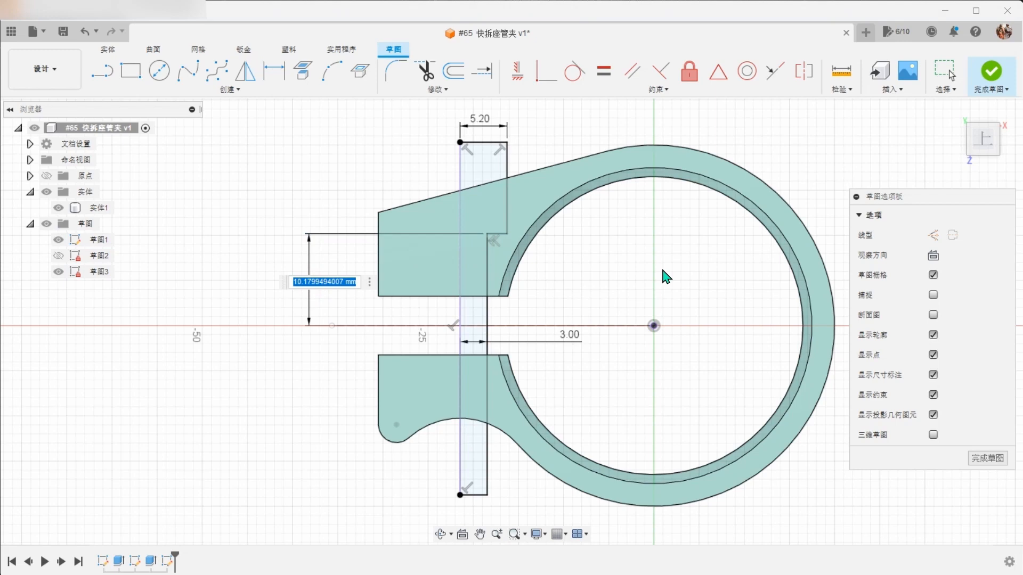
{"action": "key", "text": "Return"}
{"action": "key", "text": "Escape"}
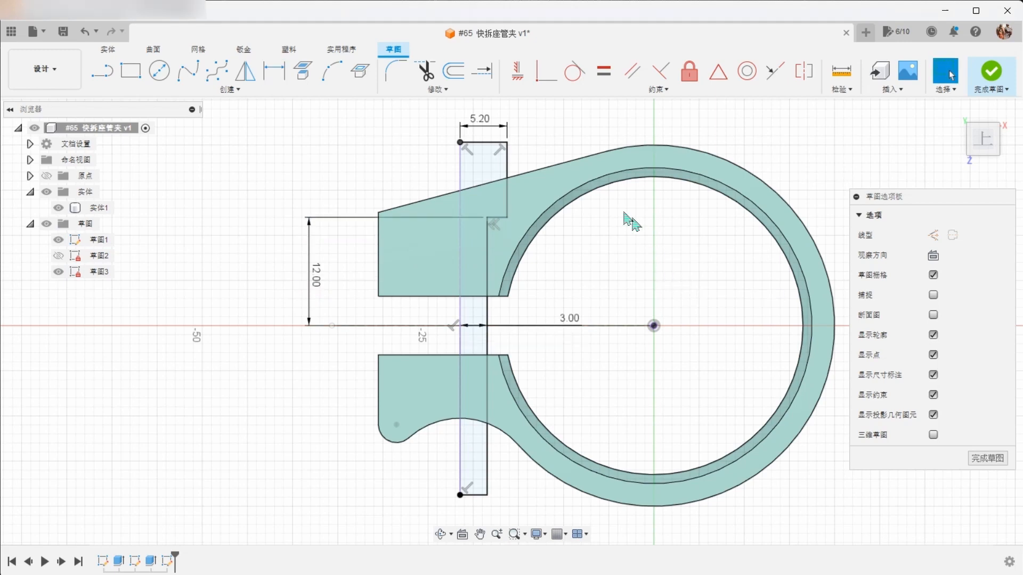
{"action": "left_click", "coordinate": [494, 165]}
{"action": "left_click", "coordinate": [719, 124]}
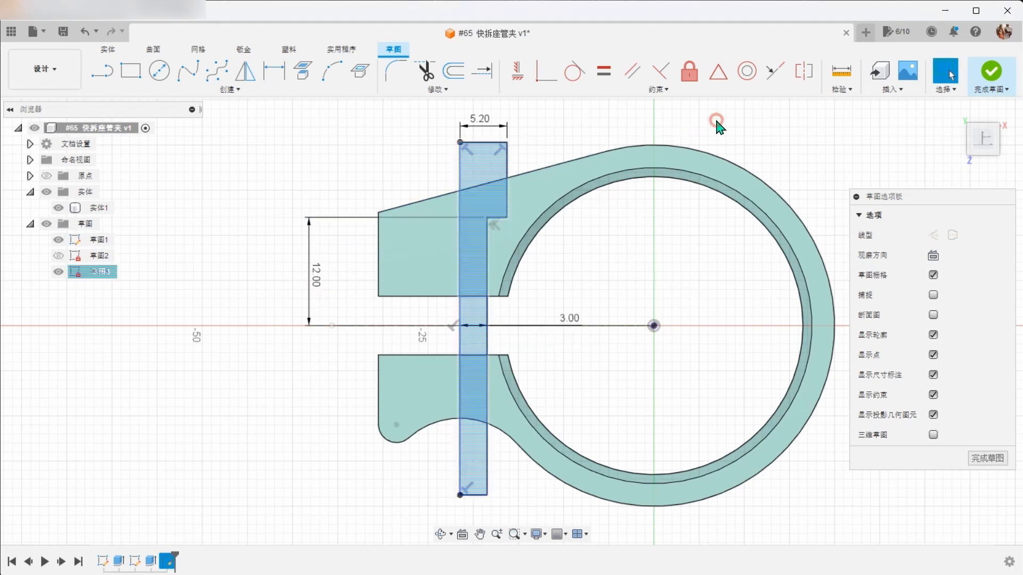
{"action": "left_click", "coordinate": [992, 71]}
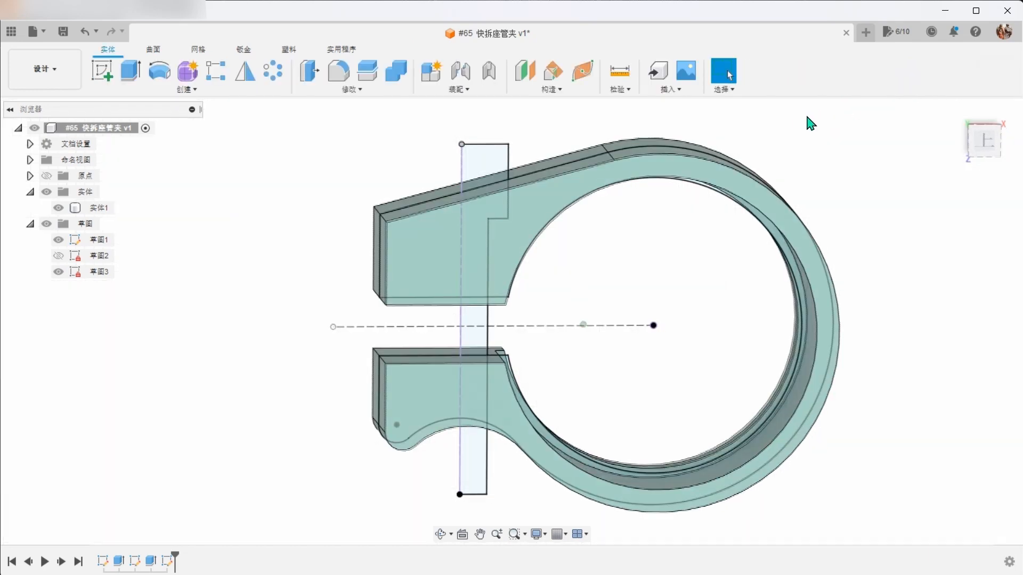
Revolve the stepped profile 360 degrees around the vertical construction line as a cut through both lugs, and hide the first sketch
{"action": "left_click", "coordinate": [161, 74]}
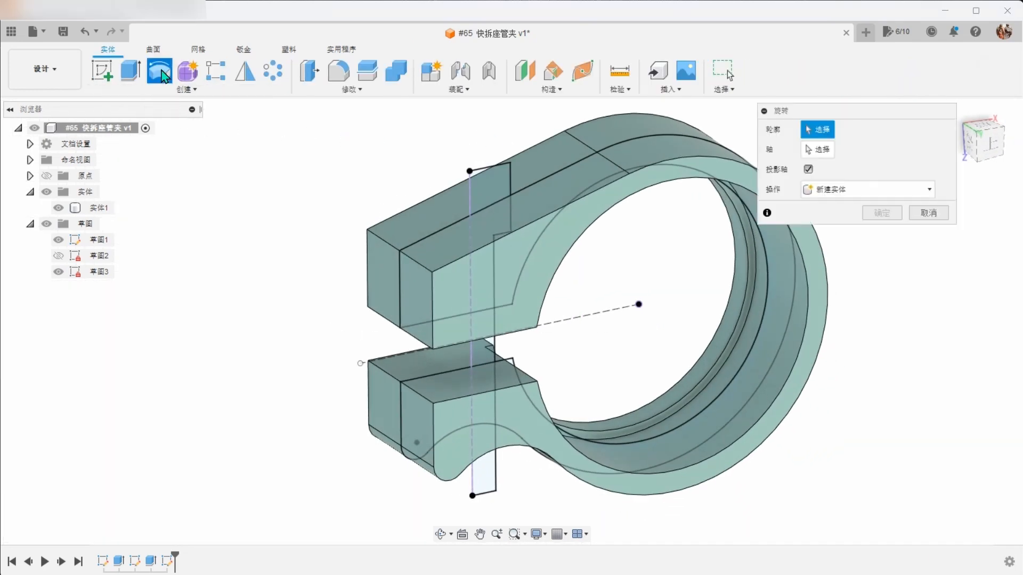
{"action": "left_click", "coordinate": [479, 185]}
{"action": "left_click", "coordinate": [818, 149]}
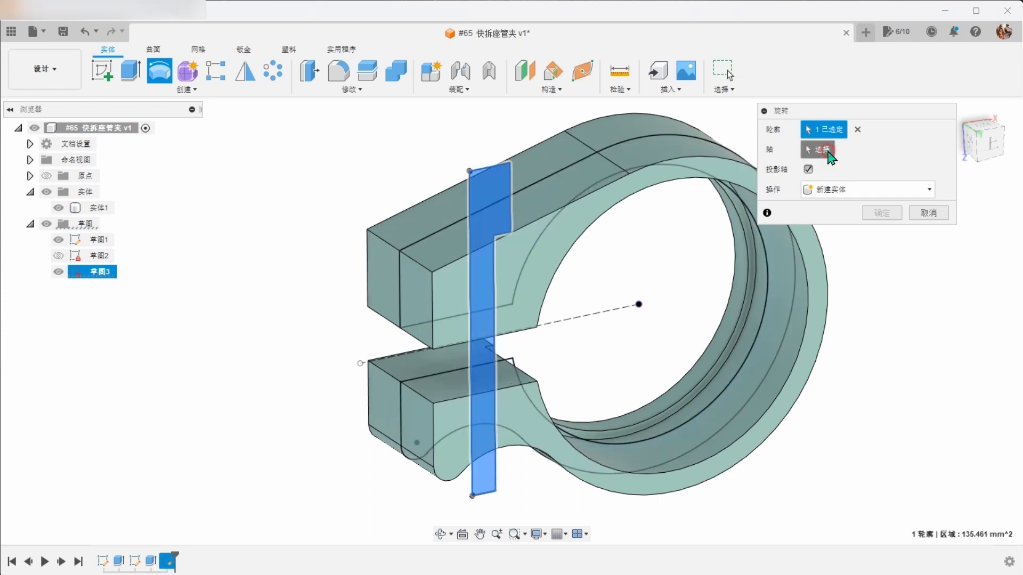
{"action": "left_click", "coordinate": [467, 200]}
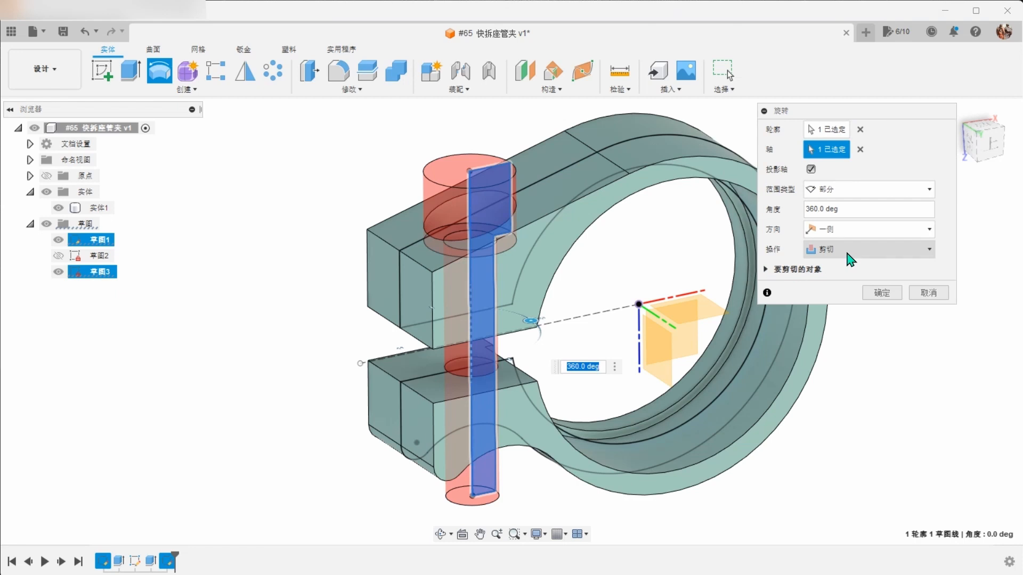
{"action": "left_click", "coordinate": [878, 294]}
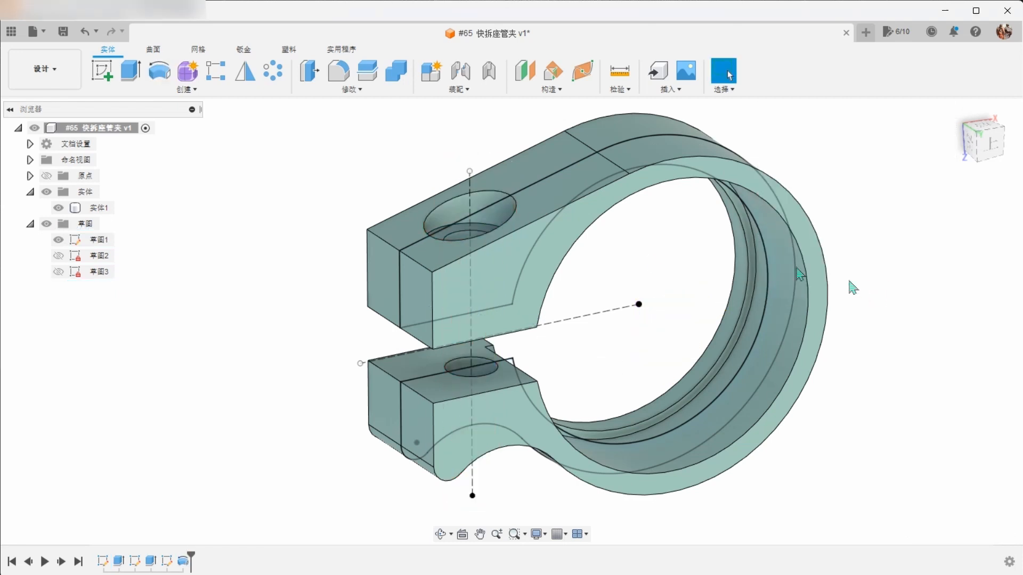
{"action": "left_click", "coordinate": [59, 240]}
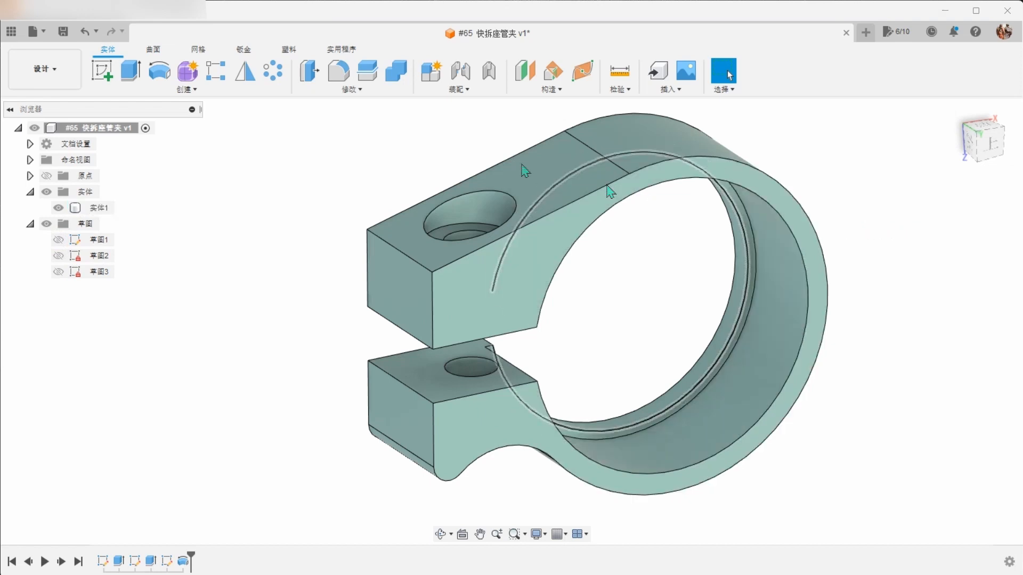
Fillet the upper lug's outer top edge with a 3 mm radius
{"action": "left_click", "coordinate": [339, 70]}
{"action": "left_click", "coordinate": [390, 243]}
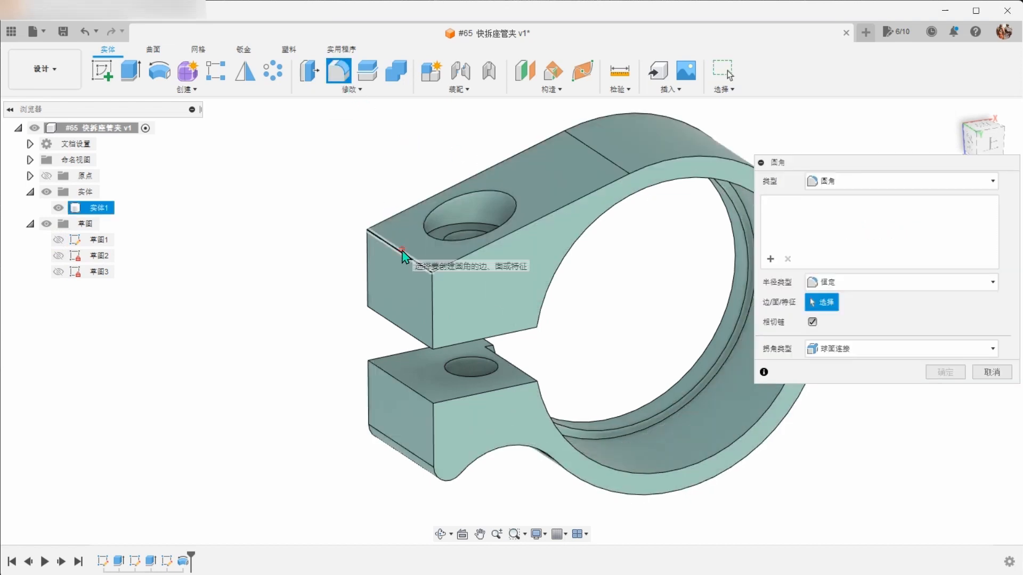
{"action": "key", "text": "Return"}
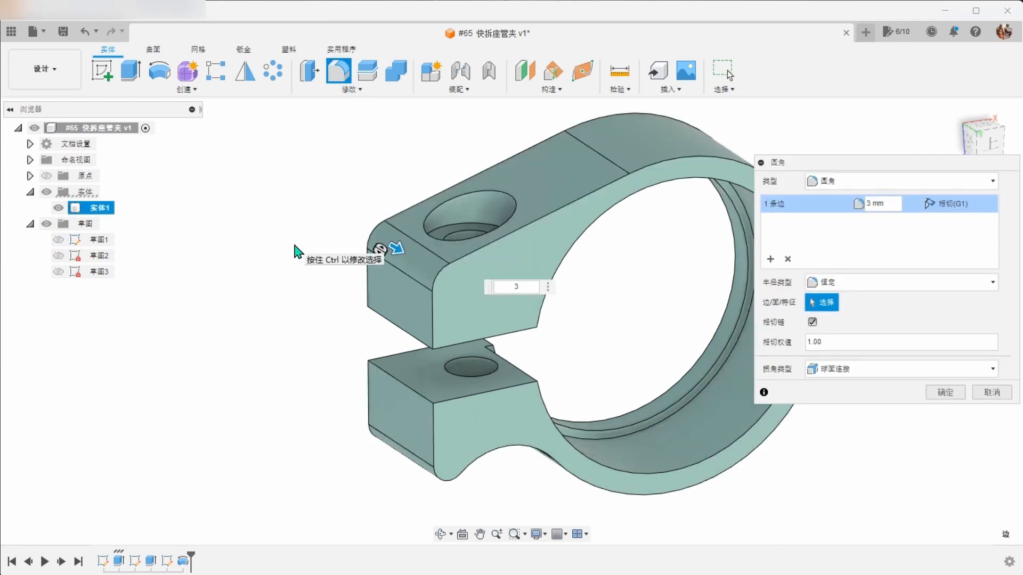
{"action": "left_click", "coordinate": [946, 396]}
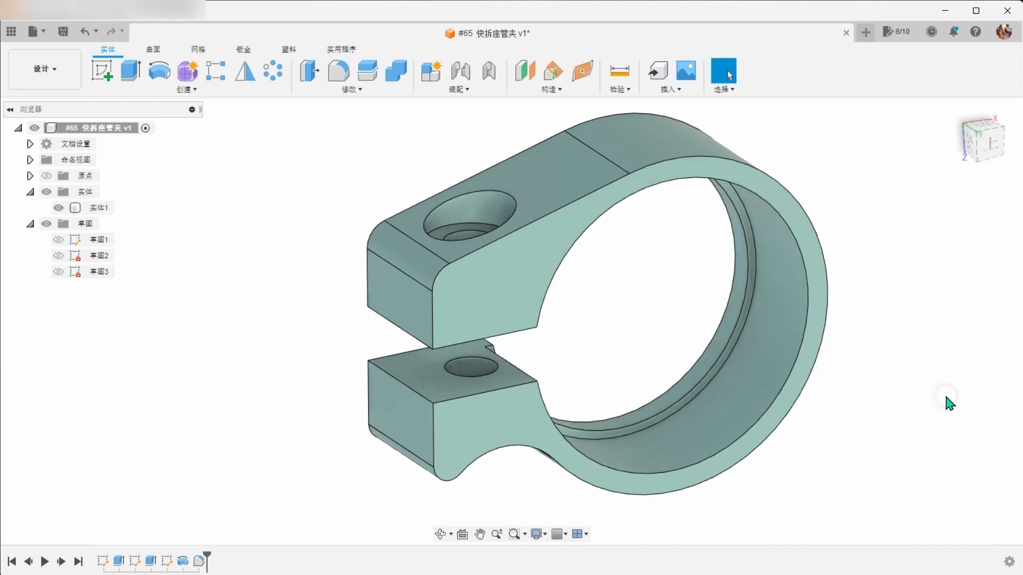
Fillet the outer outline edges on both side faces of the clamp with a 0.8 mm radius
{"action": "right_click", "coordinate": [949, 404]}
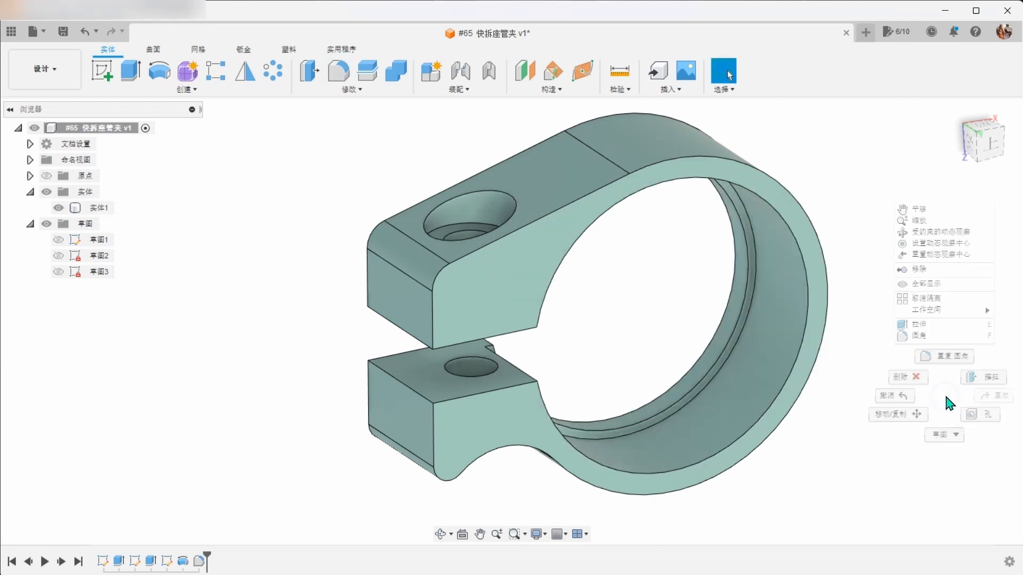
{"action": "left_click", "coordinate": [958, 354]}
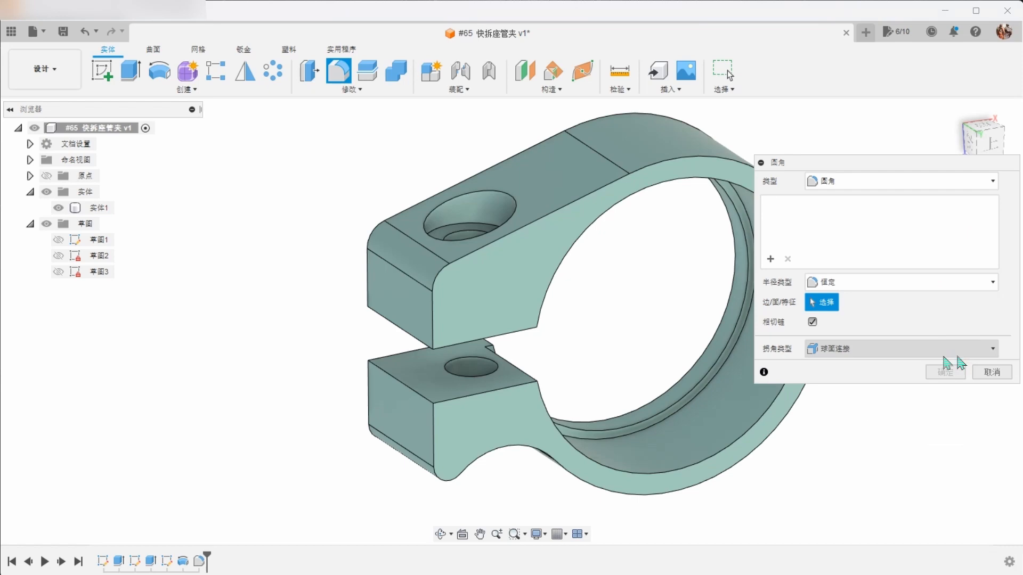
{"action": "left_click", "coordinate": [525, 221]}
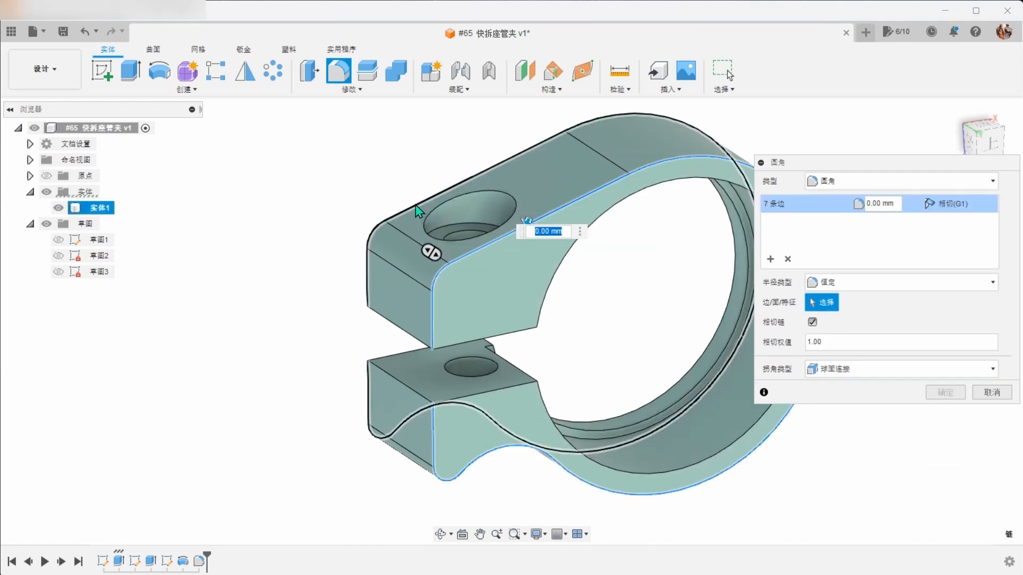
{"action": "left_click", "coordinate": [418, 212]}
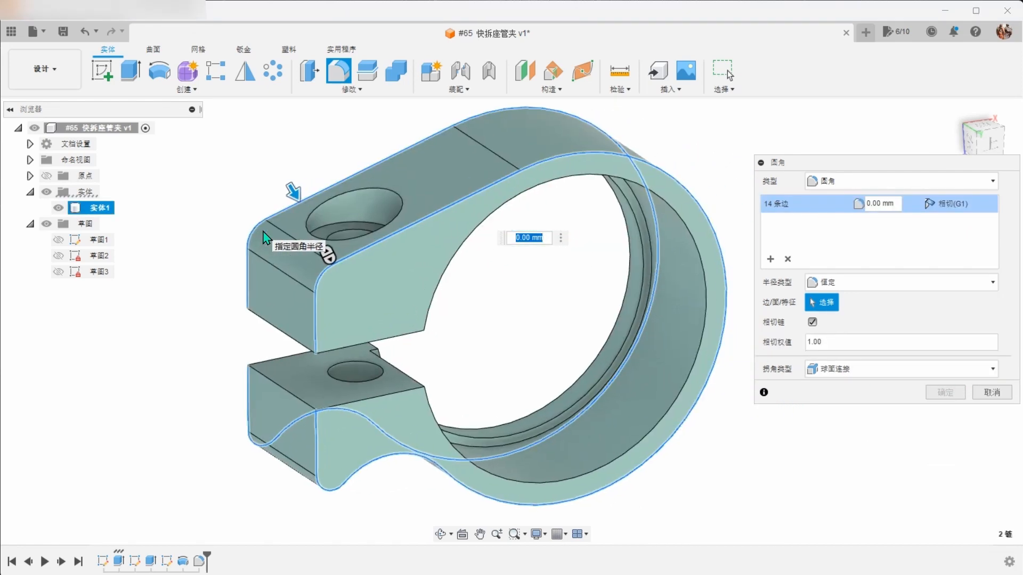
{"action": "type", "text": "0.8"}
{"action": "key", "text": "Return"}
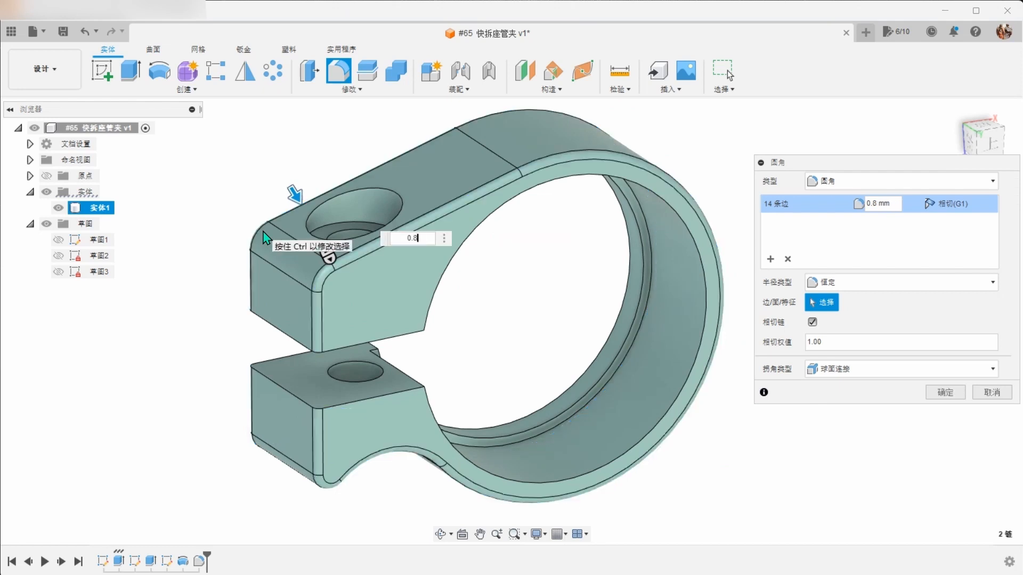
{"action": "left_click", "coordinate": [945, 393]}
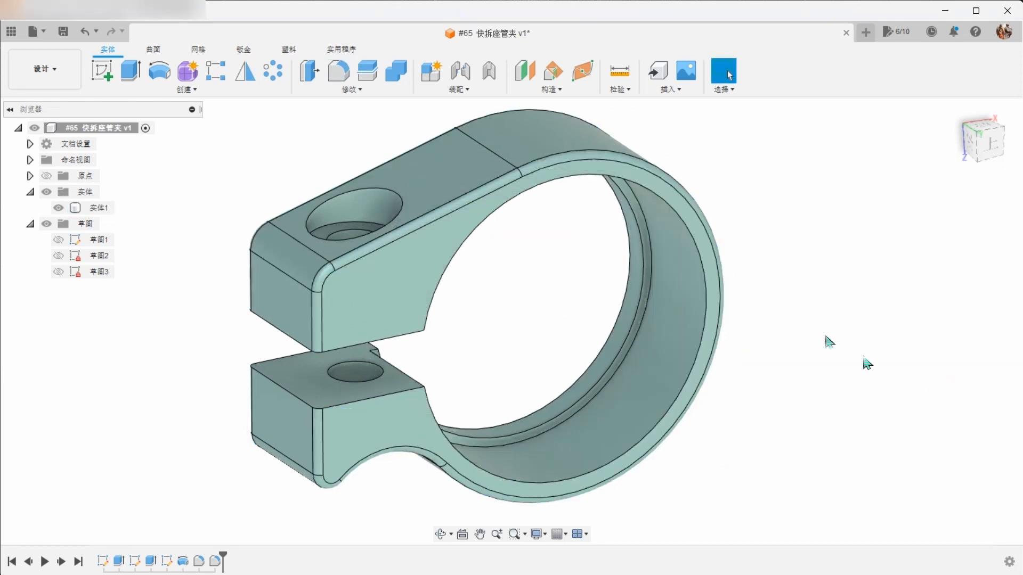
Start another fillet and select the counterbore wall and the bolt hole walls in the upper and lower lugs
{"action": "right_click", "coordinate": [807, 293]}
{"action": "left_click", "coordinate": [803, 213]}
{"action": "scroll", "coordinate": [393, 228], "scroll_direction": "up", "scroll_amount": 3}
{"action": "left_click", "coordinate": [400, 228]}
{"action": "scroll", "coordinate": [392, 250], "scroll_direction": "up", "scroll_amount": 5}
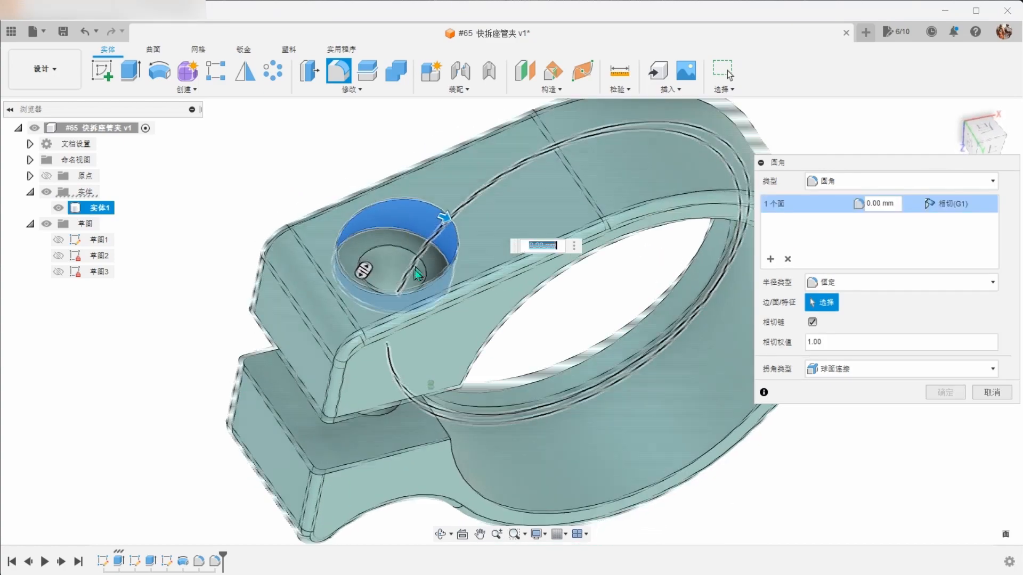
{"action": "left_click", "coordinate": [383, 270]}
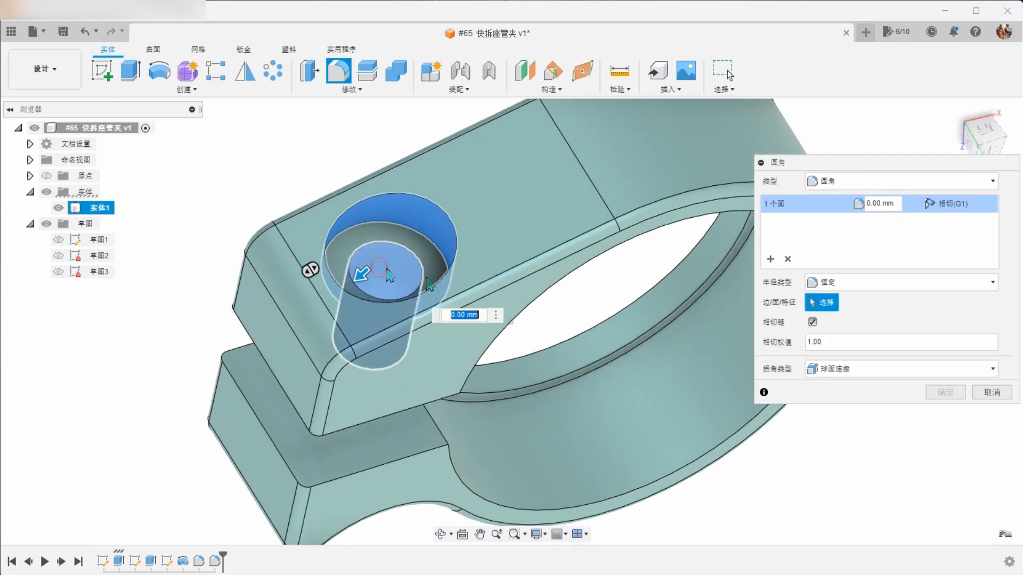
{"action": "middle_click_drag", "start_coordinate": [388, 272], "coordinate": [392, 229], "text": "shift"}
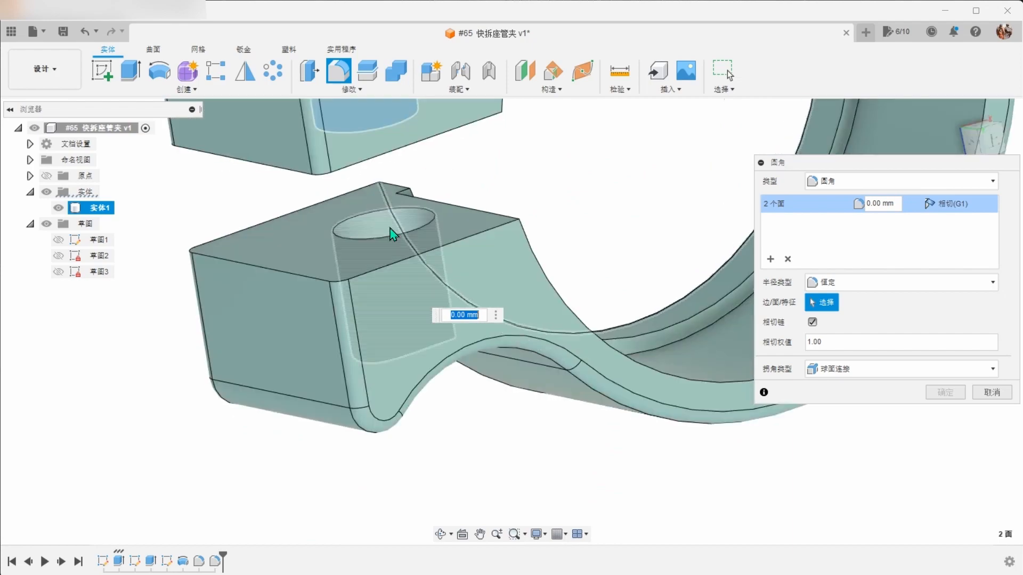
{"action": "left_click", "coordinate": [389, 227]}
Add the ring's large bore wall, the lip's step face and the lip's inner wall to the fillet selection
{"action": "scroll", "coordinate": [518, 438], "scroll_direction": "down", "scroll_amount": 5}
{"action": "middle_click_drag", "start_coordinate": [542, 440], "coordinate": [640, 278], "text": "shift"}
{"action": "left_click", "coordinate": [640, 282]}
{"action": "scroll", "coordinate": [618, 384], "scroll_direction": "up", "scroll_amount": 5}
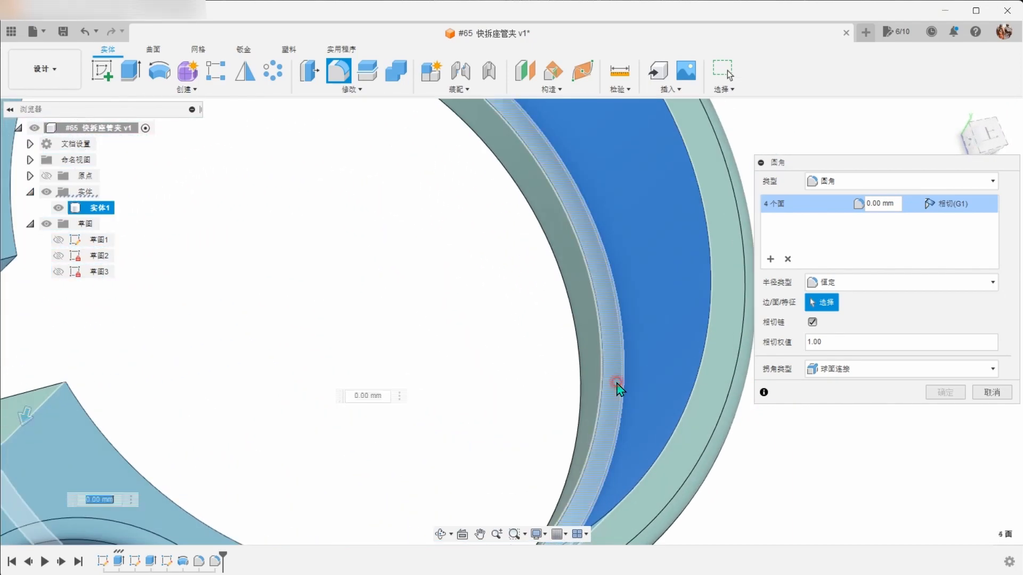
{"action": "left_click", "coordinate": [596, 358]}
{"action": "scroll", "coordinate": [601, 368], "scroll_direction": "down", "scroll_amount": 3}
{"action": "middle_click_drag", "start_coordinate": [603, 385], "coordinate": [438, 395], "text": "shift"}
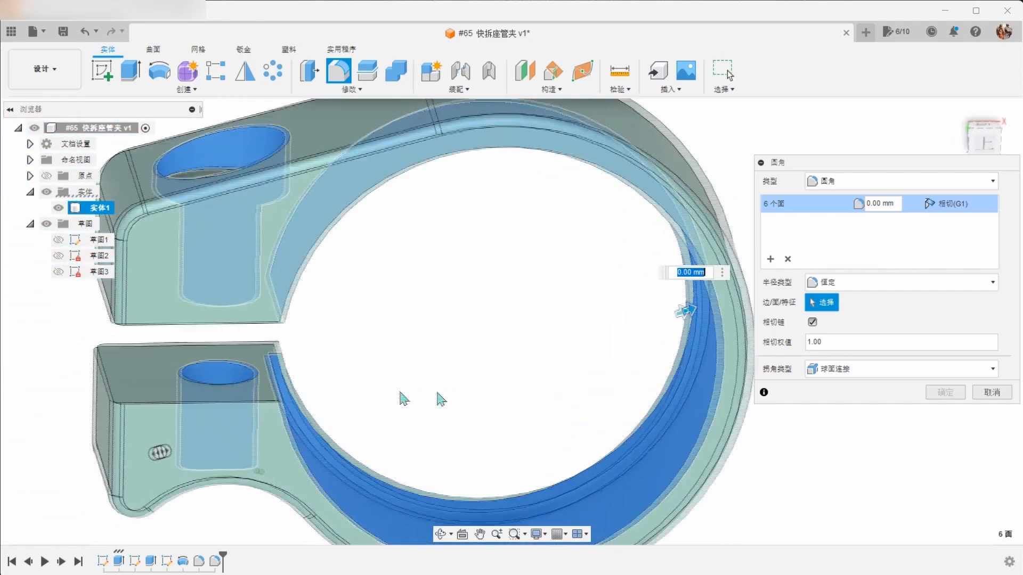
Add the two lug faces bordering the slot and fillet all selected faces with a 0.3 mm radius
{"action": "scroll", "coordinate": [319, 403], "scroll_direction": "up", "scroll_amount": 1}
{"action": "left_click", "coordinate": [275, 405]}
{"action": "middle_click_drag", "start_coordinate": [274, 405], "coordinate": [293, 345], "text": "shift"}
{"action": "left_click", "coordinate": [292, 345]}
{"action": "scroll", "coordinate": [588, 342], "scroll_direction": "down", "scroll_amount": 3}
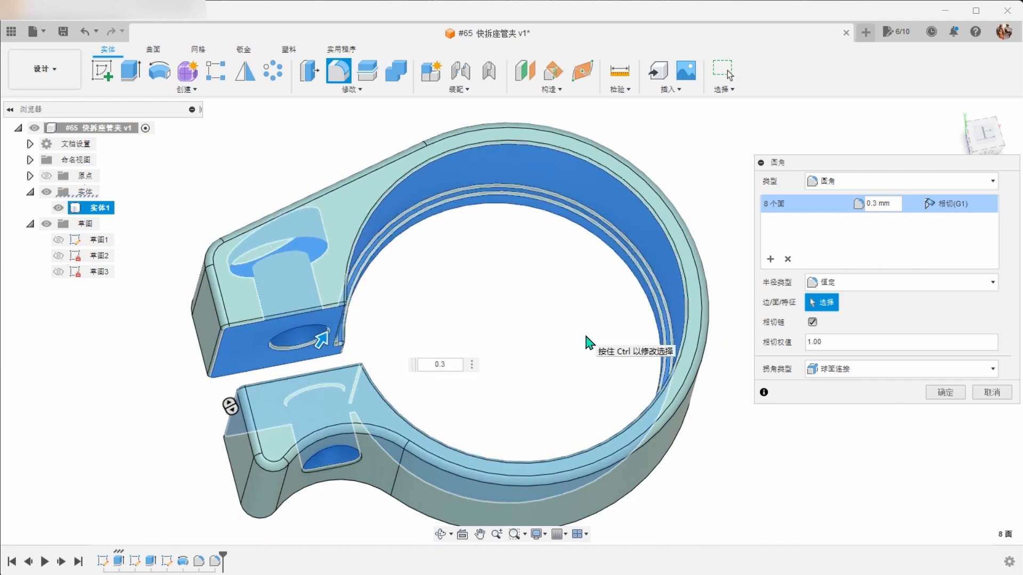
{"action": "left_click", "coordinate": [933, 393]}
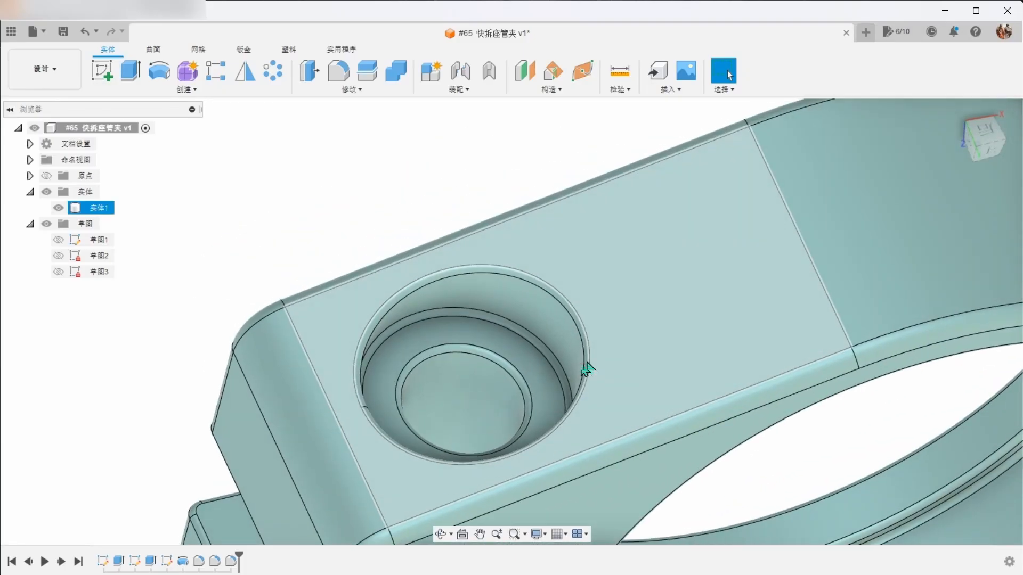
Start a sketch on the counterbore's ring-shaped floor in the upper lug and turn on the construction line type
{"action": "left_click", "coordinate": [549, 384]}
{"action": "right_click", "coordinate": [549, 385]}
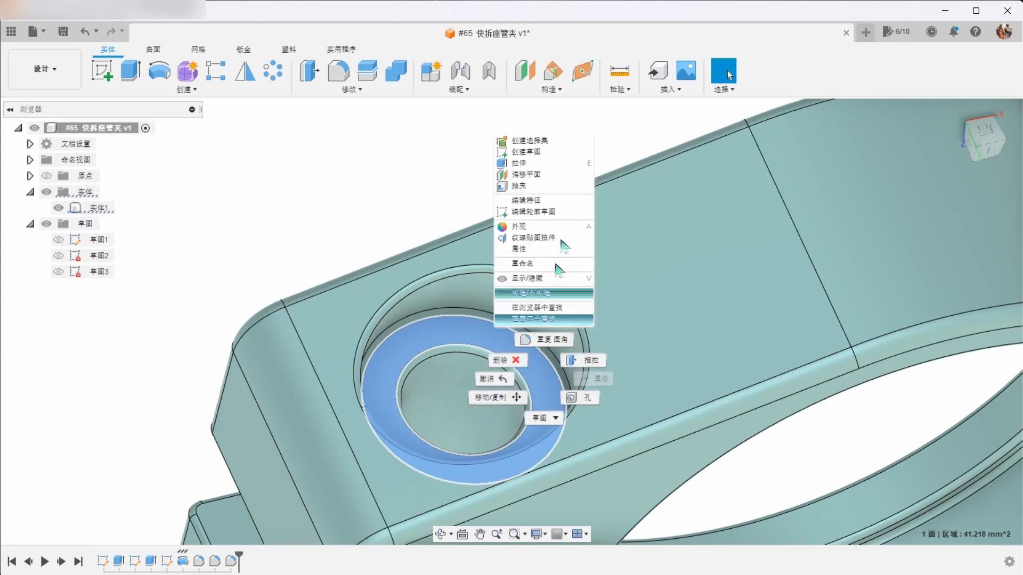
{"action": "left_click", "coordinate": [568, 158]}
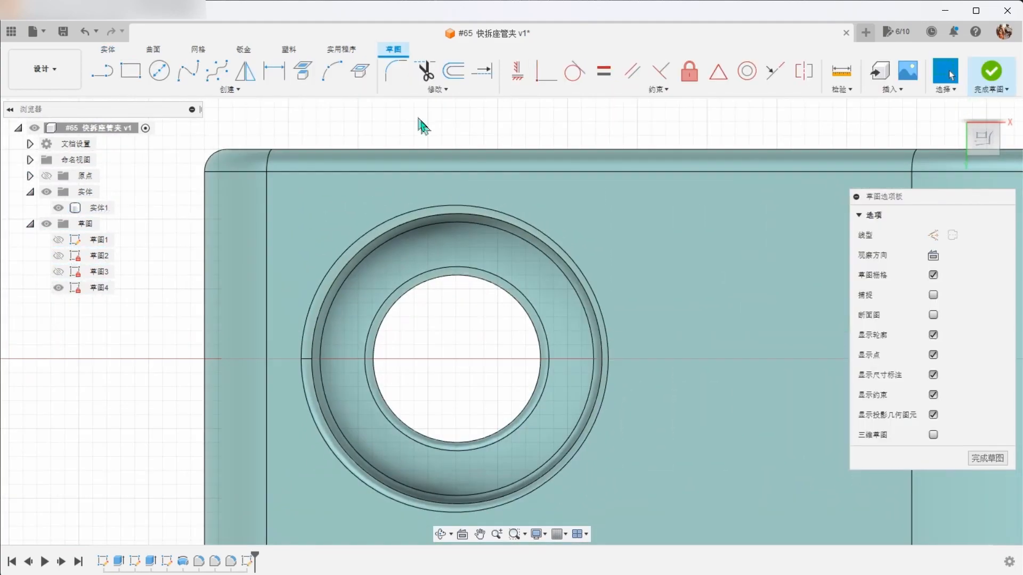
{"action": "left_click", "coordinate": [939, 244]}
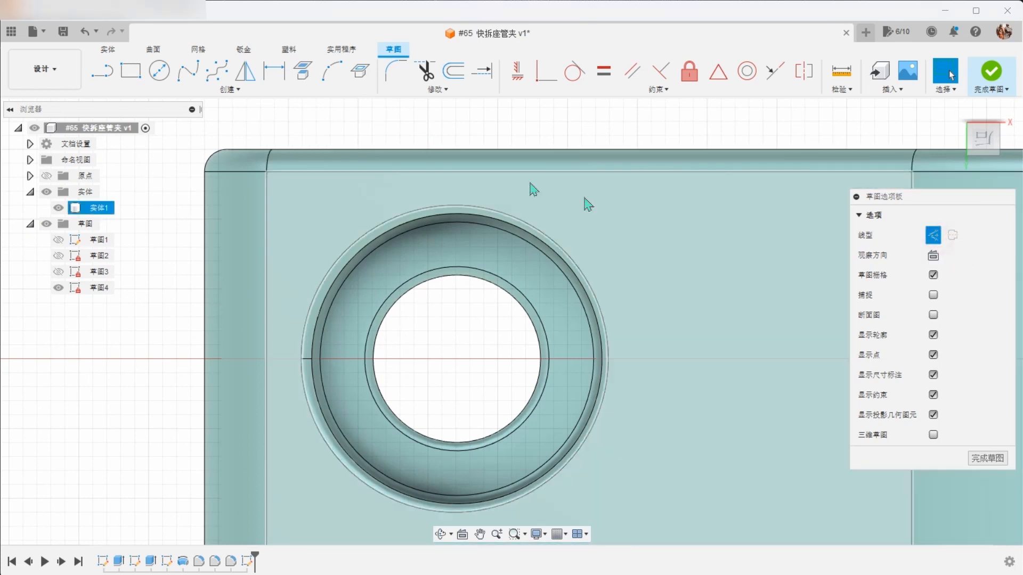
Project the bolt hole's circular edge into the sketch as construction geometry and turn off the construction line type
{"action": "left_click", "coordinate": [303, 71]}
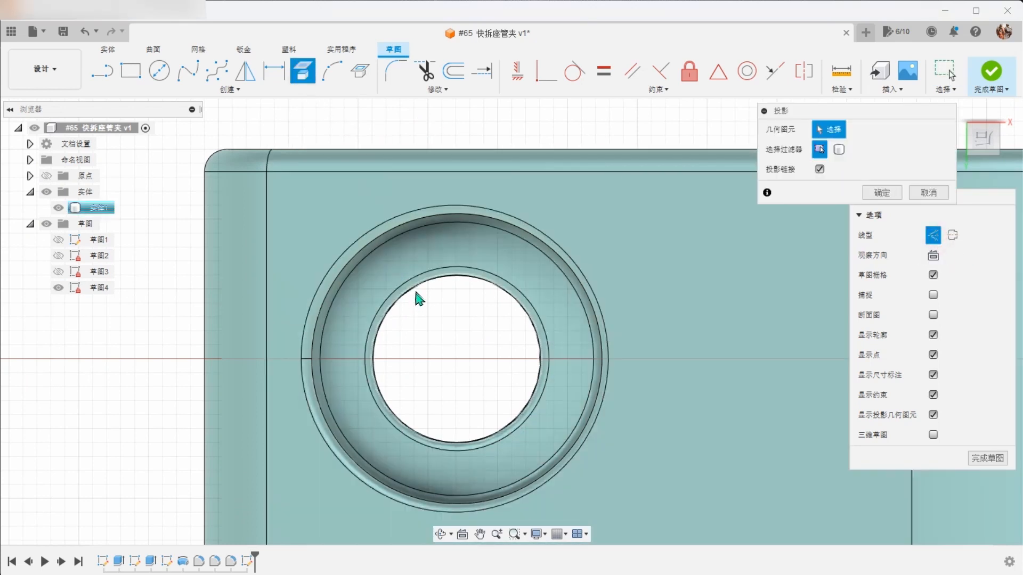
{"action": "left_click", "coordinate": [415, 292]}
{"action": "left_click", "coordinate": [882, 193]}
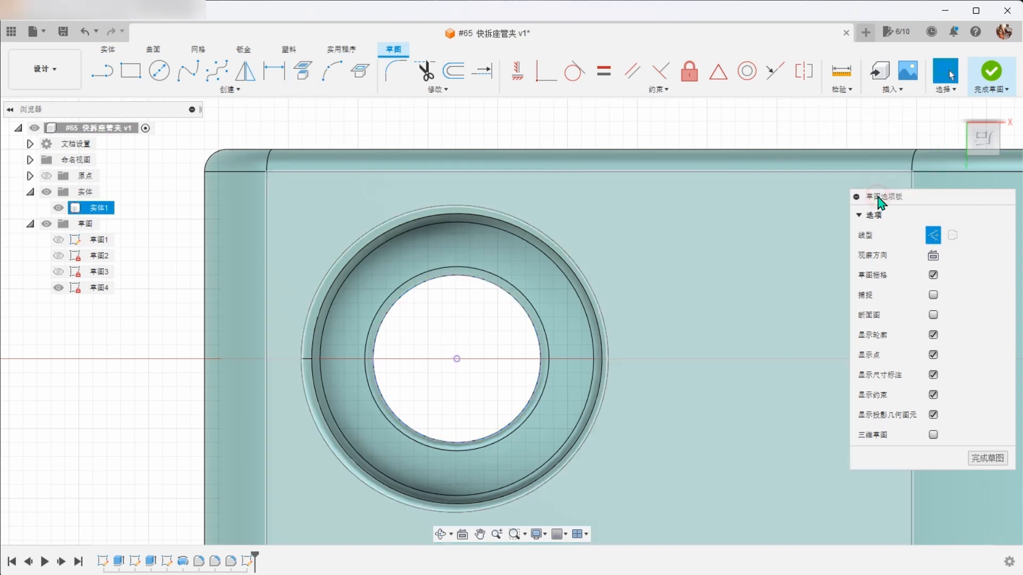
{"action": "left_click", "coordinate": [931, 237]}
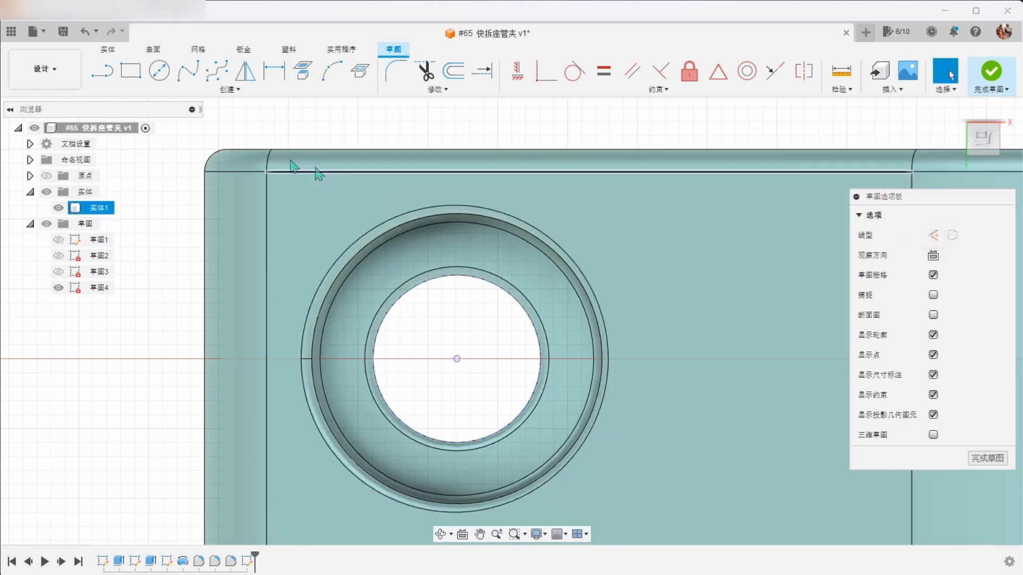
Sketch two concentric circles centred on the bolt hole, about 7.7 mm and 9 mm in diameter
{"action": "left_click", "coordinate": [159, 70]}
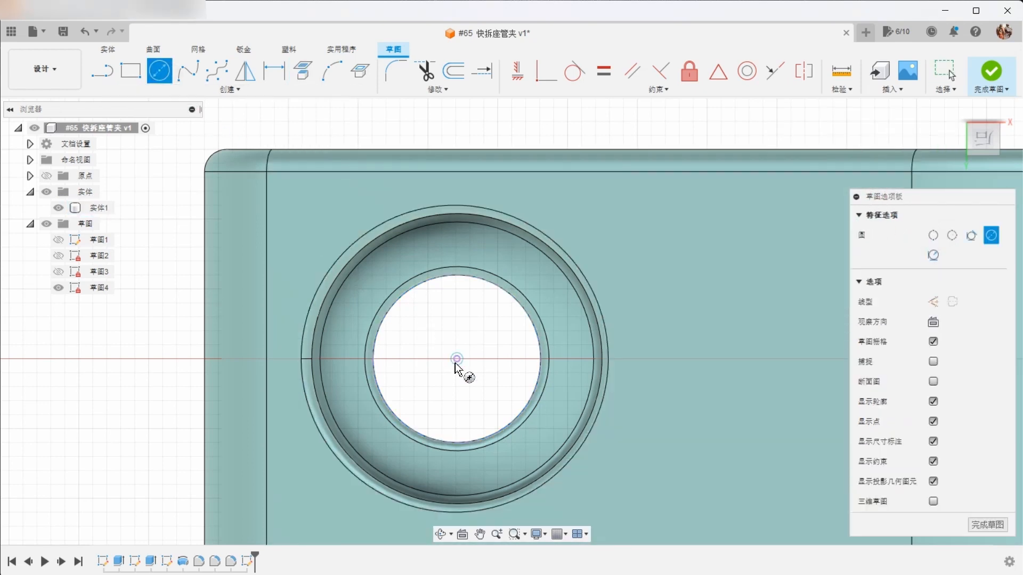
{"action": "left_click", "coordinate": [538, 292]}
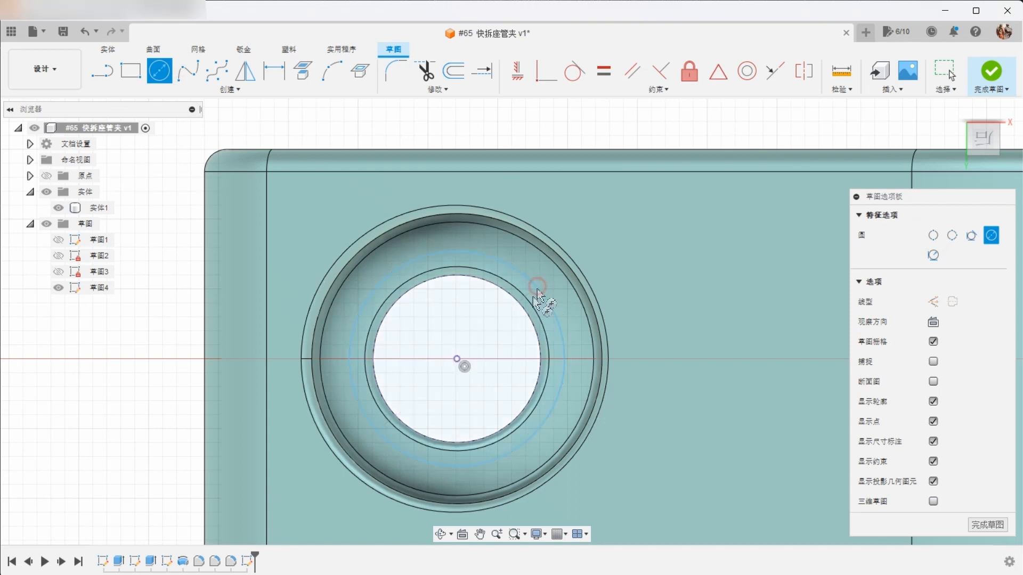
{"action": "left_click", "coordinate": [457, 359]}
{"action": "left_click", "coordinate": [558, 289]}
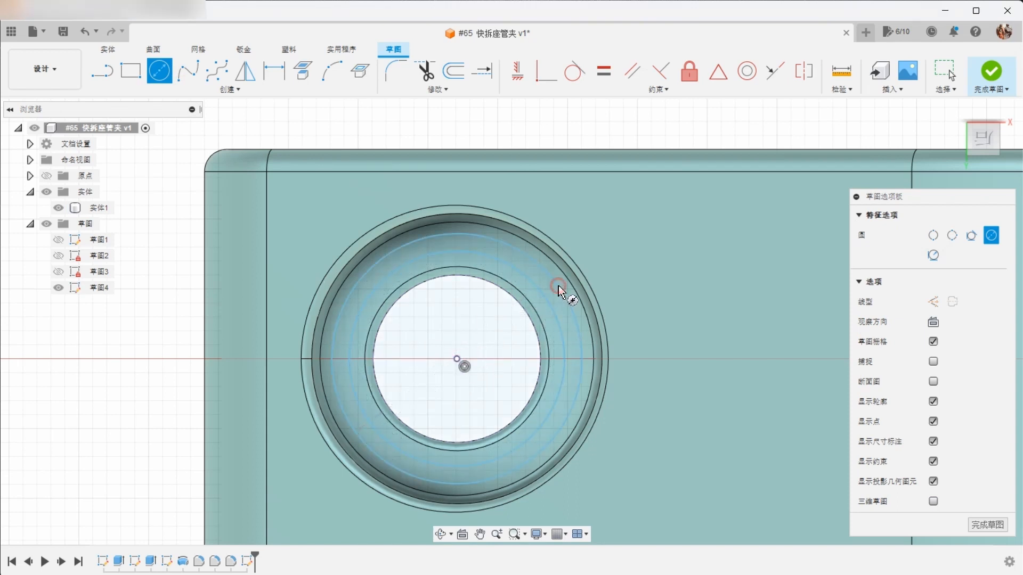
{"action": "right_click", "coordinate": [664, 115]}
{"action": "left_click", "coordinate": [743, 123]}
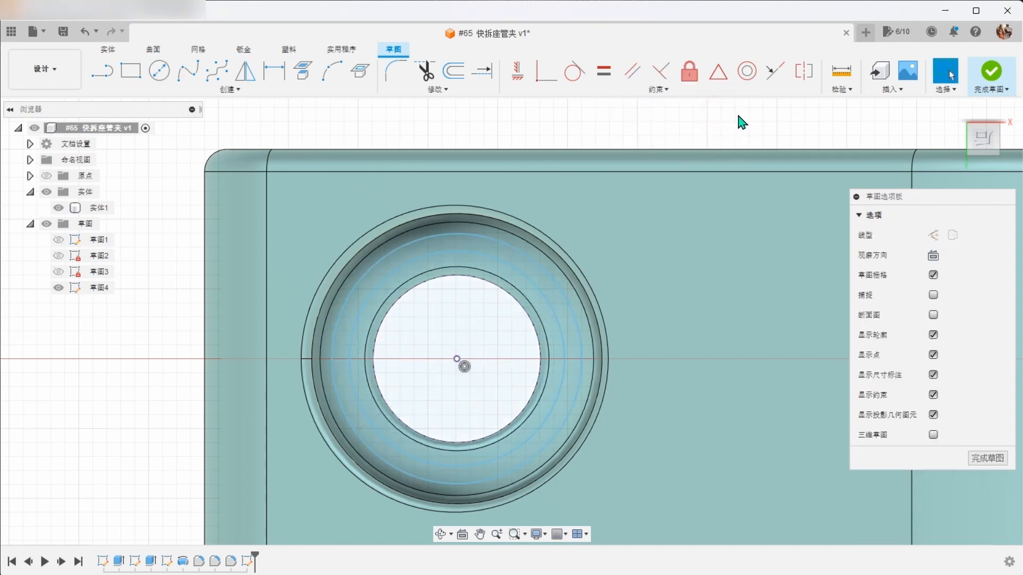
Dimension the outer sketched circle with a diameter of 9.5 mm
{"action": "key", "text": "d"}
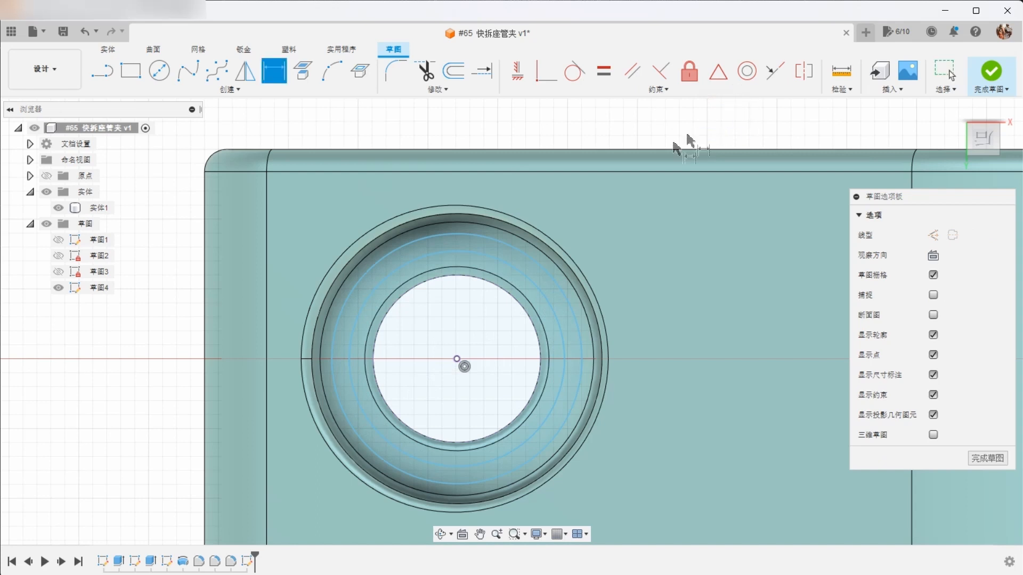
{"action": "left_click", "coordinate": [558, 286]}
{"action": "left_click", "coordinate": [634, 144]}
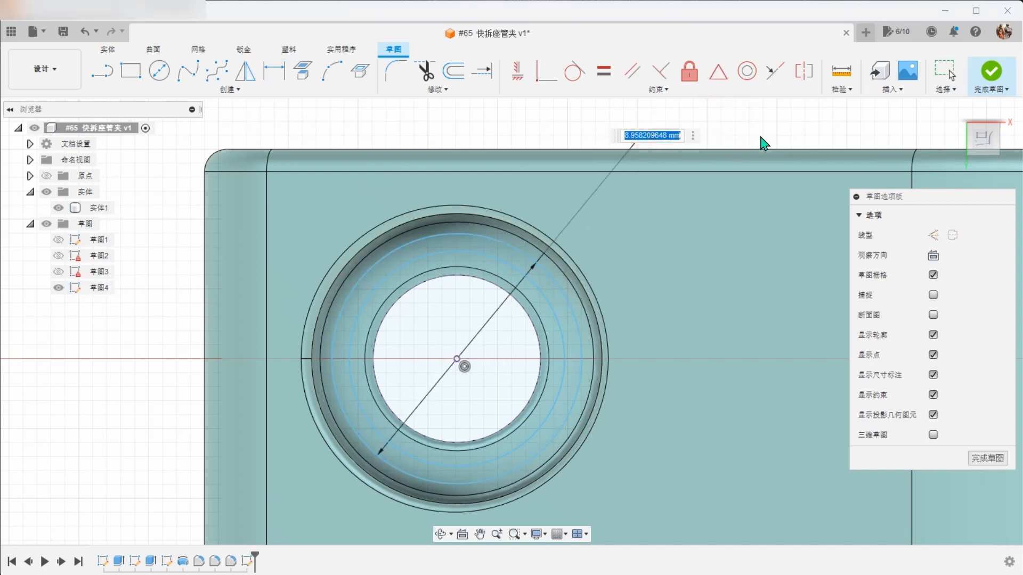
{"action": "type", "text": "9.5"}
{"action": "key", "text": "Return"}
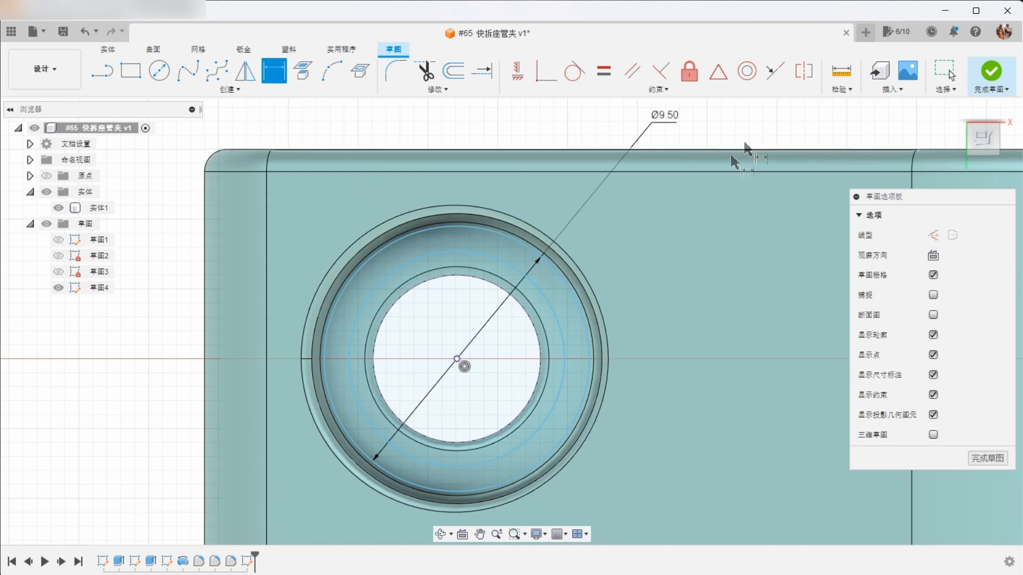
Dimension the inner sketched circle with a diameter of 5.5 mm and place its label outside the counterbore
{"action": "left_click", "coordinate": [560, 319]}
{"action": "left_click", "coordinate": [605, 267]}
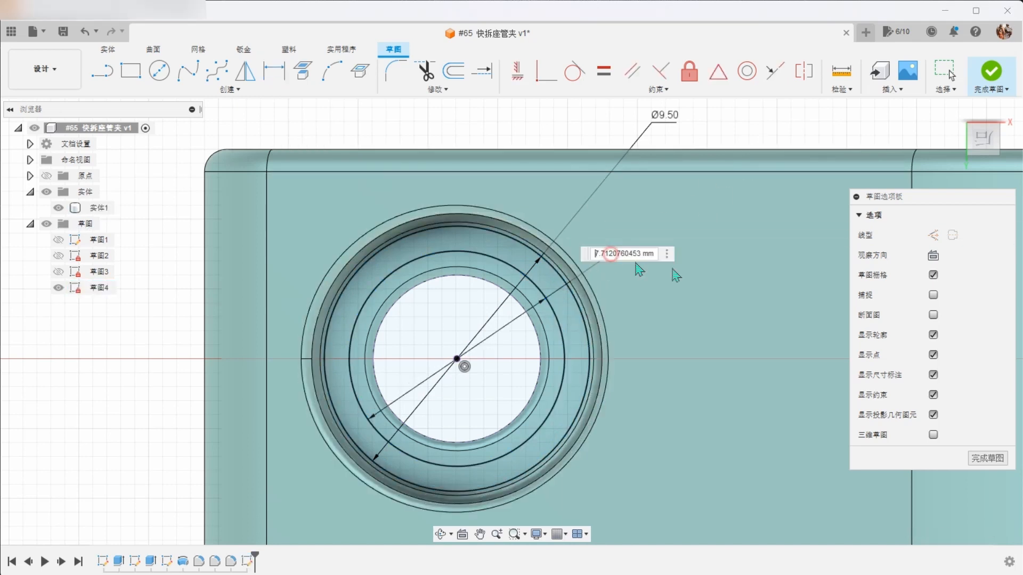
{"action": "key", "text": "Return"}
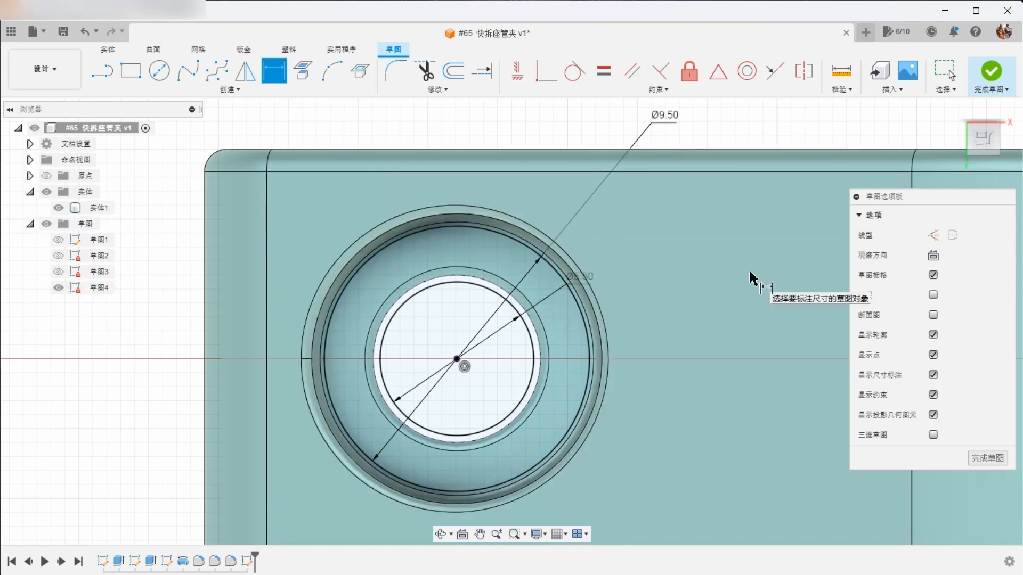
{"action": "left_click_drag", "start_coordinate": [573, 285], "coordinate": [613, 265]}
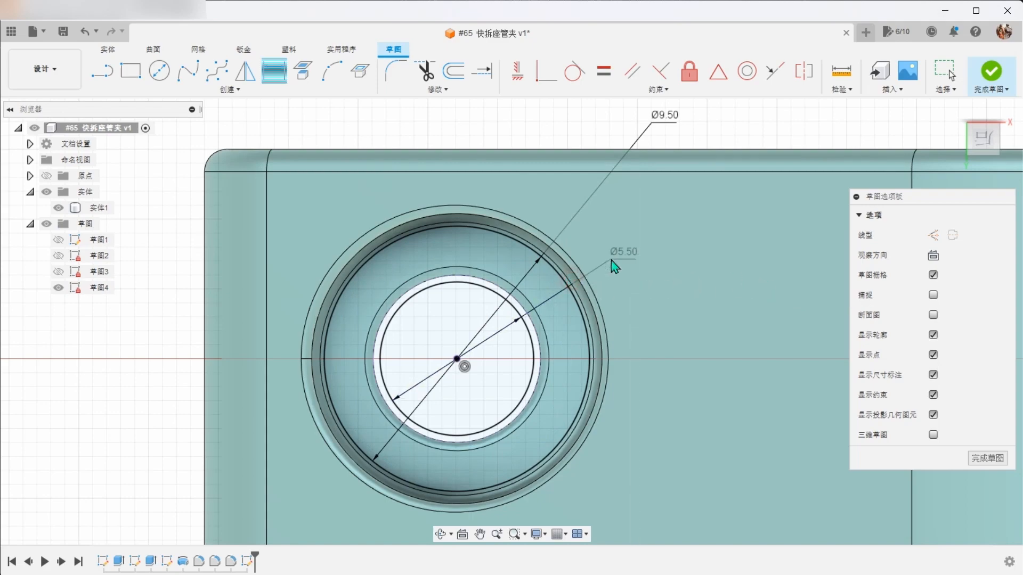
Finish the sketch and extrude its ring profile 0.8 mm as a new washer body, hiding the clamp body meanwhile
{"action": "left_click", "coordinate": [991, 72]}
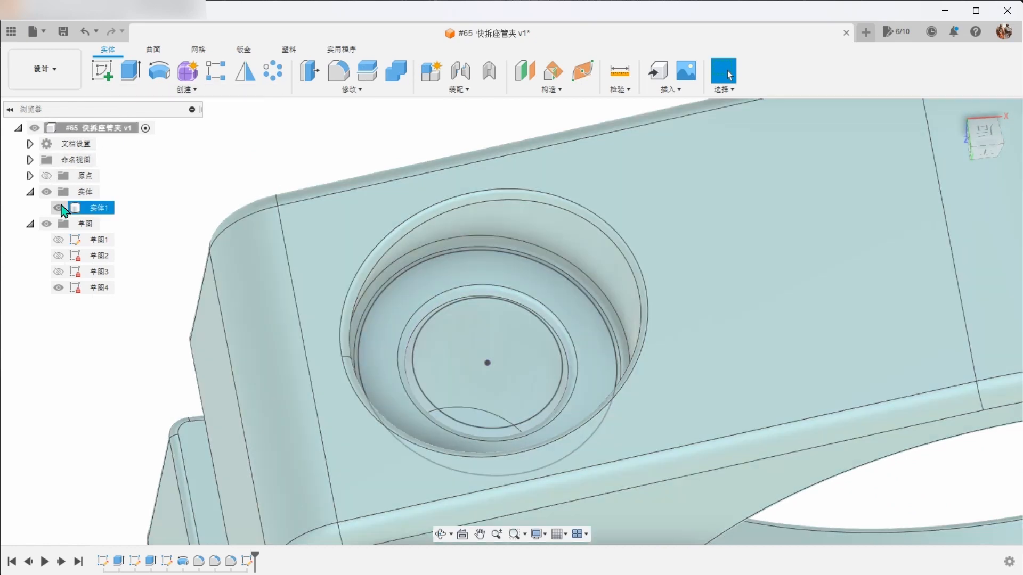
{"action": "left_click", "coordinate": [61, 207]}
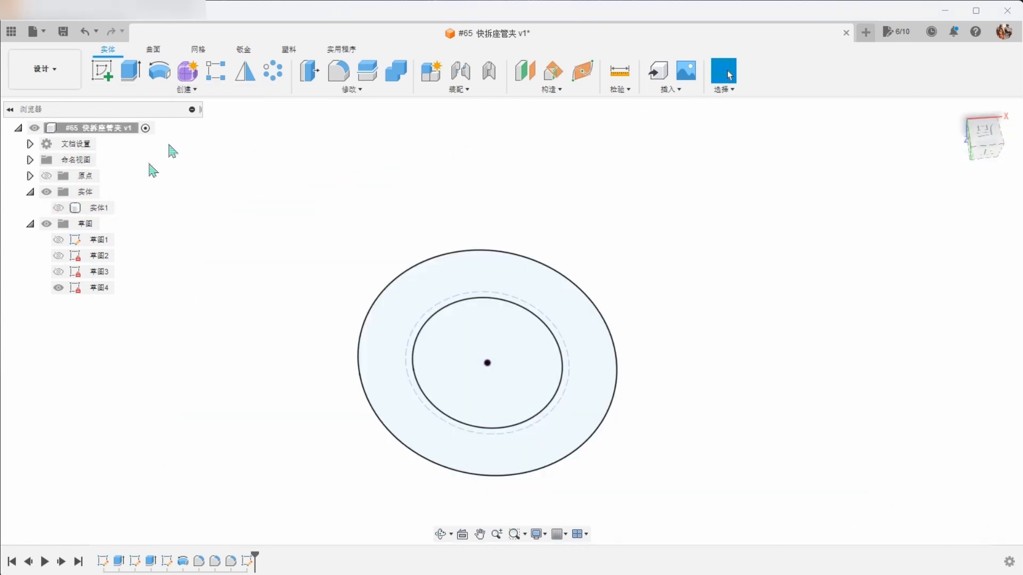
{"action": "left_click", "coordinate": [130, 71]}
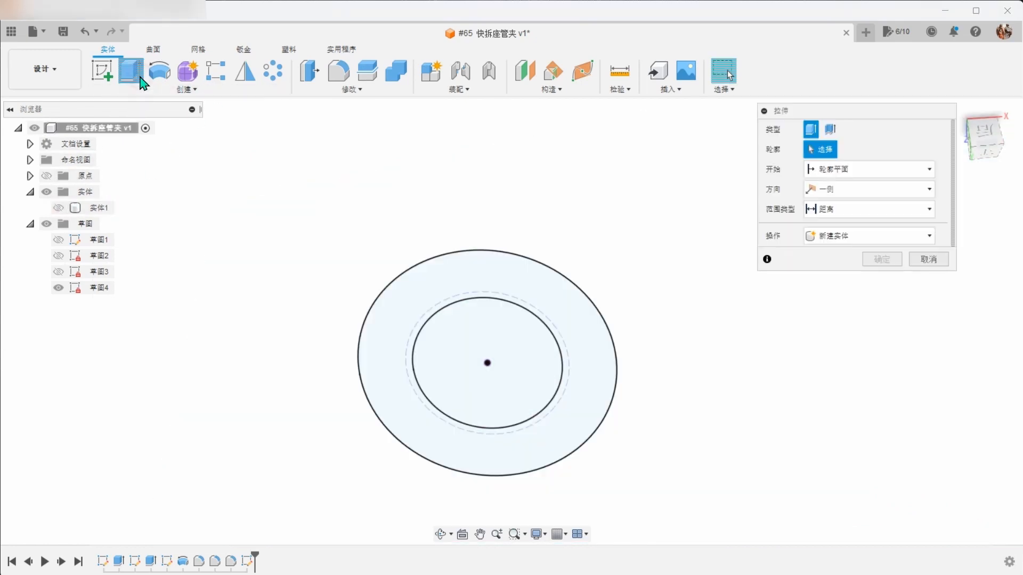
{"action": "left_click", "coordinate": [474, 295]}
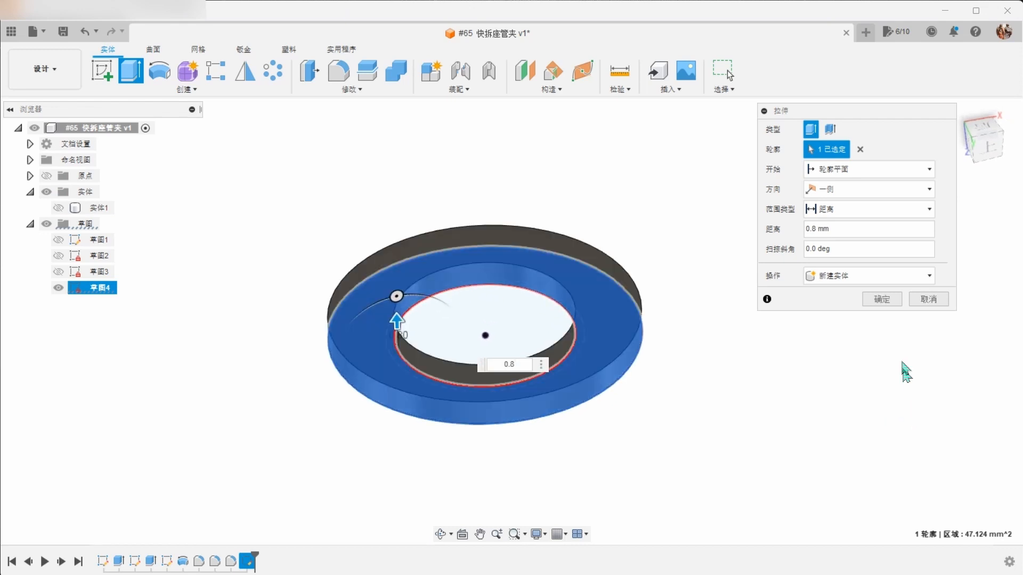
{"action": "left_click", "coordinate": [882, 299]}
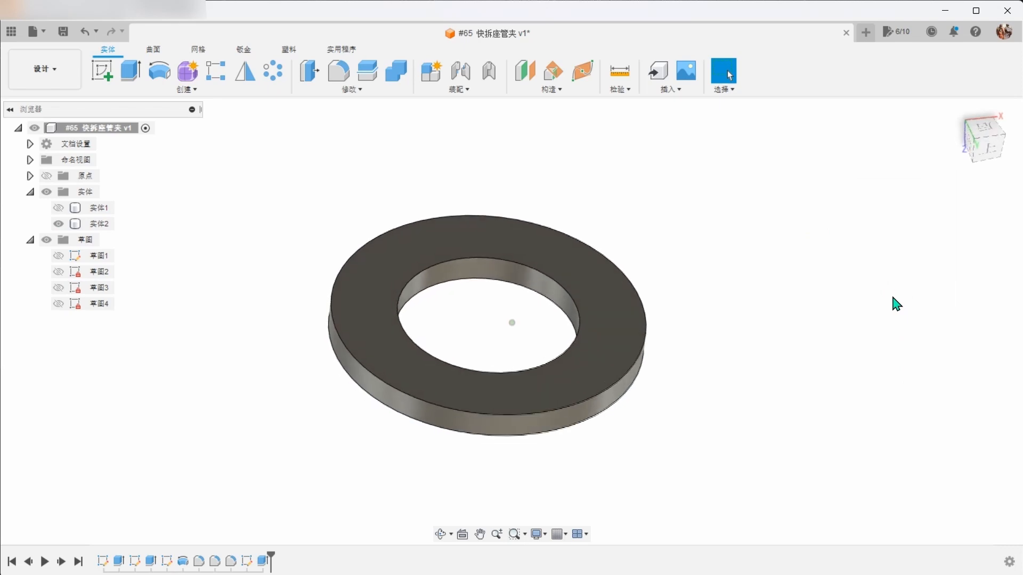
{"action": "left_click", "coordinate": [56, 209]}
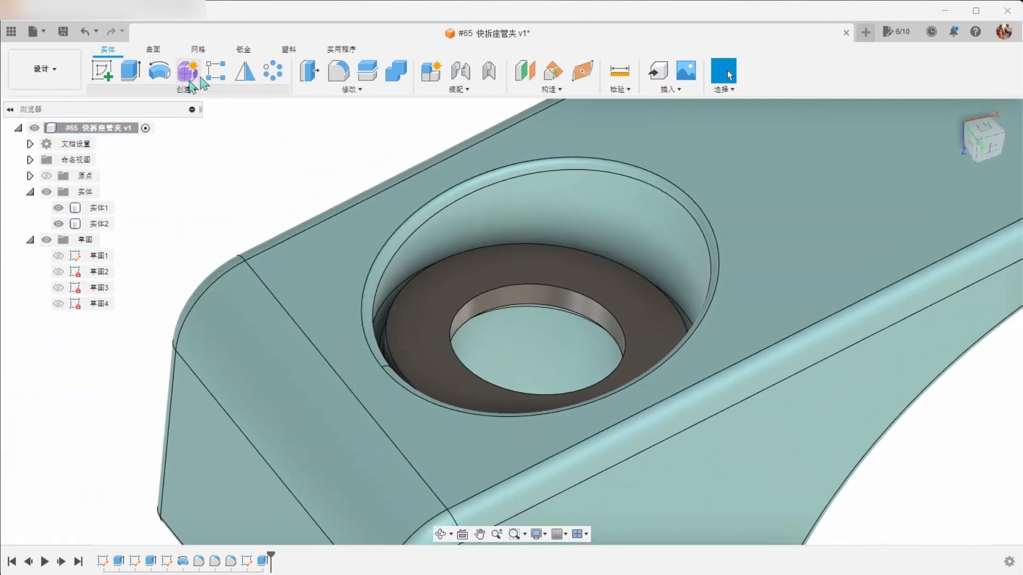
Chamfer the washer's inner and outer cylindrical faces by 0.1 mm with the clamp body hidden
{"action": "left_click", "coordinate": [360, 90]}
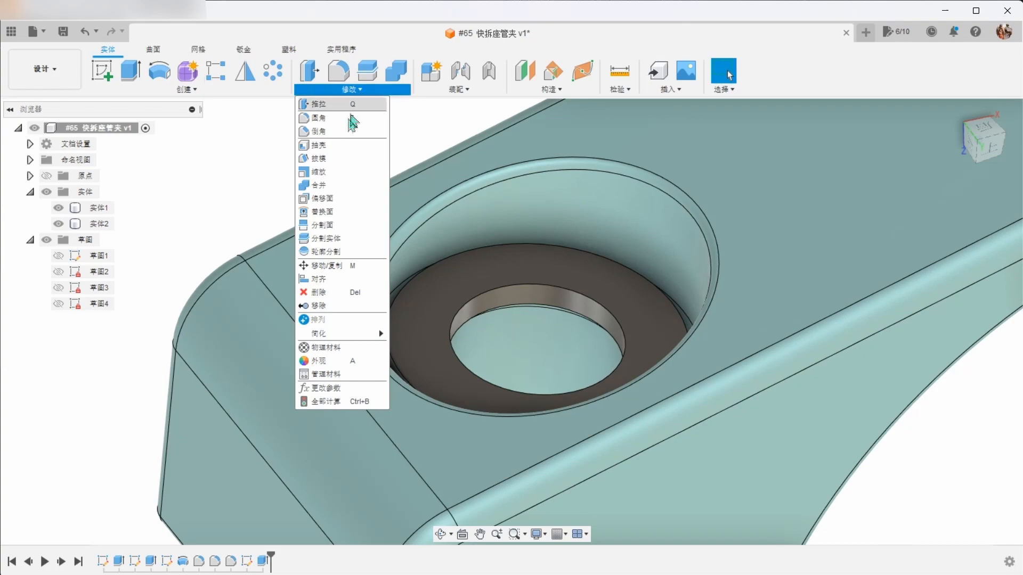
{"action": "left_click", "coordinate": [343, 131]}
{"action": "scroll", "coordinate": [487, 320], "scroll_direction": "up", "scroll_amount": 5}
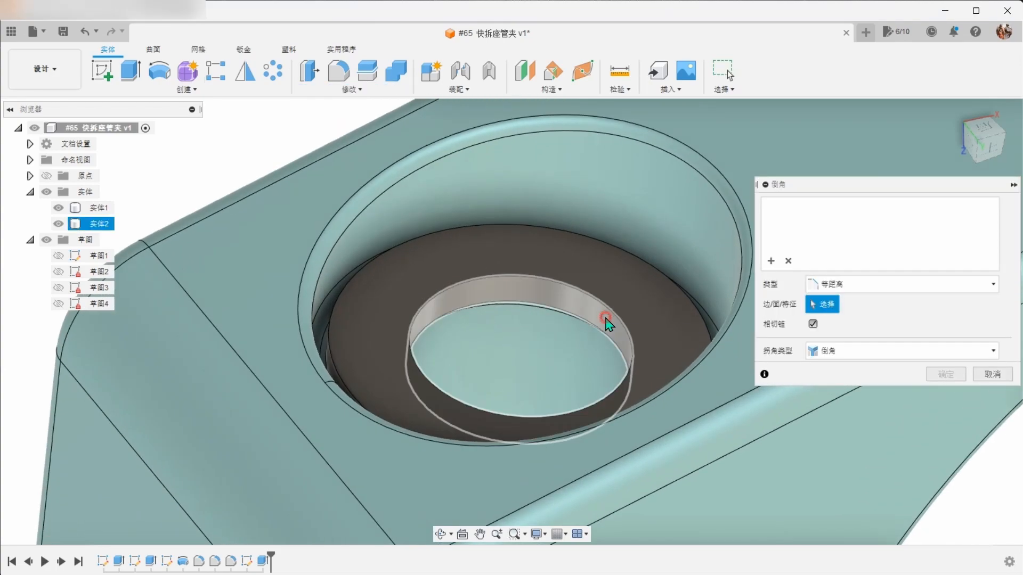
{"action": "left_click", "coordinate": [606, 322]}
{"action": "middle_click_drag", "start_coordinate": [450, 322], "coordinate": [249, 314], "text": "shift"}
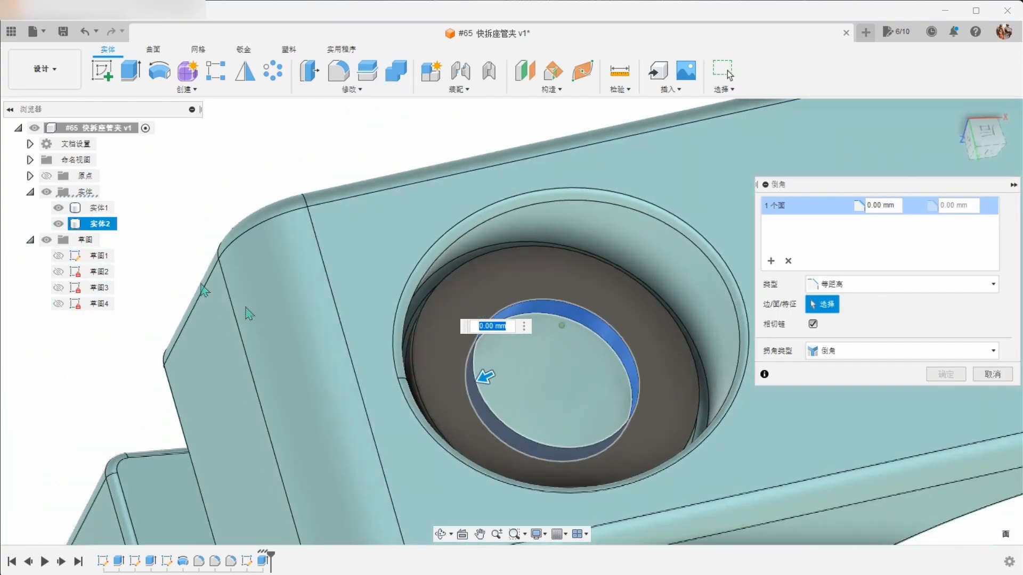
{"action": "left_click", "coordinate": [59, 208]}
{"action": "middle_click_drag", "start_coordinate": [393, 331], "coordinate": [490, 397], "text": "shift"}
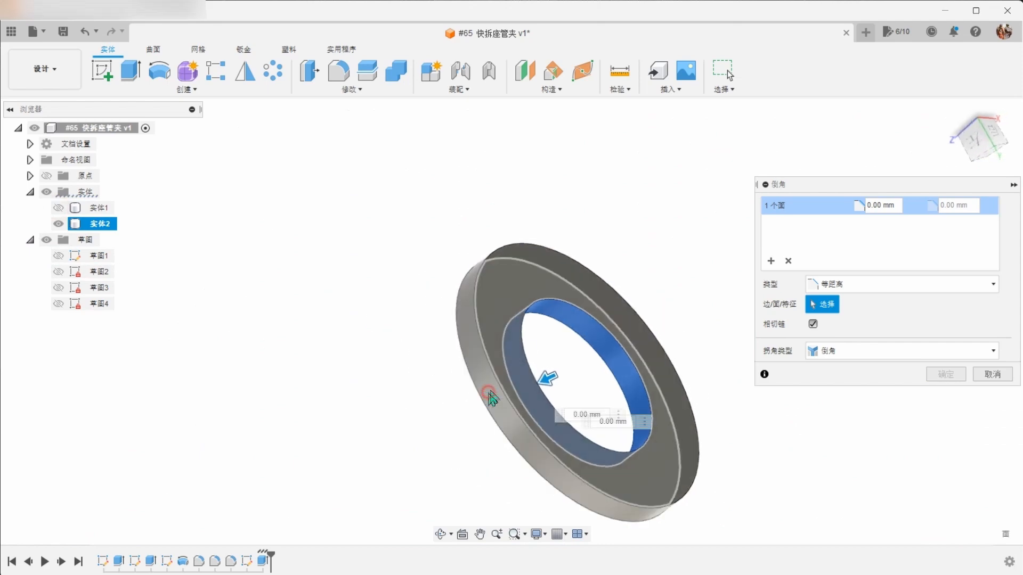
{"action": "left_click", "coordinate": [490, 397]}
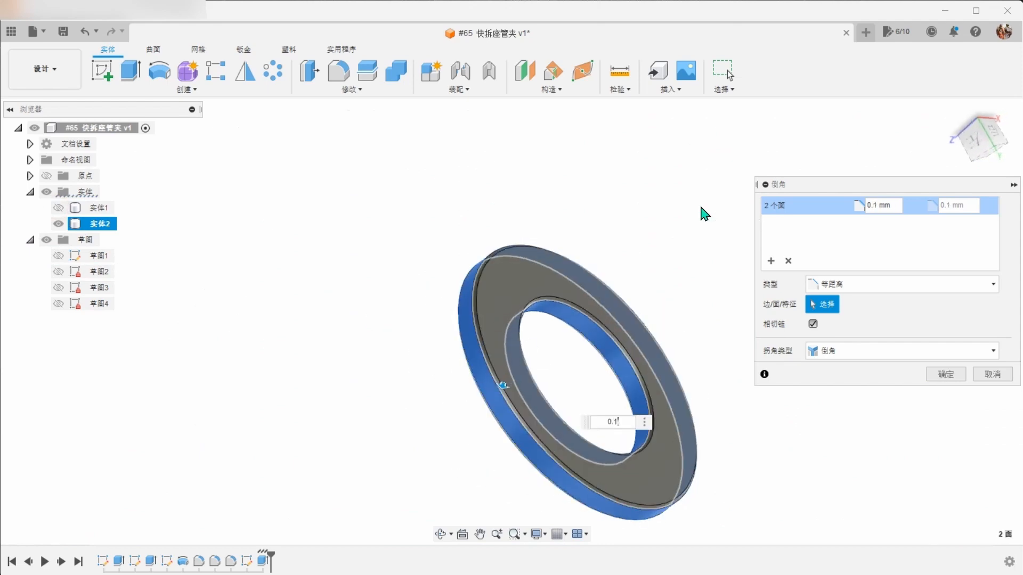
{"action": "scroll", "coordinate": [702, 213], "scroll_direction": "up", "scroll_amount": 3}
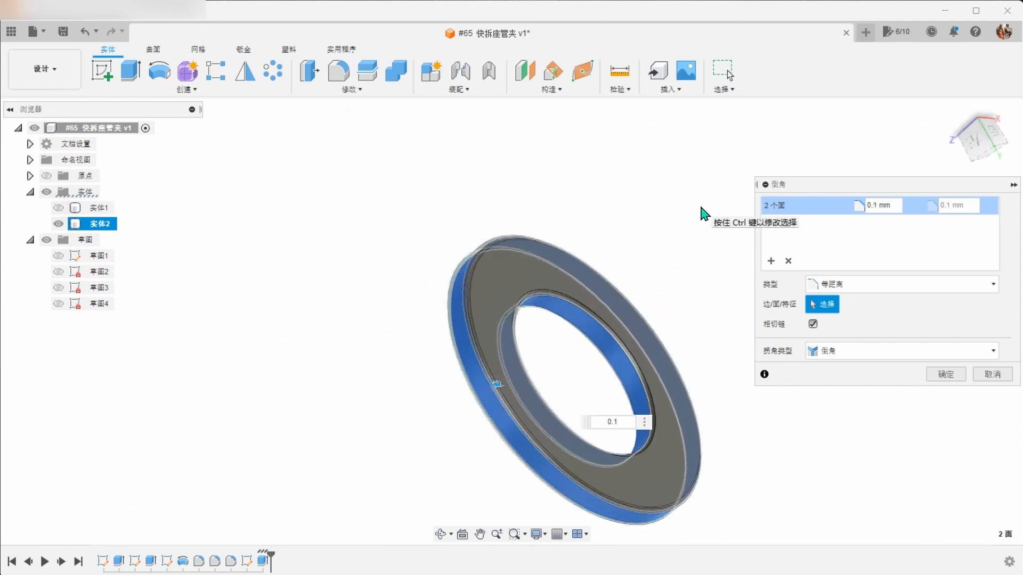
{"action": "left_click", "coordinate": [947, 374]}
{"action": "middle_click_drag", "start_coordinate": [830, 289], "coordinate": [829, 293], "text": "shift"}
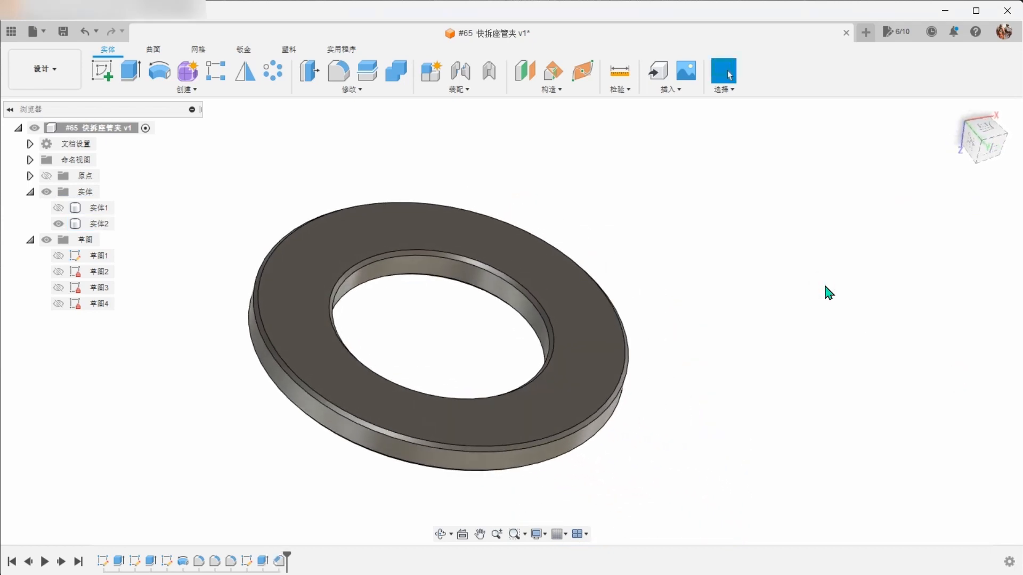
Apply the 铝 - 抛光 (polished aluminium) appearance to the washer body and show the clamp body again
{"action": "key", "text": "a"}
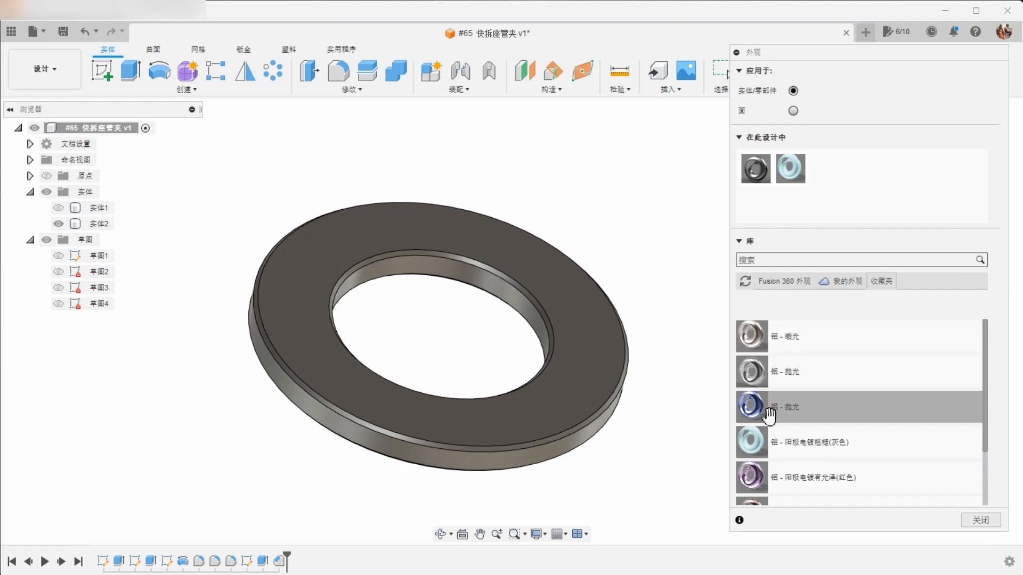
{"action": "left_click_drag", "start_coordinate": [674, 395], "coordinate": [604, 391]}
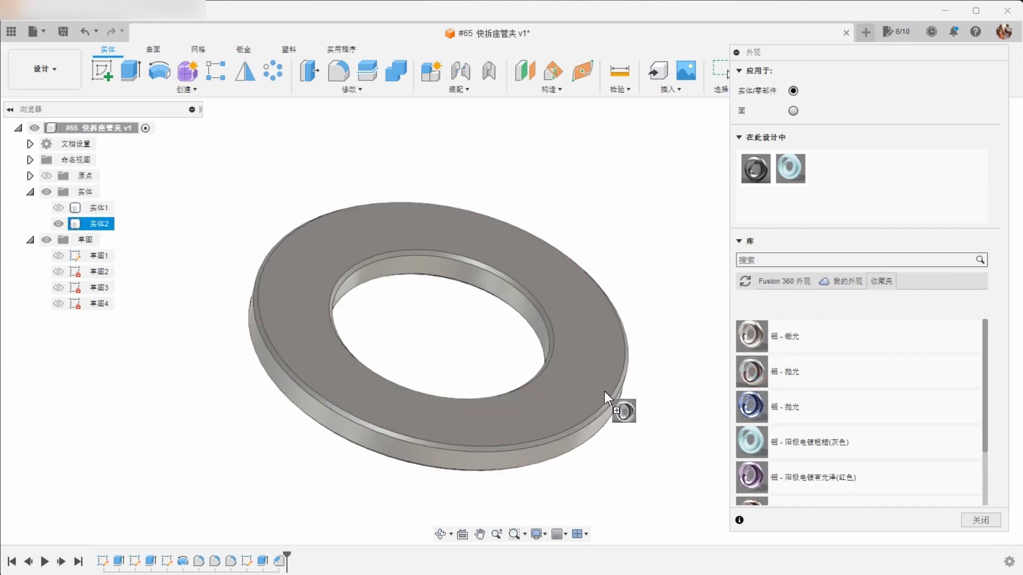
{"action": "left_click", "coordinate": [981, 520]}
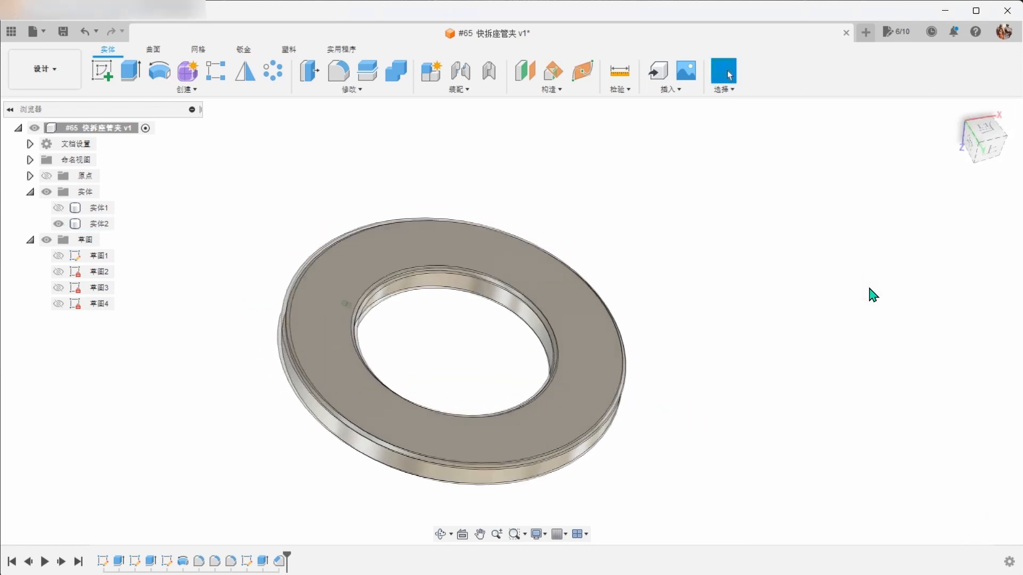
{"action": "left_click", "coordinate": [59, 208]}
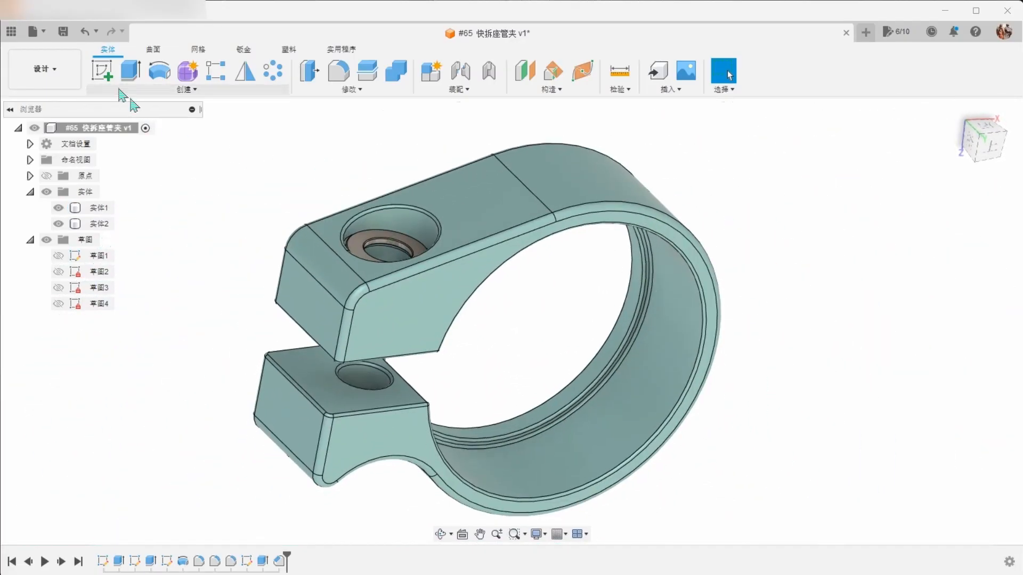
Start a sketch on the XZ origin plane and hide the clamp body
{"action": "left_click", "coordinate": [102, 71]}
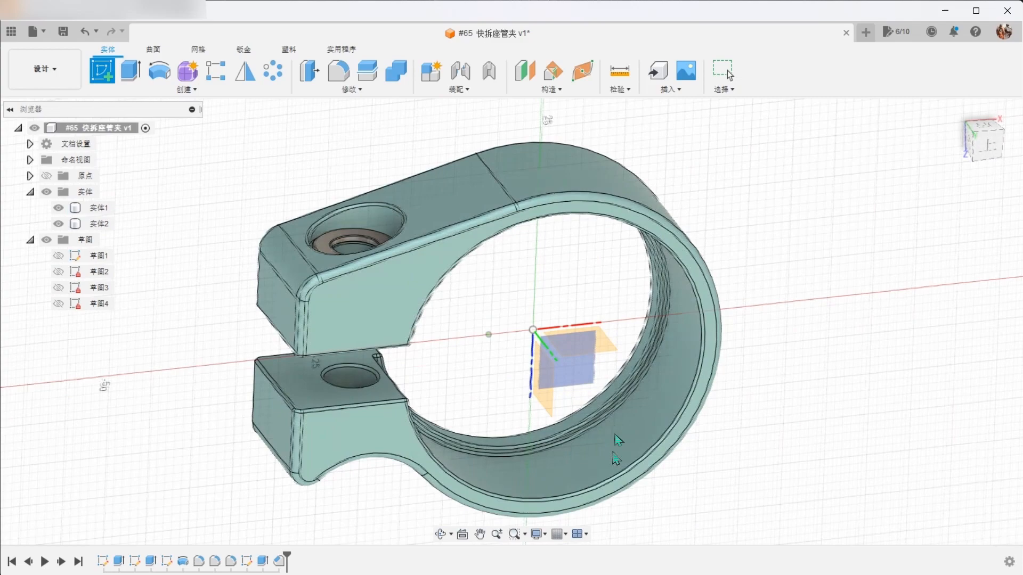
{"action": "left_click", "coordinate": [588, 381]}
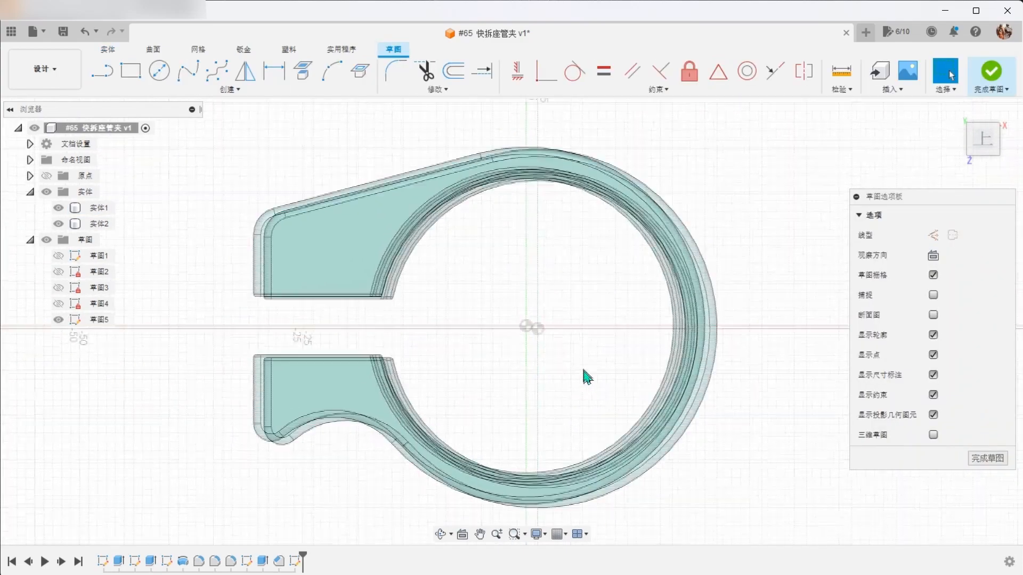
{"action": "left_click", "coordinate": [59, 208]}
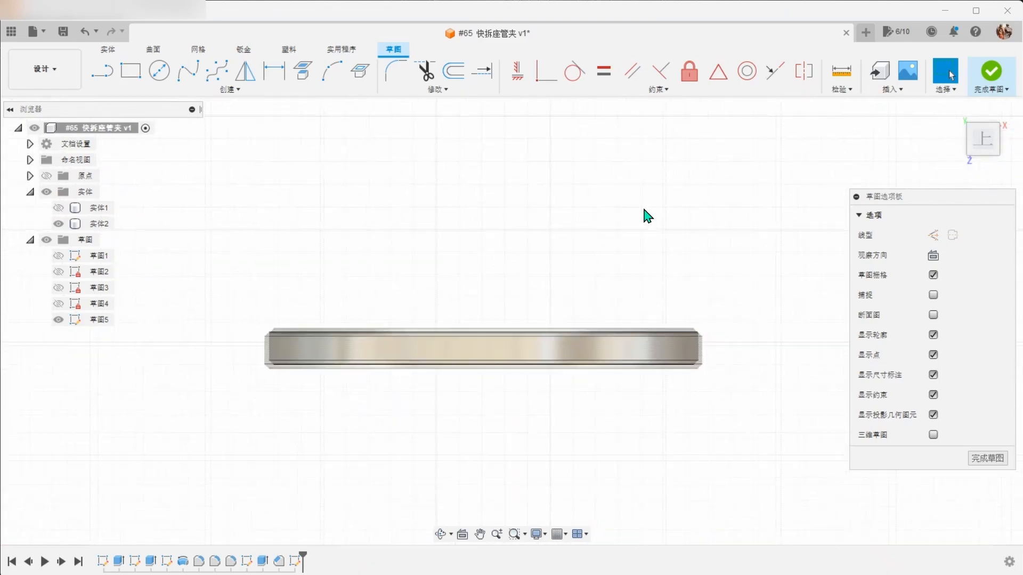
Project the washer's upper circular edge into the sketch
{"action": "left_click", "coordinate": [304, 72]}
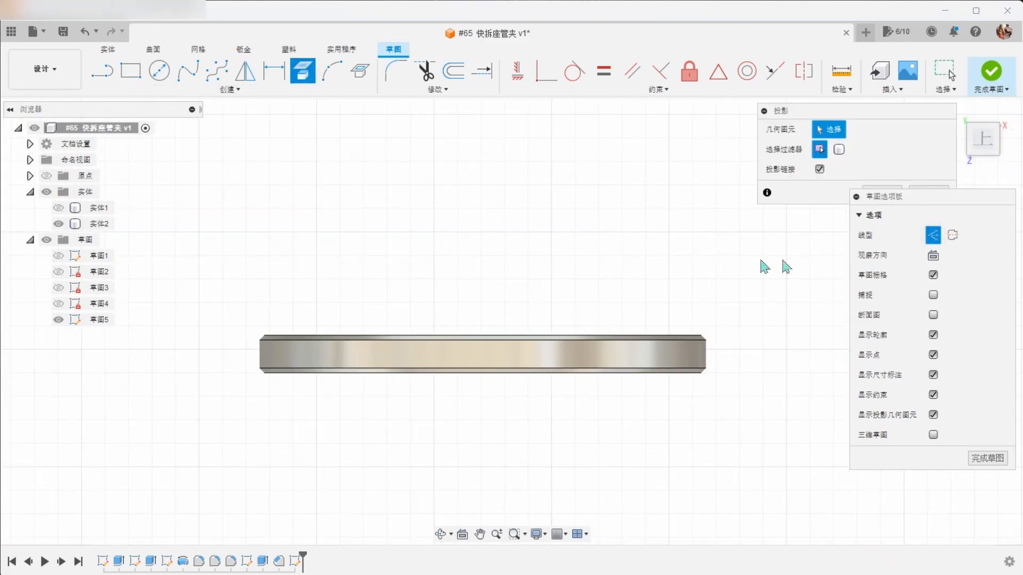
{"action": "left_click", "coordinate": [645, 339]}
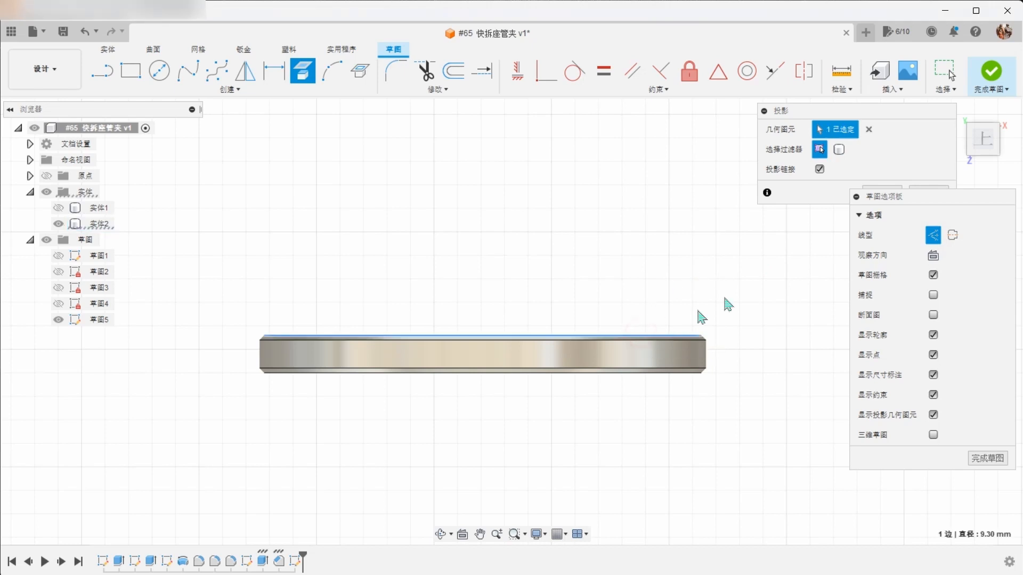
{"action": "left_click", "coordinate": [883, 188]}
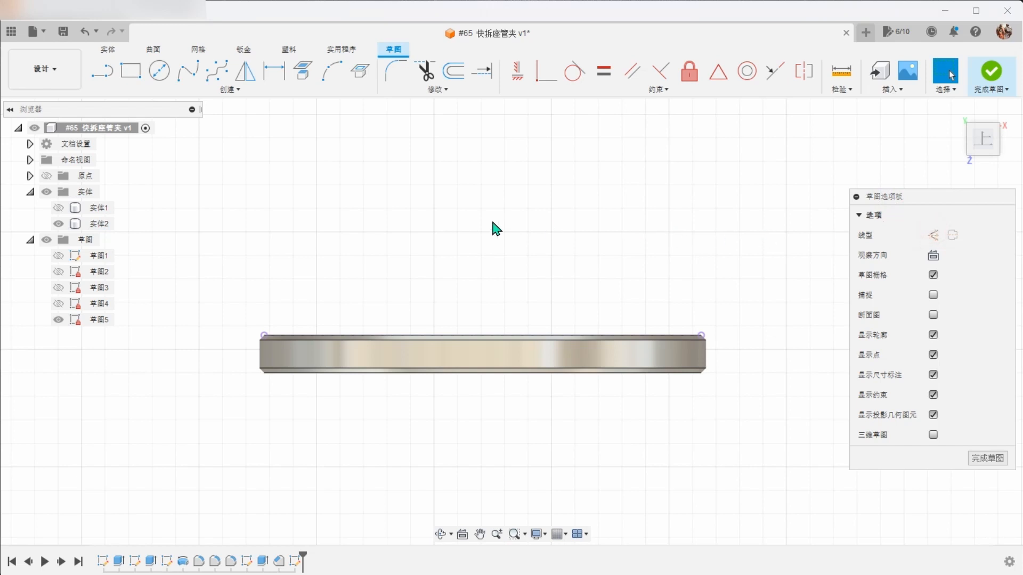
Draw an open stepped line profile about 6 mm tall and 3.3 mm wide, from the projected edge's midpoint back down to that edge
{"action": "left_click", "coordinate": [106, 75]}
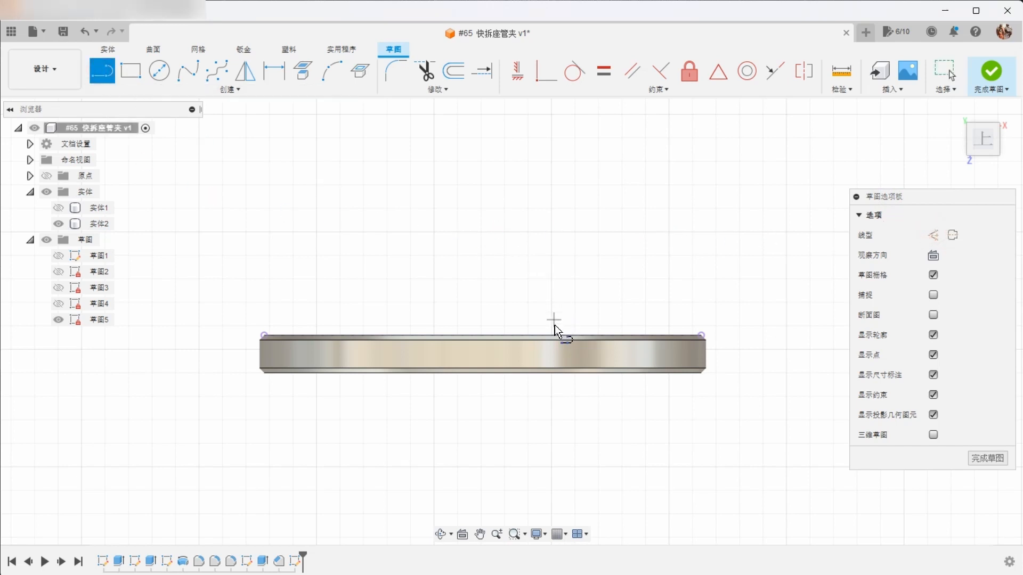
{"action": "left_click", "coordinate": [488, 334]}
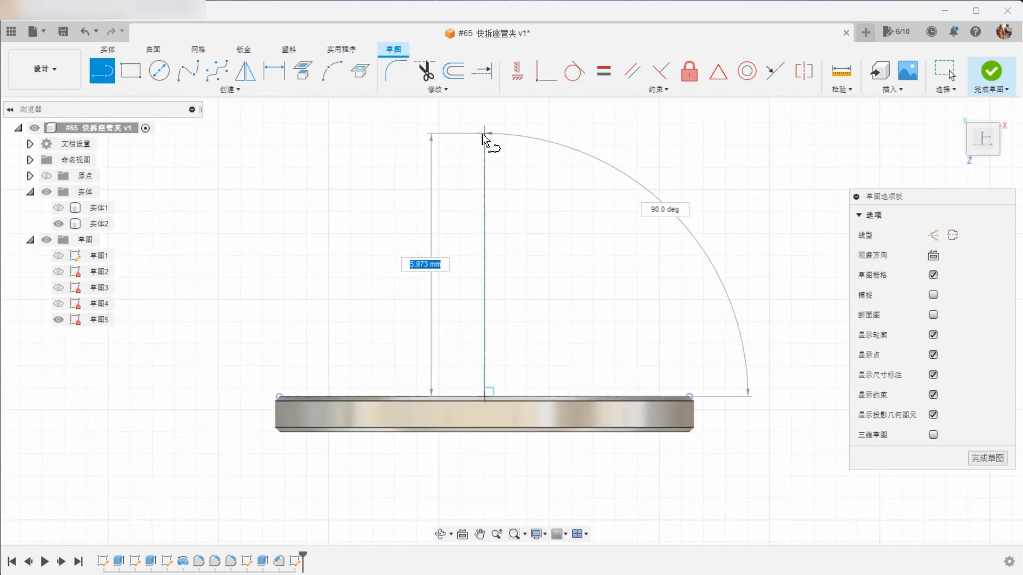
{"action": "left_click", "coordinate": [484, 133]}
{"action": "left_click", "coordinate": [631, 133]}
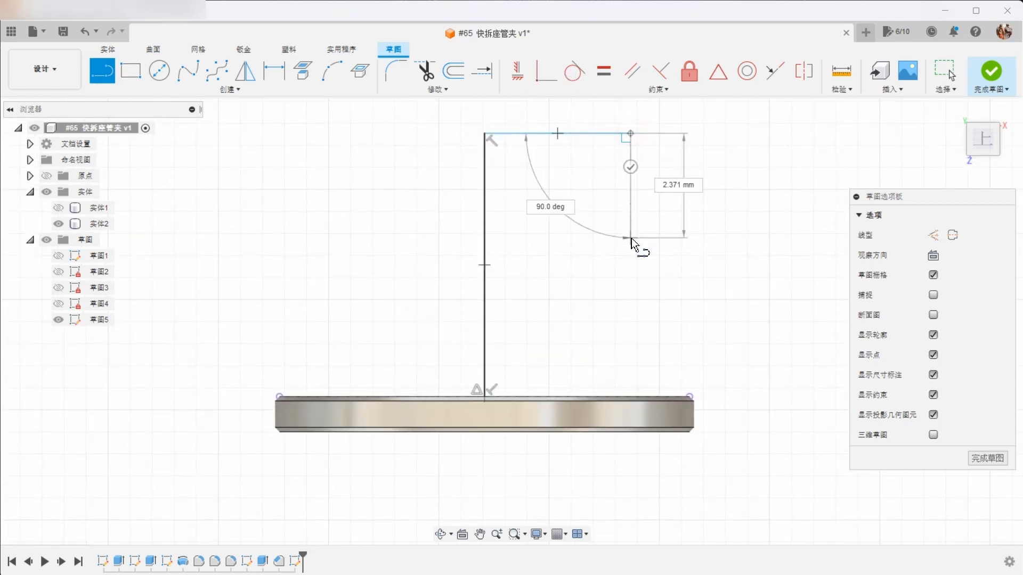
{"action": "left_click", "coordinate": [631, 236]}
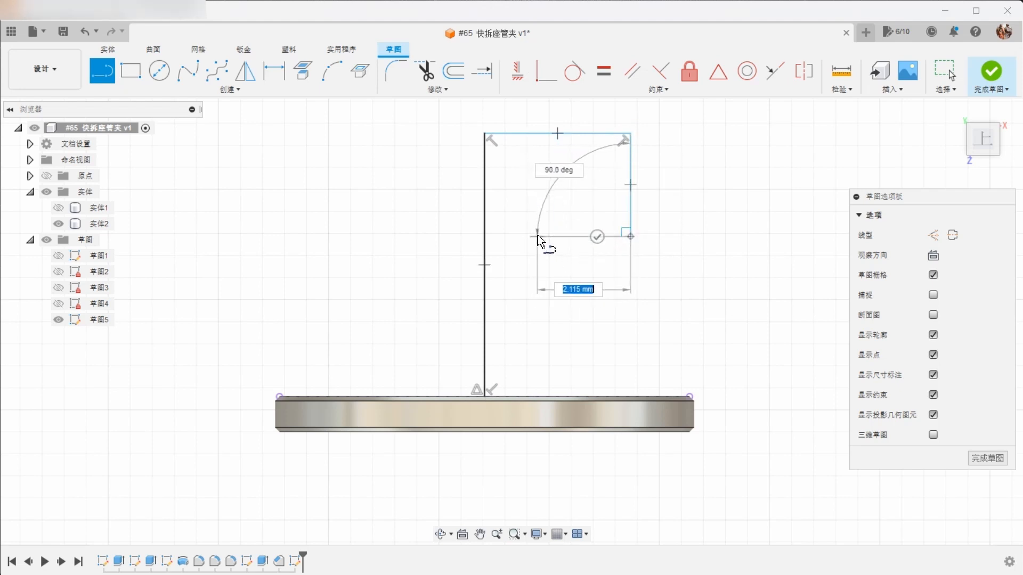
{"action": "left_click", "coordinate": [538, 236]}
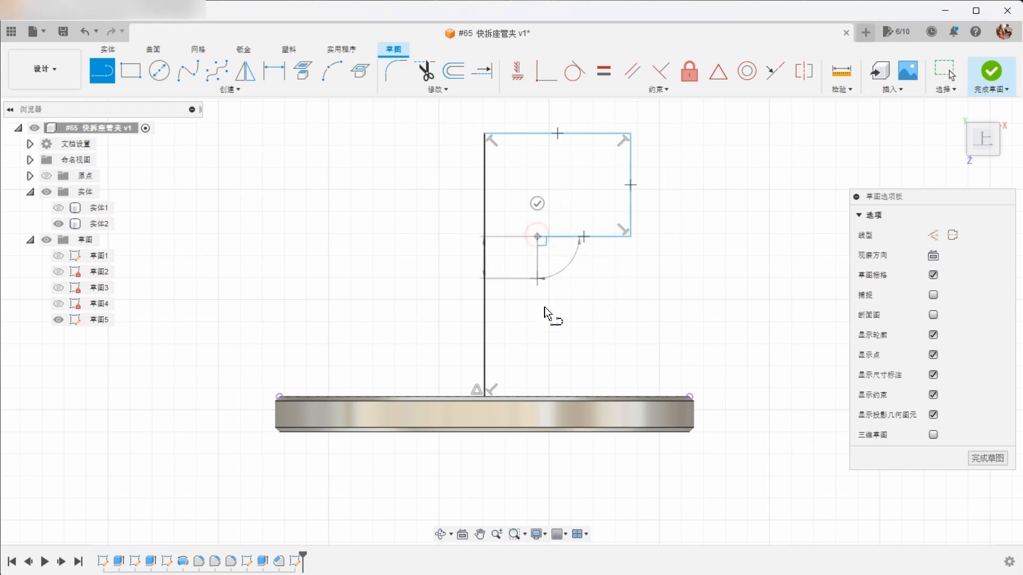
{"action": "left_click", "coordinate": [537, 396]}
{"action": "right_click", "coordinate": [703, 341]}
{"action": "left_click", "coordinate": [748, 338]}
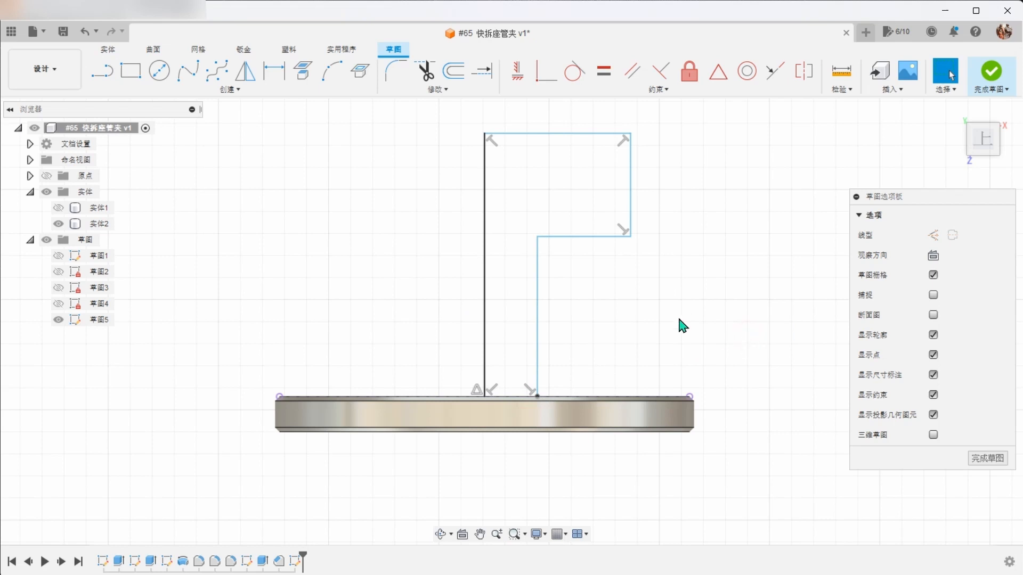
Close the stepped profile with a line about 1.2 mm long along the projected washer edge
{"action": "left_click", "coordinate": [102, 71]}
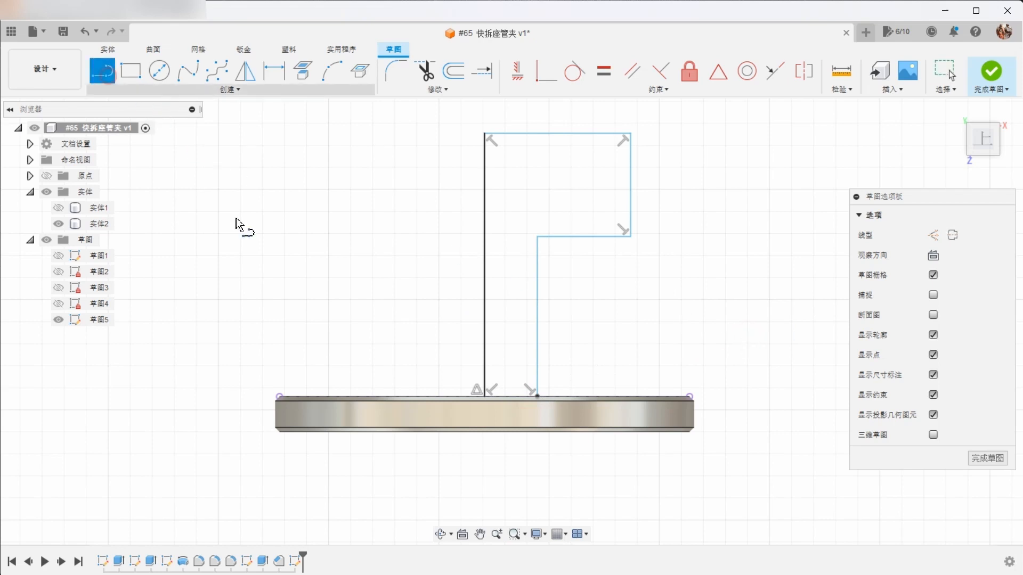
{"action": "left_click", "coordinate": [537, 396]}
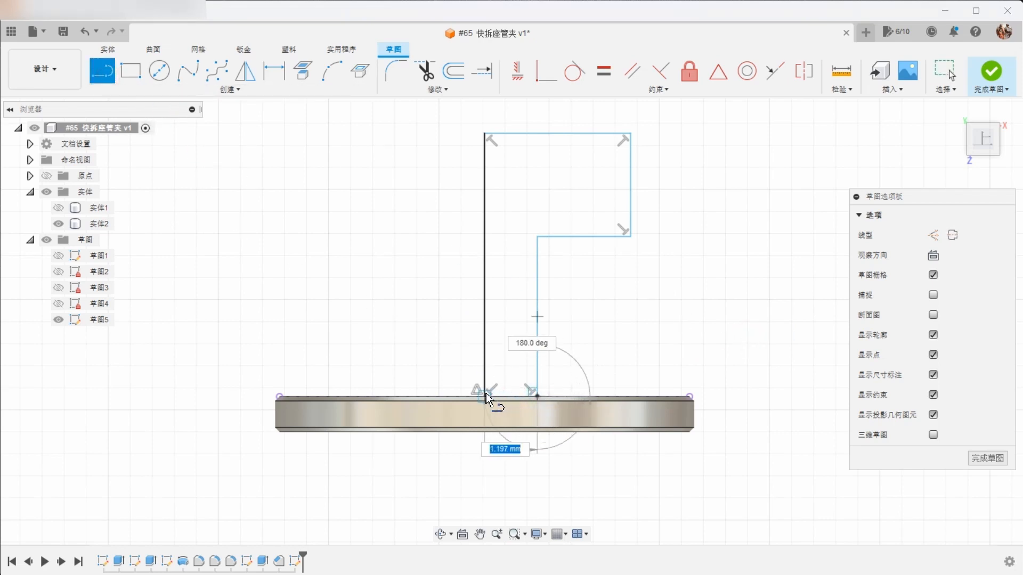
{"action": "left_click", "coordinate": [485, 396]}
{"action": "right_click", "coordinate": [685, 317]}
{"action": "left_click", "coordinate": [741, 314]}
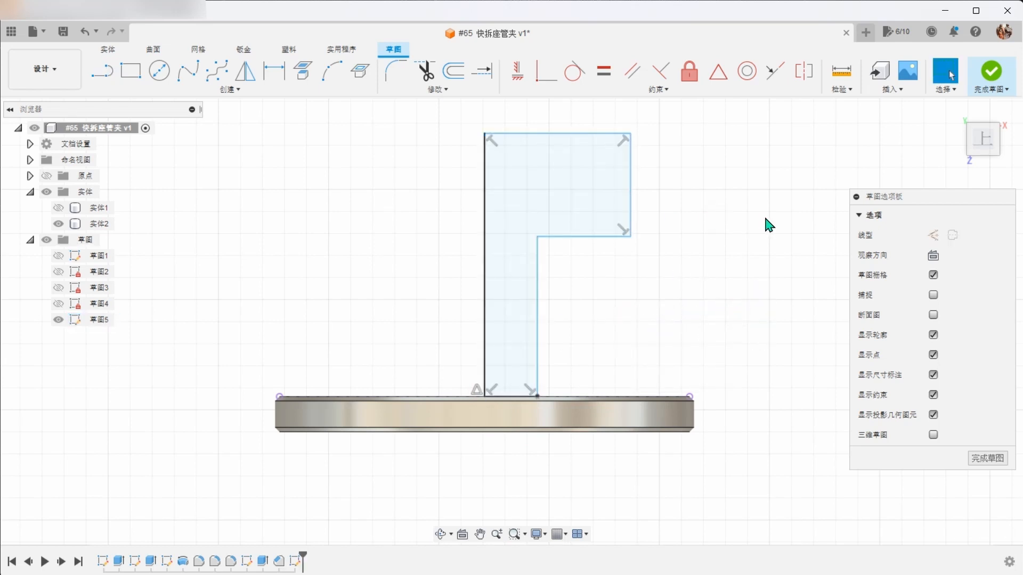
Dimension the profile's long vertical line to 10 mm and its top edge to 7 mm
{"action": "key", "text": "d"}
{"action": "left_click", "coordinate": [486, 318]}
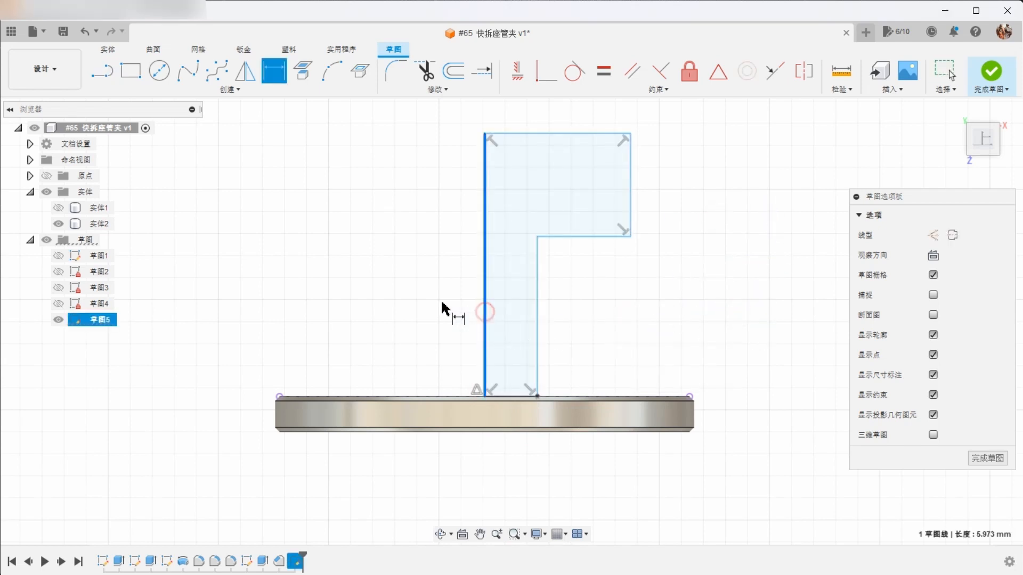
{"action": "left_click", "coordinate": [394, 292]}
{"action": "type", "text": "1"}
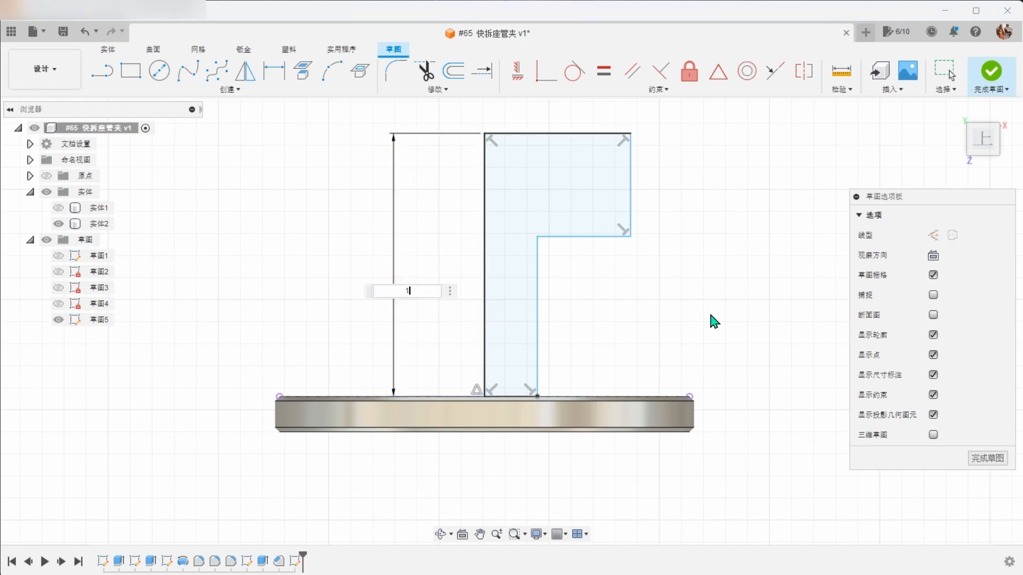
{"action": "type", "text": "0"}
{"action": "key", "text": "Return"}
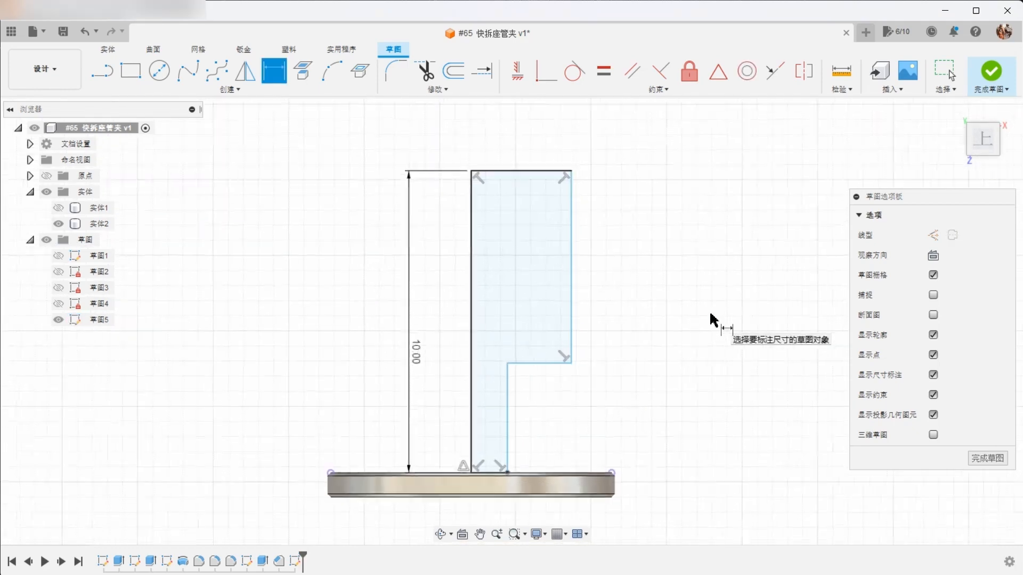
{"action": "left_click", "coordinate": [535, 176]}
{"action": "left_click", "coordinate": [527, 140]}
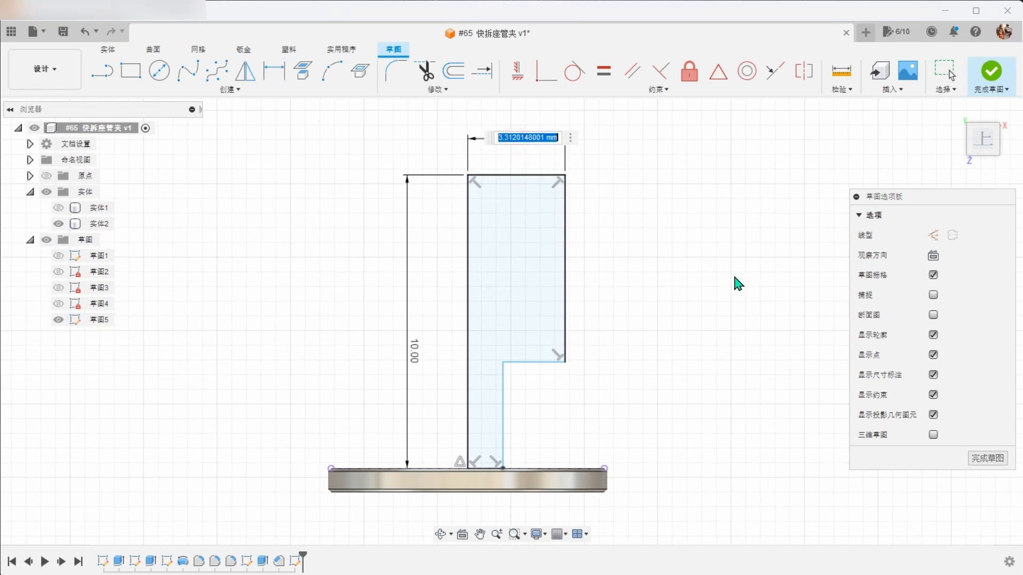
{"action": "key", "text": "Return"}
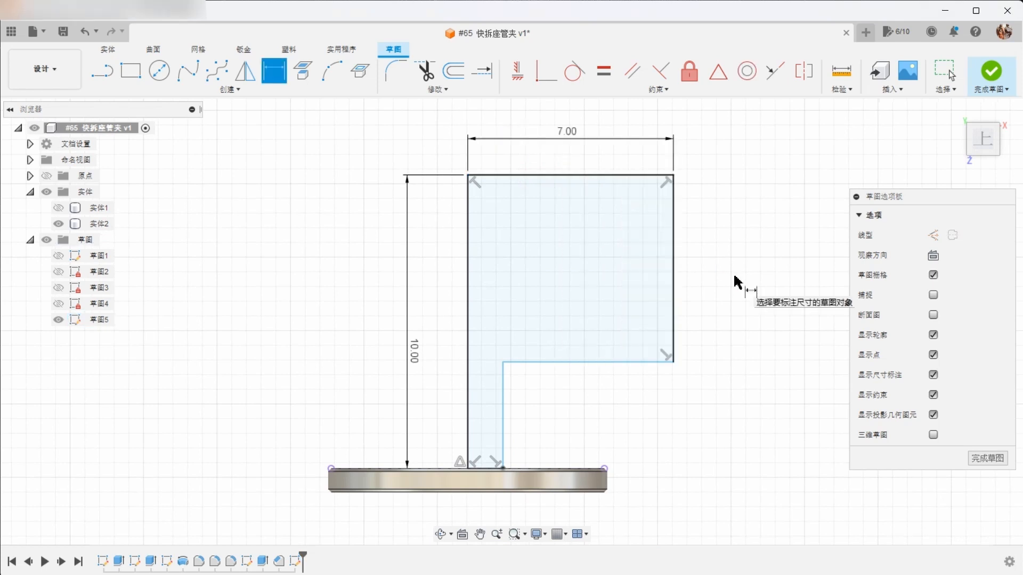
Dimension the width of the profile's narrow lower section and set it to 5 mm
{"action": "left_click", "coordinate": [503, 411]}
{"action": "left_click", "coordinate": [468, 403]}
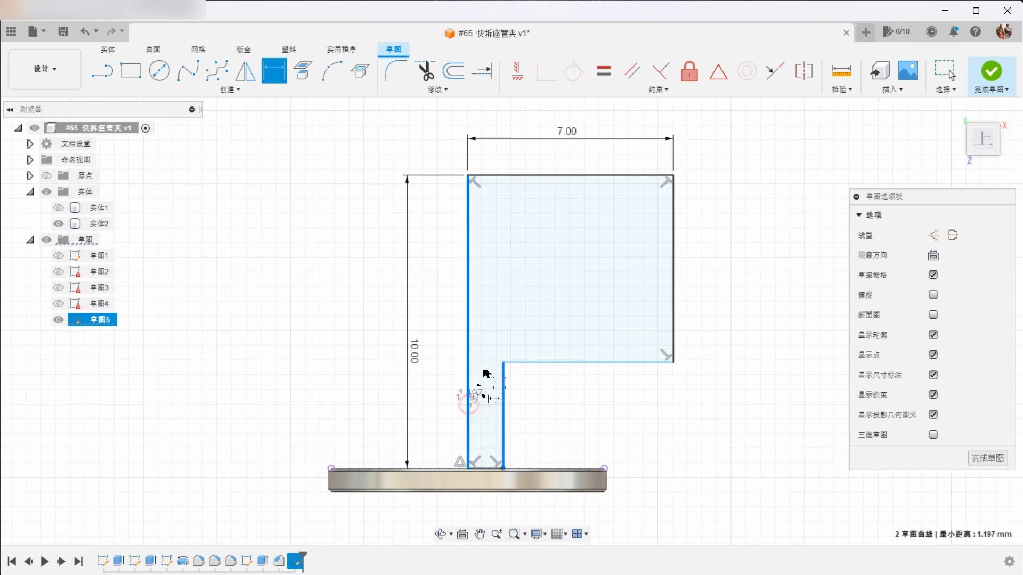
{"action": "left_click", "coordinate": [500, 290]}
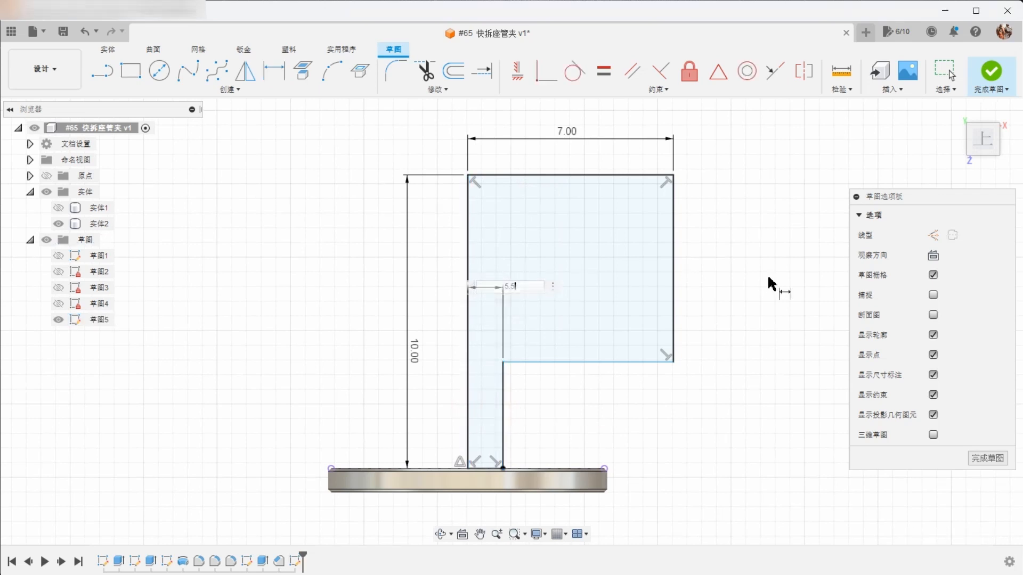
{"action": "type", "text": "5.5"}
{"action": "key", "text": "Return"}
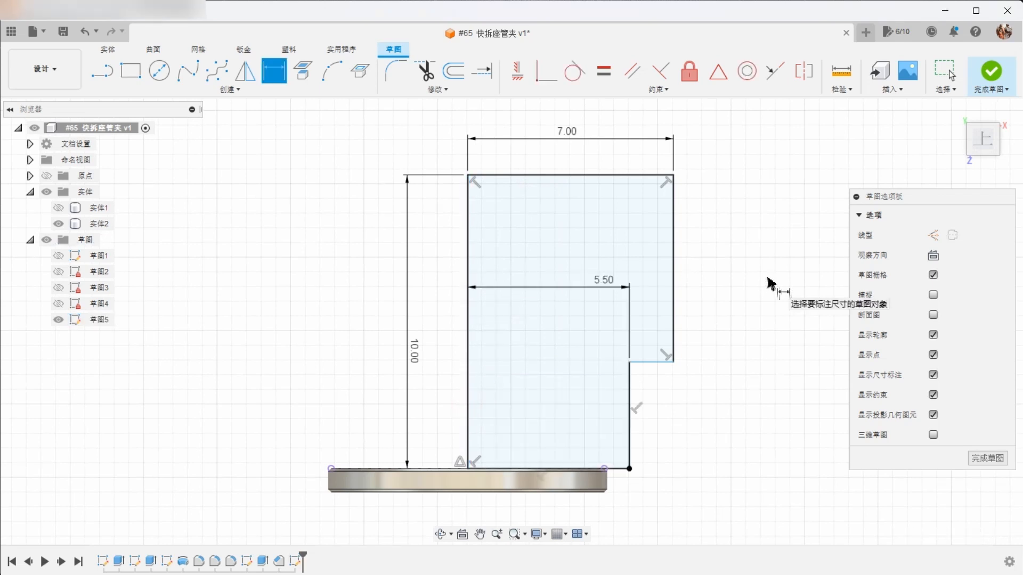
{"action": "double_click", "coordinate": [613, 285]}
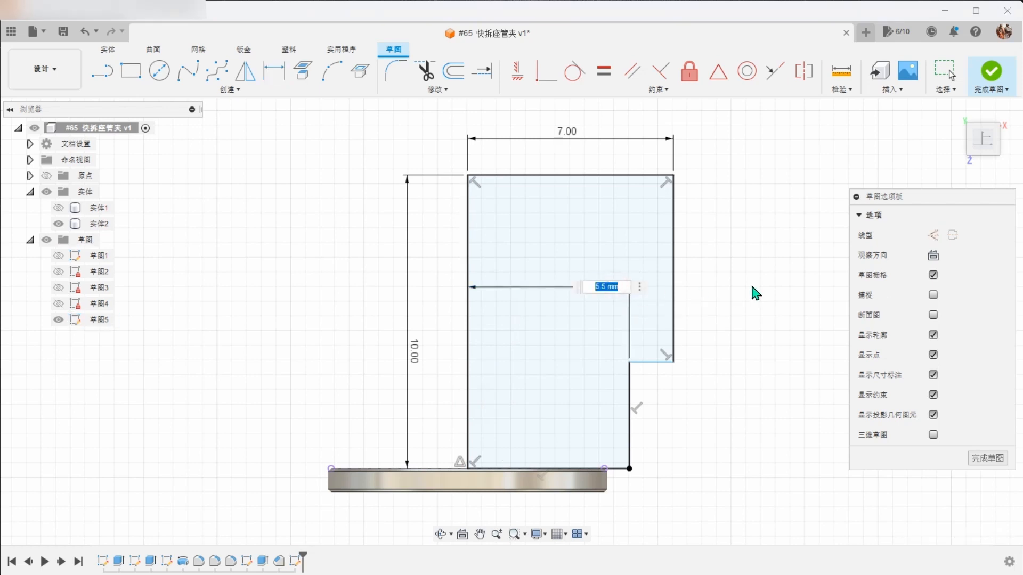
{"action": "type", "text": "5"}
{"action": "key", "text": "Return"}
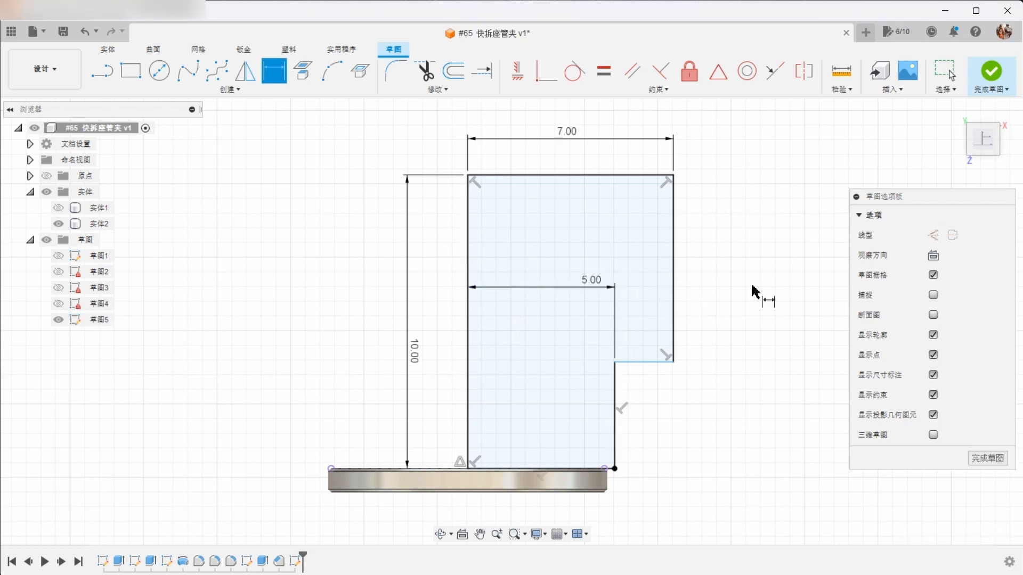
Dimension the wide upper section's height to 4 mm and move the 5 mm dimension down into the narrow section
{"action": "left_click", "coordinate": [672, 280]}
{"action": "left_click", "coordinate": [727, 263]}
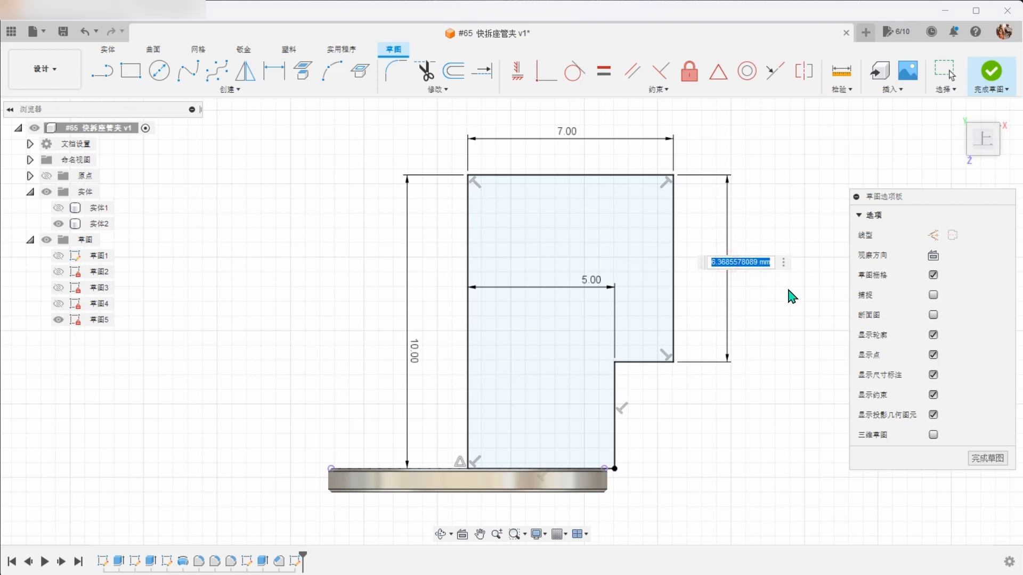
{"action": "key", "text": "Return"}
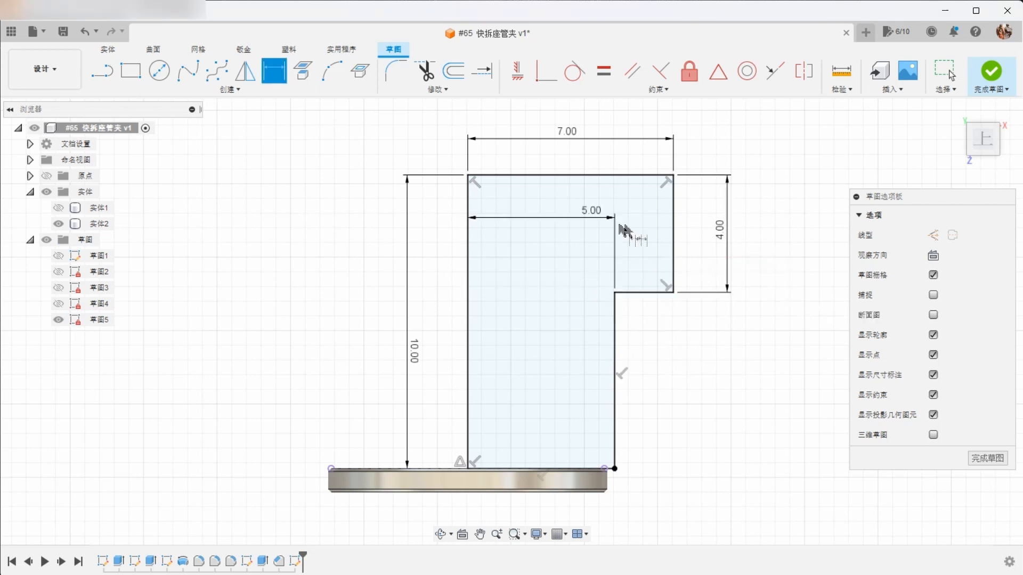
{"action": "left_click_drag", "start_coordinate": [579, 281], "coordinate": [586, 361]}
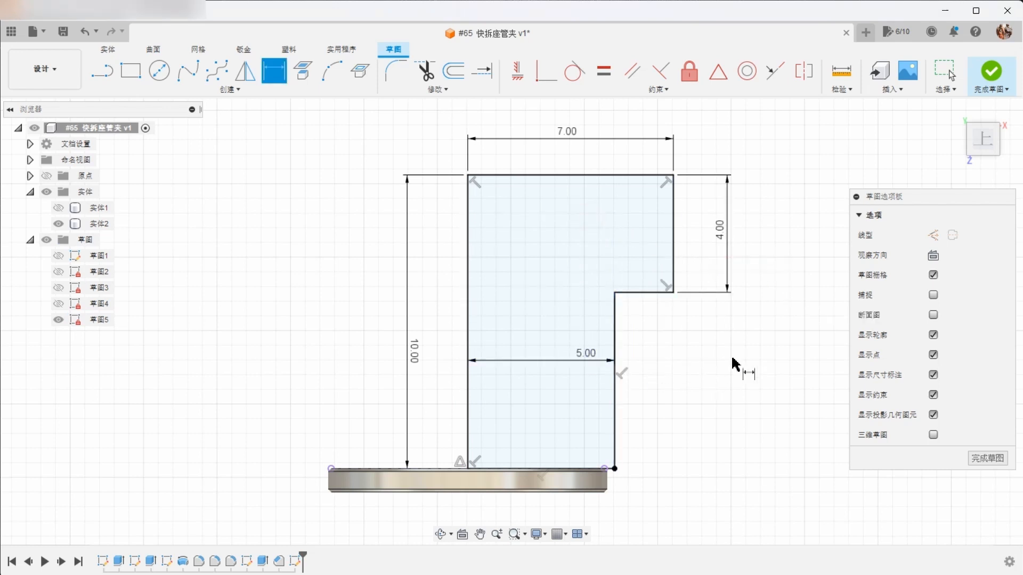
Finish the sketch, hide the washer, and revolve the stepped profile 360° about its 10 mm line as a new body
{"action": "left_click", "coordinate": [1008, 75]}
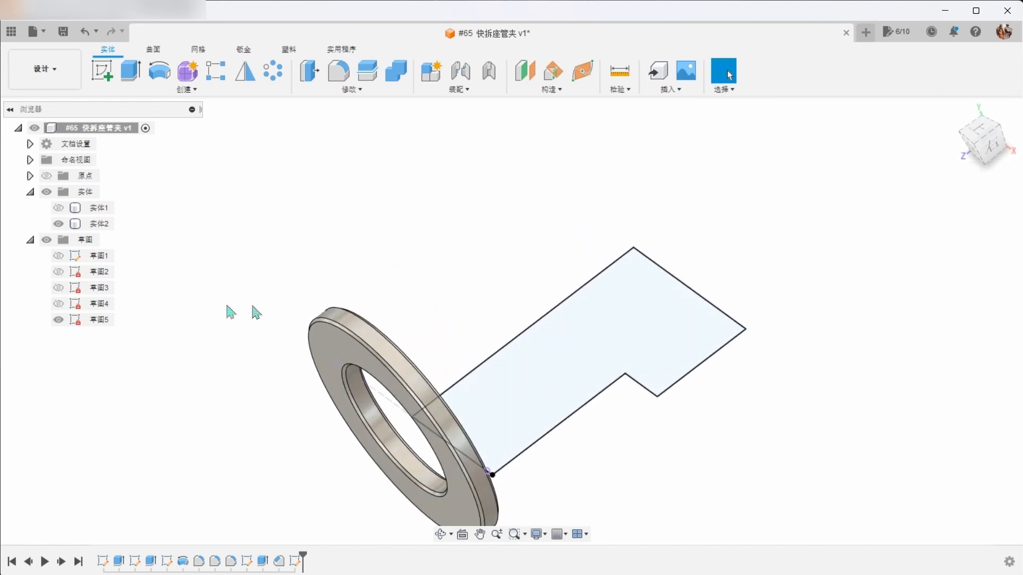
{"action": "left_click", "coordinate": [59, 224]}
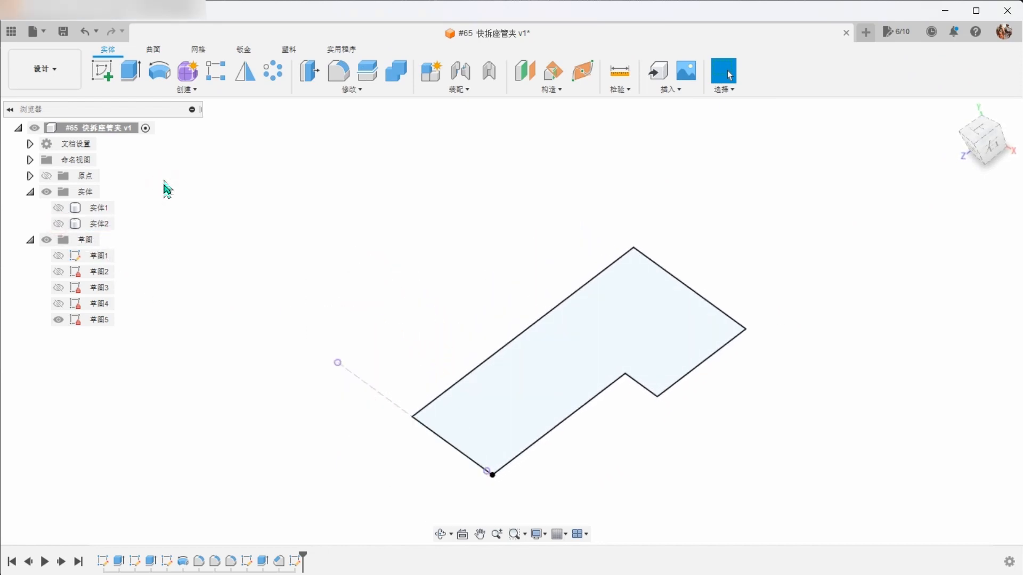
{"action": "left_click", "coordinate": [165, 75]}
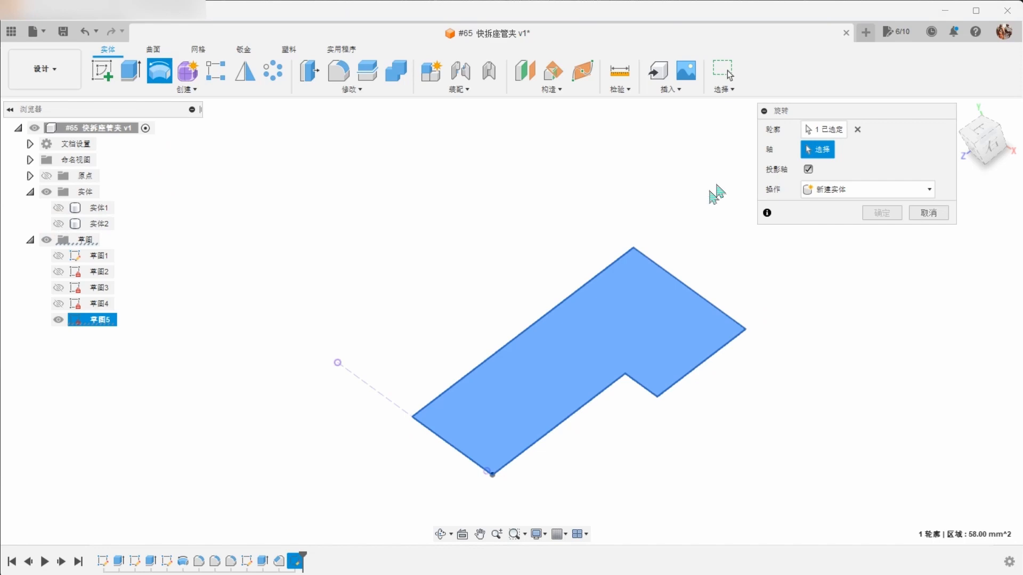
{"action": "left_click", "coordinate": [625, 256]}
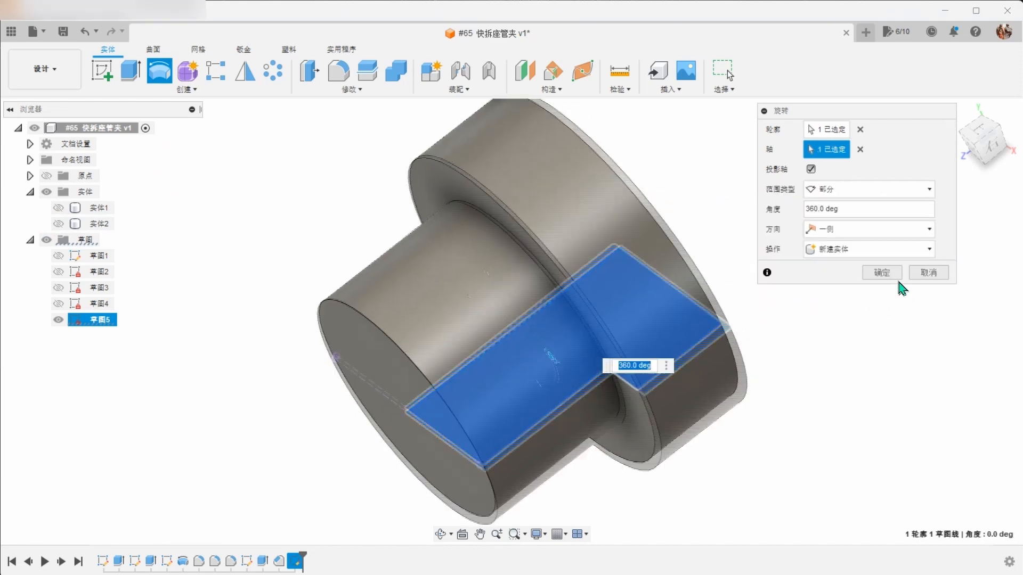
{"action": "left_click", "coordinate": [896, 279]}
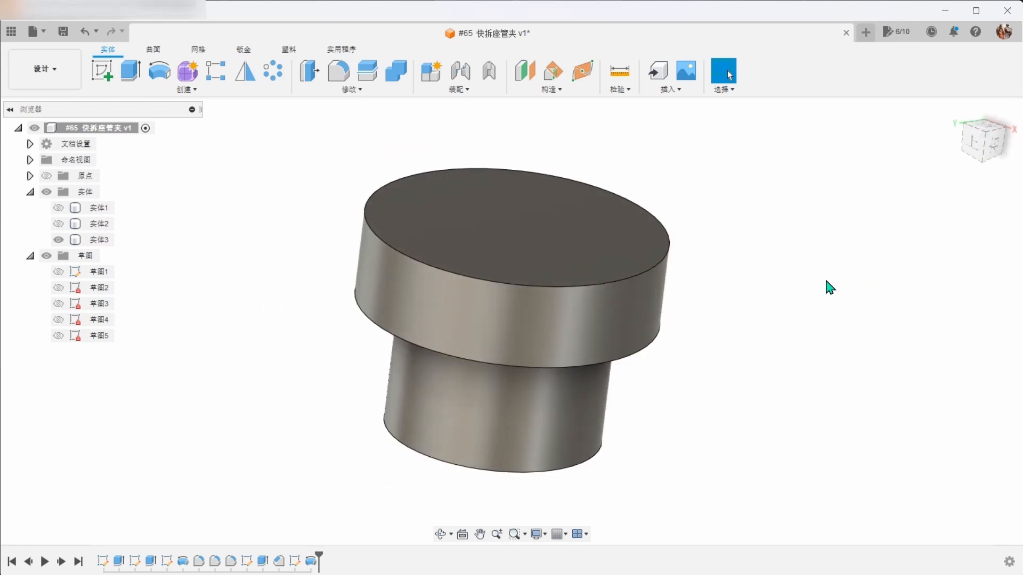
Apply the 铜 - 铜绿色 (copper patina) appearance to the new revolved body
{"action": "key", "text": "a"}
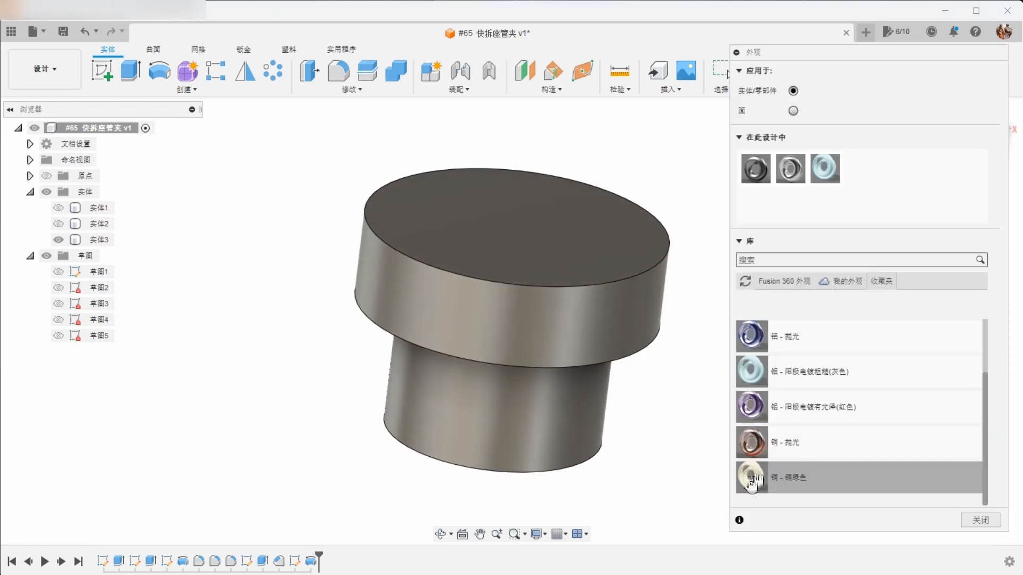
{"action": "left_click_drag", "start_coordinate": [752, 482], "coordinate": [626, 363]}
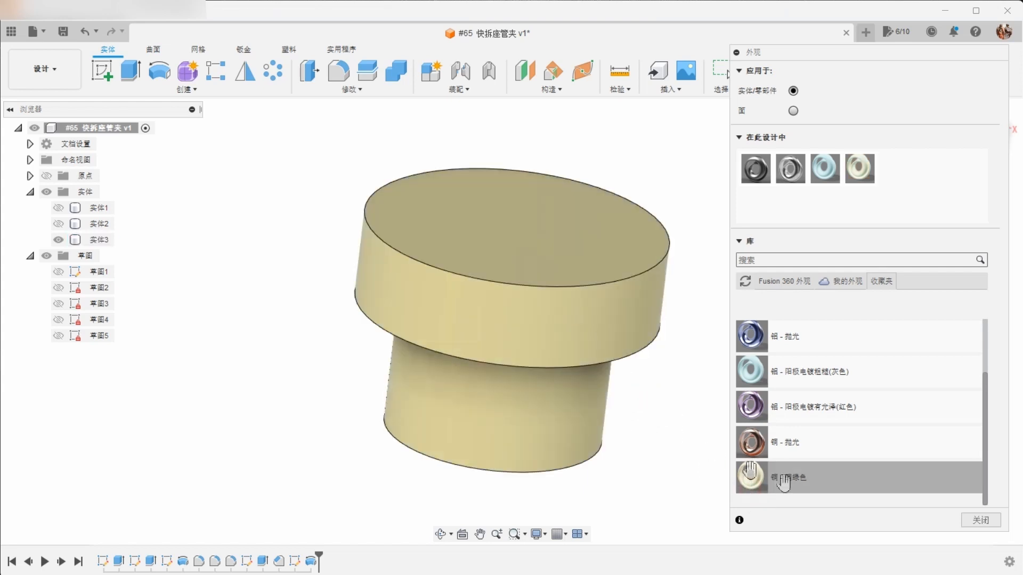
{"action": "left_click", "coordinate": [979, 522]}
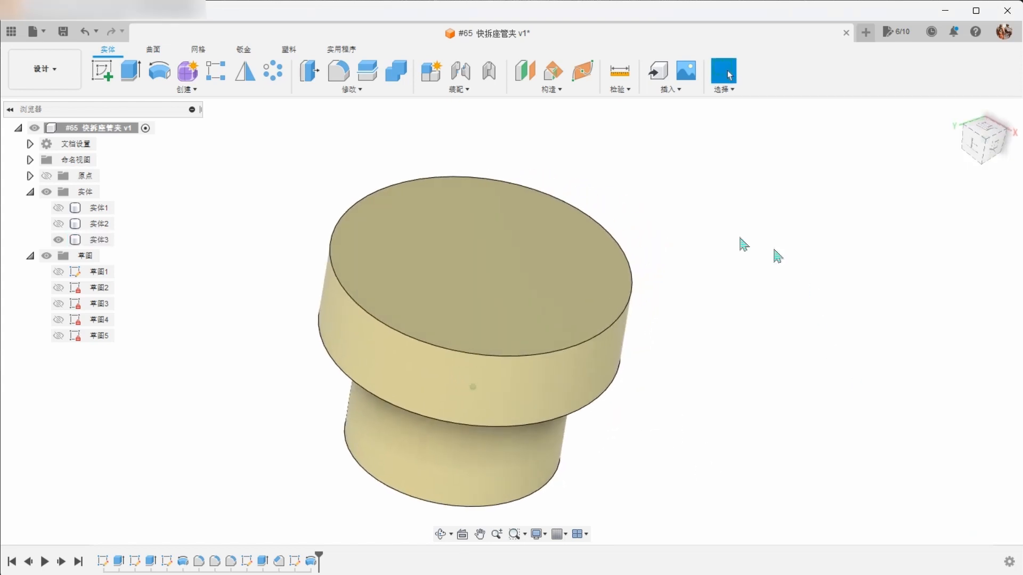
Start a hole on the top face of the stepped part's wide section and position it at the face's centre
{"action": "left_click", "coordinate": [188, 89]}
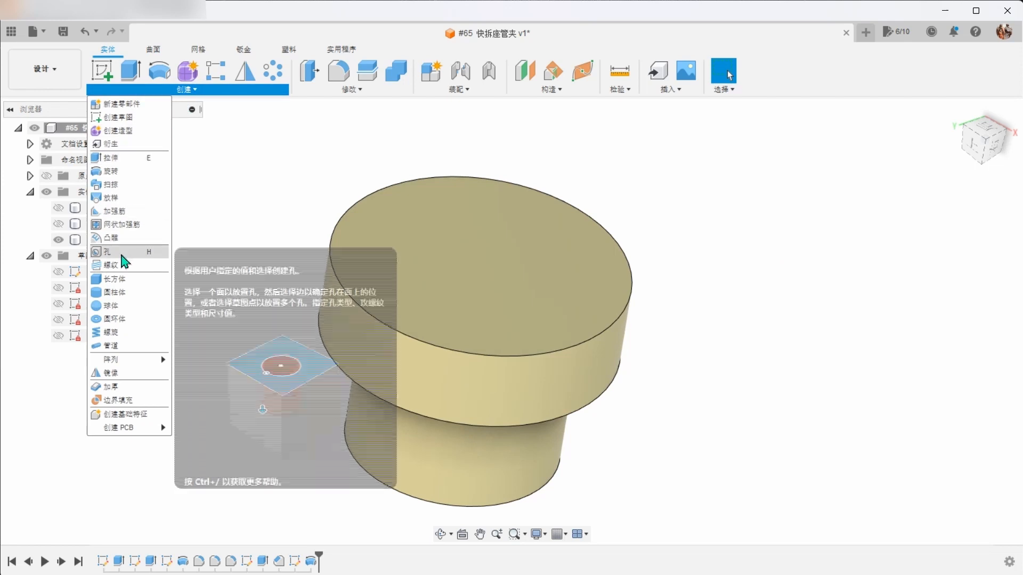
{"action": "left_click", "coordinate": [124, 260]}
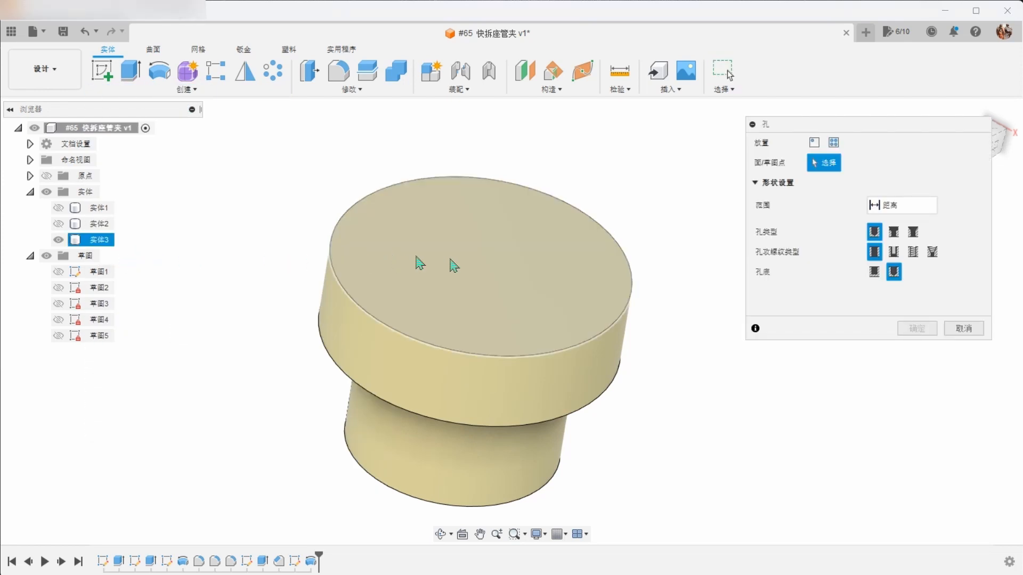
{"action": "left_click", "coordinate": [457, 252]}
{"action": "scroll", "coordinate": [570, 298], "scroll_direction": "up", "scroll_amount": 2}
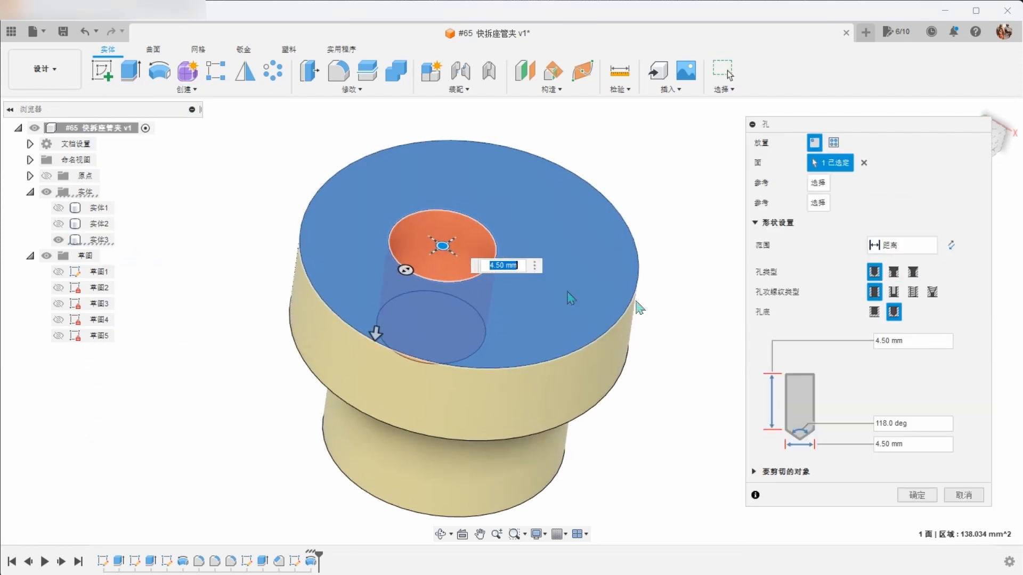
{"action": "mouse_move", "coordinate": [442, 246]}
{"action": "left_mouse_down"}
{"action": "mouse_move", "coordinate": [471, 301]}
{"action": "mouse_move", "coordinate": [480, 290]}
{"action": "mouse_move", "coordinate": [469, 255]}
{"action": "left_mouse_up"}
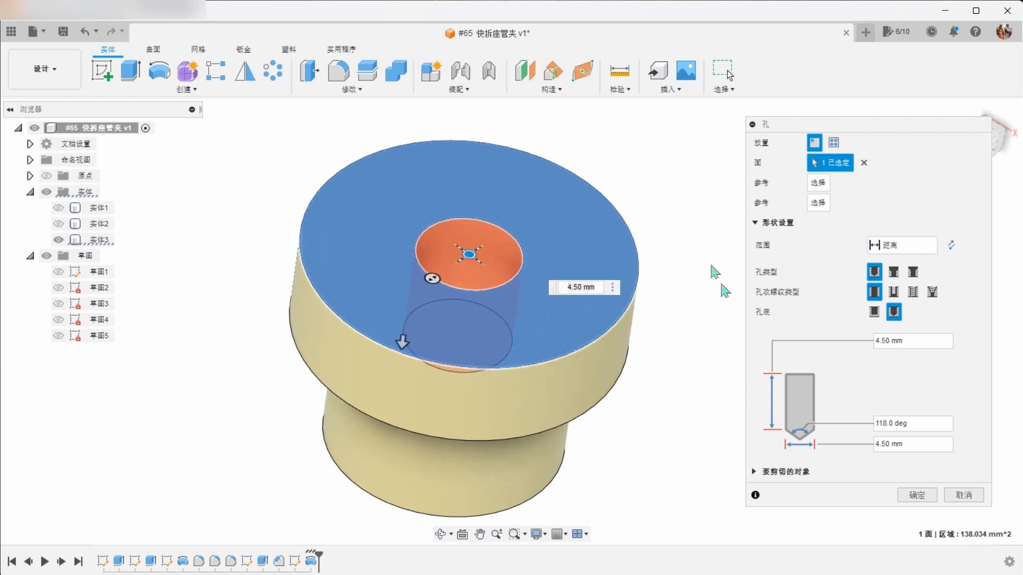
Set the hole to 5 mm diameter with a flat bottom and 全部 (All) extent, and create it through the part
{"action": "left_click", "coordinate": [916, 446]}
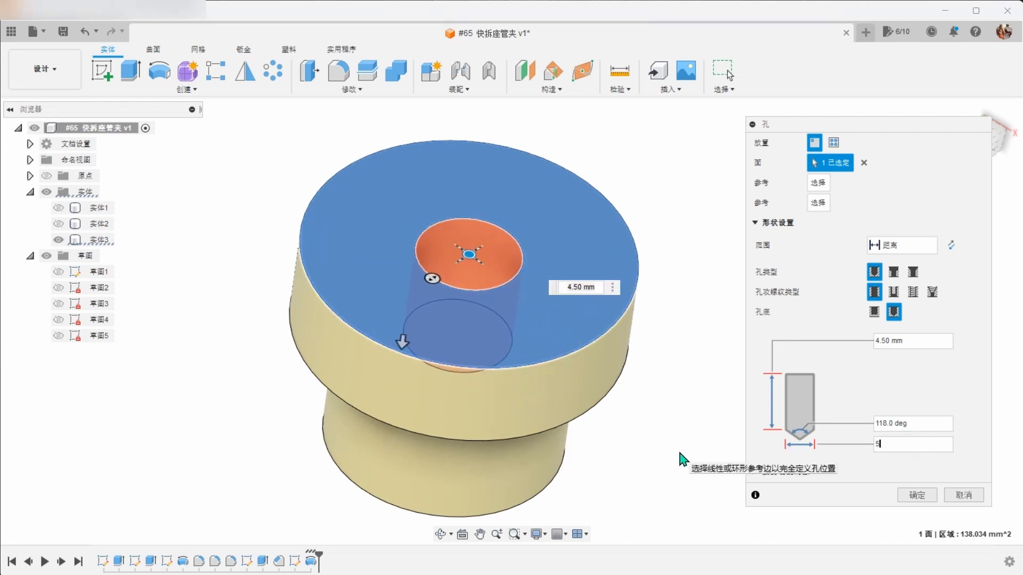
{"action": "left_click", "coordinate": [875, 313]}
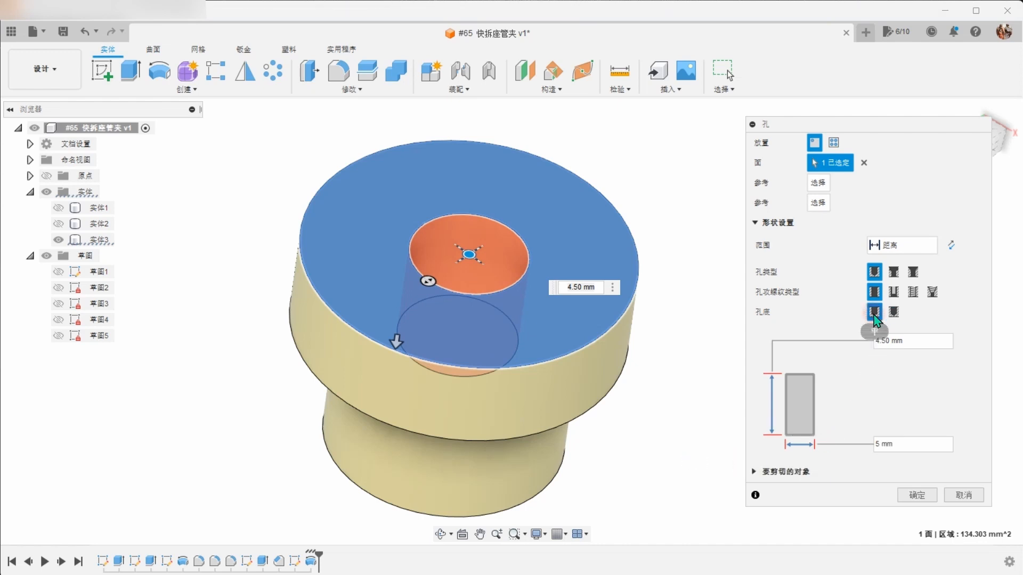
{"action": "left_click", "coordinate": [900, 247]}
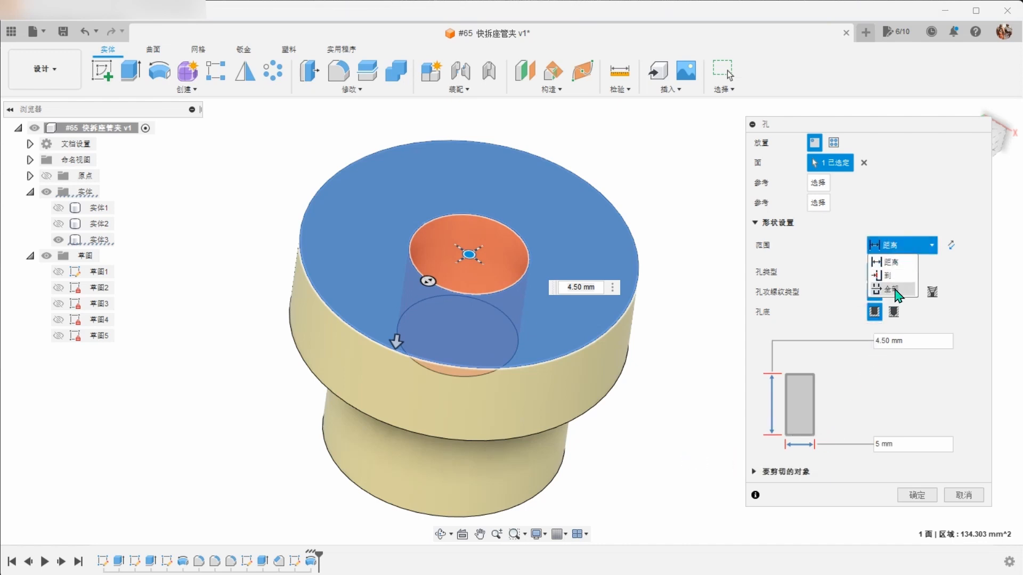
{"action": "left_click", "coordinate": [898, 291]}
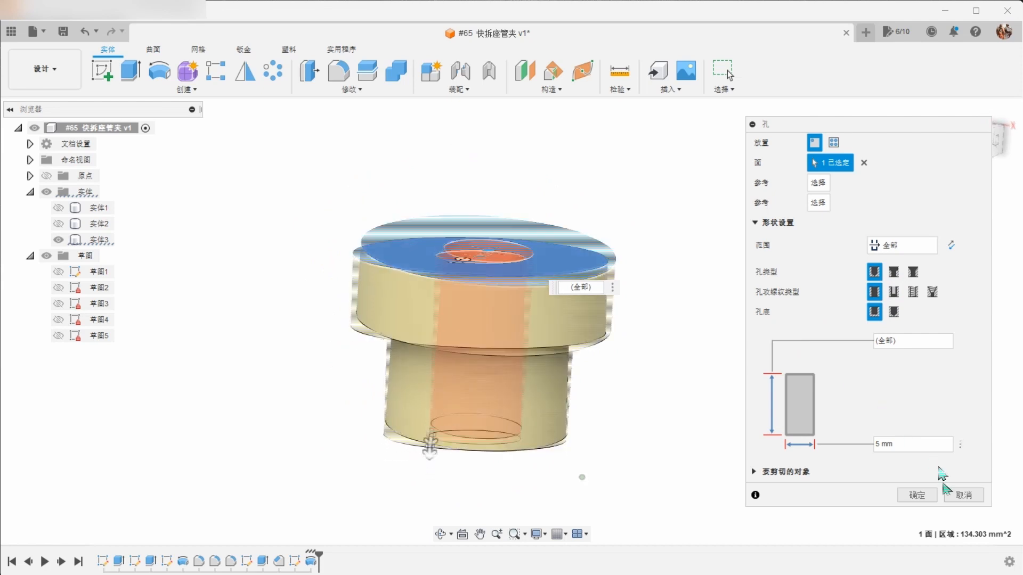
{"action": "left_click", "coordinate": [915, 494]}
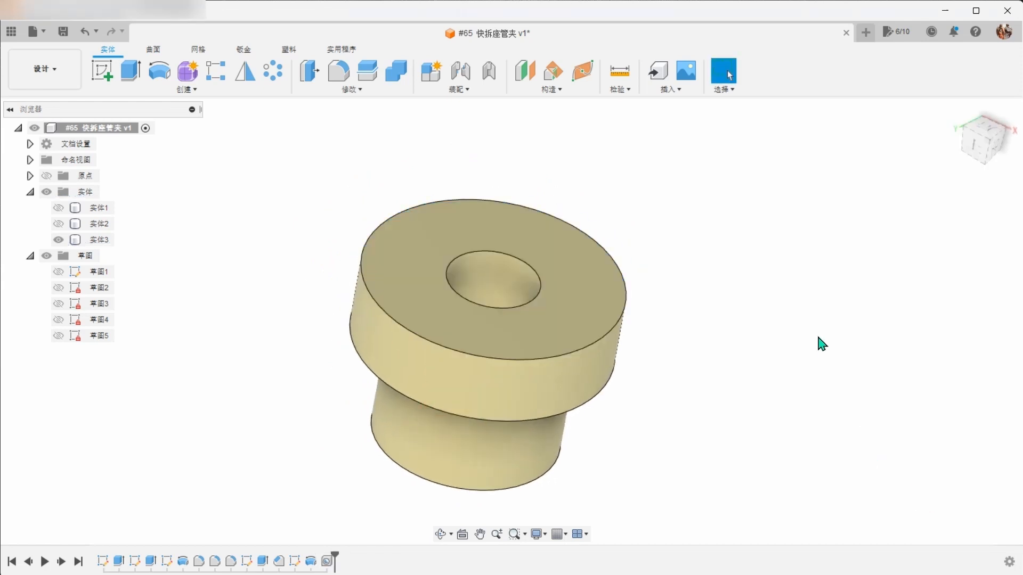
Chamfer the wide section's outer cylindrical face, the inner step edge and the narrow section's outer end edge by 0.5 mm
{"action": "left_click", "coordinate": [363, 91]}
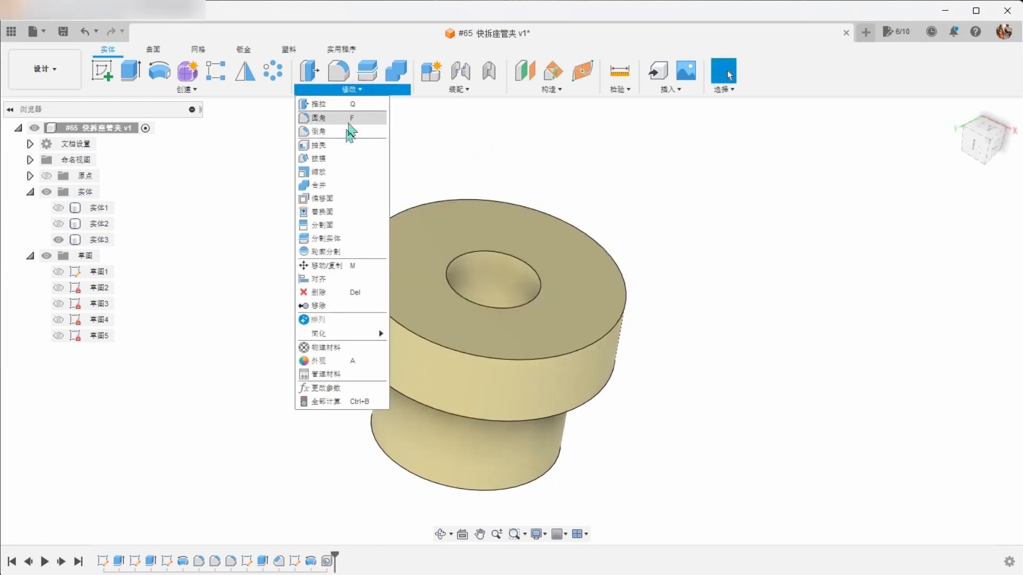
{"action": "left_click", "coordinate": [349, 133]}
{"action": "middle_click_drag", "start_coordinate": [674, 367], "coordinate": [564, 303], "text": "shift"}
{"action": "left_click", "coordinate": [622, 336]}
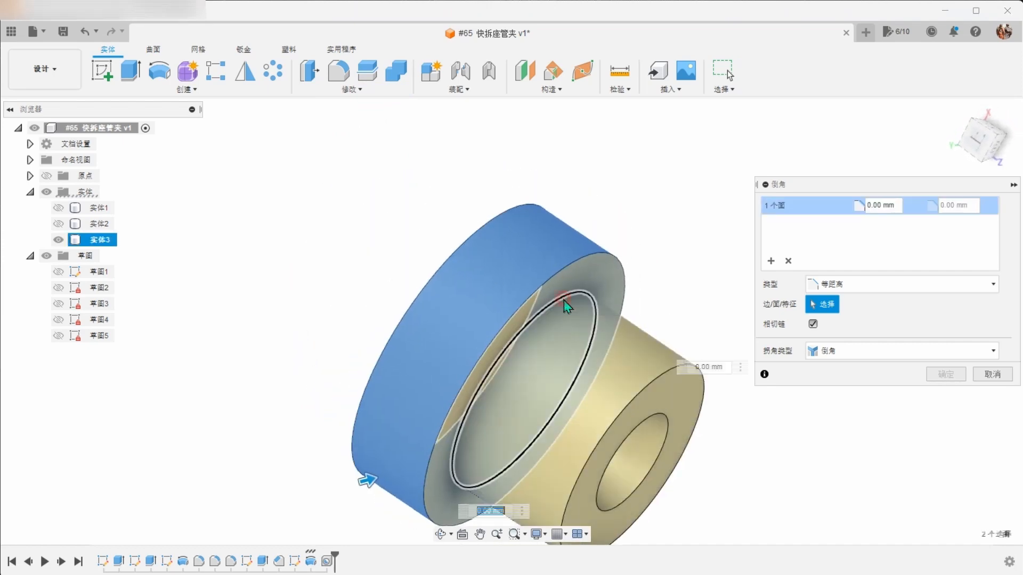
{"action": "left_click", "coordinate": [643, 389]}
{"action": "left_click", "coordinate": [645, 392]}
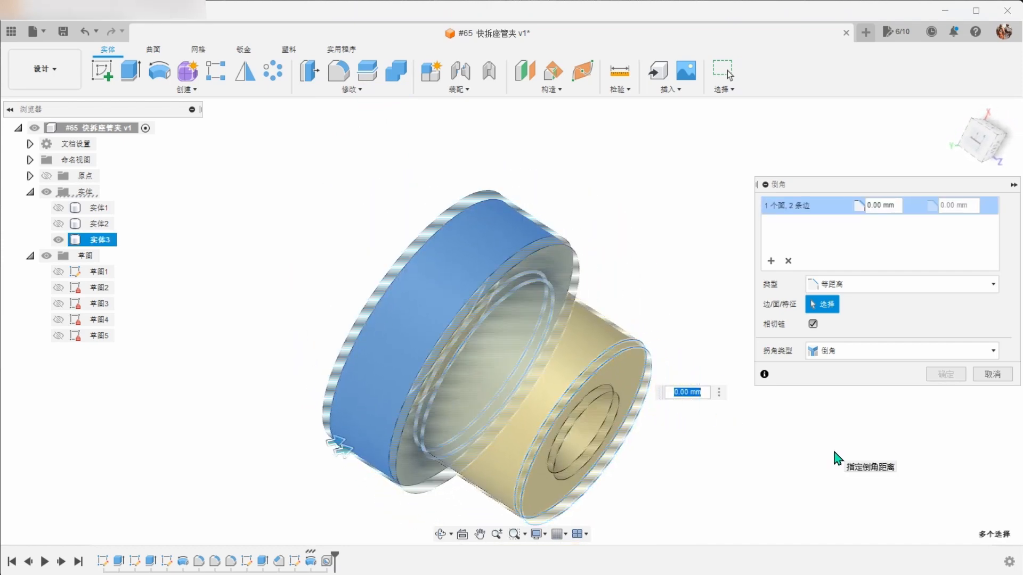
{"action": "type", "text": "0.5"}
{"action": "key", "text": "Return"}
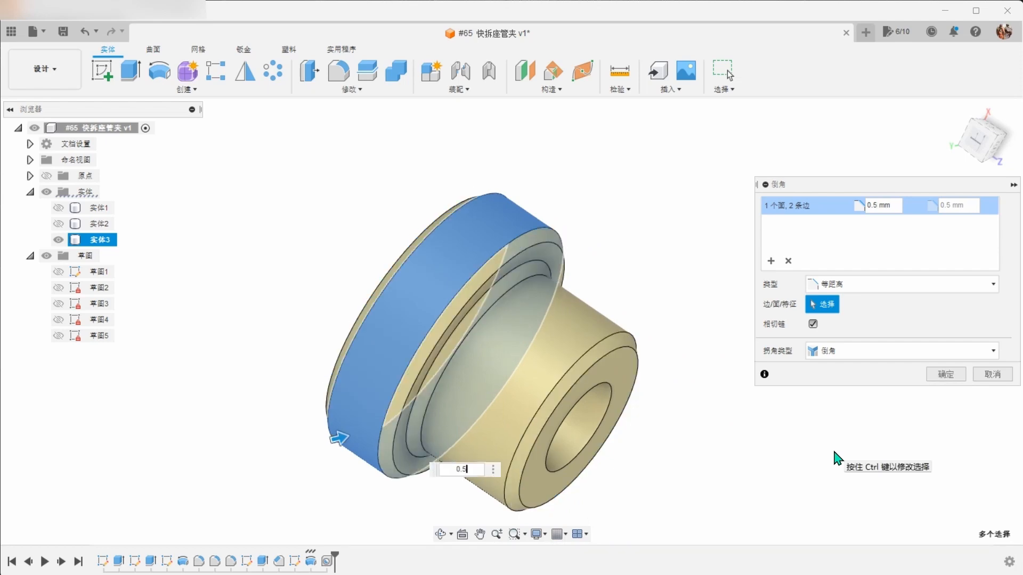
{"action": "left_click", "coordinate": [941, 381]}
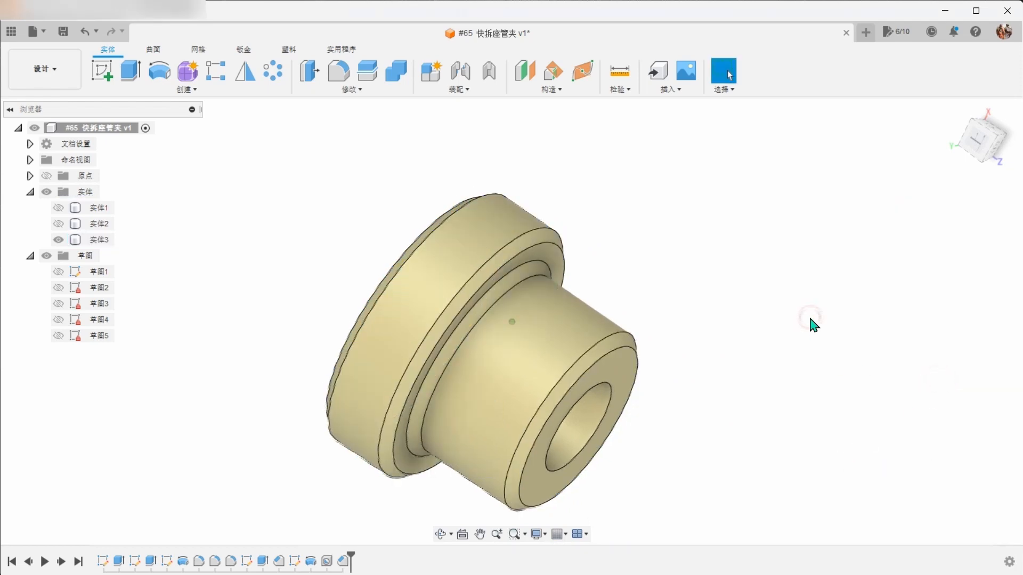
Add a full-length, right-hand ISO metric M5x0.8 thread of class 6H to the wall of the central hole
{"action": "middle_click_drag", "start_coordinate": [810, 324], "coordinate": [853, 319], "text": "shift"}
{"action": "scroll", "coordinate": [850, 313], "scroll_direction": "up", "scroll_amount": 3}
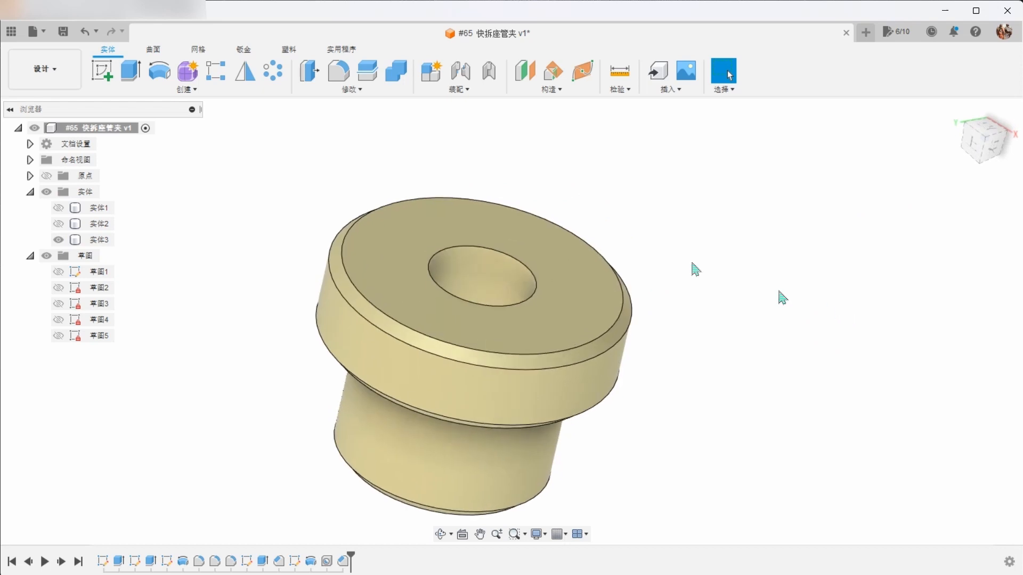
{"action": "left_click", "coordinate": [198, 92]}
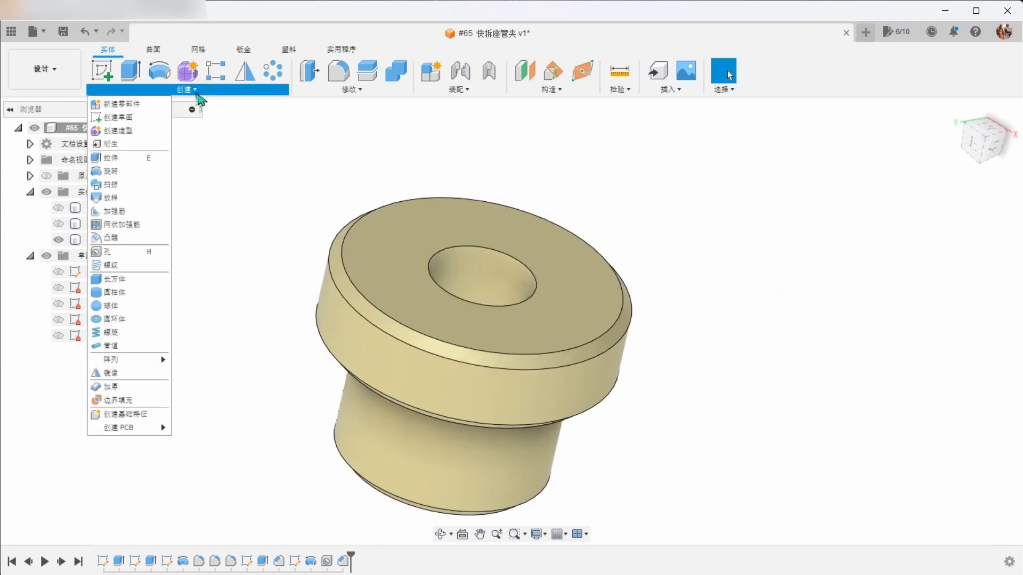
{"action": "left_click", "coordinate": [123, 266]}
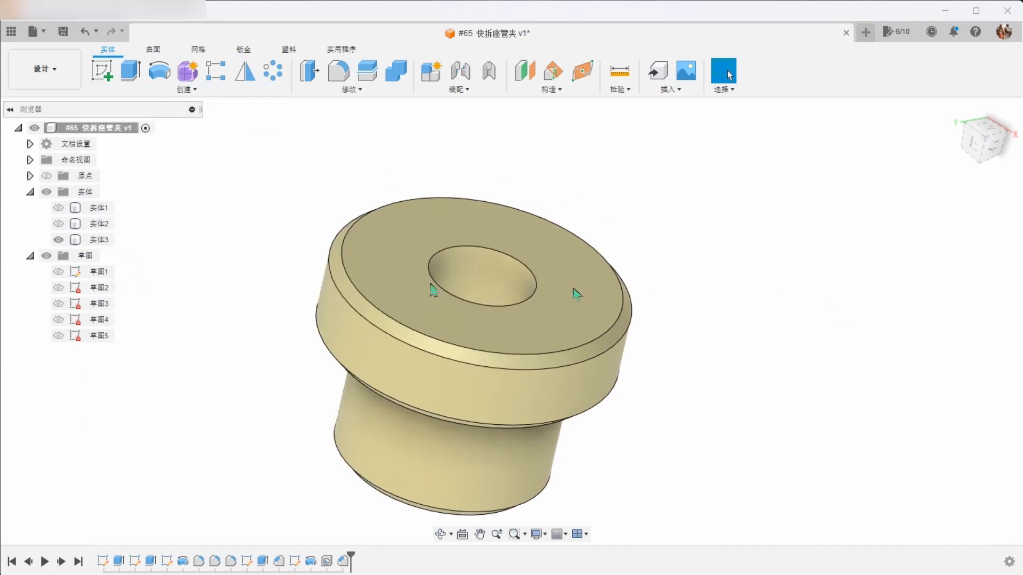
{"action": "scroll", "coordinate": [505, 267], "scroll_direction": "up", "scroll_amount": 2}
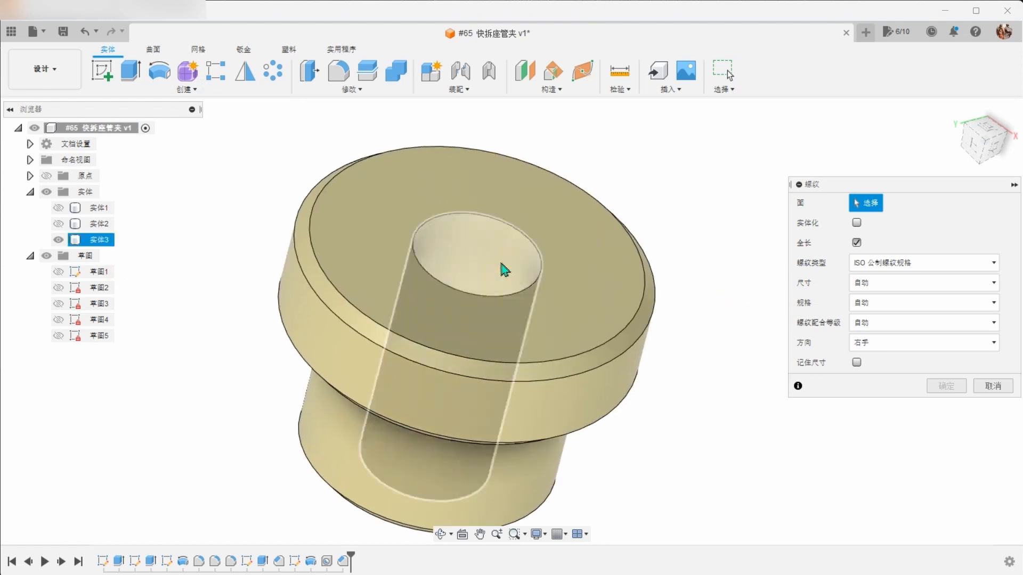
{"action": "left_click", "coordinate": [523, 284]}
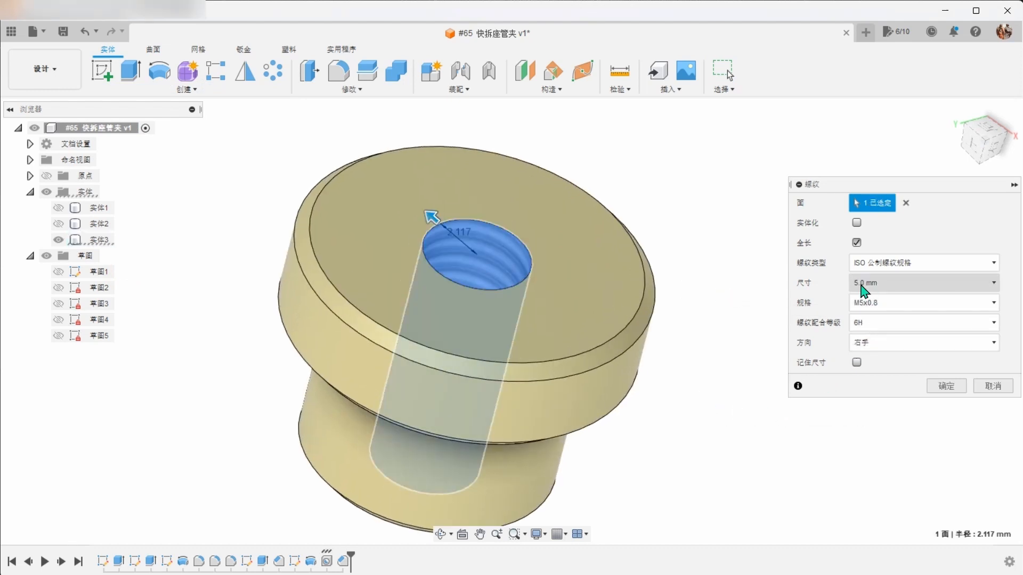
{"action": "left_click", "coordinate": [945, 385]}
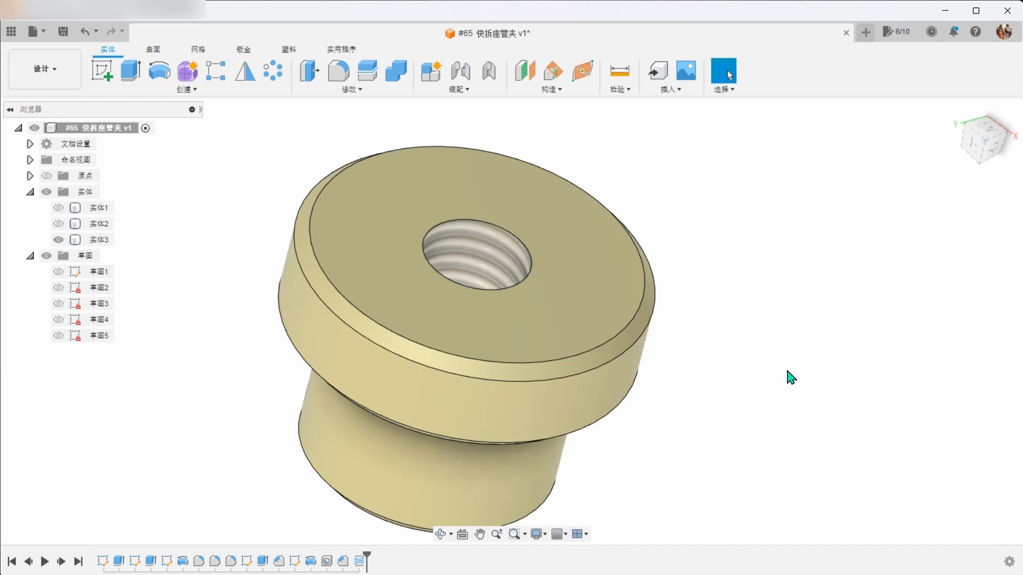
Chamfer the edges at both ends of the threaded hole by 0.5 mm
{"action": "left_click", "coordinate": [358, 90]}
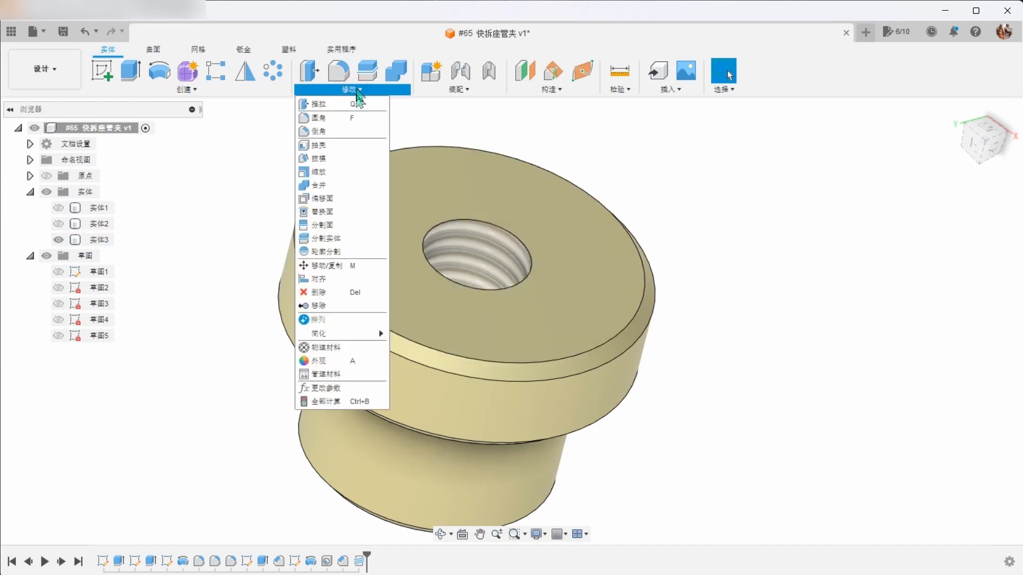
{"action": "left_click", "coordinate": [345, 131]}
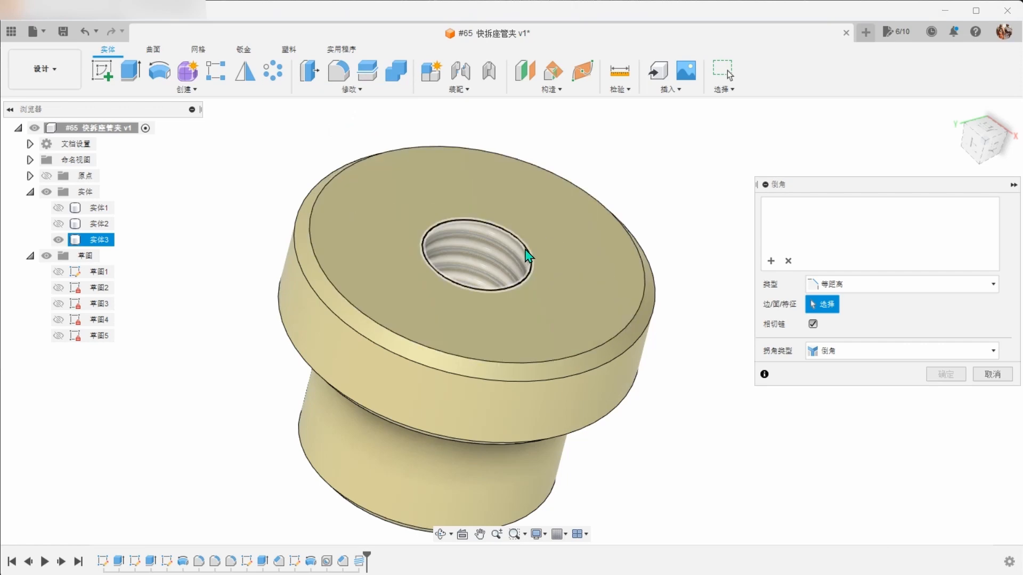
{"action": "left_click", "coordinate": [527, 255]}
{"action": "middle_click_drag", "start_coordinate": [662, 353], "coordinate": [621, 388], "text": "shift"}
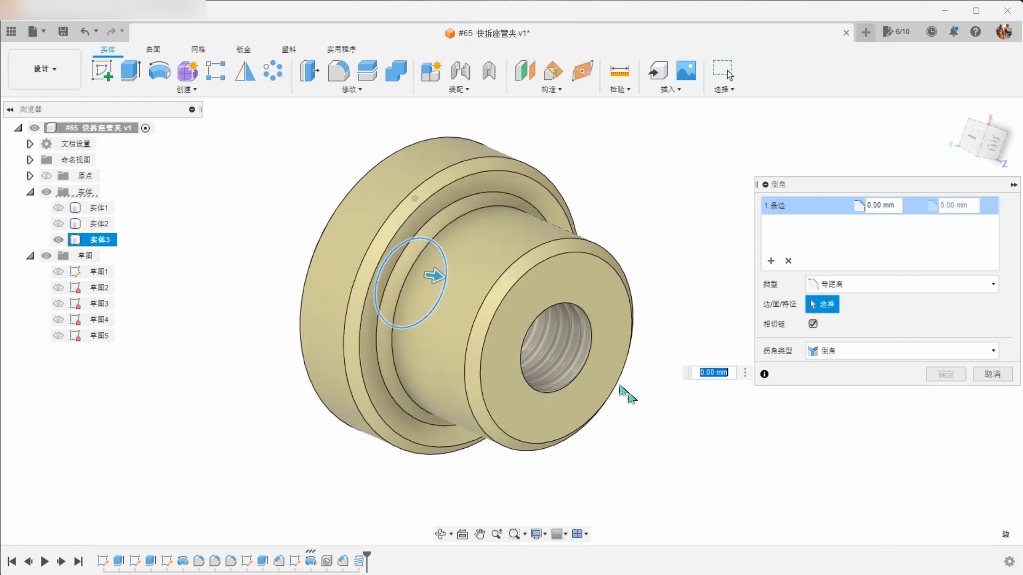
{"action": "left_click", "coordinate": [590, 353]}
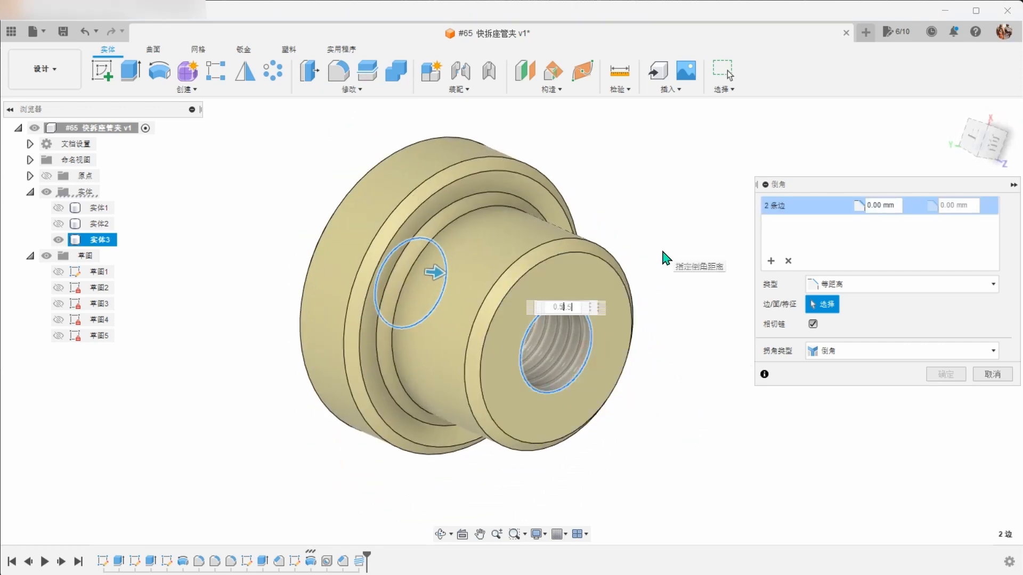
{"action": "left_click", "coordinate": [934, 375]}
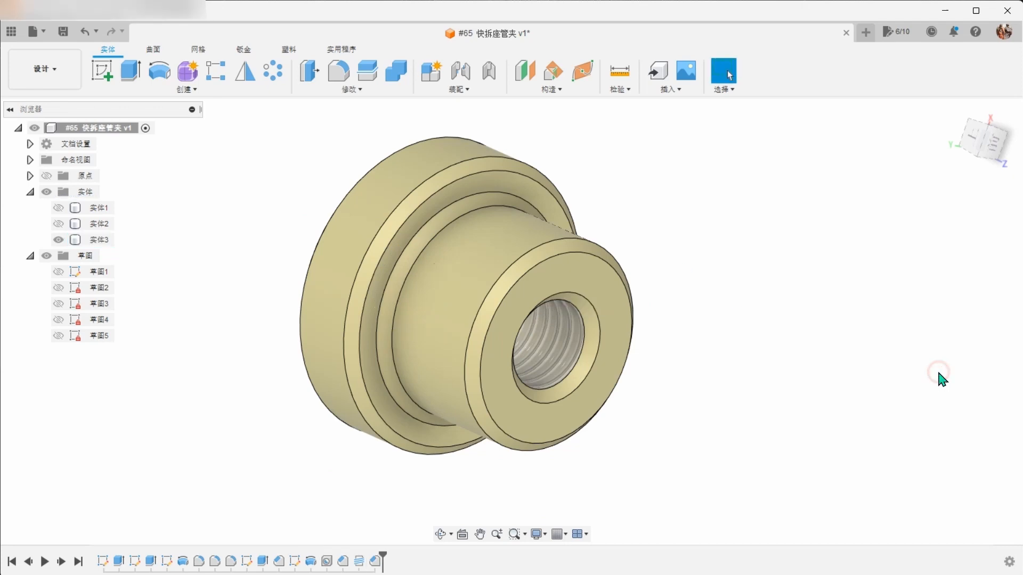
Edit the hole's thread feature and turn on 实体化 (Modeled) so the thread is cut as real geometry
{"action": "middle_click_drag", "start_coordinate": [816, 292], "coordinate": [660, 421], "text": "shift"}
{"action": "left_click", "coordinate": [359, 561]}
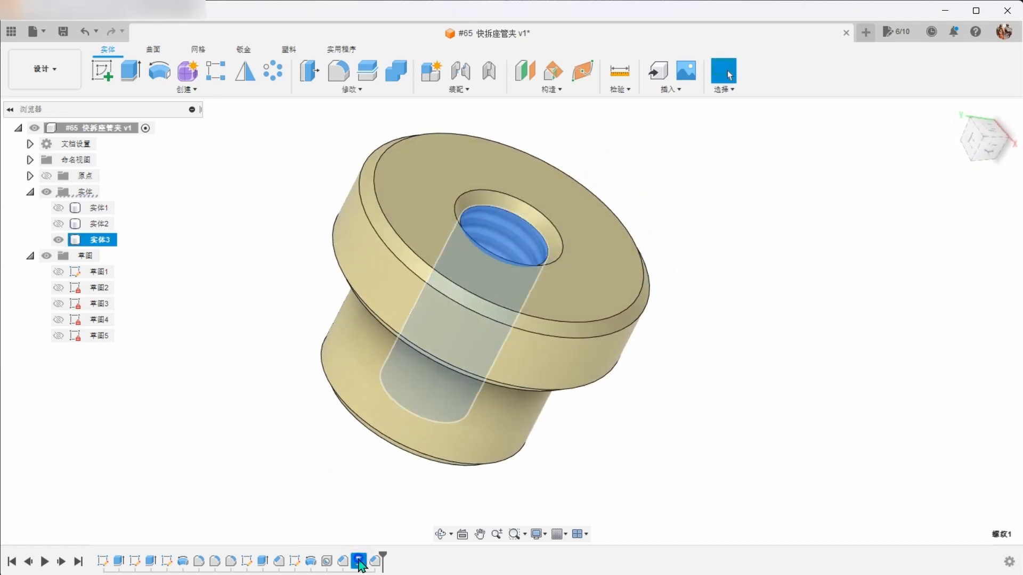
{"action": "right_click", "coordinate": [360, 563]}
{"action": "left_click", "coordinate": [397, 463]}
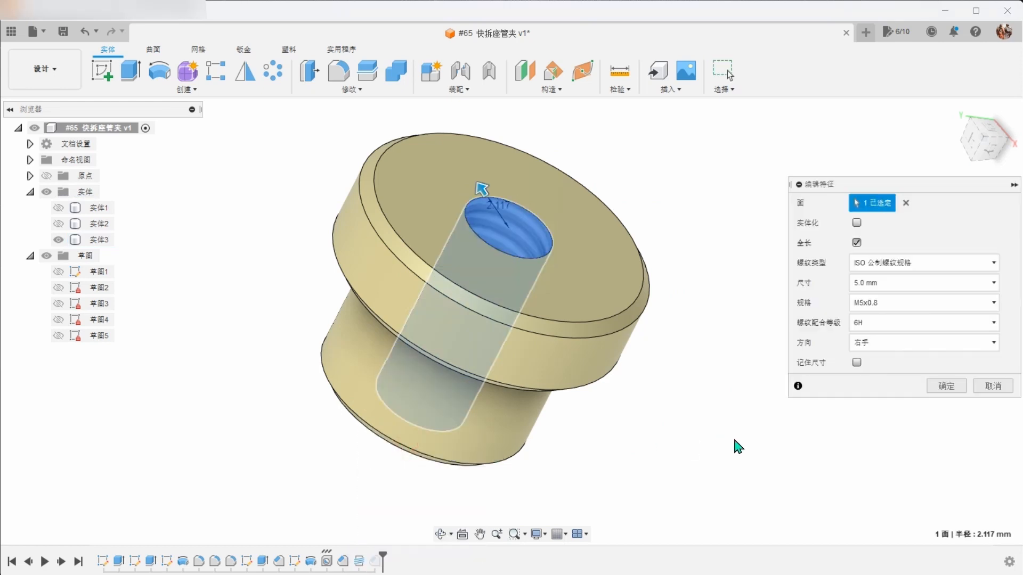
{"action": "left_click", "coordinate": [857, 222]}
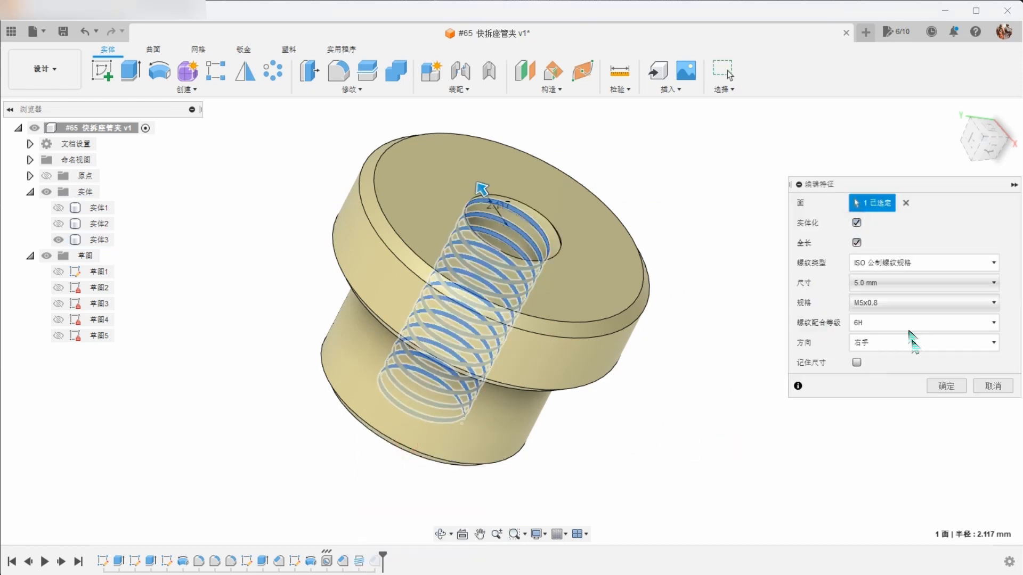
{"action": "left_click", "coordinate": [932, 386]}
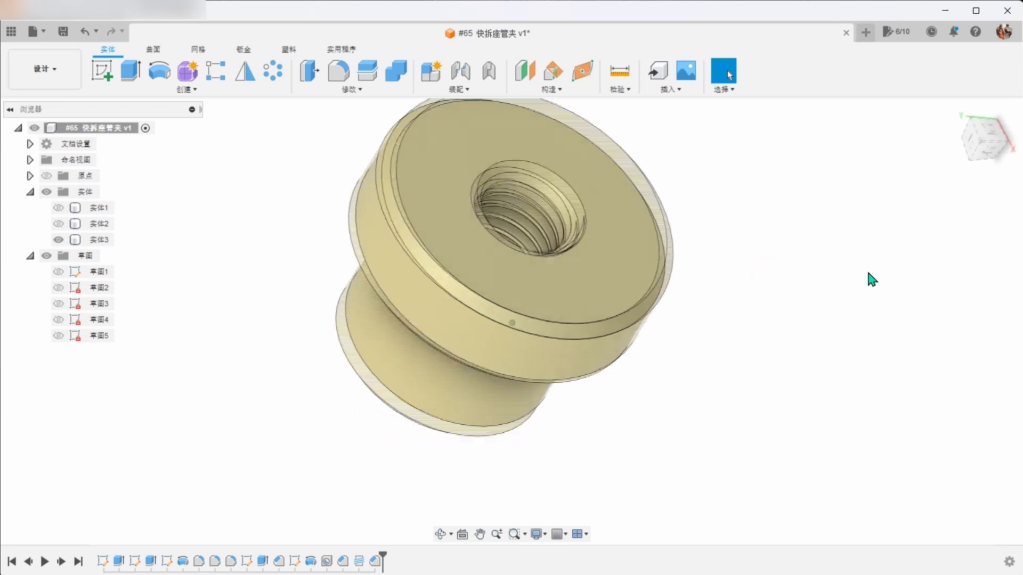
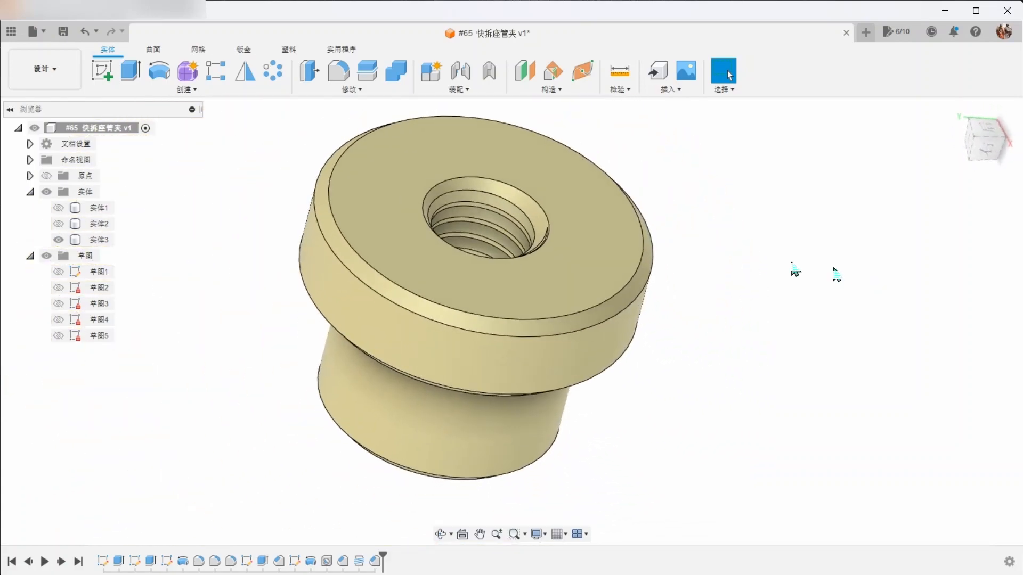
Start a sketch on the wide section's end face and project its outer circular edge as construction geometry
{"action": "left_click", "coordinate": [605, 223]}
{"action": "right_click", "coordinate": [606, 223]}
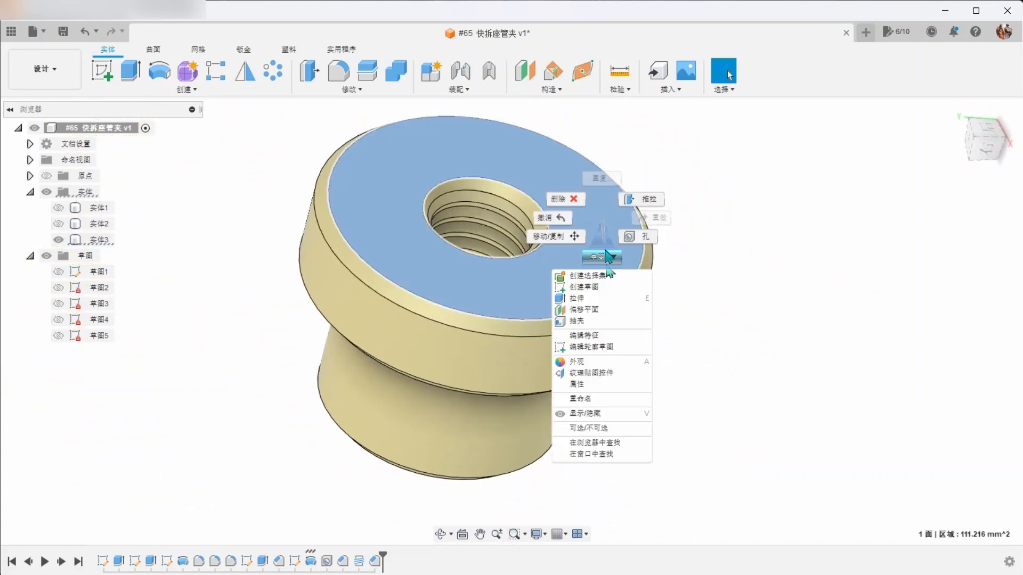
{"action": "left_click", "coordinate": [586, 287]}
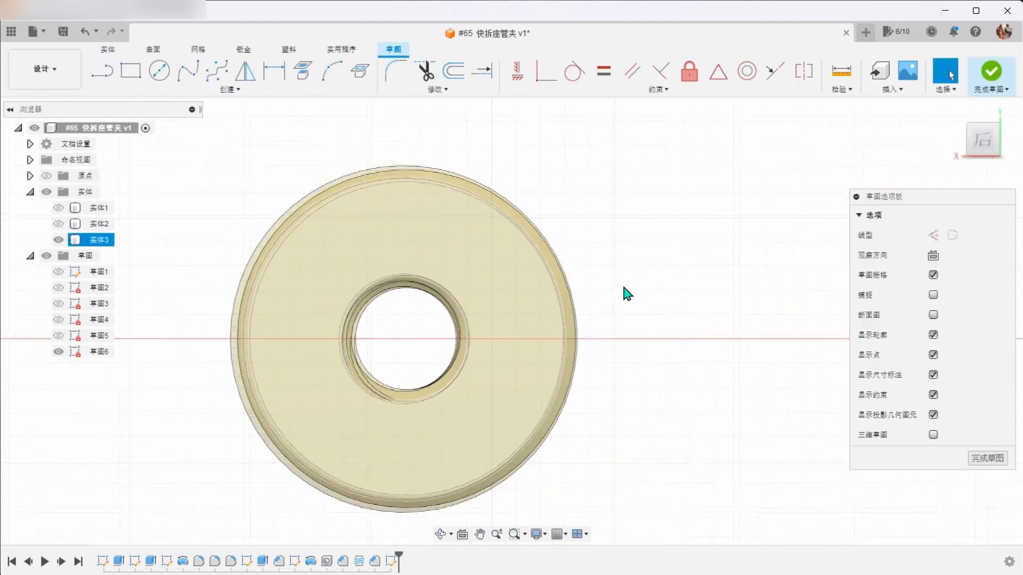
{"action": "left_click", "coordinate": [933, 236]}
{"action": "left_click", "coordinate": [302, 70]}
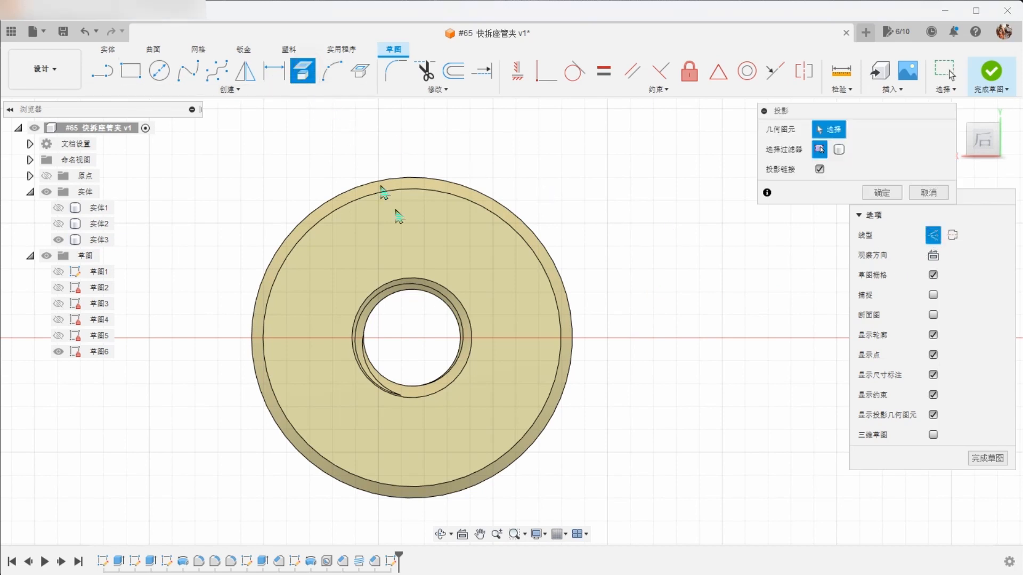
{"action": "left_click", "coordinate": [393, 212]}
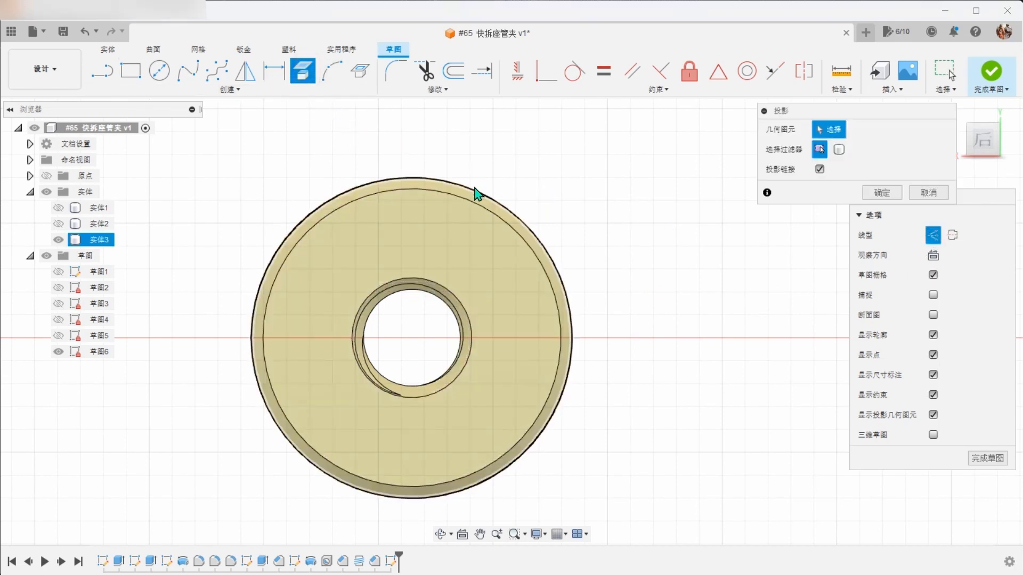
{"action": "left_click", "coordinate": [476, 194]}
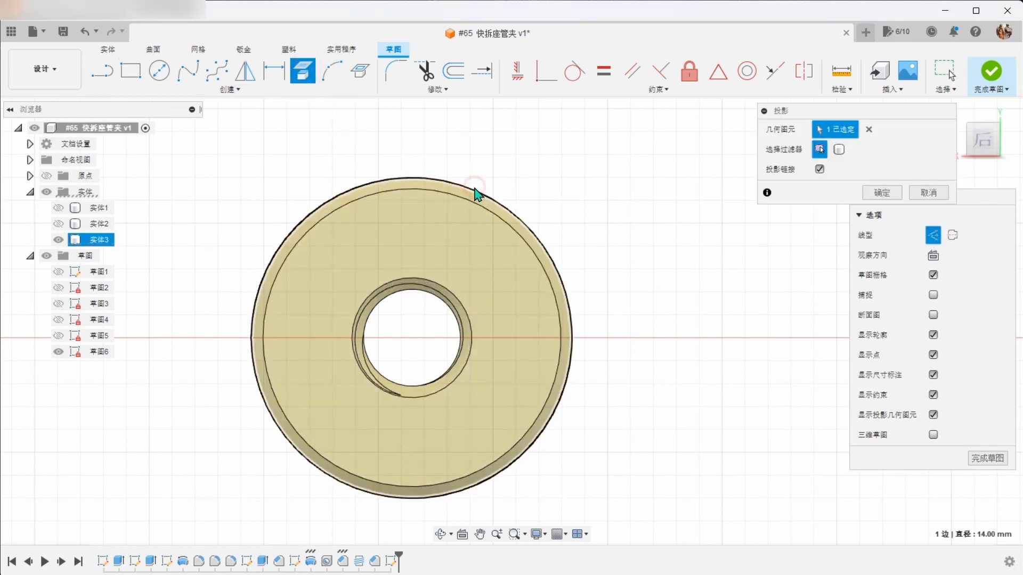
{"action": "left_click", "coordinate": [878, 195]}
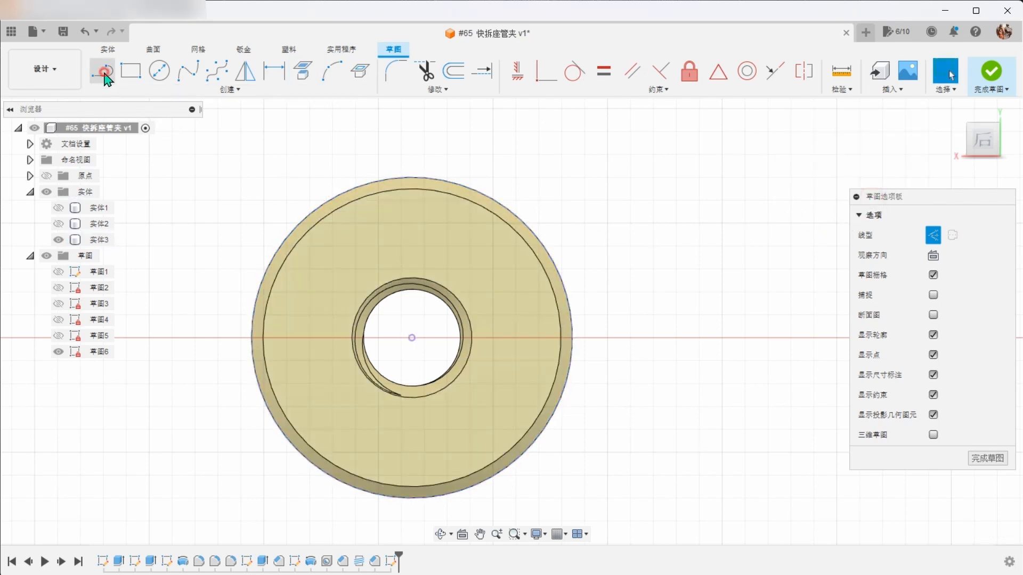
Draw a vertical construction line from the circle's centre past its edge, then a solid inverted triangle with its tip on that line, sides about 1.7 mm
{"action": "left_click", "coordinate": [102, 70]}
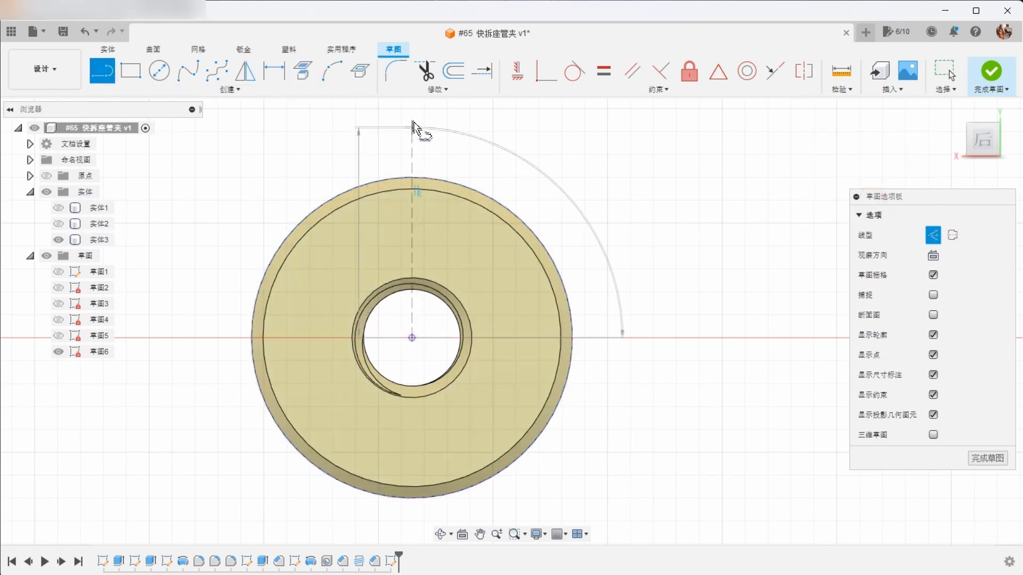
{"action": "left_click", "coordinate": [412, 120]}
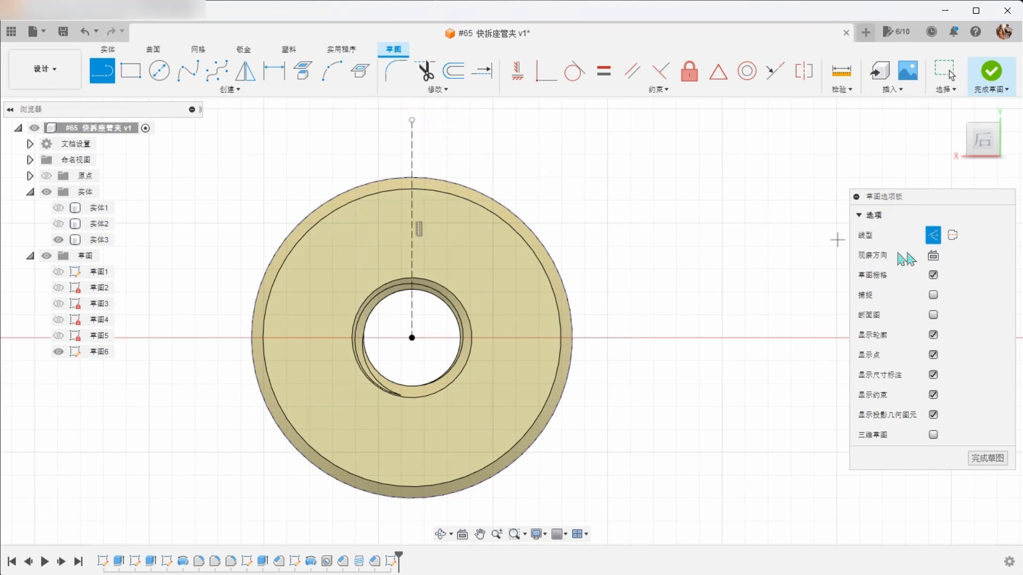
{"action": "scroll", "coordinate": [685, 237], "scroll_direction": "up", "scroll_amount": 6}
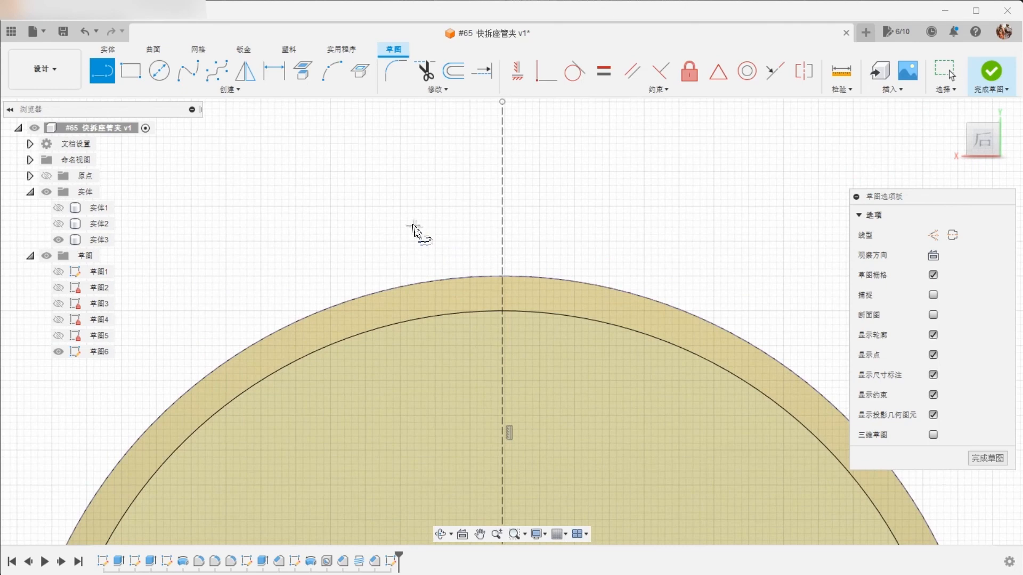
{"action": "left_click", "coordinate": [412, 220]}
{"action": "left_click", "coordinate": [501, 301]}
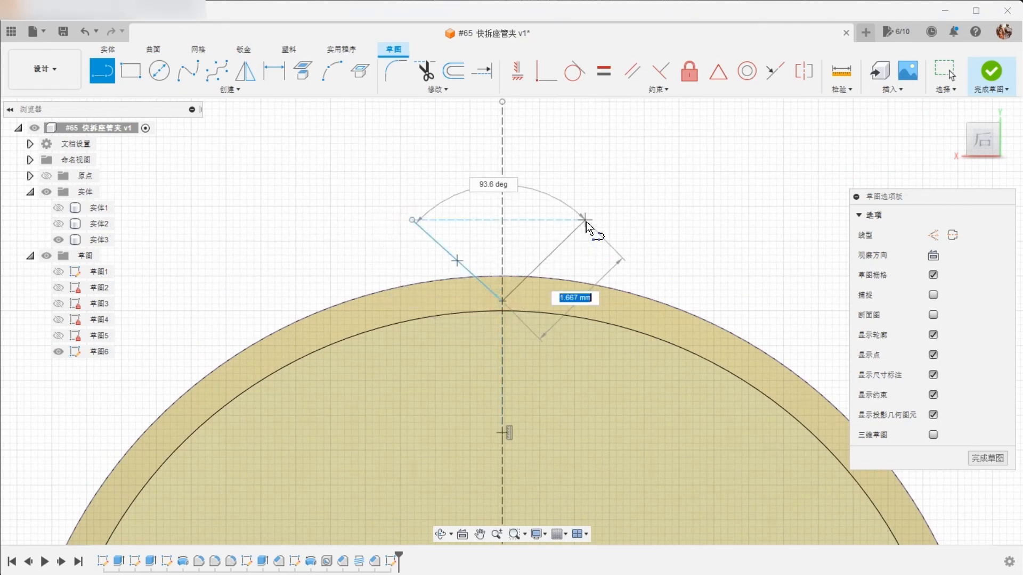
{"action": "left_click", "coordinate": [586, 219]}
{"action": "left_click", "coordinate": [412, 220]}
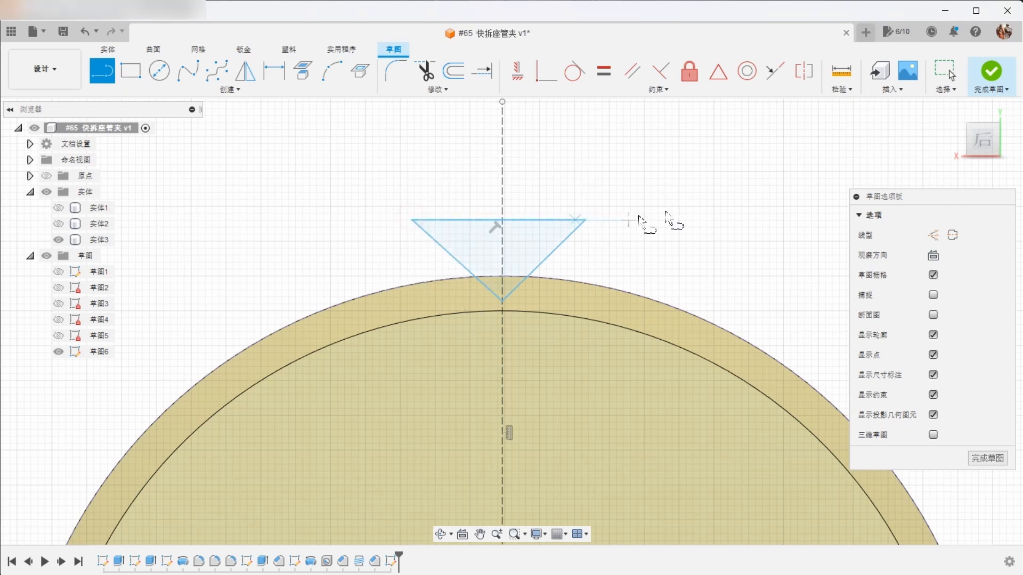
{"action": "right_click", "coordinate": [685, 216]}
{"action": "left_click", "coordinate": [714, 217]}
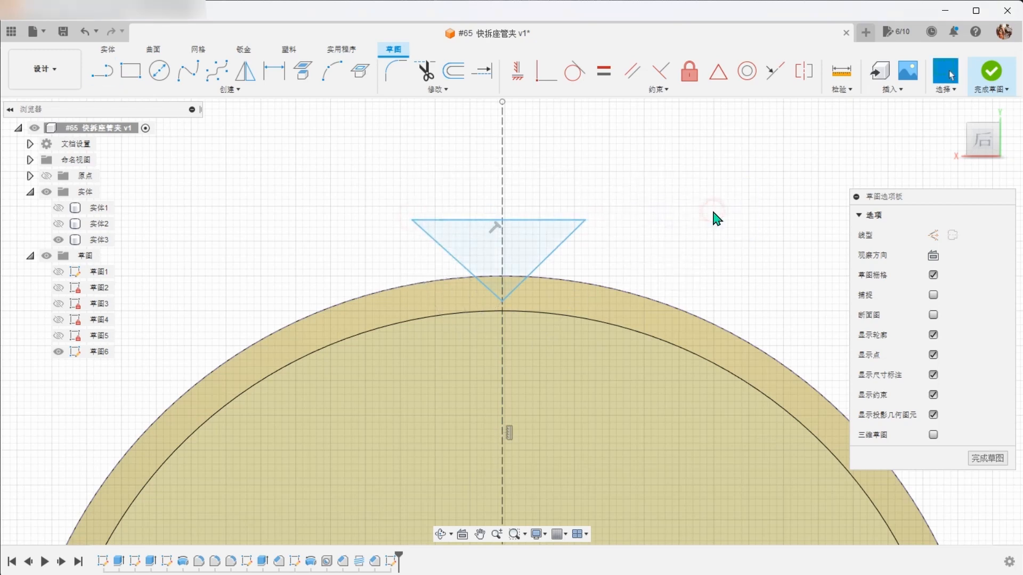
Constrain the triangle's two sloping sides to be perpendicular and equal in length
{"action": "left_click", "coordinate": [665, 79]}
{"action": "left_click", "coordinate": [549, 258]}
{"action": "left_click", "coordinate": [470, 274]}
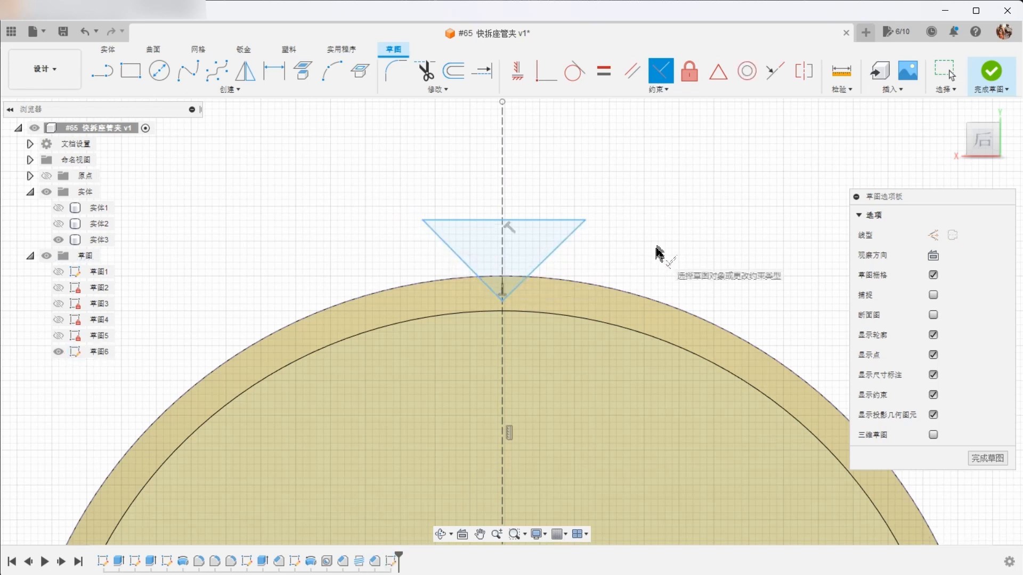
{"action": "left_click", "coordinate": [604, 72]}
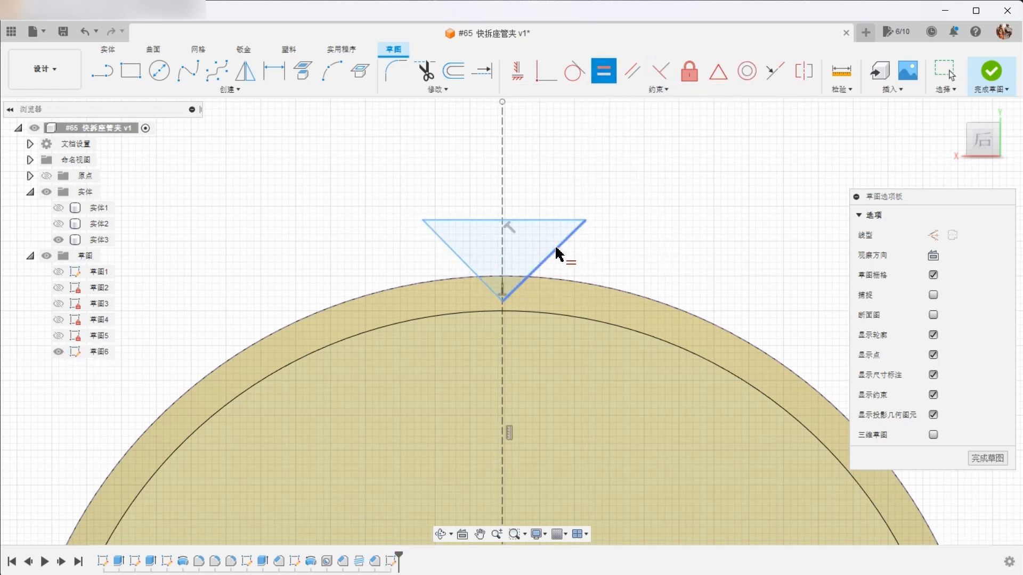
{"action": "left_click", "coordinate": [465, 264]}
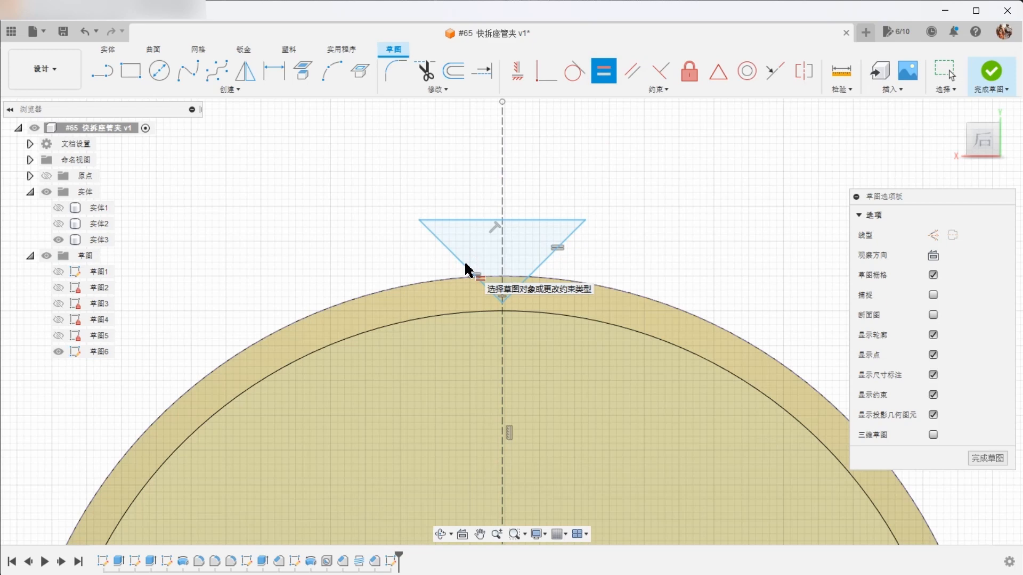
{"action": "right_click", "coordinate": [663, 219]}
{"action": "left_click", "coordinate": [715, 218]}
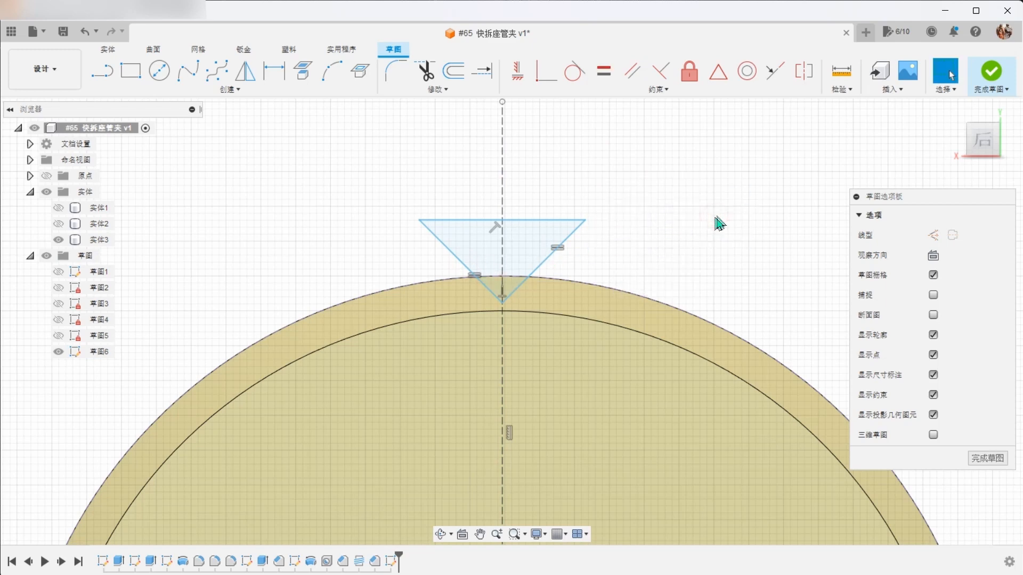
Dimension the triangle tip 0.3 mm below the projected circle's tangent using 拾取圆/圆弧切线, place the dimension clear of the triangle, and finish the sketch
{"action": "key", "text": "d"}
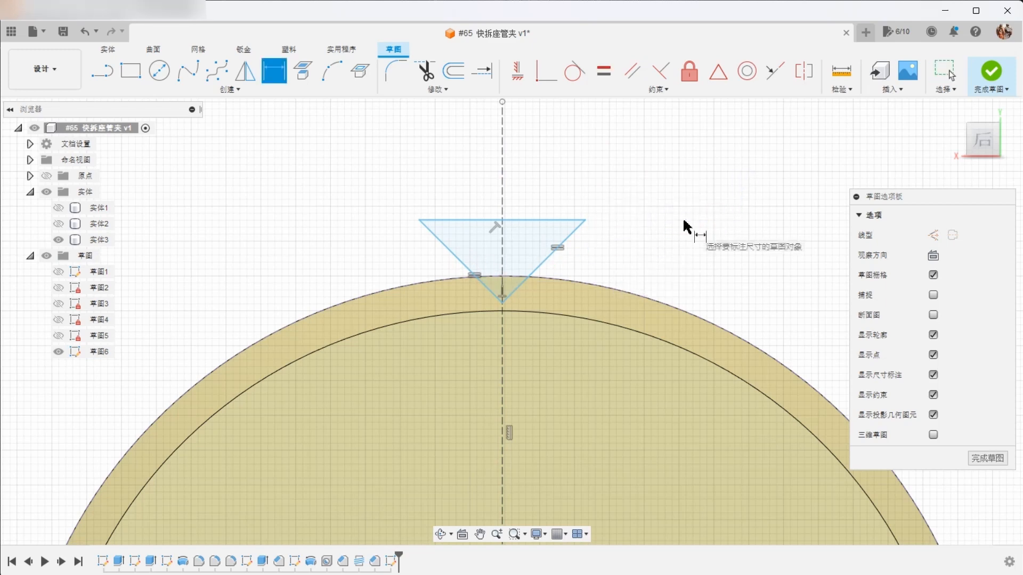
{"action": "right_click", "coordinate": [709, 169]}
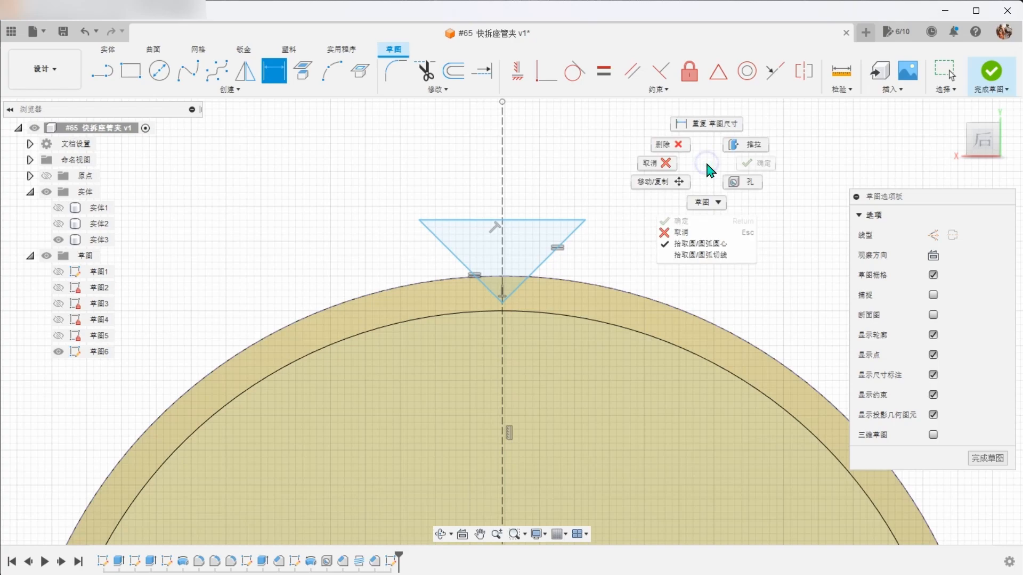
{"action": "left_click", "coordinate": [693, 254]}
{"action": "scroll", "coordinate": [672, 260], "scroll_direction": "up", "scroll_amount": 4}
{"action": "scroll", "coordinate": [666, 271], "scroll_direction": "up", "scroll_amount": 2}
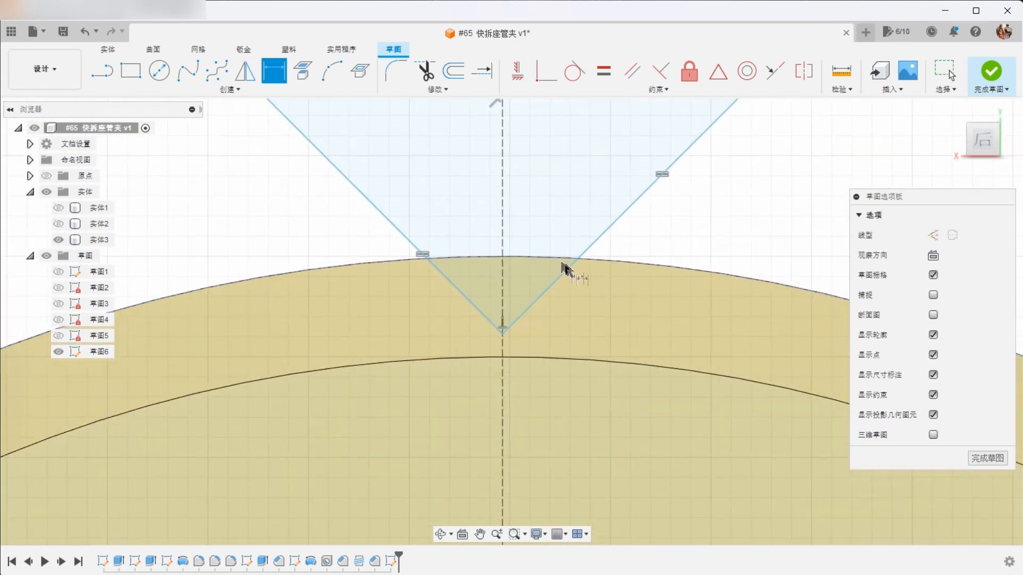
{"action": "left_click", "coordinate": [546, 258]}
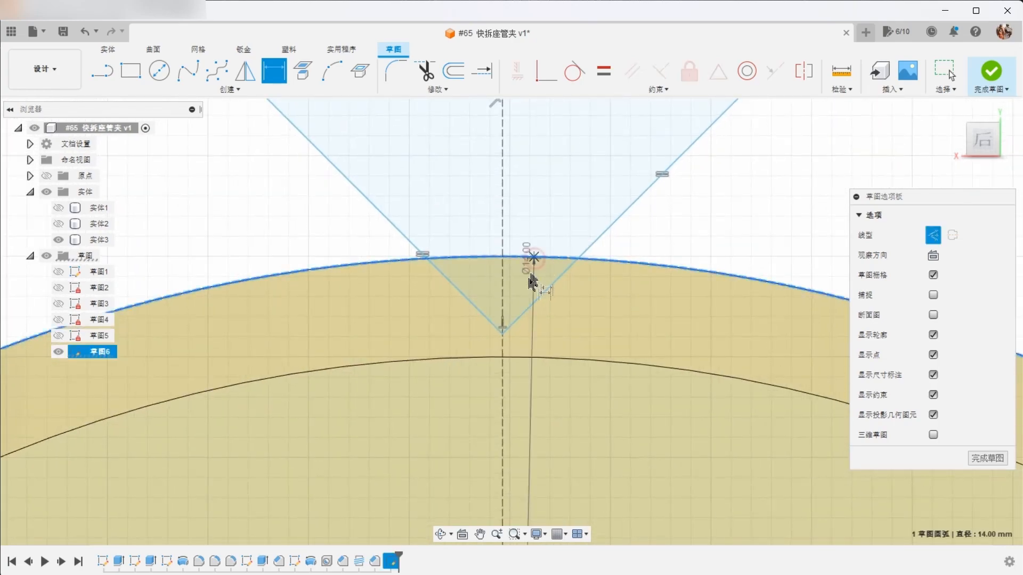
{"action": "left_click", "coordinate": [502, 334]}
{"action": "left_click", "coordinate": [621, 292]}
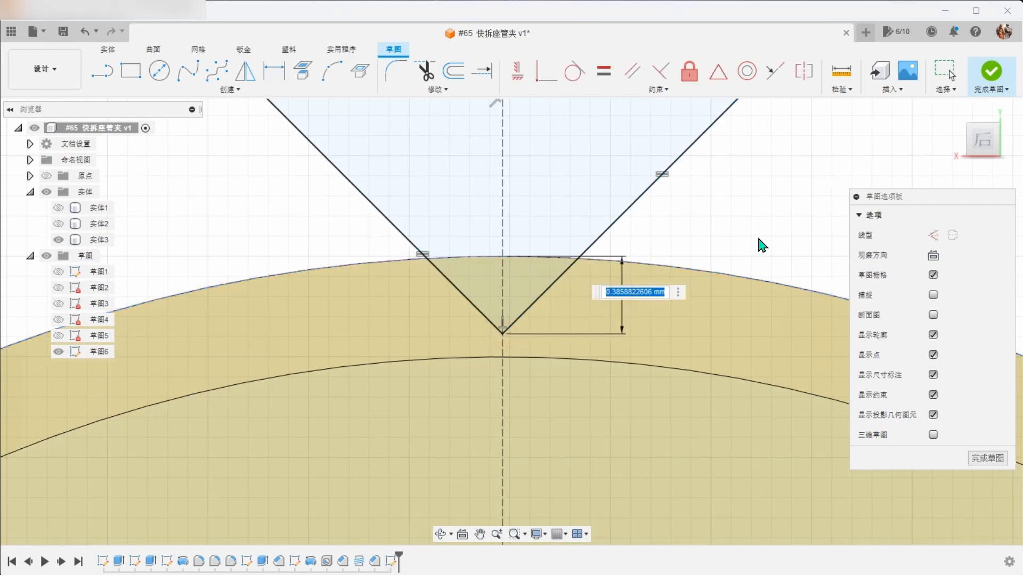
{"action": "key", "text": "Return"}
{"action": "scroll", "coordinate": [763, 245], "scroll_direction": "down", "scroll_amount": 5}
{"action": "scroll", "coordinate": [746, 239], "scroll_direction": "up", "scroll_amount": 3}
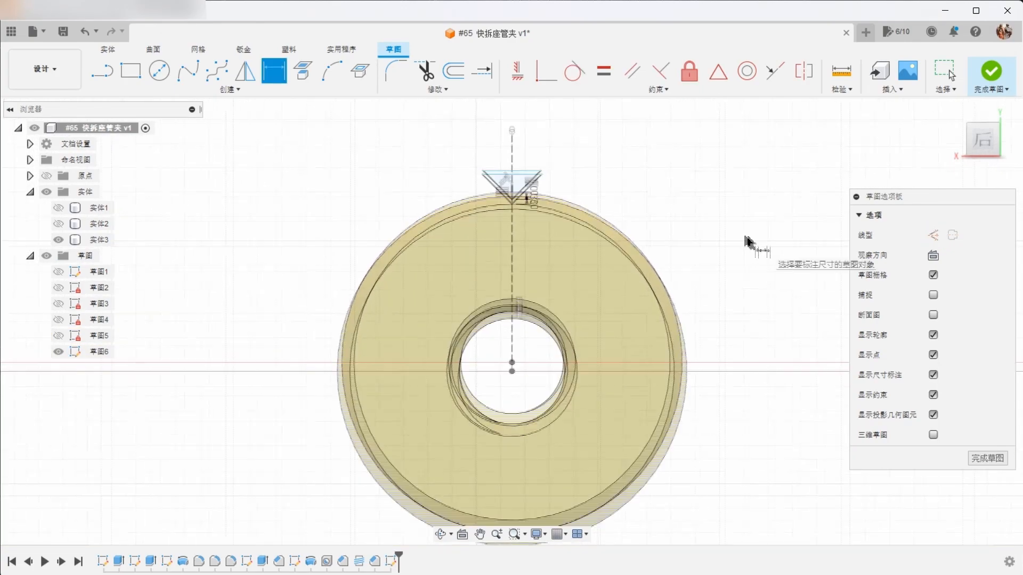
{"action": "scroll", "coordinate": [678, 245], "scroll_direction": "up", "scroll_amount": 4}
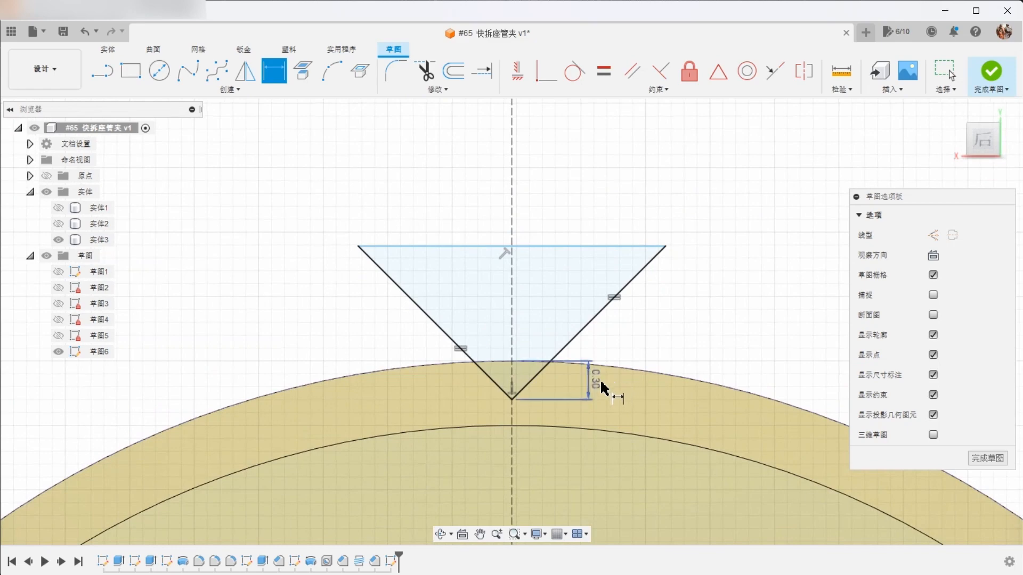
{"action": "left_click_drag", "start_coordinate": [603, 388], "coordinate": [669, 326]}
{"action": "key", "text": "Escape"}
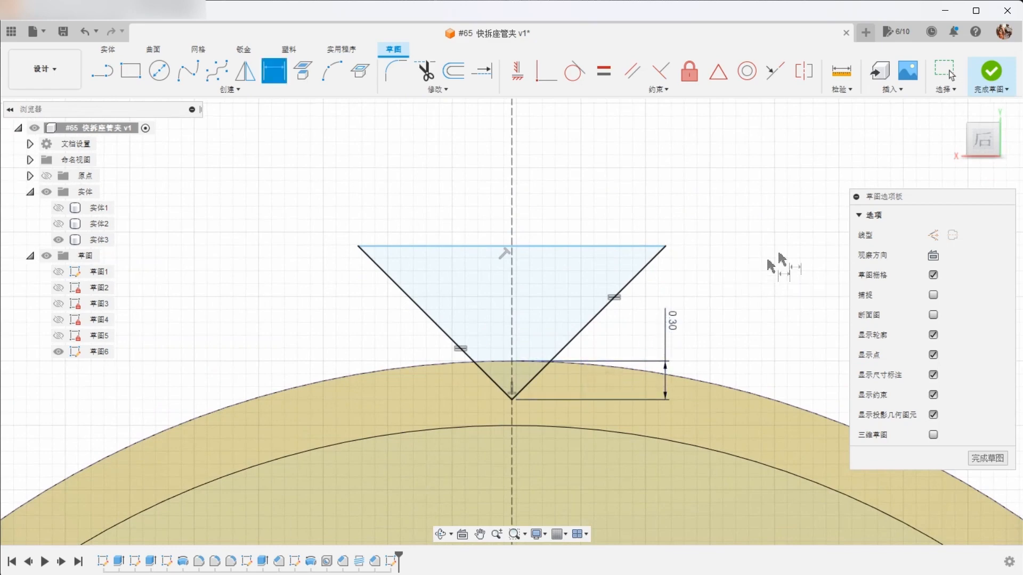
{"action": "left_click", "coordinate": [990, 72]}
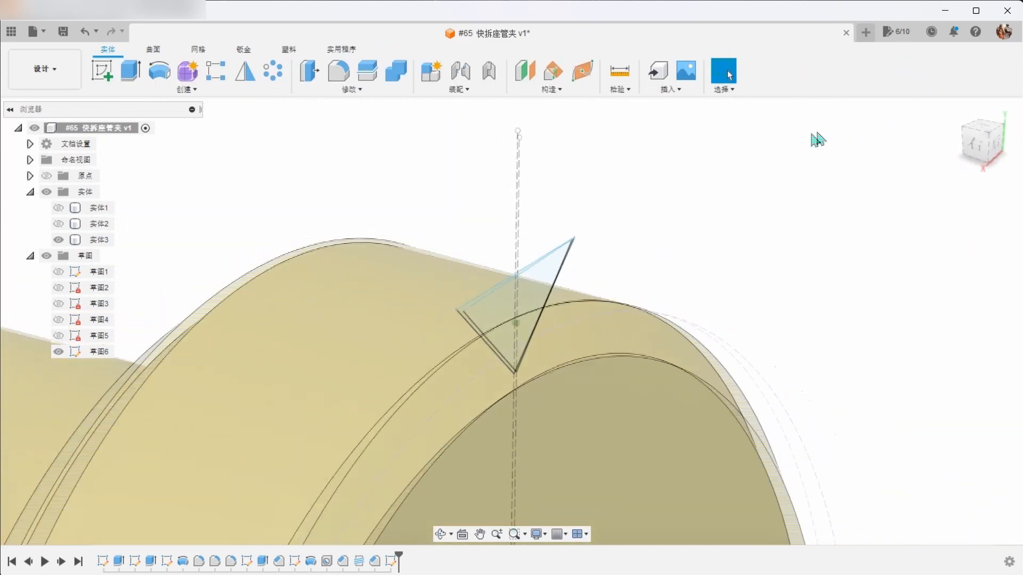
Extrude the triangular profile into the nut as a cut (剪切) with extent 全部 (All) to make a V-groove across the wide rim
{"action": "left_click", "coordinate": [131, 72]}
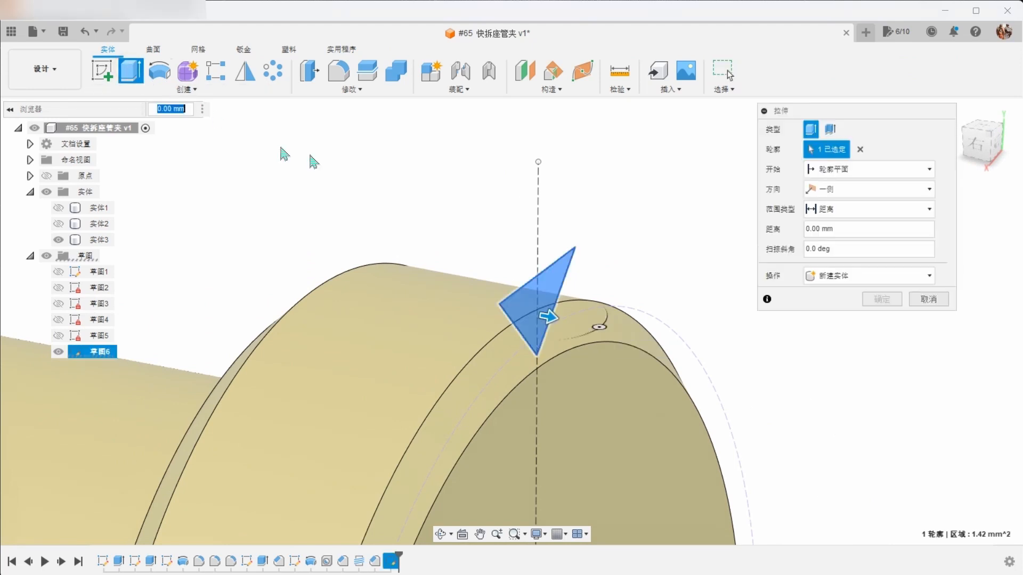
{"action": "left_click_drag", "start_coordinate": [554, 314], "coordinate": [284, 268]}
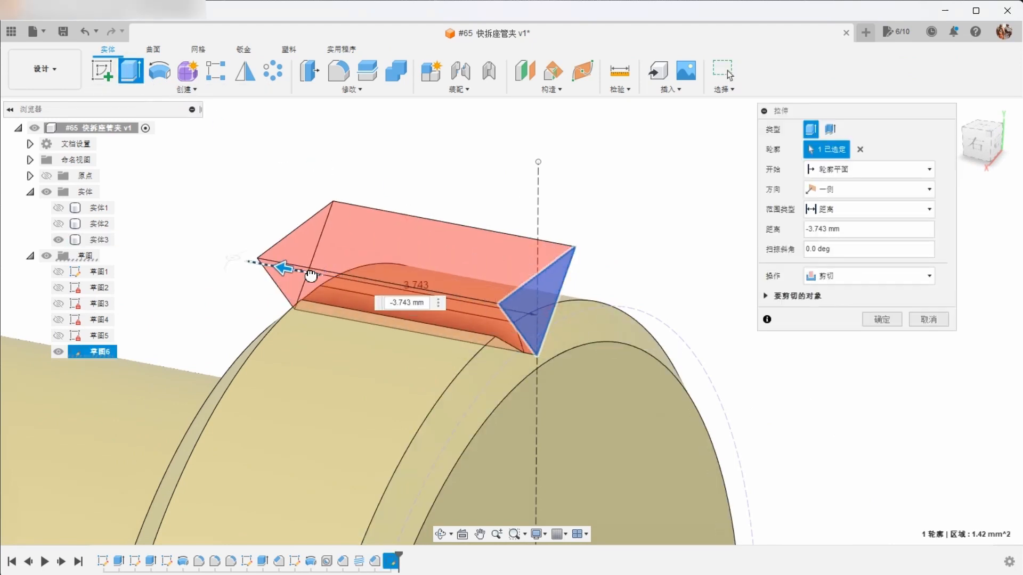
{"action": "left_click", "coordinate": [850, 213]}
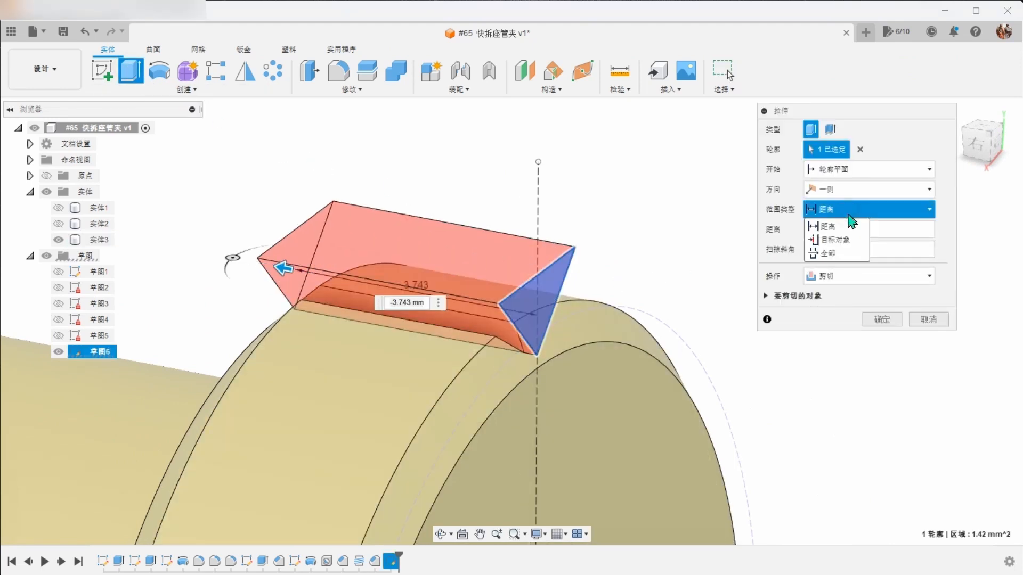
{"action": "left_click", "coordinate": [845, 252]}
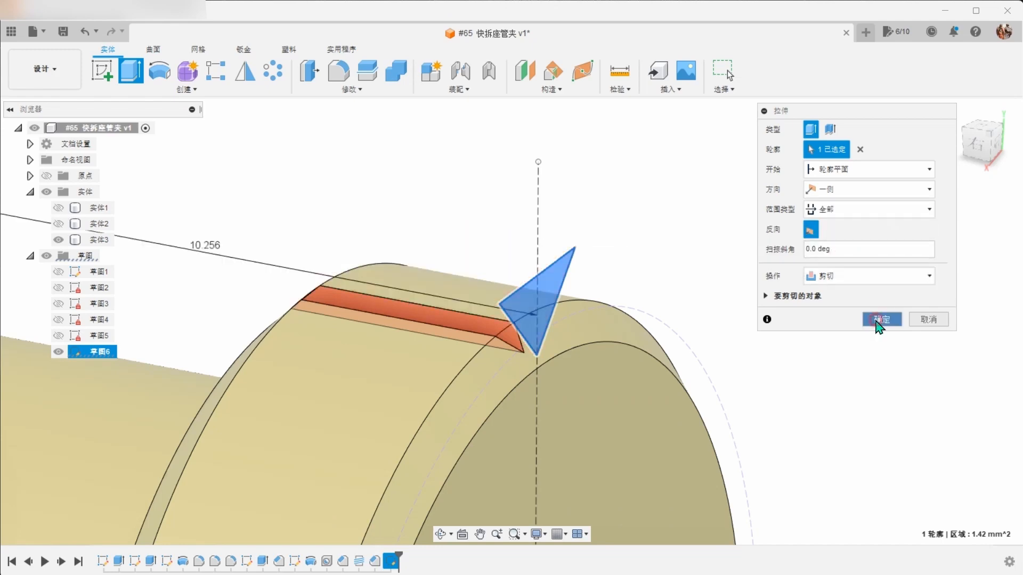
{"action": "left_click", "coordinate": [879, 320]}
{"action": "left_click", "coordinate": [847, 254]}
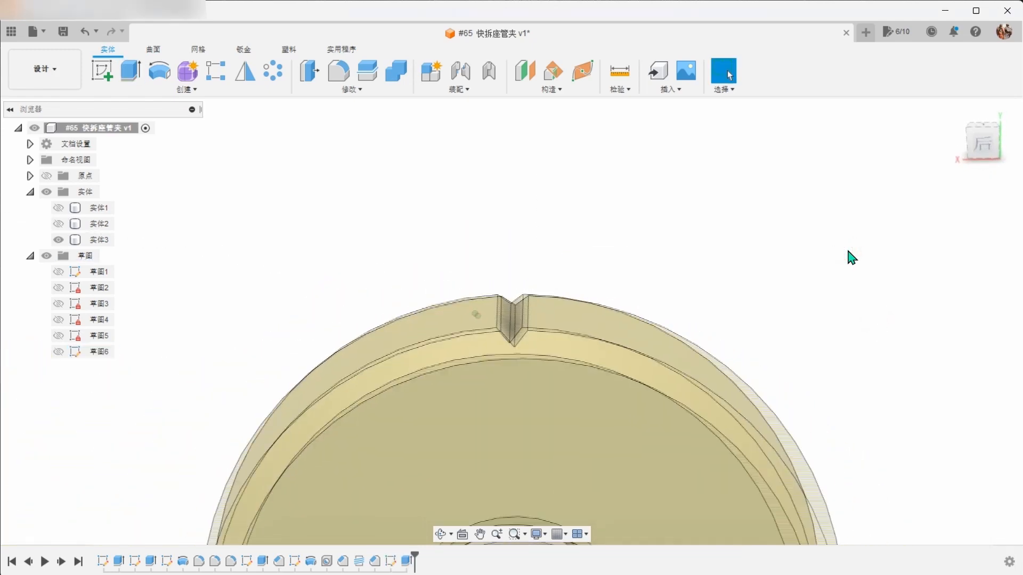
Set up a circular pattern with object type 特征 for the V-groove cut, using the nut face's outer circular edge as axis
{"action": "scroll", "coordinate": [849, 256], "scroll_direction": "down", "scroll_amount": 5}
{"action": "scroll", "coordinate": [793, 226], "scroll_direction": "up", "scroll_amount": 3}
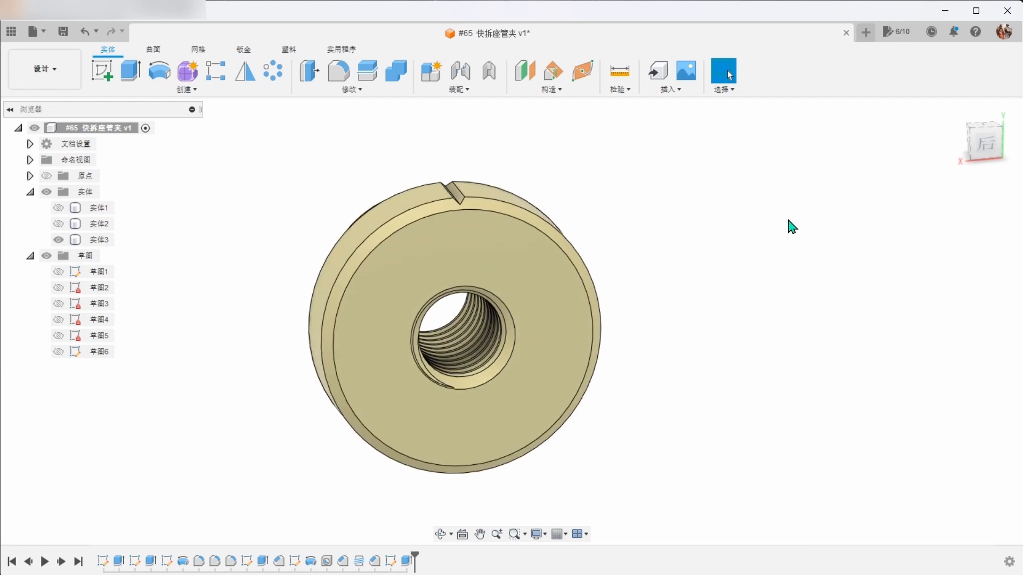
{"action": "left_click", "coordinate": [274, 75]}
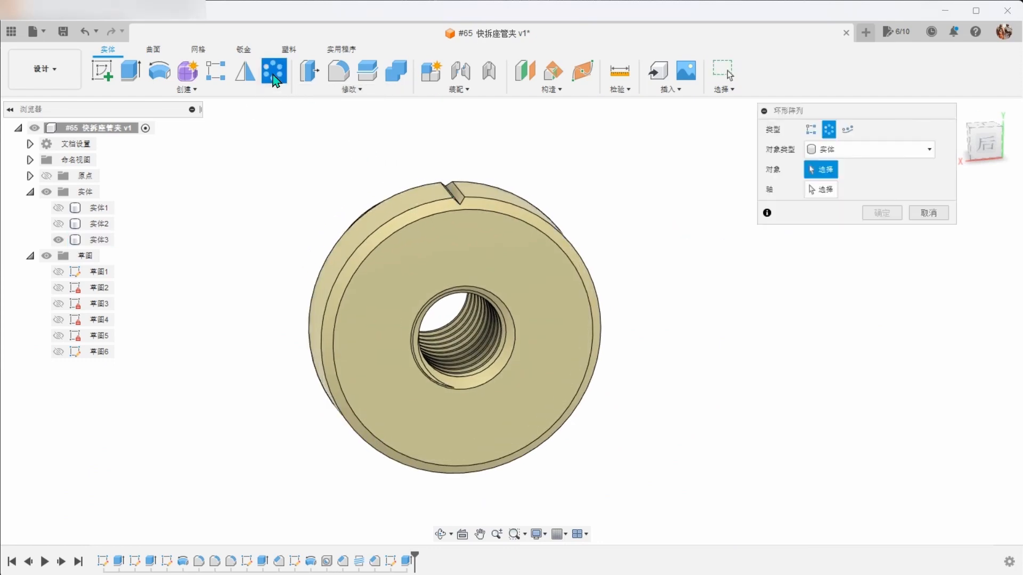
{"action": "left_click", "coordinate": [834, 152]}
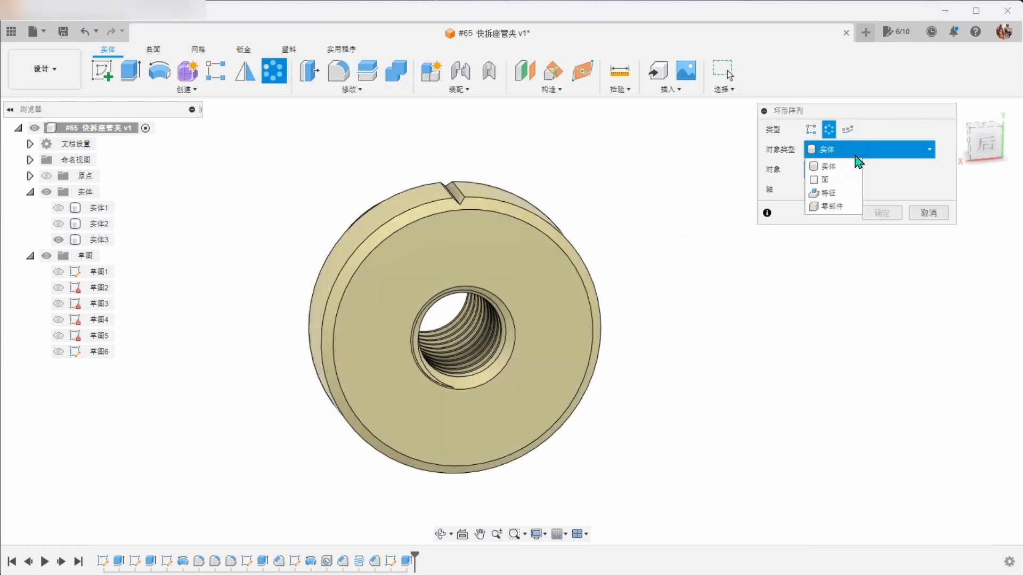
{"action": "left_click", "coordinate": [845, 198]}
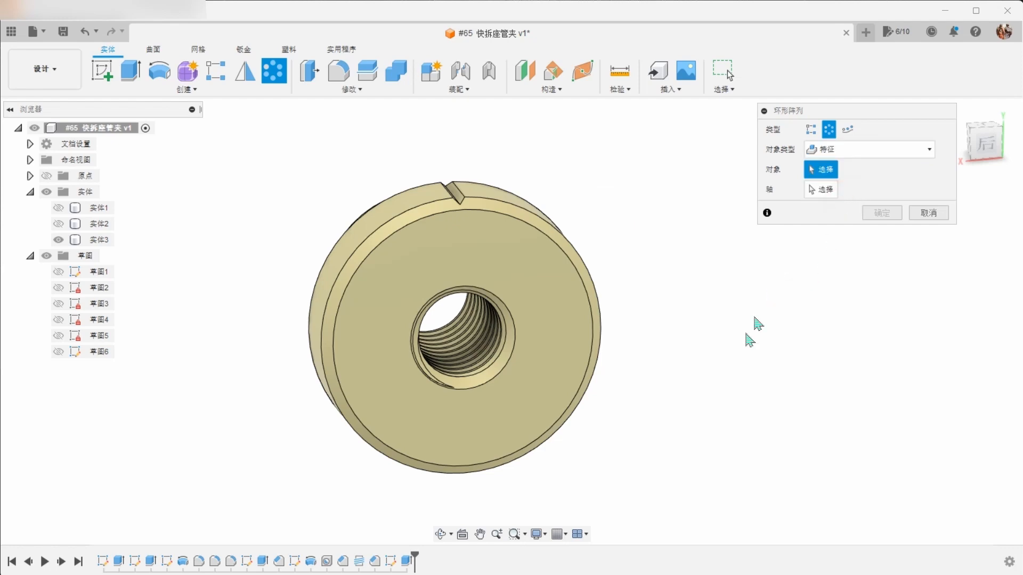
{"action": "left_click", "coordinate": [408, 561]}
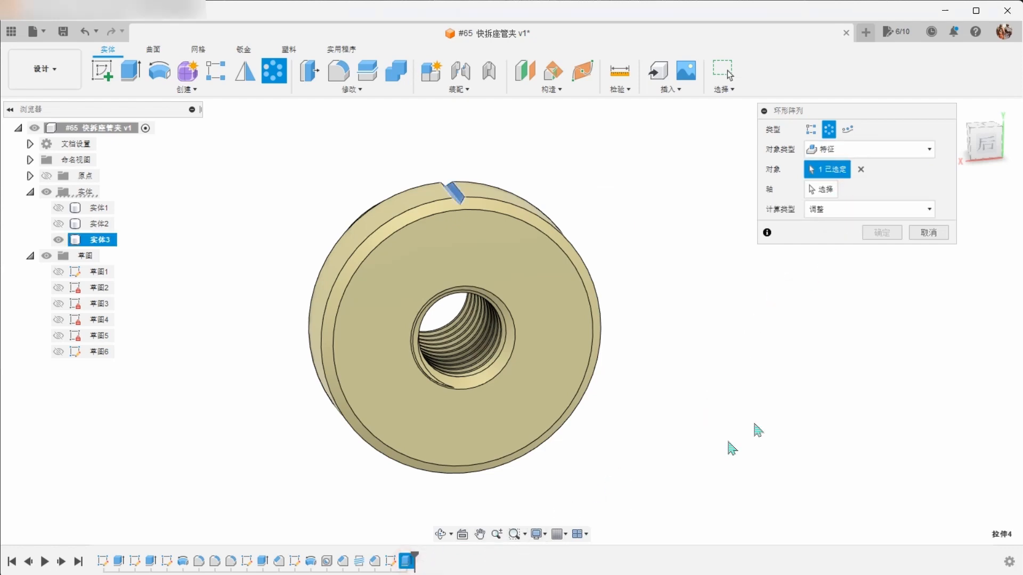
{"action": "left_click", "coordinate": [820, 189]}
{"action": "middle_click_drag", "start_coordinate": [783, 240], "coordinate": [658, 339], "text": "shift"}
{"action": "left_click", "coordinate": [651, 335]}
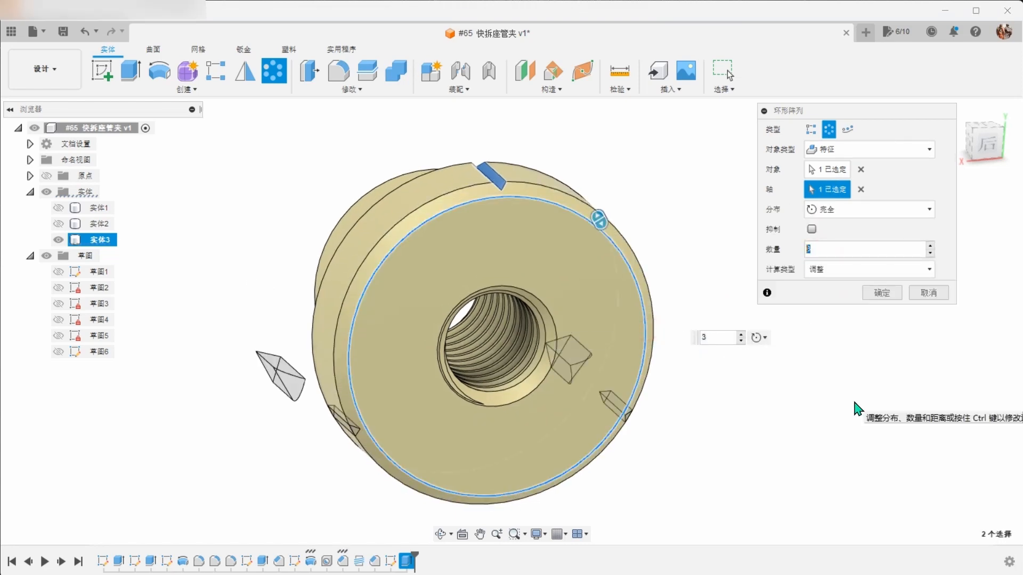
Set the circular pattern quantity to 60, change its compute type (计算类型), and apply the pattern
{"action": "key", "text": "Return"}
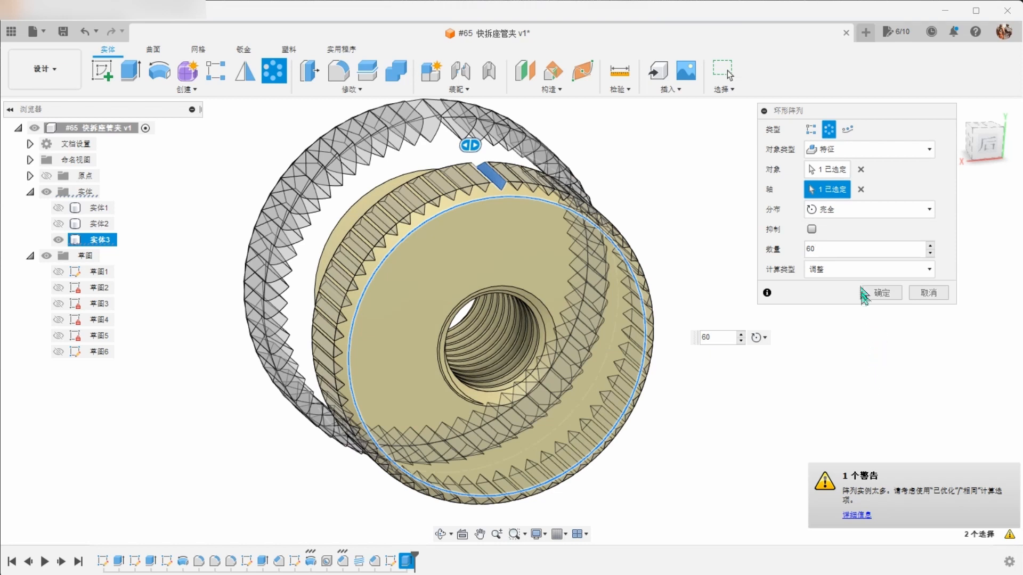
{"action": "left_click", "coordinate": [815, 269]}
{"action": "left_click", "coordinate": [831, 296]}
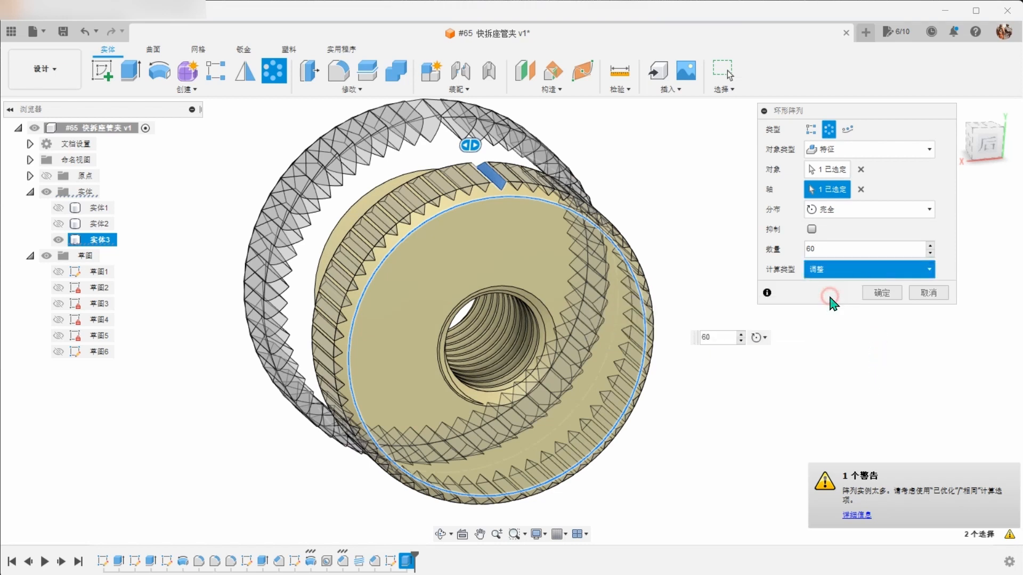
{"action": "left_click", "coordinate": [881, 293]}
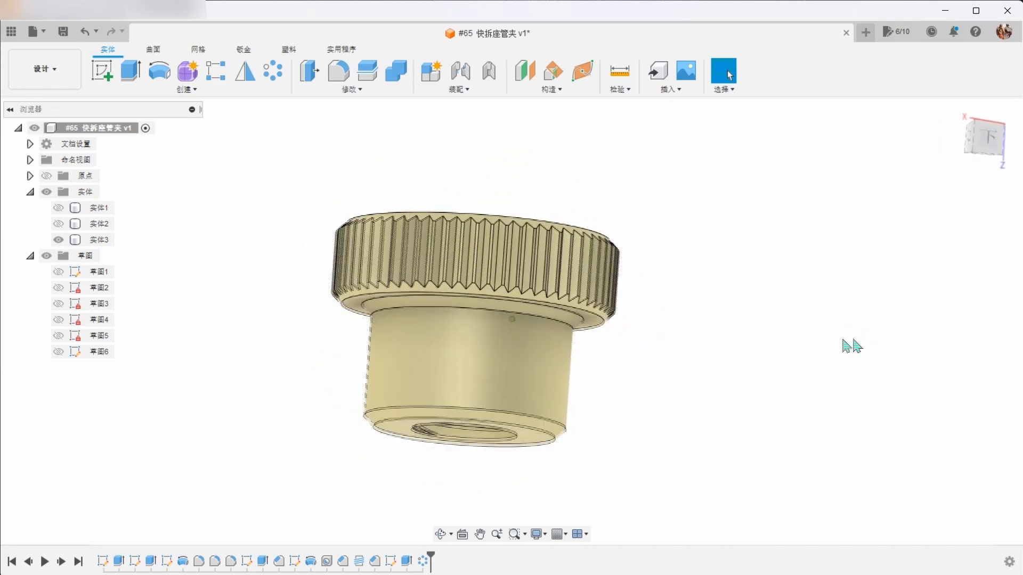
Check the knurled nut together with 实体1 and 实体2, hide all three bodies, and show 草图1
{"action": "left_click", "coordinate": [59, 225]}
{"action": "left_click", "coordinate": [60, 211]}
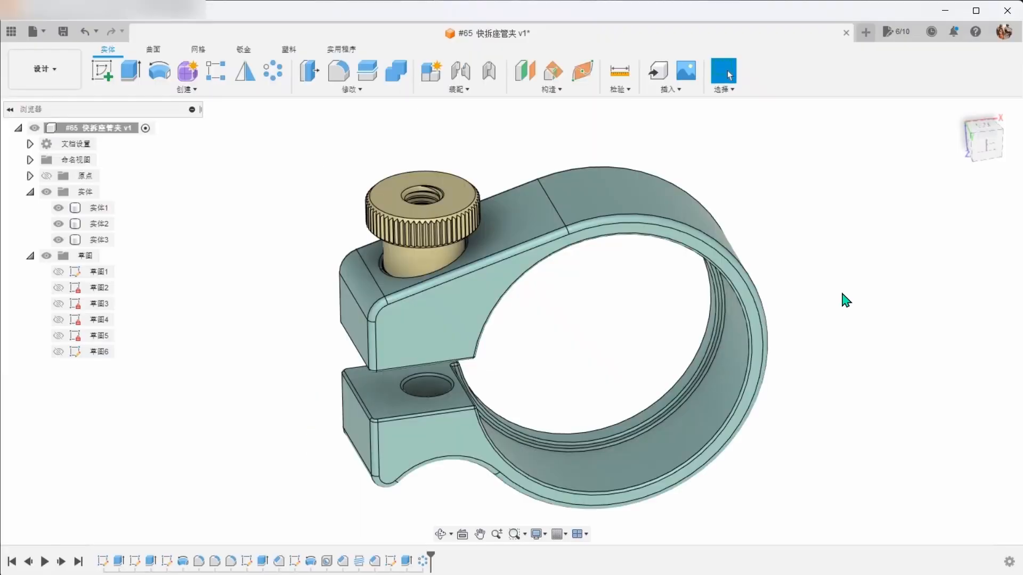
{"action": "left_click", "coordinate": [59, 207]}
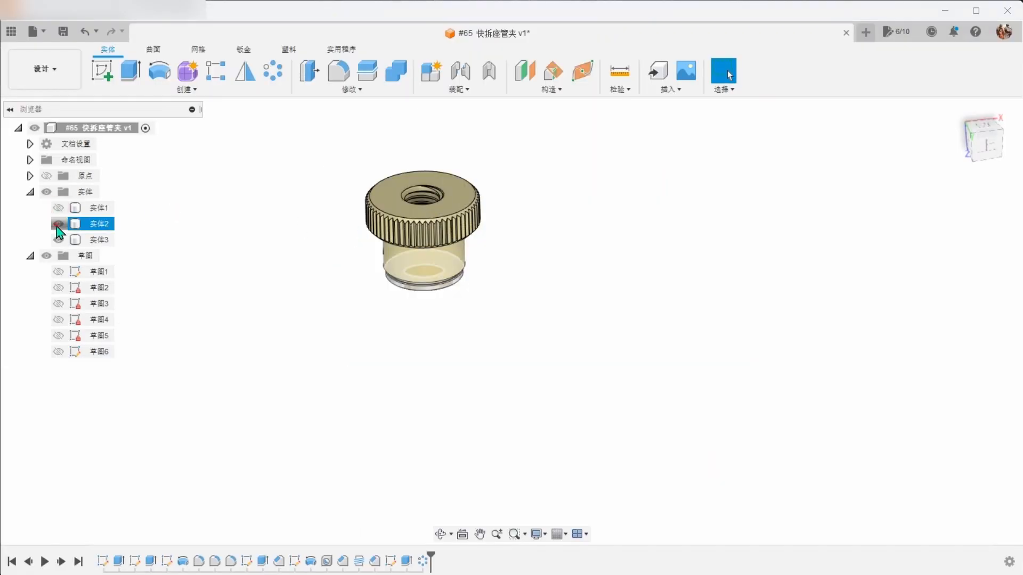
{"action": "left_click", "coordinate": [58, 224]}
{"action": "left_click", "coordinate": [58, 239]}
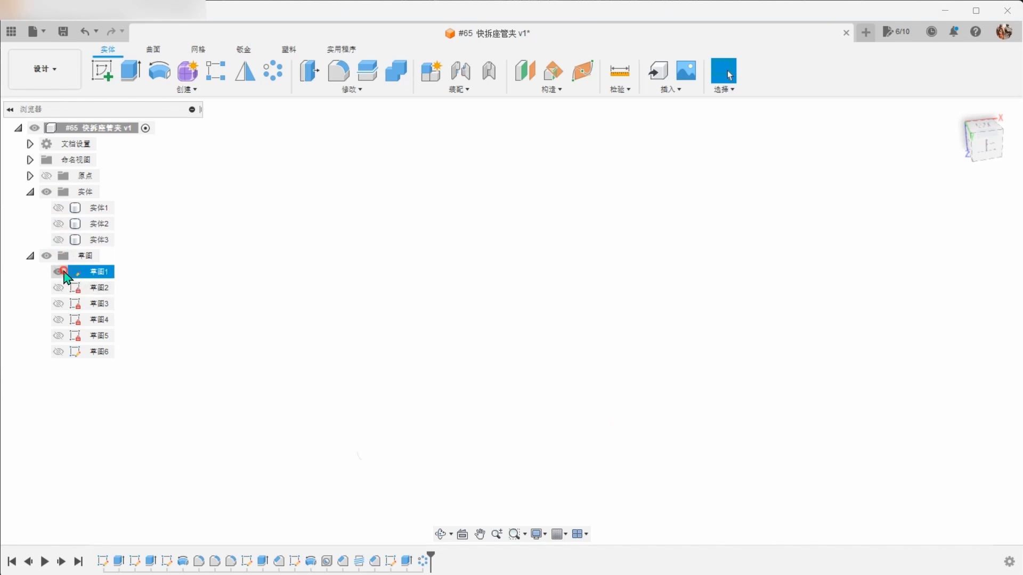
{"action": "scroll", "coordinate": [778, 272], "scroll_direction": "down", "scroll_amount": 2}
{"action": "mouse_move", "coordinate": [778, 271]}
{"action": "middle_mouse_down", "text": "shift"}
{"action": "mouse_move", "coordinate": [849, 272]}
{"action": "mouse_move", "coordinate": [821, 275]}
{"action": "middle_mouse_up", "text": "shift"}
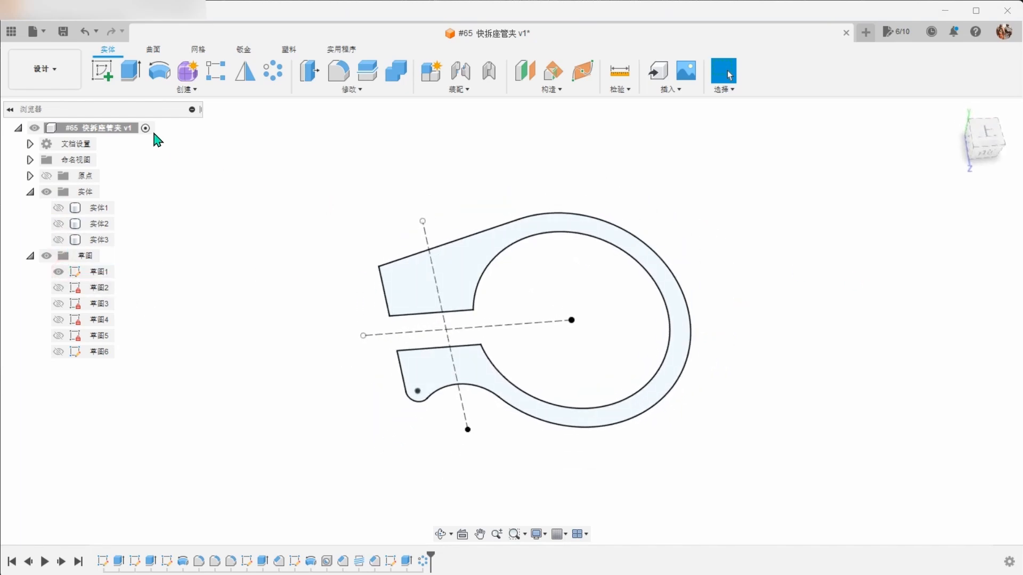
Create a sketch on the clamp profile's plane and project 草图1's concave arc and its centre point
{"action": "left_click", "coordinate": [102, 70]}
{"action": "left_click", "coordinate": [637, 367]}
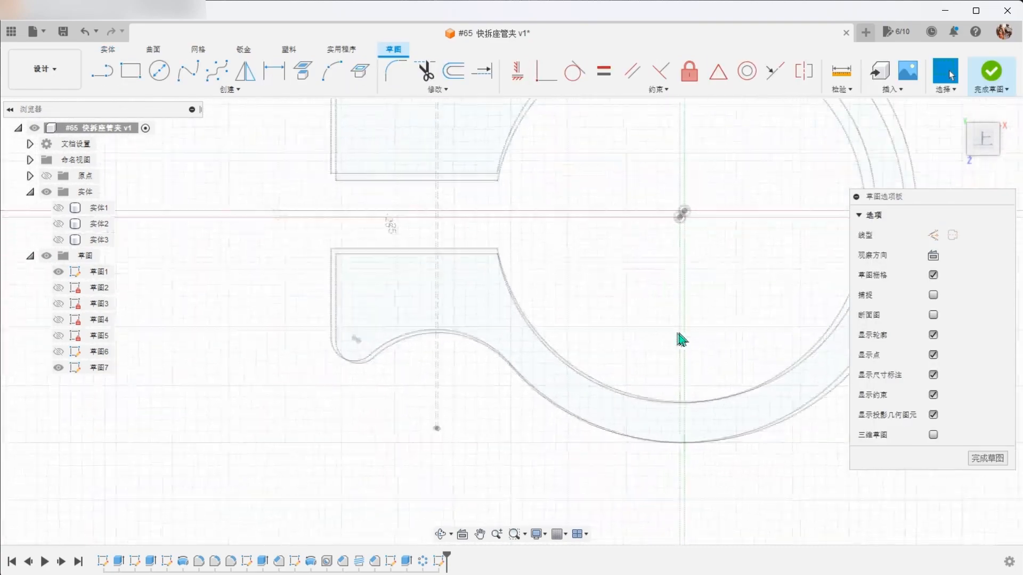
{"action": "left_click", "coordinate": [303, 72]}
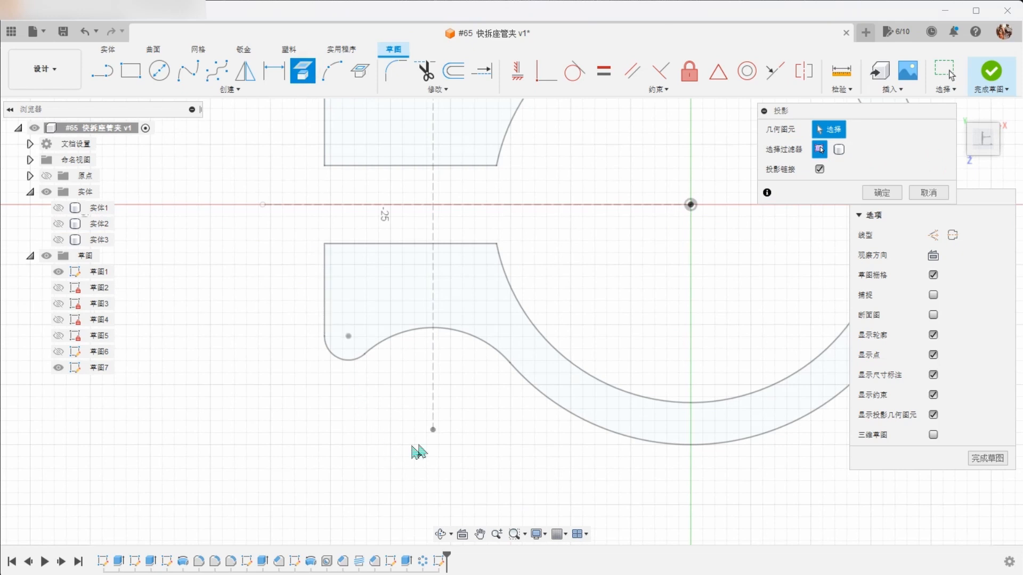
{"action": "left_click", "coordinate": [434, 433]}
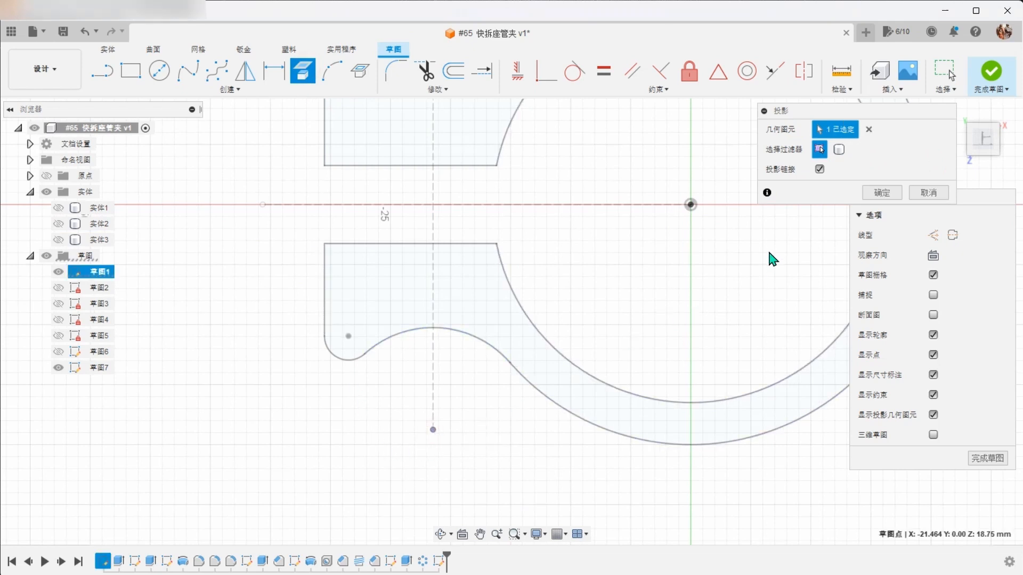
{"action": "left_click", "coordinate": [474, 337]}
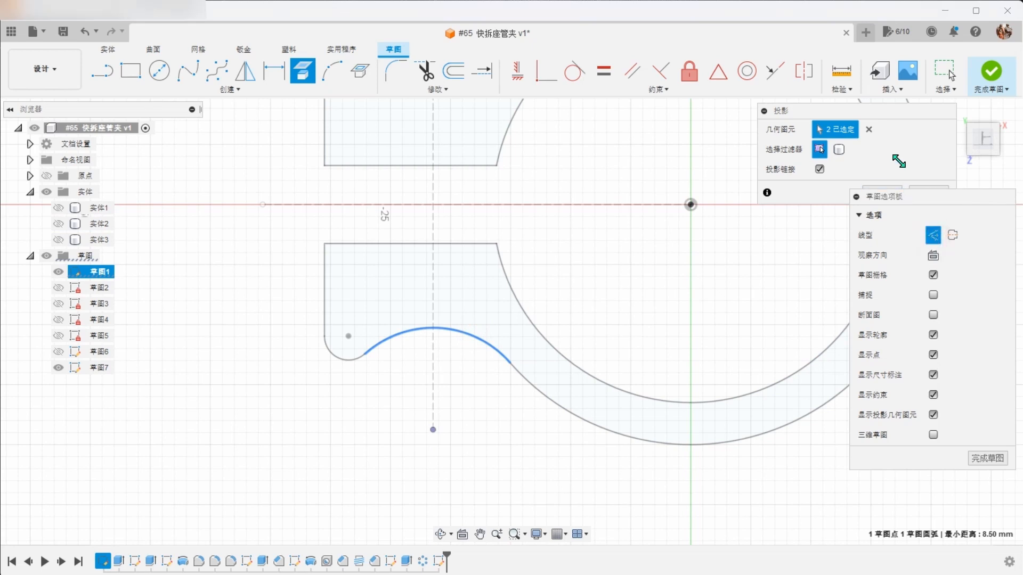
{"action": "left_click", "coordinate": [879, 192]}
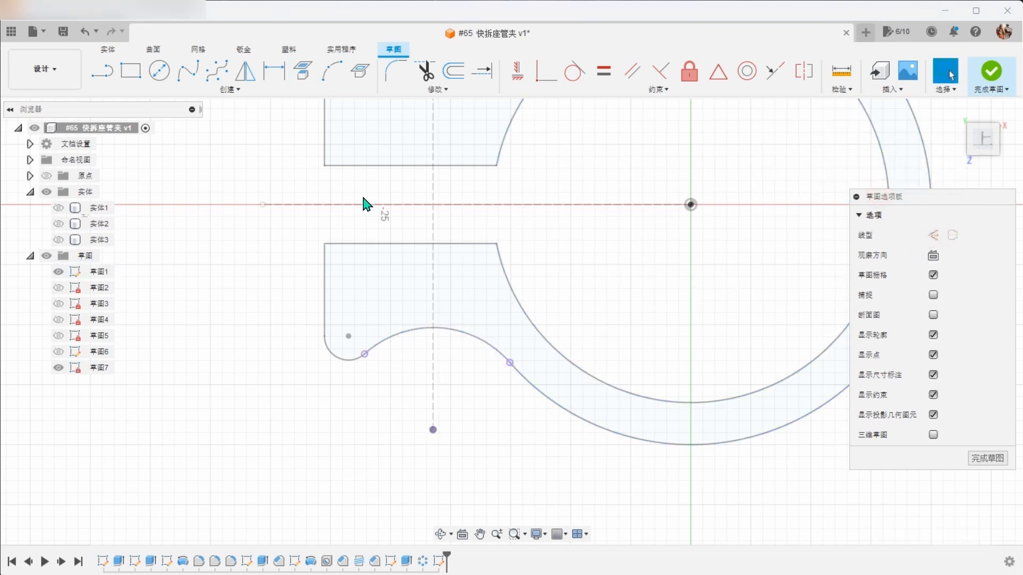
Draw an 8.5 mm radius centre-point arc about the projected point, from the projected arc's ring-side end to just past its other end
{"action": "left_click", "coordinate": [332, 72]}
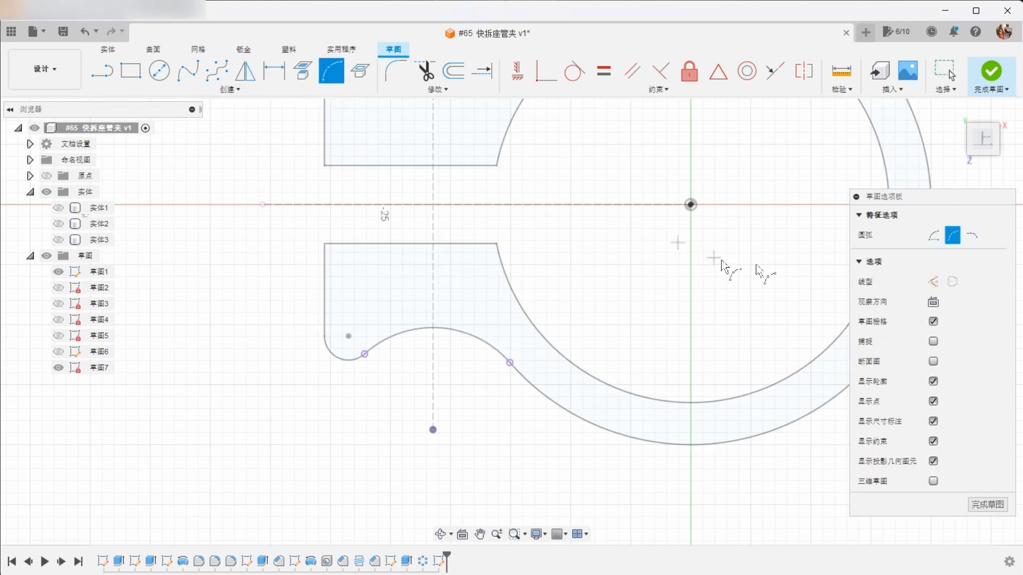
{"action": "left_click", "coordinate": [937, 238]}
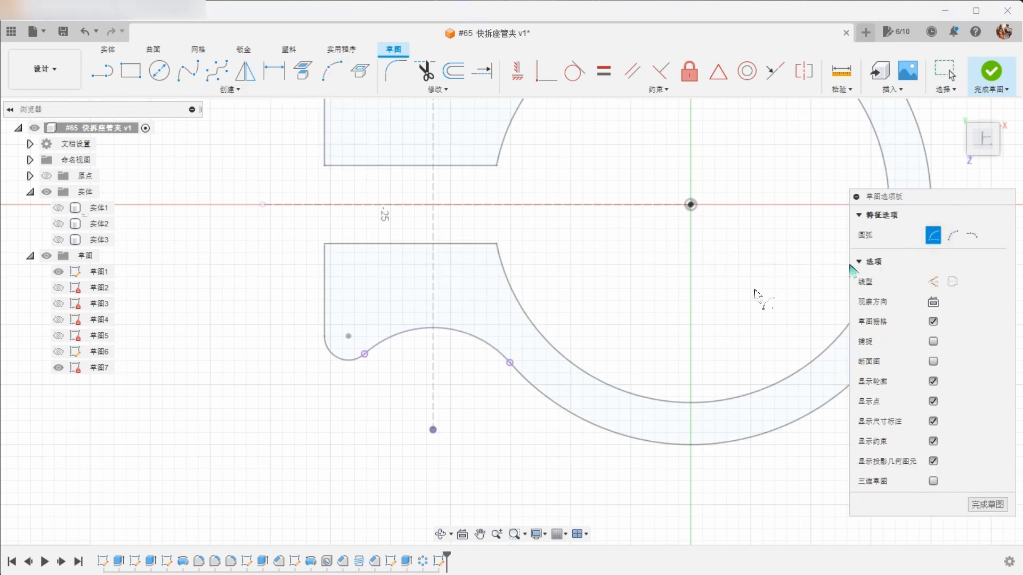
{"action": "left_click", "coordinate": [433, 429]}
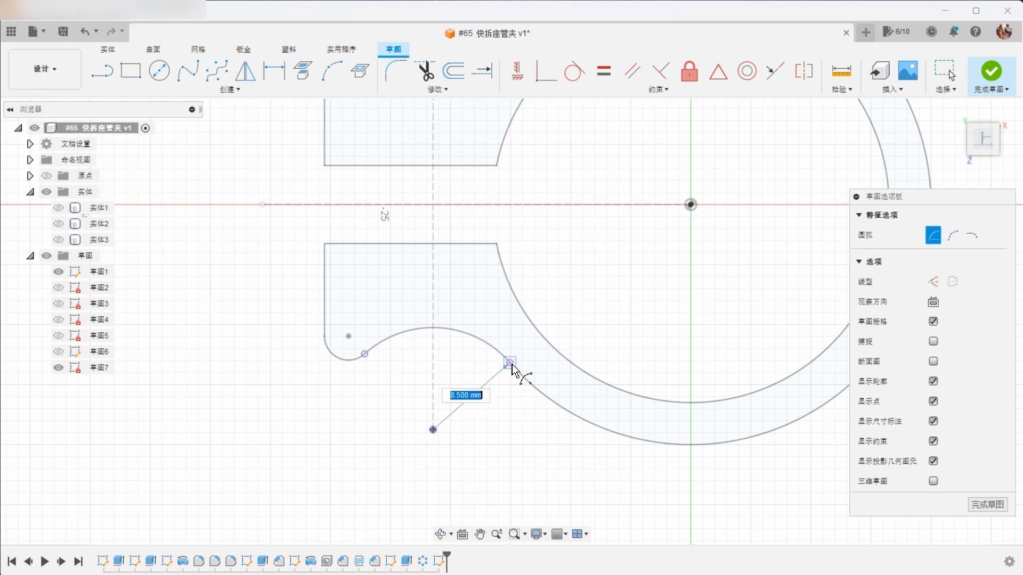
{"action": "left_click", "coordinate": [509, 363]}
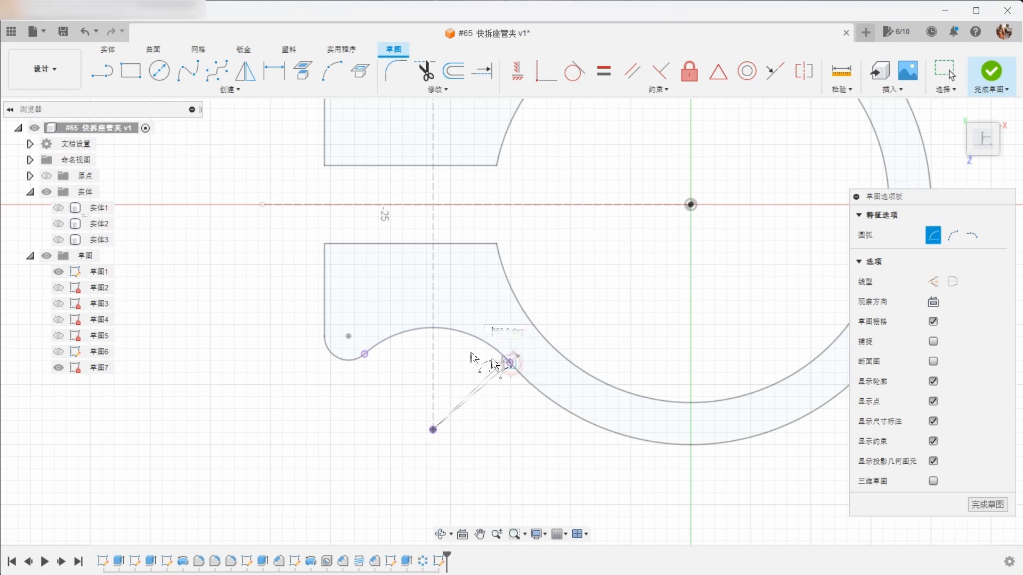
{"action": "left_click", "coordinate": [350, 369]}
{"action": "right_click", "coordinate": [469, 447]}
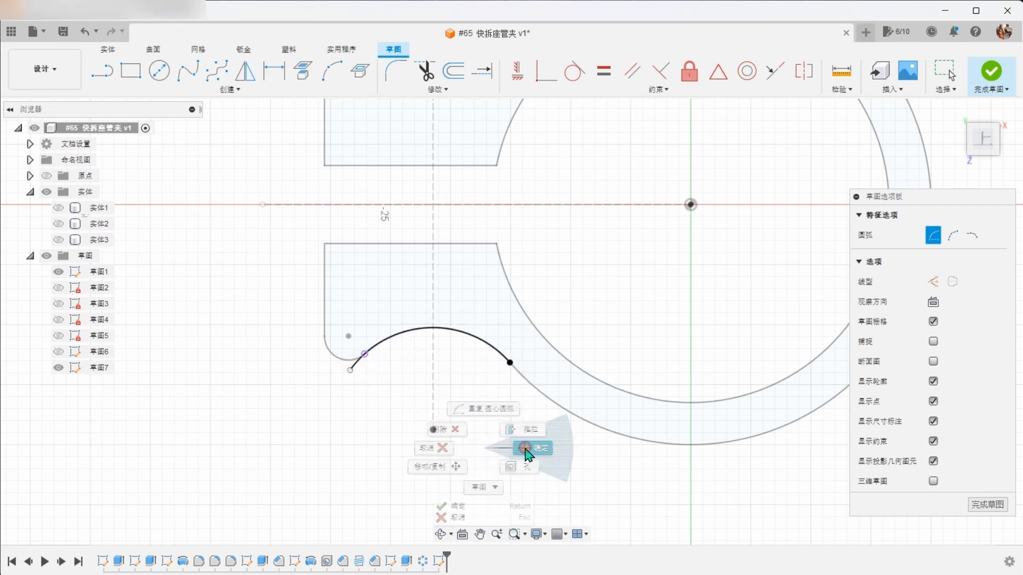
{"action": "left_click", "coordinate": [528, 455]}
Constrain the new arc's two endpoints to be horizontally aligned
{"action": "scroll", "coordinate": [529, 454], "scroll_direction": "up", "scroll_amount": 4}
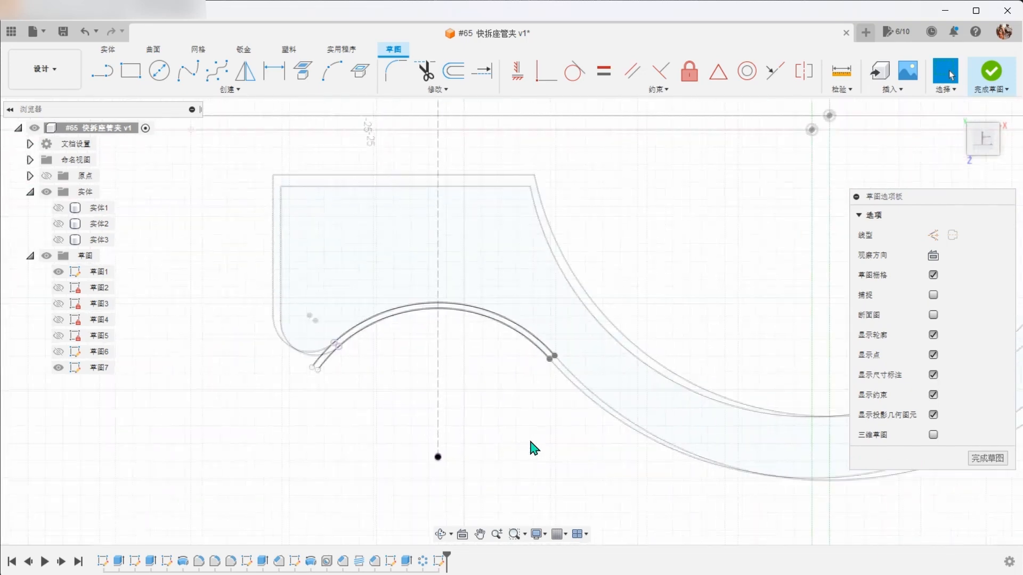
{"action": "left_click", "coordinate": [561, 357]}
{"action": "left_click", "coordinate": [301, 370]}
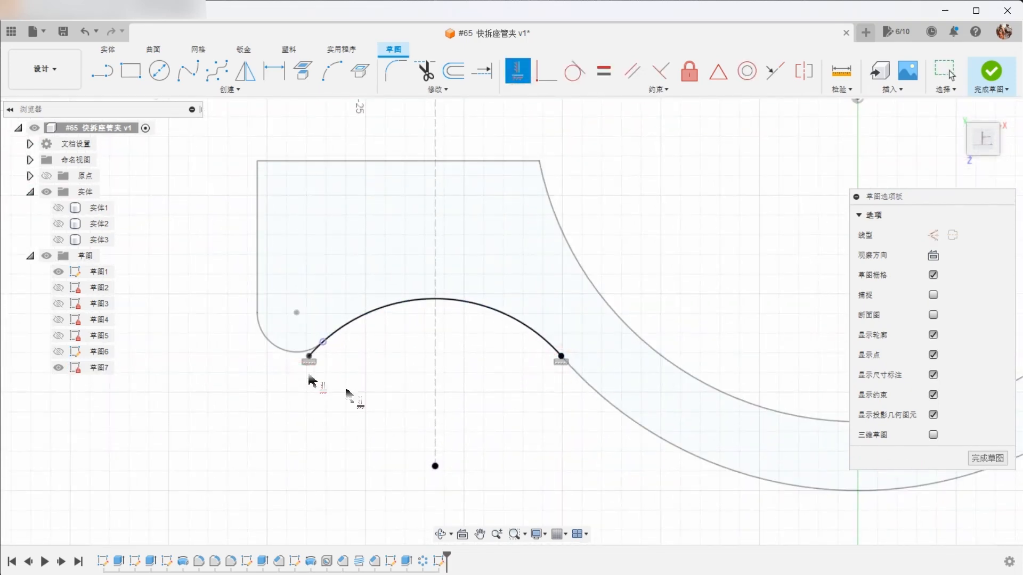
{"action": "right_click", "coordinate": [485, 415]}
{"action": "left_click", "coordinate": [536, 421]}
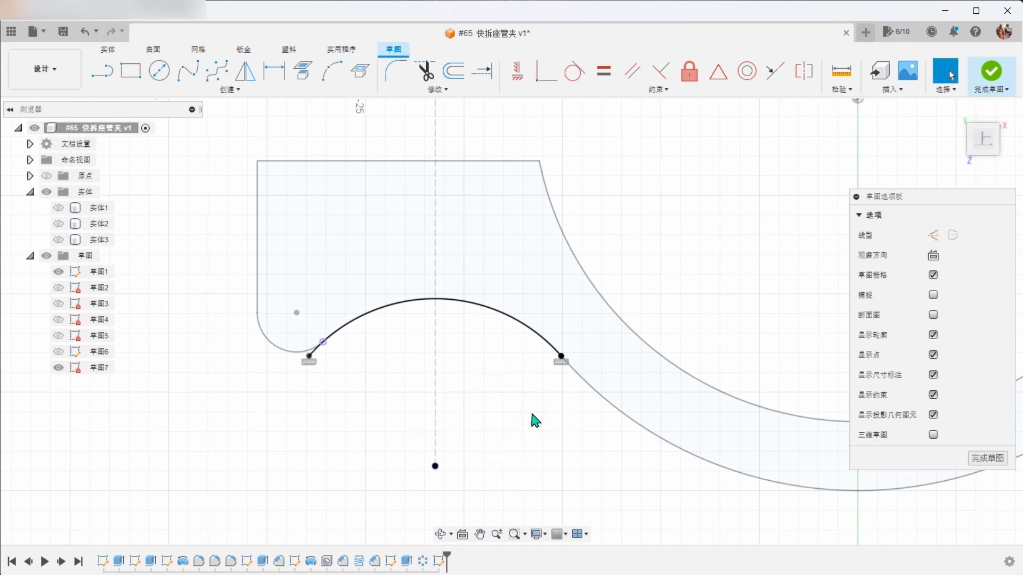
Hide 草图1, finish the arc sketch, and show the clamp body 实体1 to check the arc against its concave recess
{"action": "left_click", "coordinate": [59, 272]}
{"action": "left_click", "coordinate": [575, 448]}
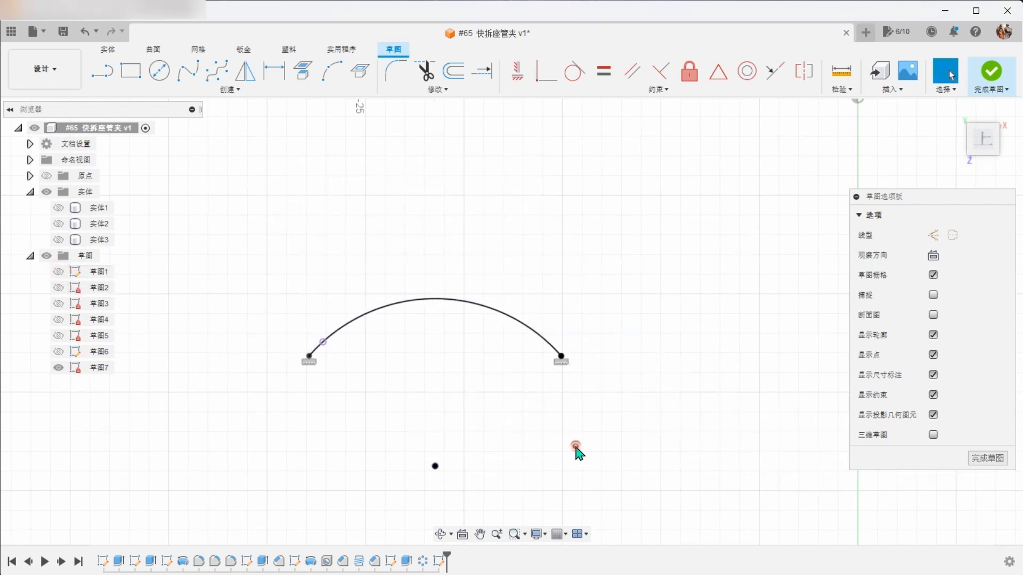
{"action": "left_click", "coordinate": [990, 74]}
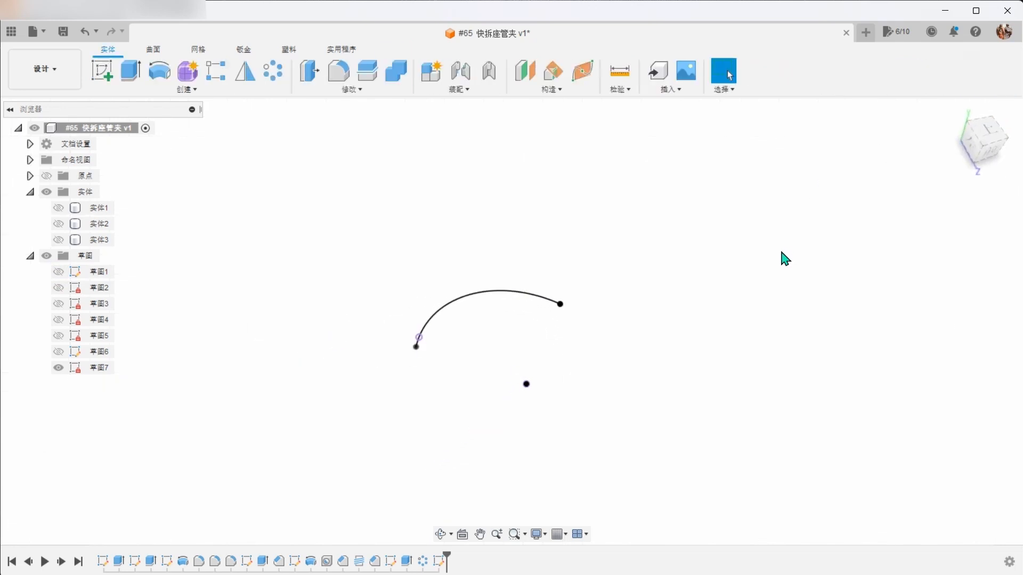
{"action": "left_click", "coordinate": [59, 208]}
{"action": "scroll", "coordinate": [605, 407], "scroll_direction": "up", "scroll_amount": 3}
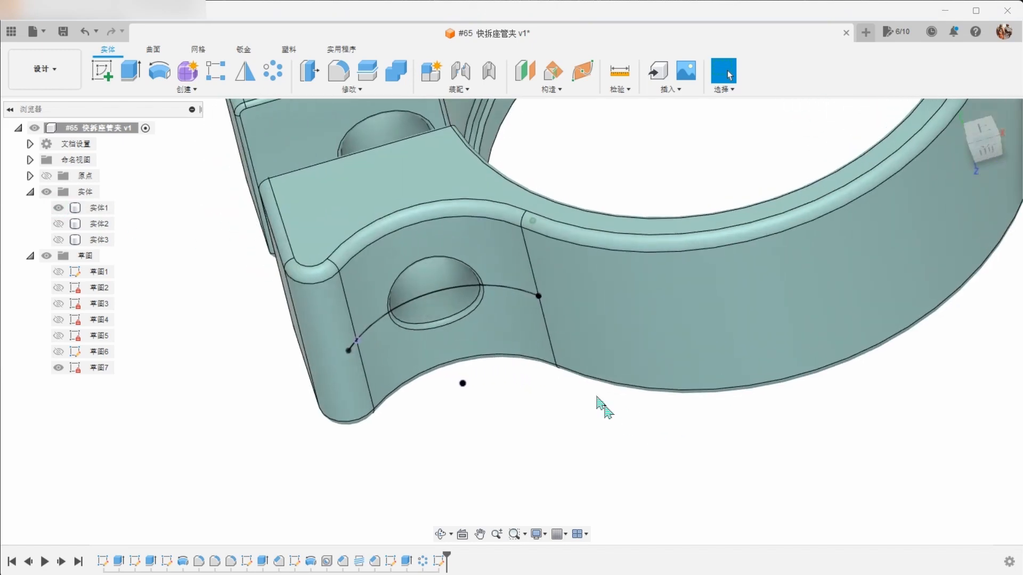
{"action": "scroll", "coordinate": [605, 408], "scroll_direction": "down", "scroll_amount": 3}
{"action": "scroll", "coordinate": [592, 439], "scroll_direction": "up", "scroll_amount": 4}
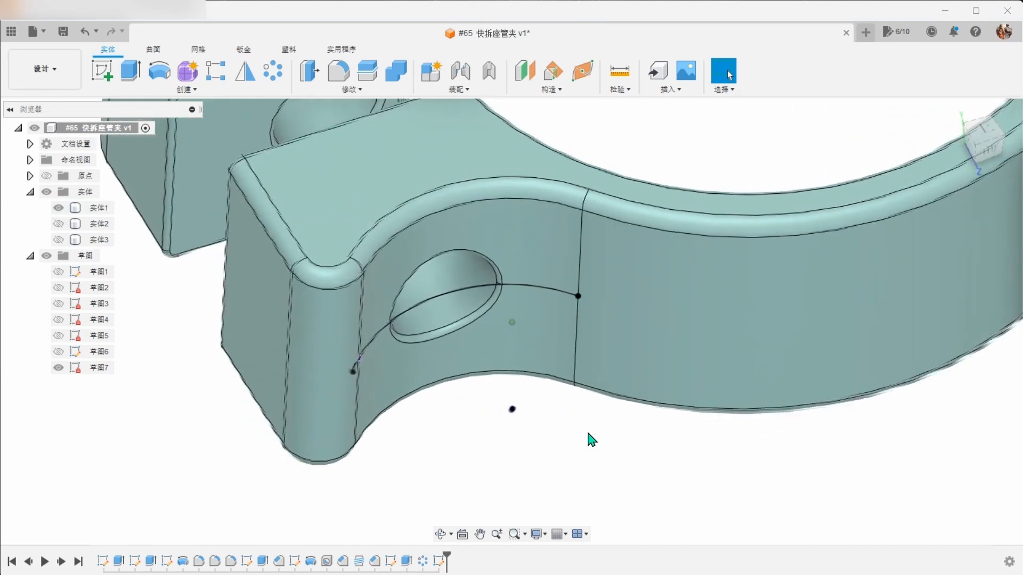
{"action": "left_click", "coordinate": [589, 434]}
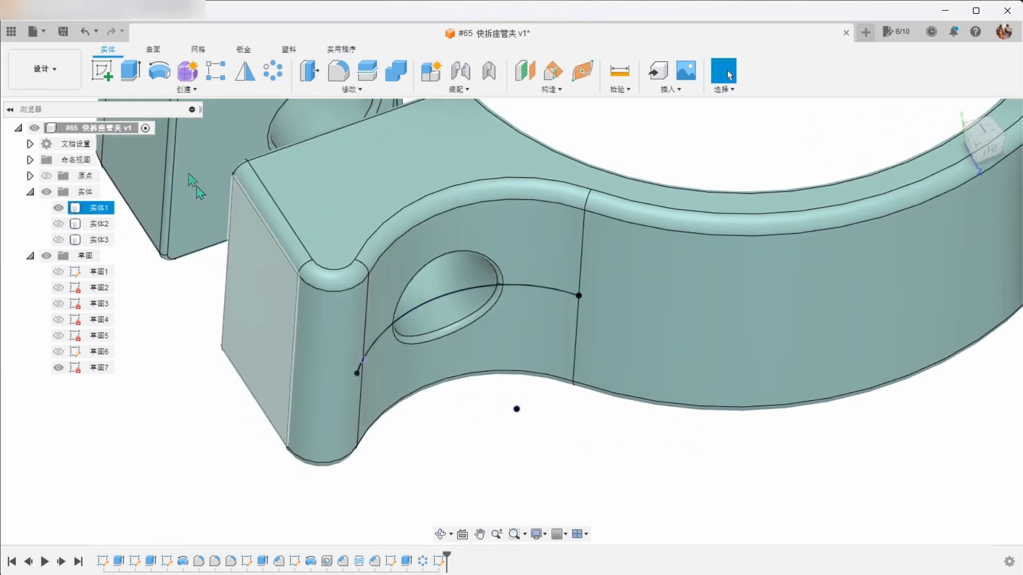
Set up a thin extrusion of the new arc, symmetric about the profile plane with a whole length of 14 mm
{"action": "left_click", "coordinate": [131, 74]}
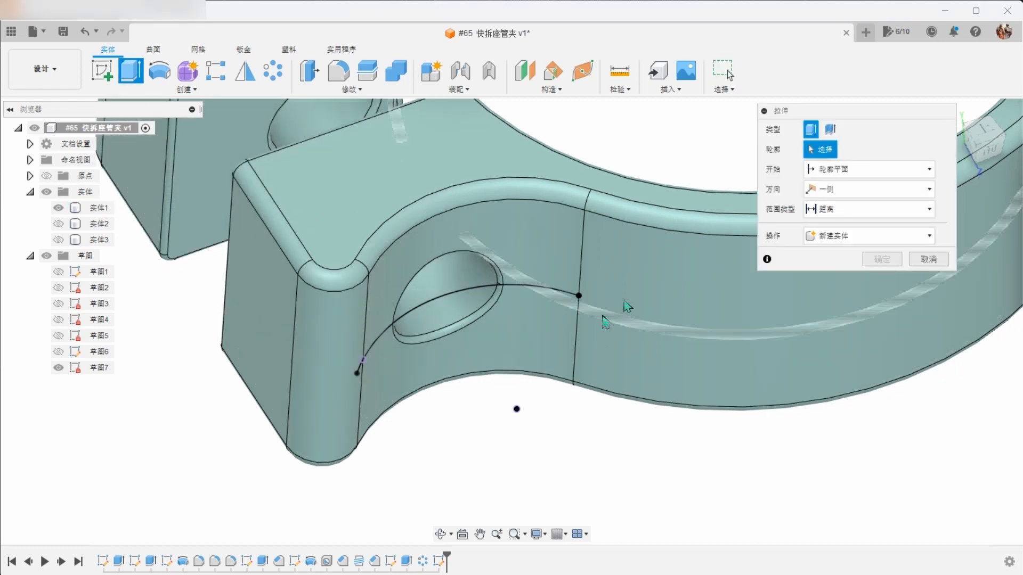
{"action": "left_click", "coordinate": [829, 130]}
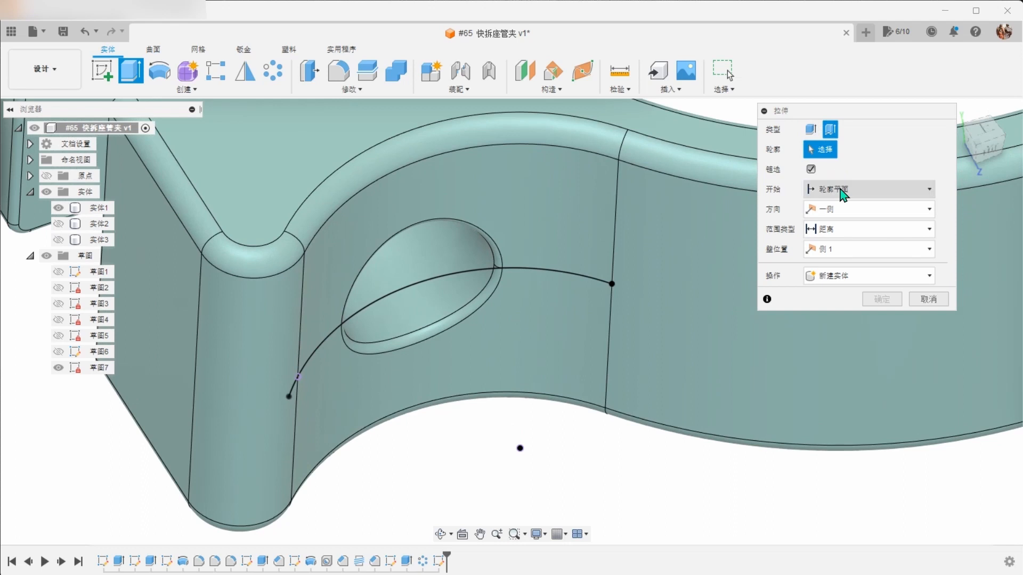
{"action": "left_click", "coordinate": [557, 279]}
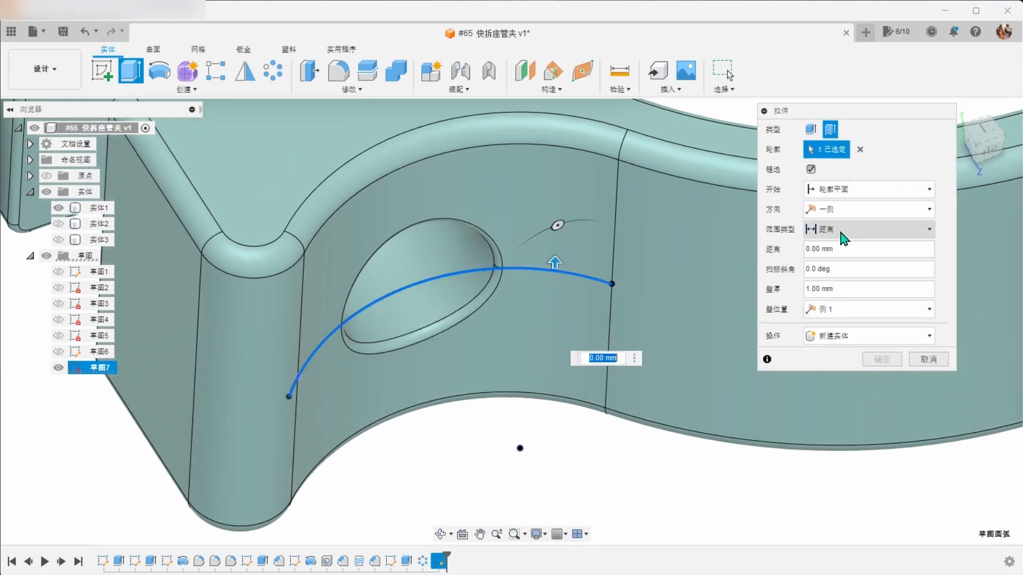
{"action": "left_click", "coordinate": [844, 238]}
{"action": "left_click", "coordinate": [845, 209]}
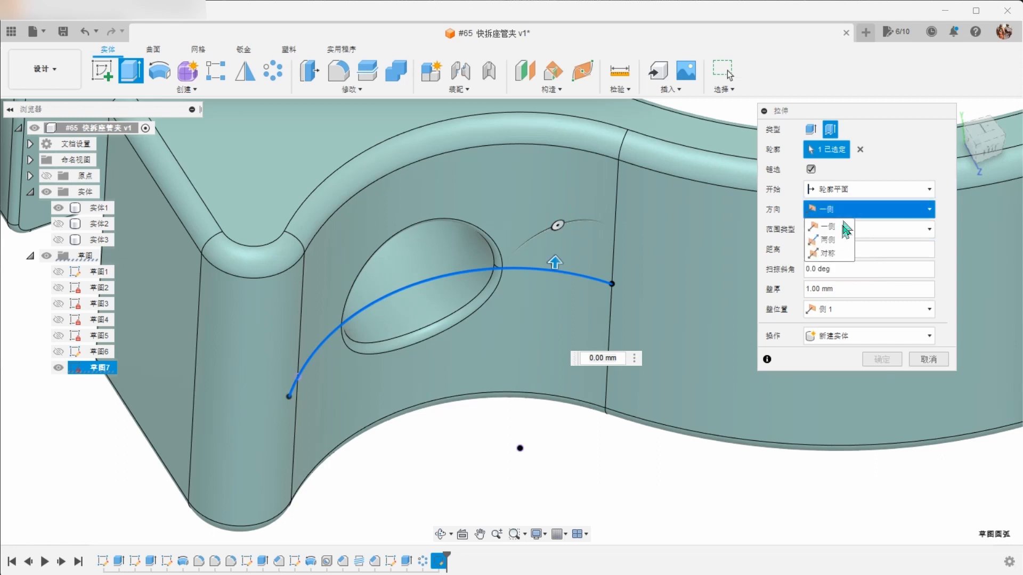
{"action": "left_click", "coordinate": [840, 254]}
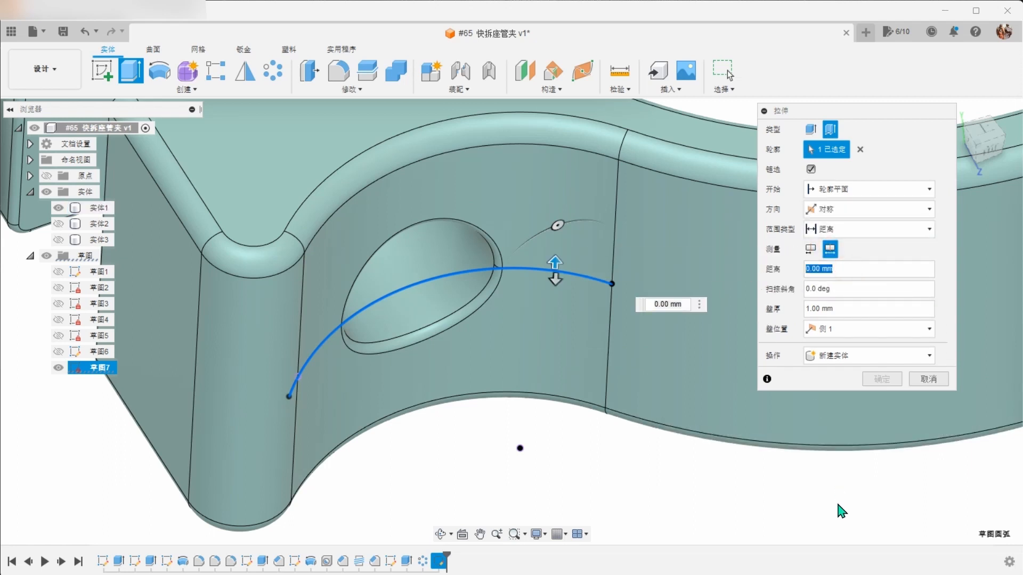
{"action": "key", "text": "Return"}
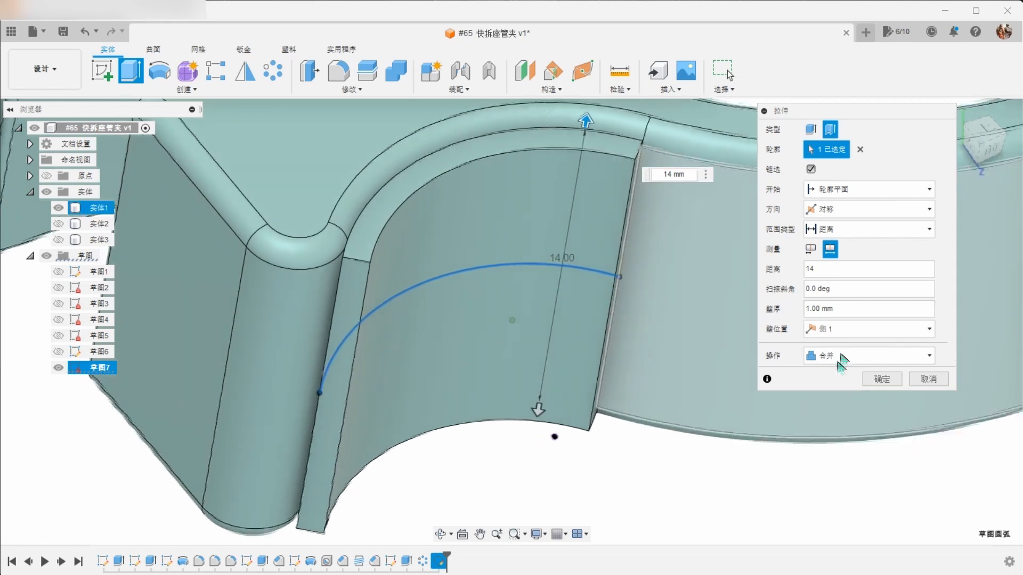
Keep the 1 mm wall on side 1 and create the thin extrusion as a new body
{"action": "left_click", "coordinate": [843, 330]}
{"action": "left_click", "coordinate": [843, 331]}
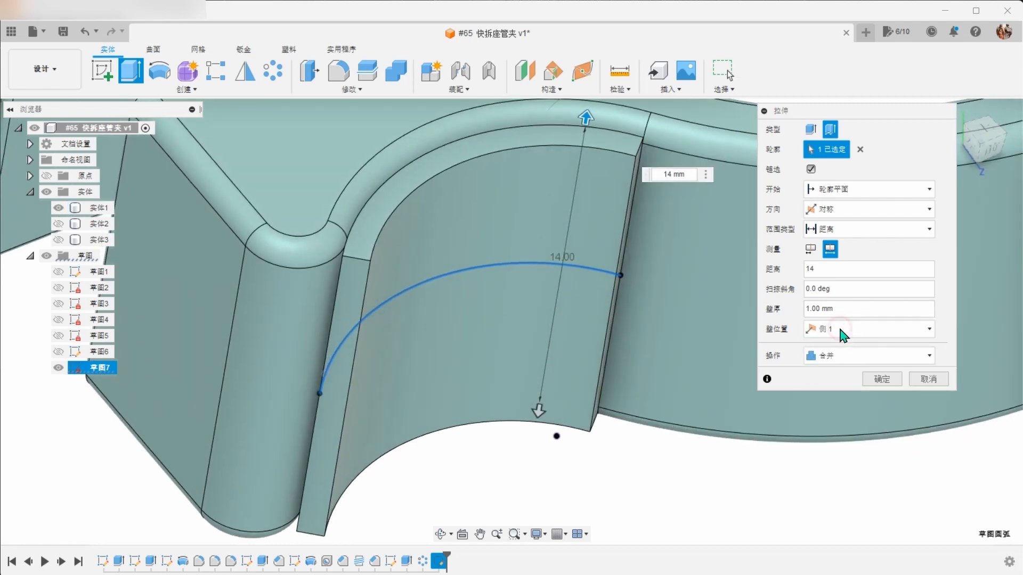
{"action": "left_click", "coordinate": [846, 357]}
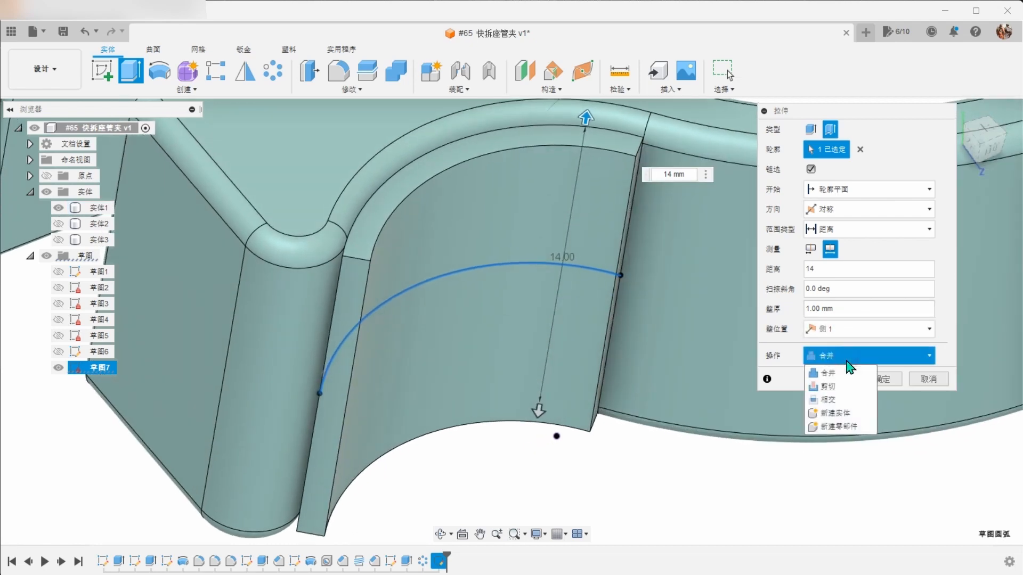
{"action": "left_click", "coordinate": [848, 415]}
{"action": "middle_click_drag", "start_coordinate": [777, 440], "coordinate": [806, 429], "text": "shift"}
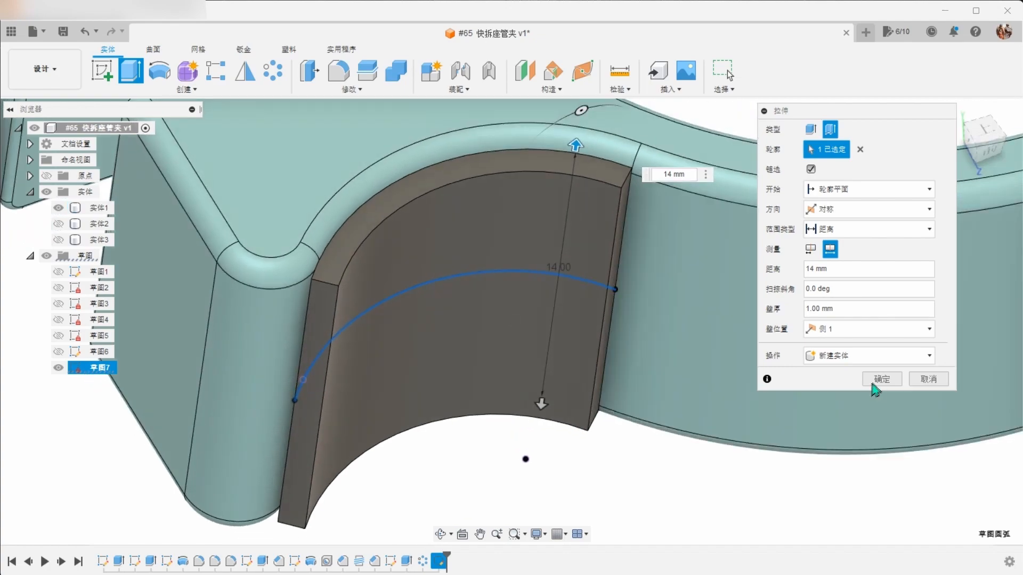
{"action": "left_click", "coordinate": [881, 379]}
Apply the polished copper appearance (铜 - 抛光) to the curved pad body
{"action": "middle_click_drag", "start_coordinate": [879, 382], "coordinate": [615, 483], "text": "shift"}
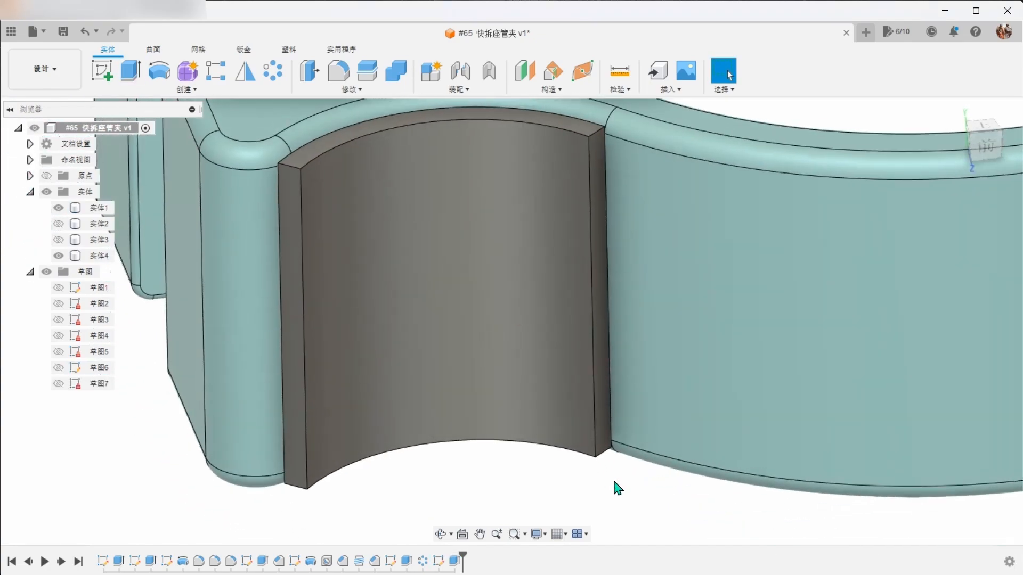
{"action": "key", "text": "a"}
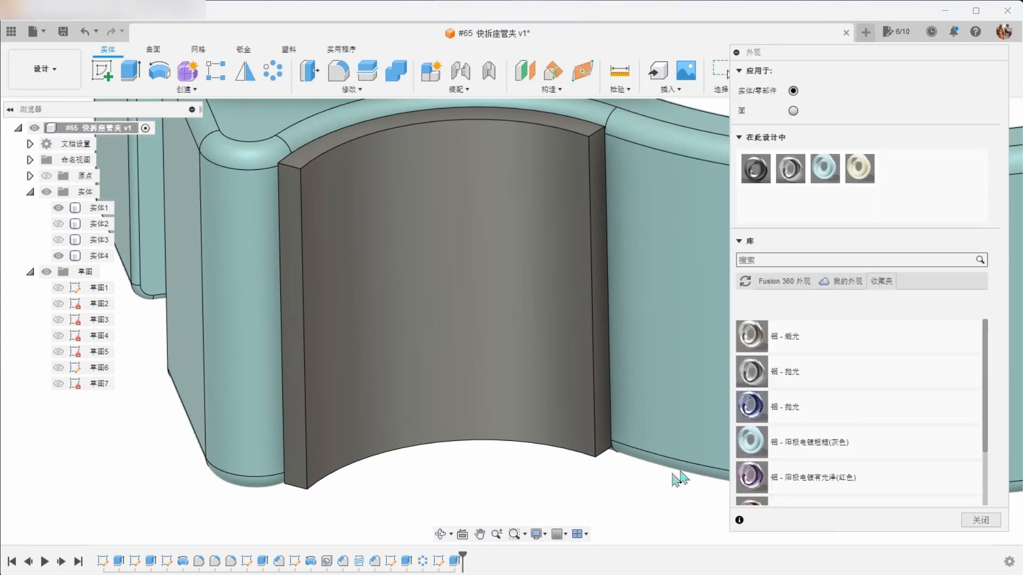
{"action": "scroll", "coordinate": [760, 406], "scroll_direction": "down", "scroll_amount": 2}
{"action": "left_click_drag", "start_coordinate": [752, 442], "coordinate": [580, 414]}
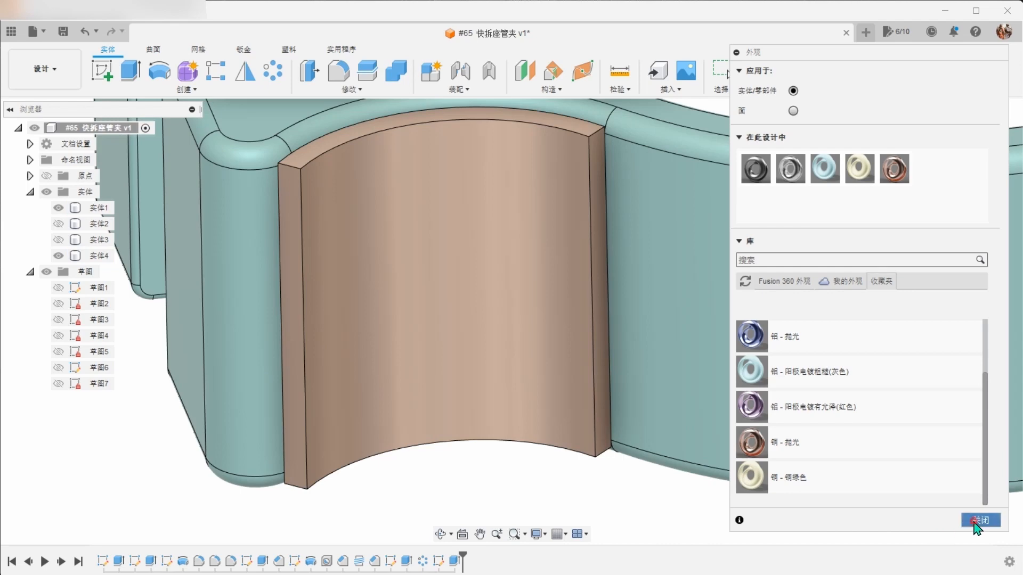
{"action": "left_click", "coordinate": [979, 521]}
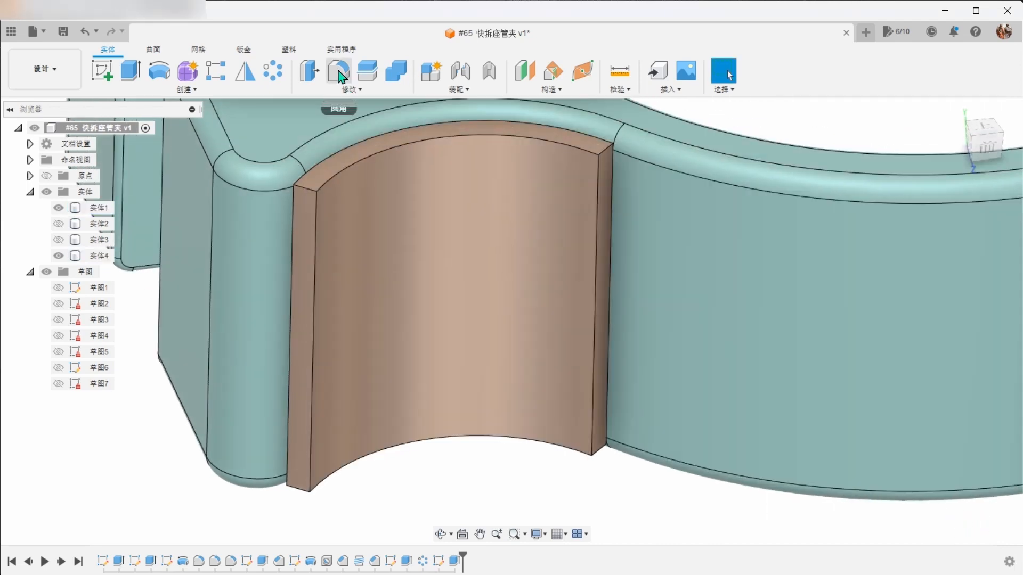
Fillet the pad's four short corner edges with a 2 mm radius
{"action": "left_click", "coordinate": [339, 72]}
{"action": "left_click", "coordinate": [308, 189]}
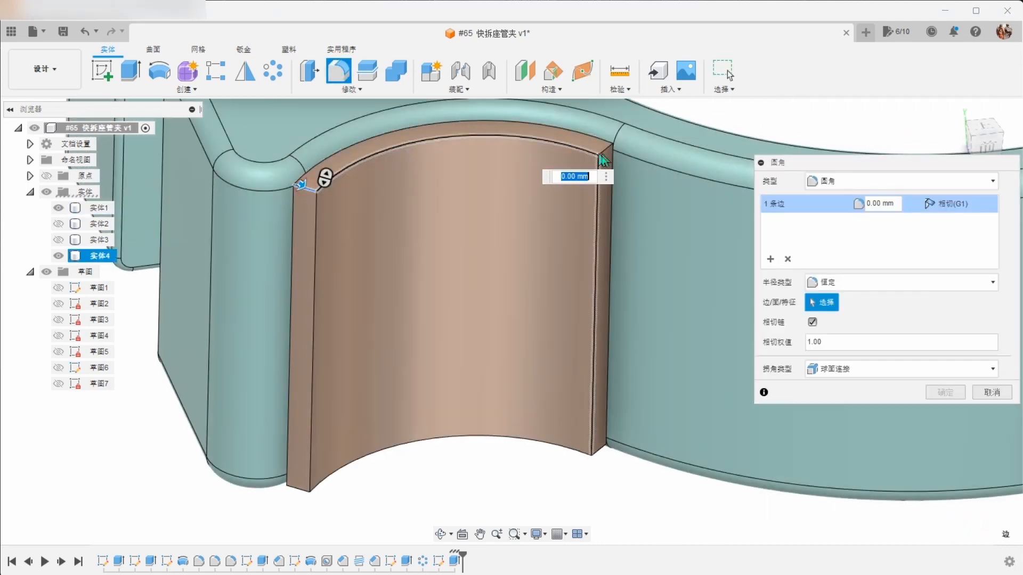
{"action": "left_click", "coordinate": [605, 453]}
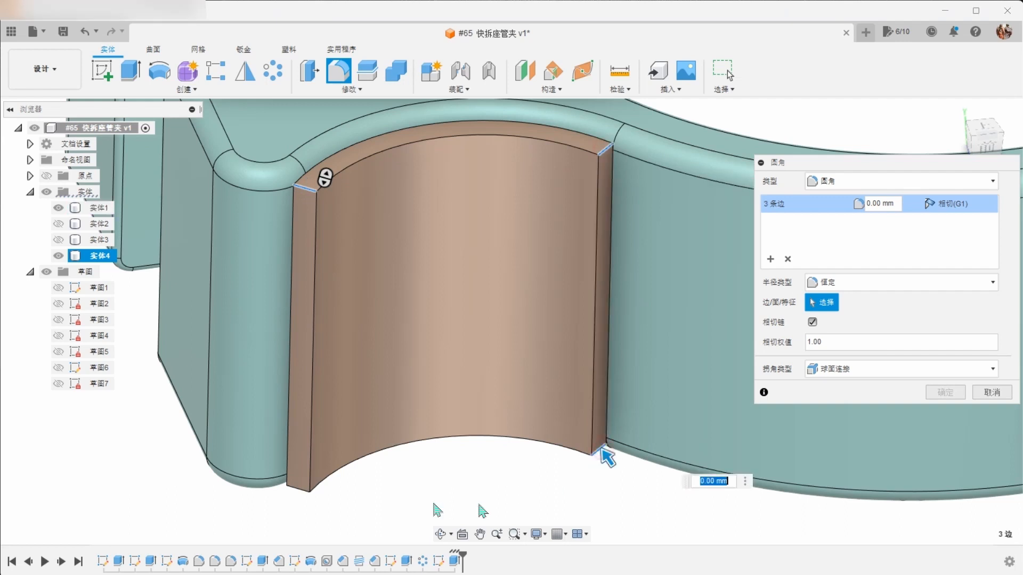
{"action": "left_click", "coordinate": [302, 489]}
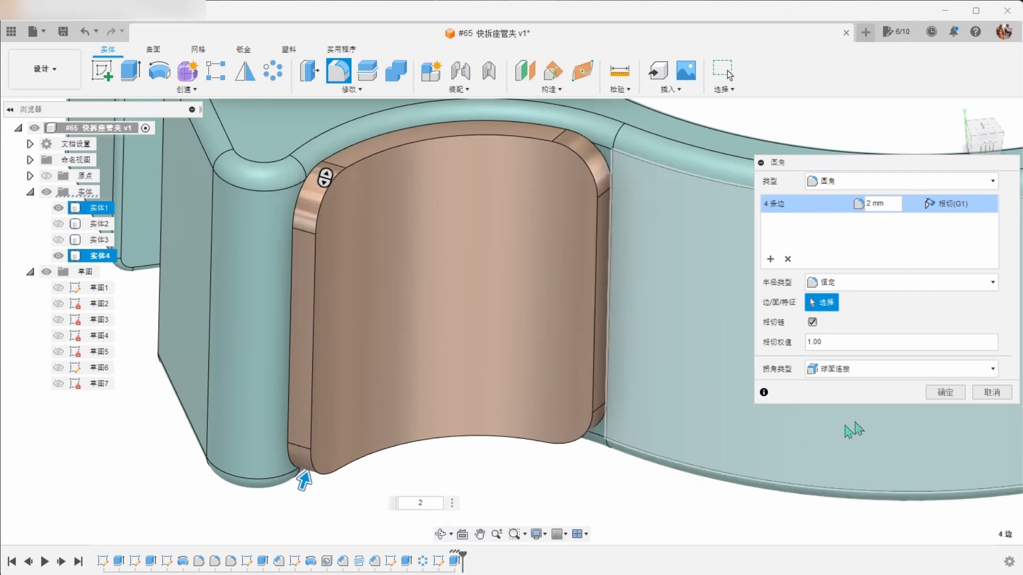
{"action": "left_click", "coordinate": [946, 393]}
Create a sketch on the front origin plane, hide the clamp body 实体1 and show 草图1
{"action": "middle_click_drag", "start_coordinate": [898, 412], "coordinate": [815, 94], "text": "shift"}
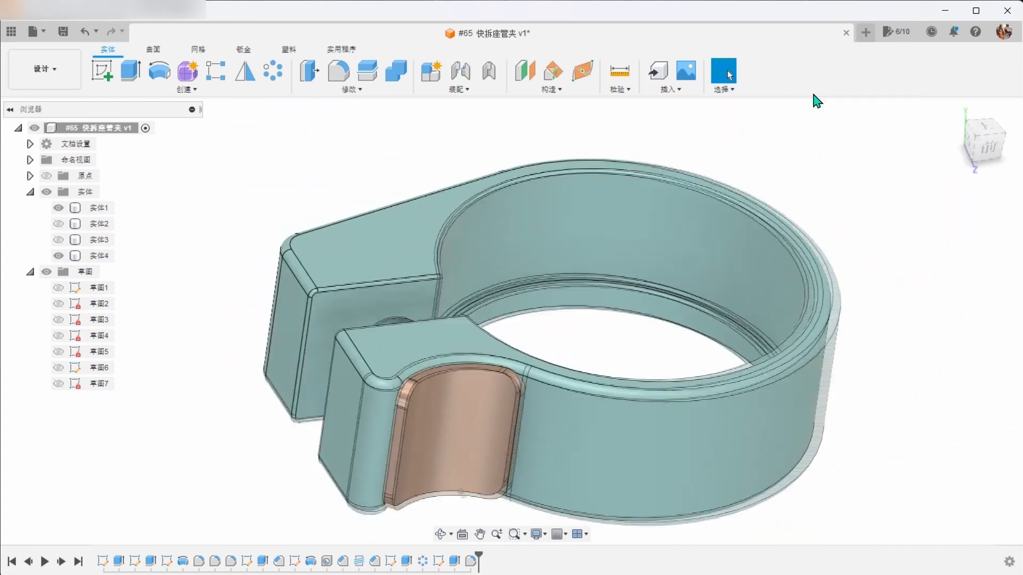
{"action": "left_click", "coordinate": [103, 71]}
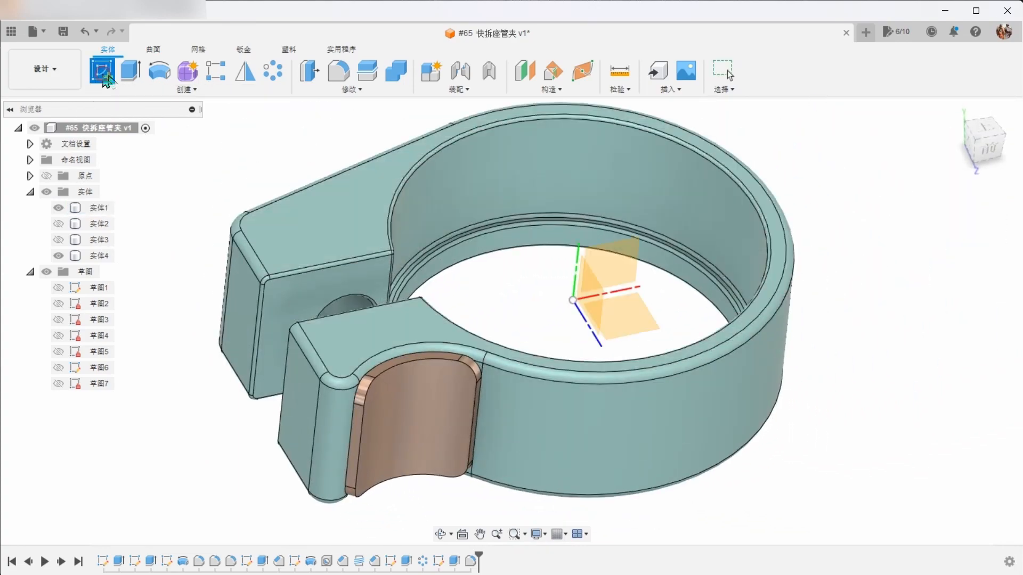
{"action": "left_click", "coordinate": [616, 264]}
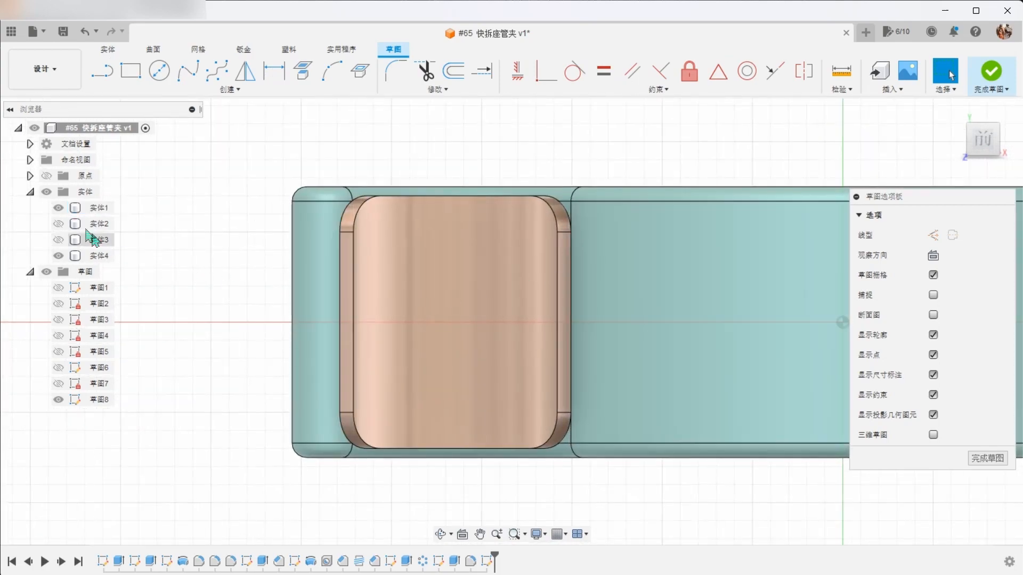
{"action": "left_click", "coordinate": [58, 208]}
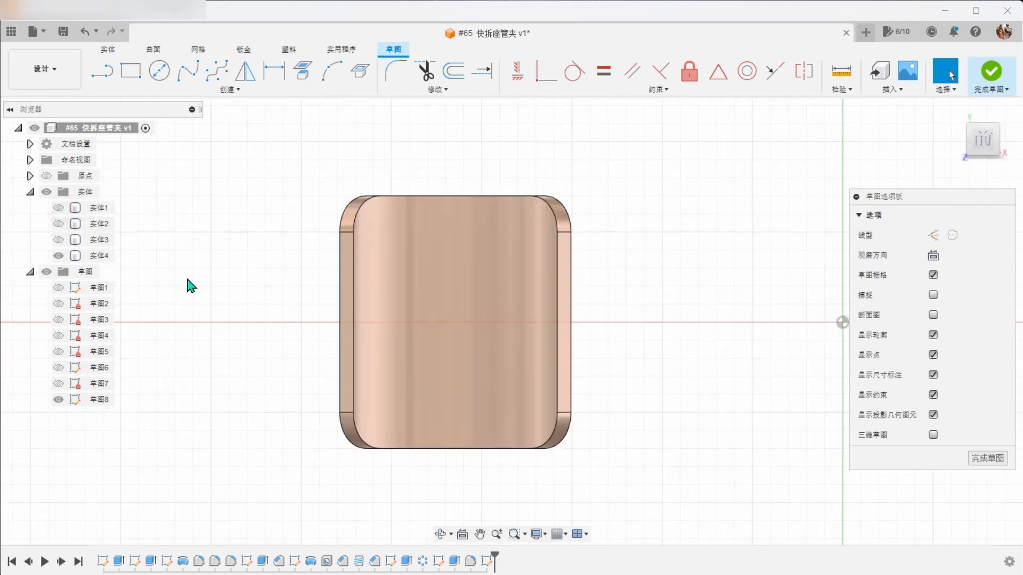
{"action": "left_click", "coordinate": [59, 288]}
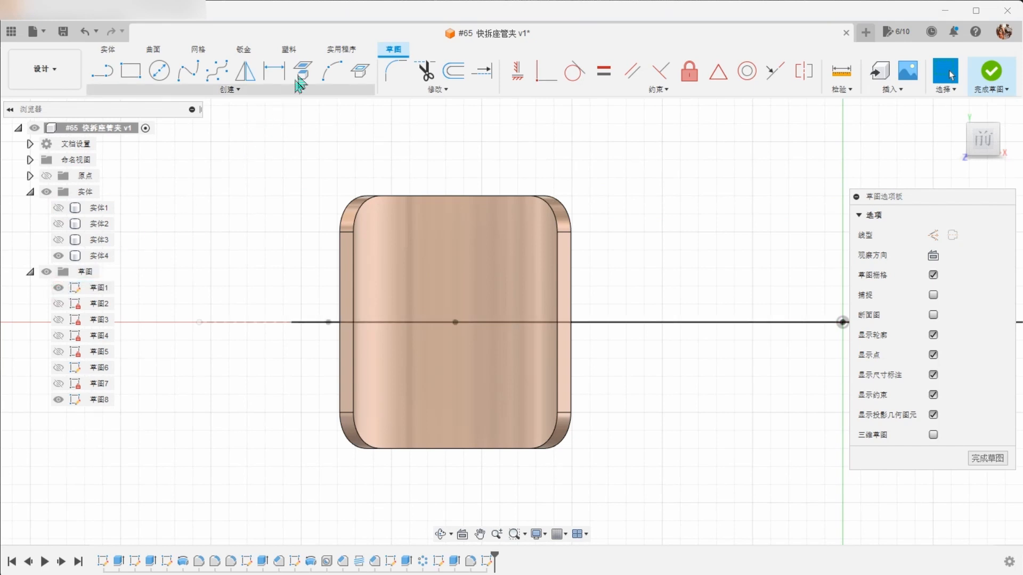
Project the centre point of 草图1's concave arc into the sketch, check its position, and hide 草图1
{"action": "left_click", "coordinate": [302, 70]}
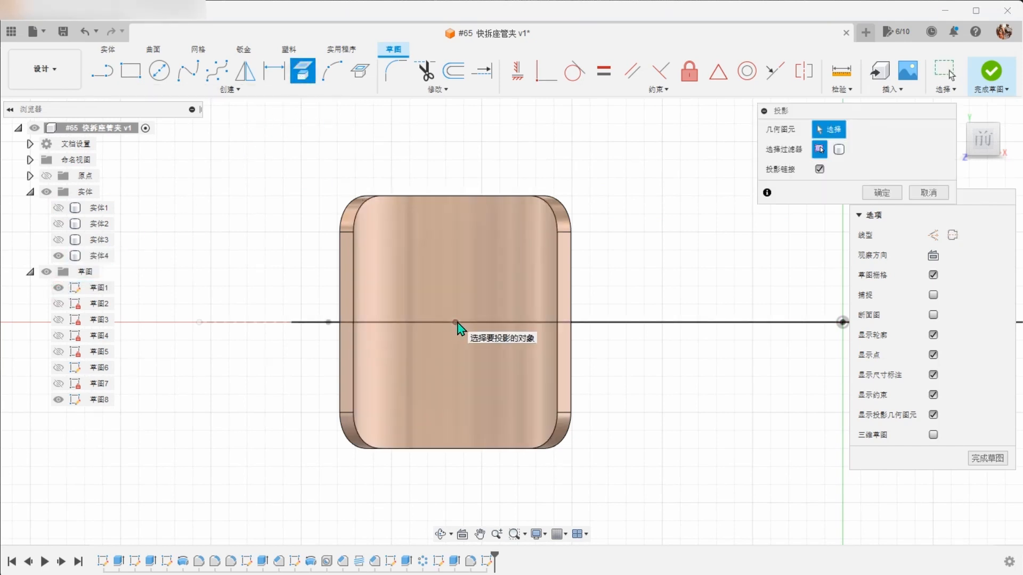
{"action": "left_click", "coordinate": [455, 323]}
{"action": "left_click", "coordinate": [883, 193]}
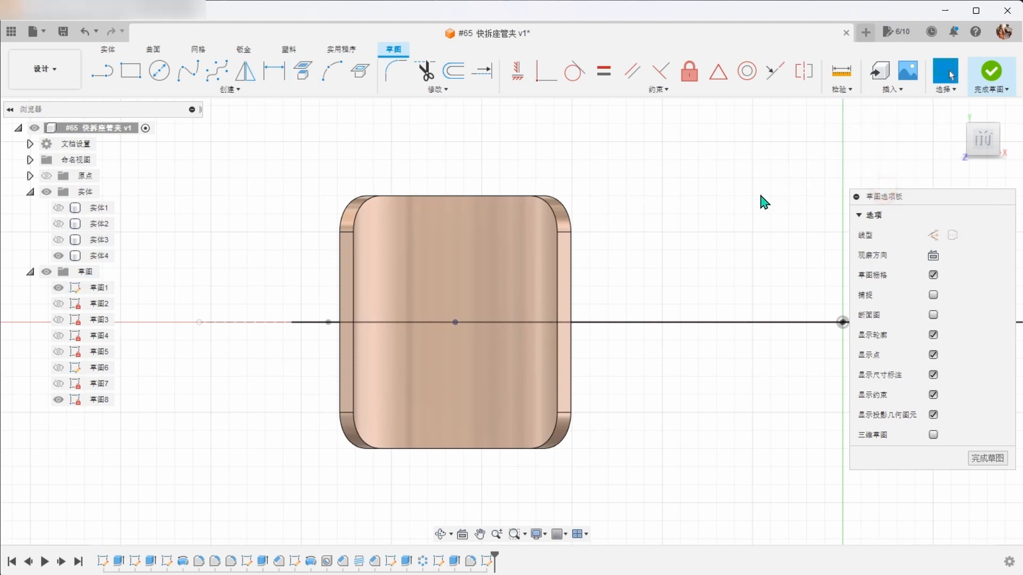
{"action": "mouse_move", "coordinate": [733, 185]}
{"action": "middle_mouse_down", "text": "shift"}
{"action": "mouse_move", "coordinate": [744, 246]}
{"action": "mouse_move", "coordinate": [644, 434]}
{"action": "mouse_move", "coordinate": [534, 489]}
{"action": "mouse_move", "coordinate": [547, 484]}
{"action": "middle_mouse_up", "text": "shift"}
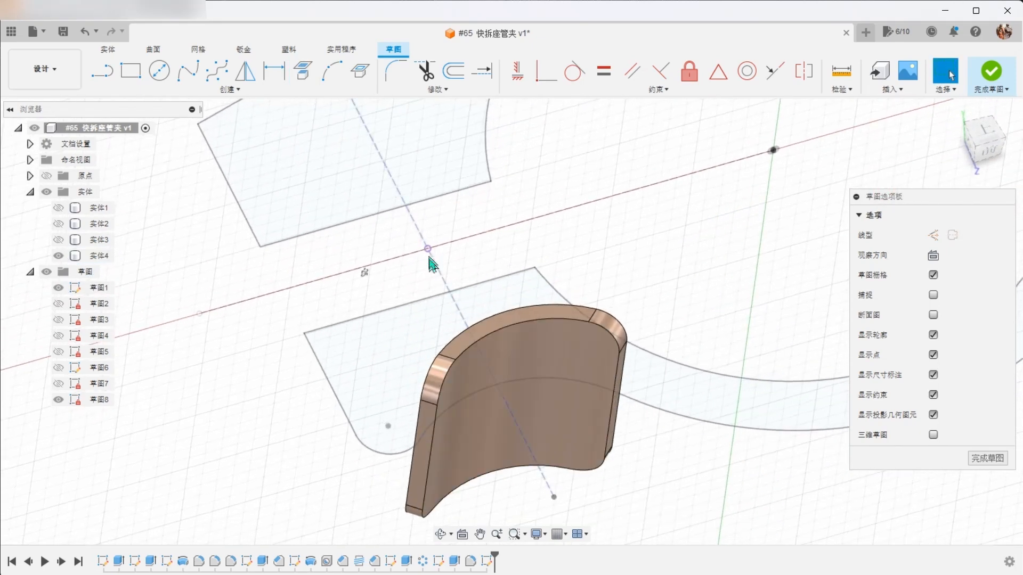
{"action": "left_click", "coordinate": [932, 256]}
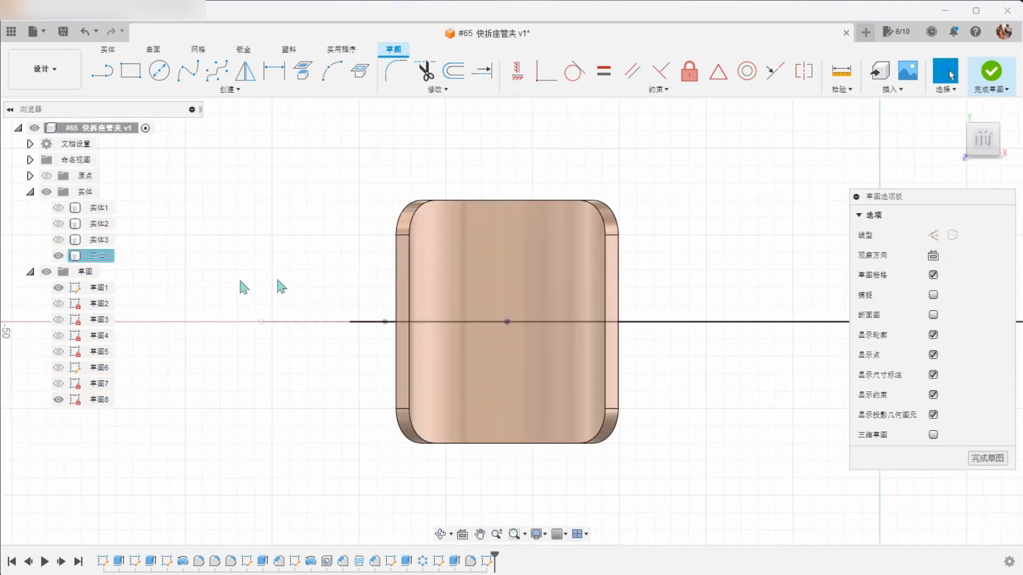
{"action": "left_click", "coordinate": [59, 288]}
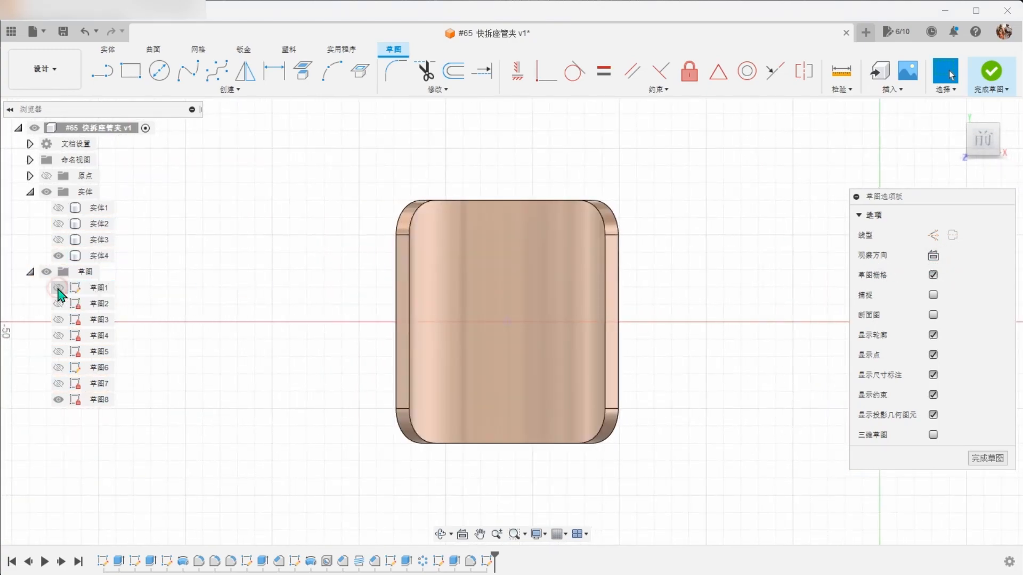
Draw a 5.5 mm diameter circle centred on the projected point and finish the sketch
{"action": "left_click", "coordinate": [159, 72]}
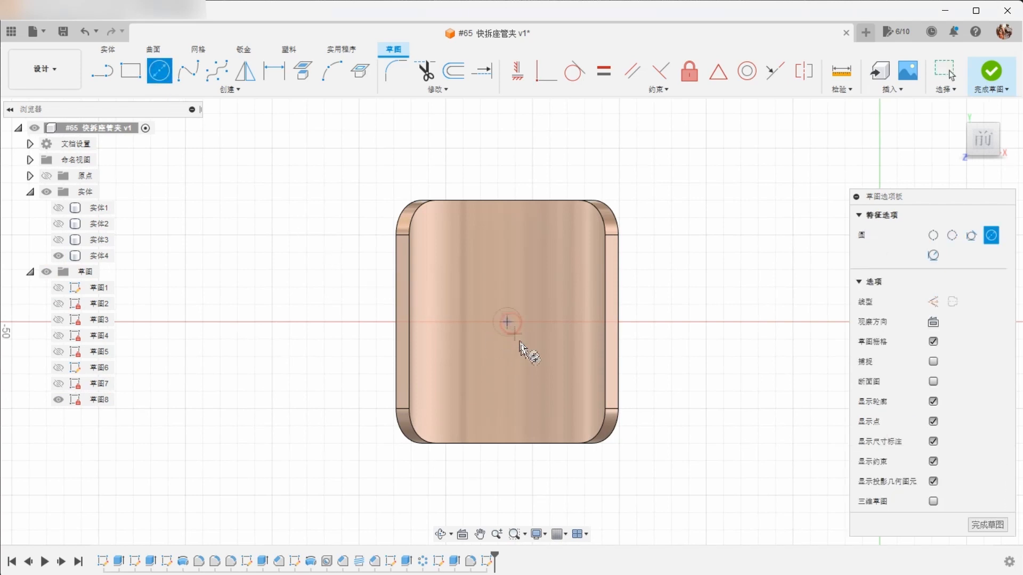
{"action": "left_click", "coordinate": [507, 321]}
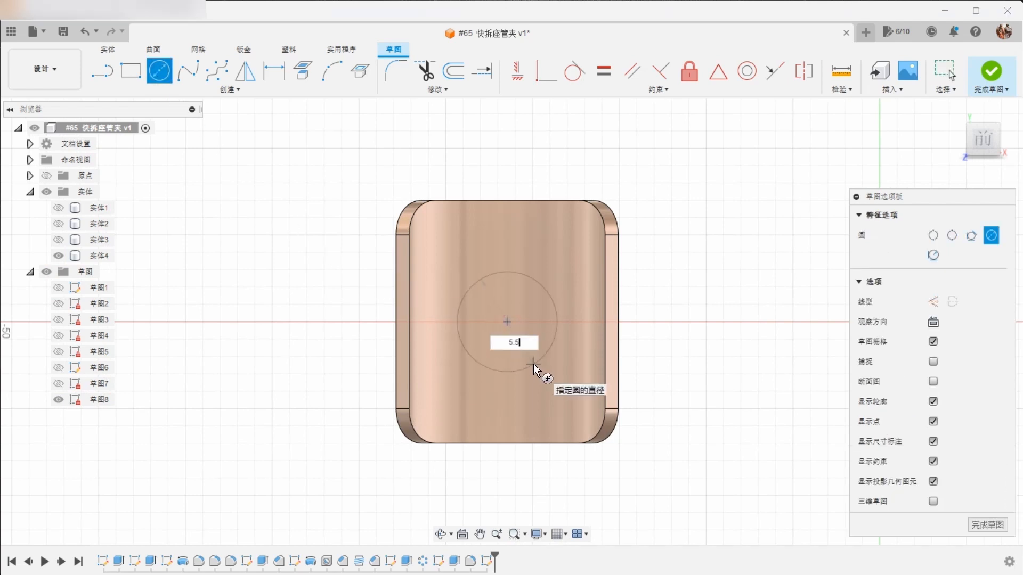
{"action": "key", "text": "Return"}
{"action": "key", "text": "Escape"}
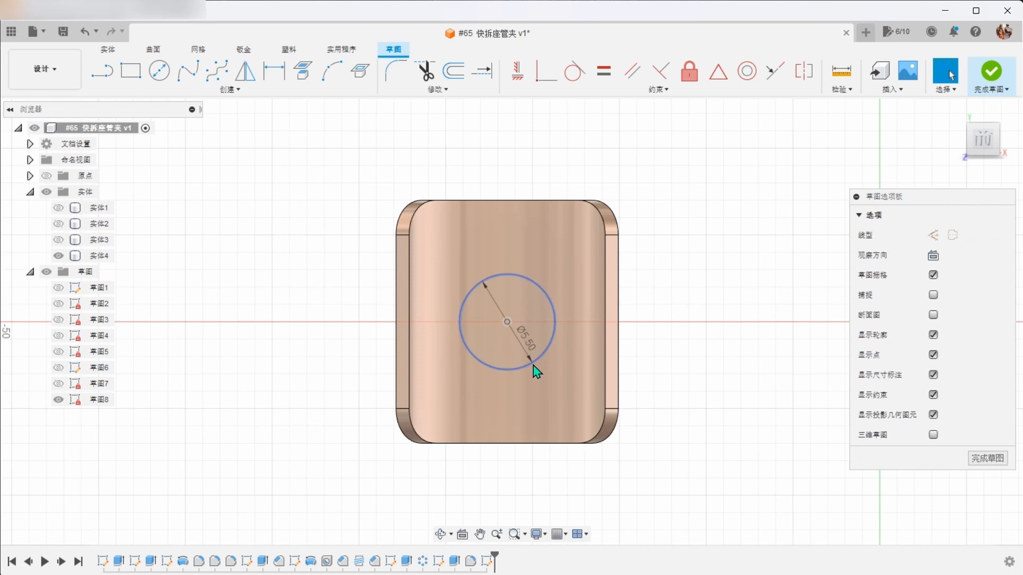
{"action": "left_click", "coordinate": [990, 70]}
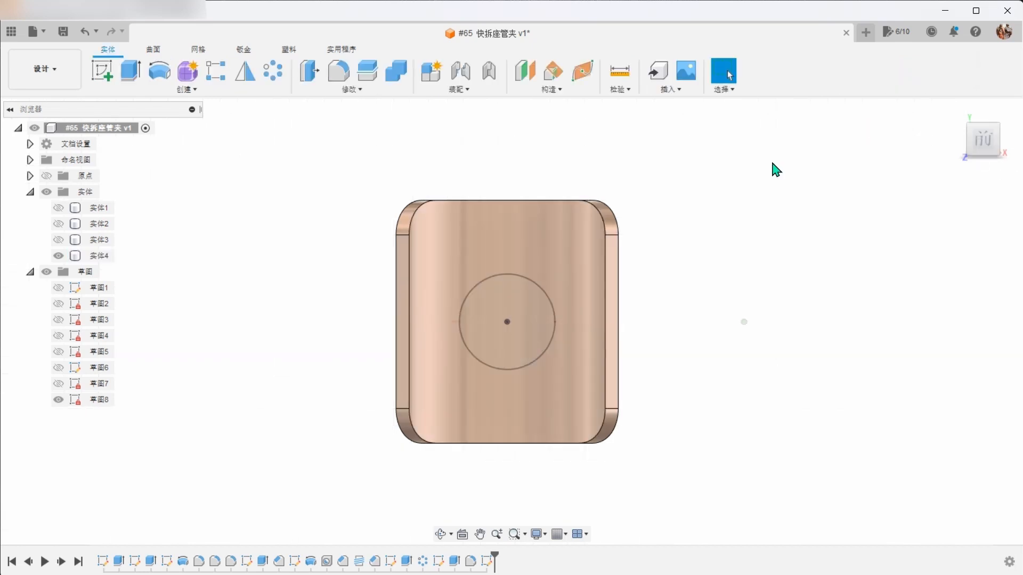
Extrude the circle as a cut with extent 全部 through the curved pad
{"action": "left_click", "coordinate": [131, 71]}
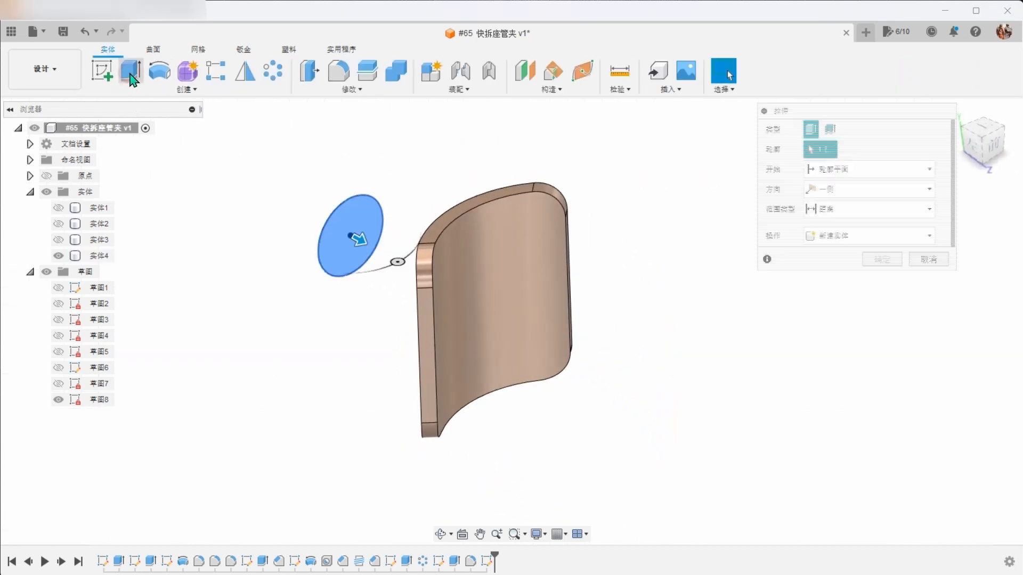
{"action": "left_click_drag", "start_coordinate": [358, 239], "coordinate": [589, 354]}
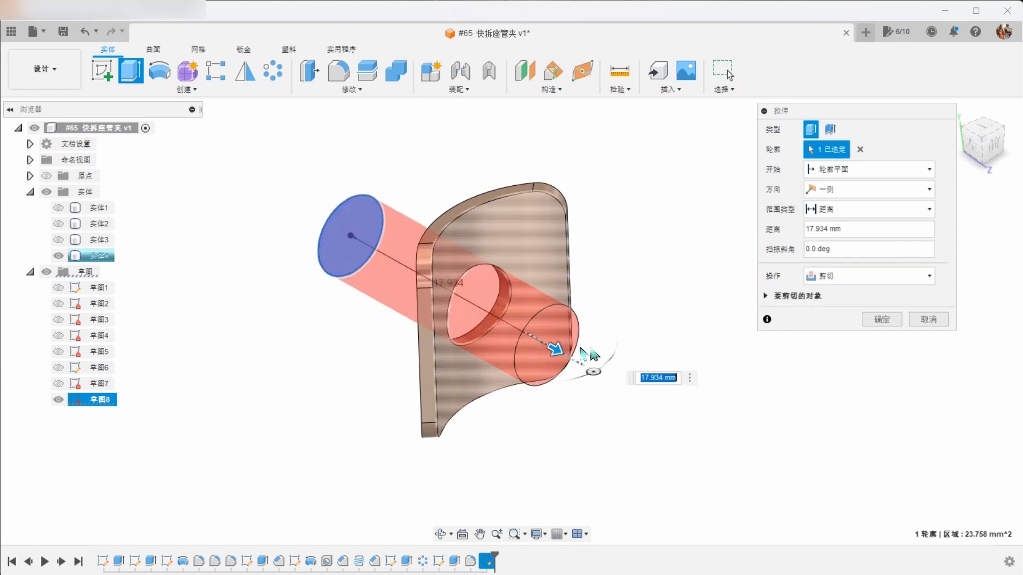
{"action": "left_click", "coordinate": [846, 216]}
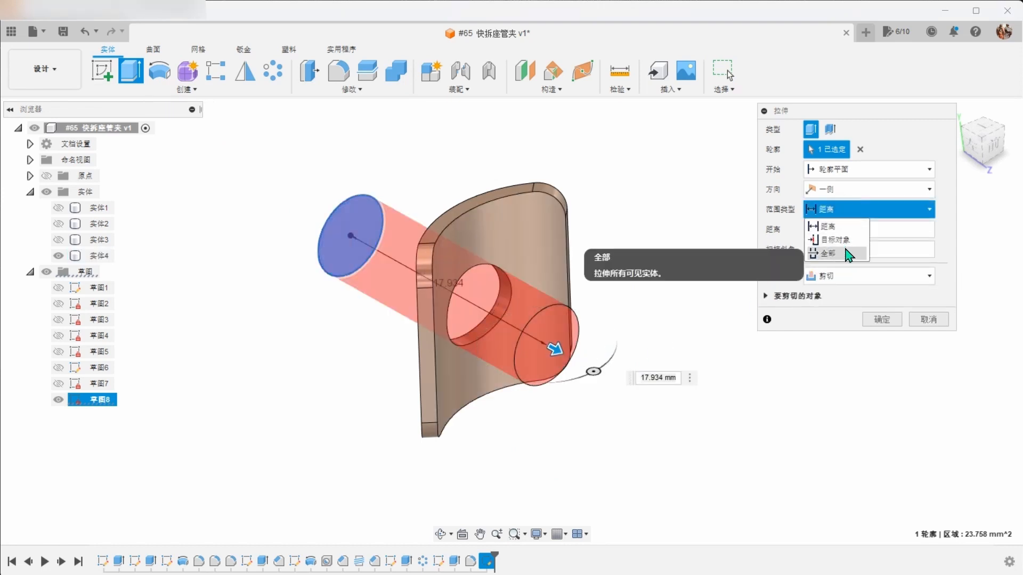
{"action": "left_click", "coordinate": [845, 249]}
{"action": "left_click", "coordinate": [882, 319]}
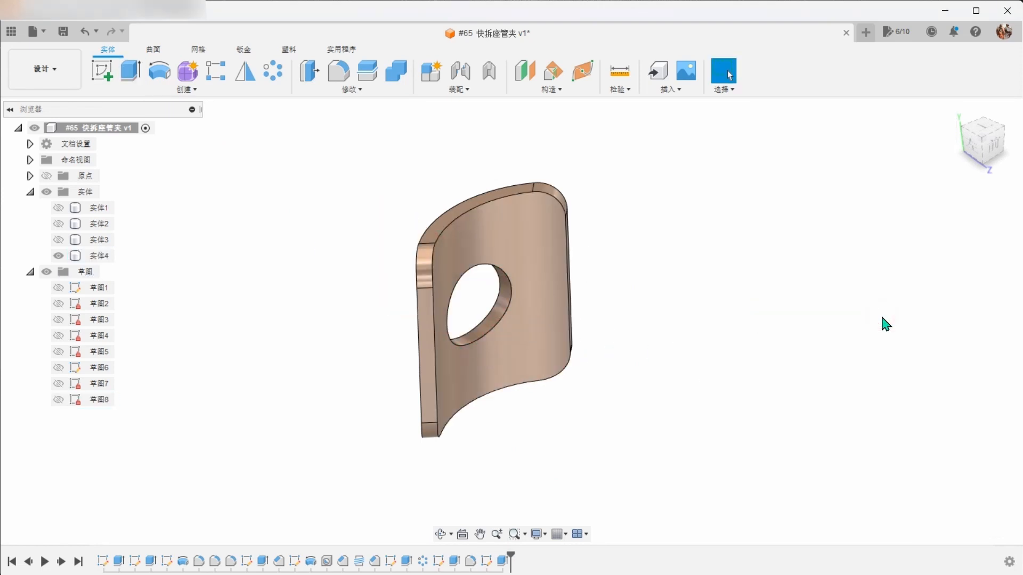
Fillet the edges of the pad's outer rim faces and of its hole with a 0.1 mm radius
{"action": "left_click", "coordinate": [338, 74]}
{"action": "scroll", "coordinate": [679, 260], "scroll_direction": "up", "scroll_amount": 5}
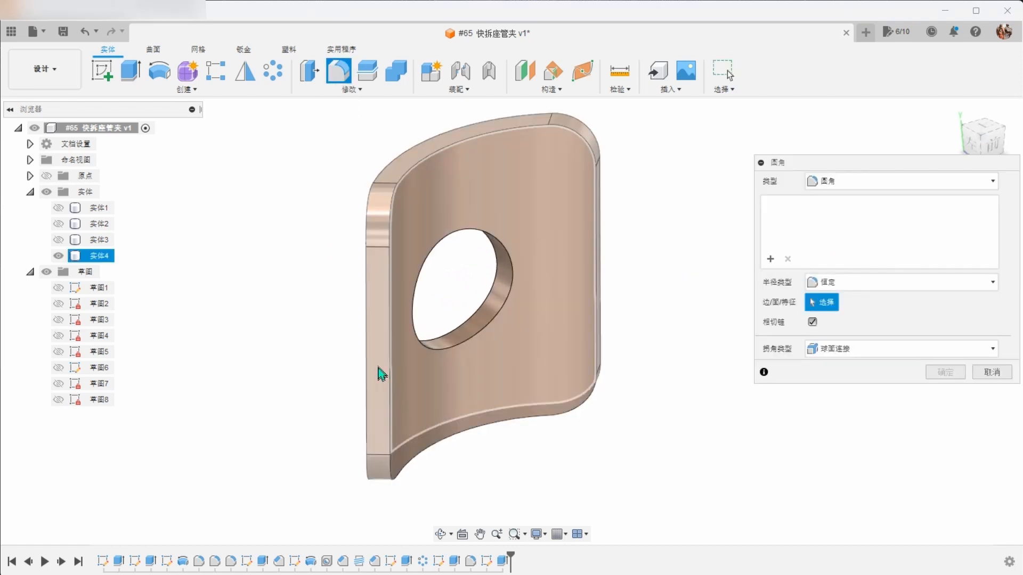
{"action": "left_click", "coordinate": [382, 374]}
{"action": "left_click", "coordinate": [491, 314]}
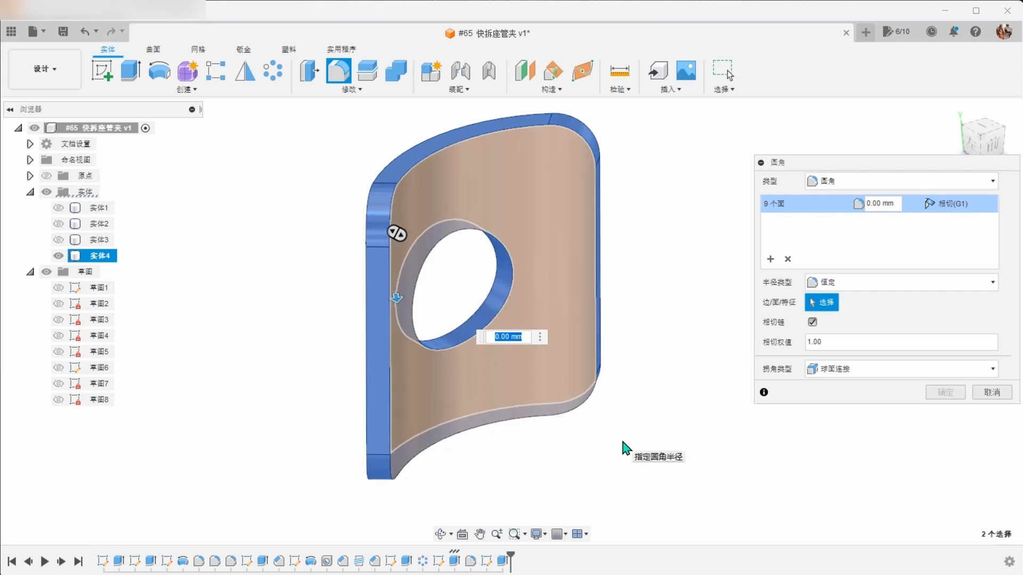
{"action": "key", "text": "Return"}
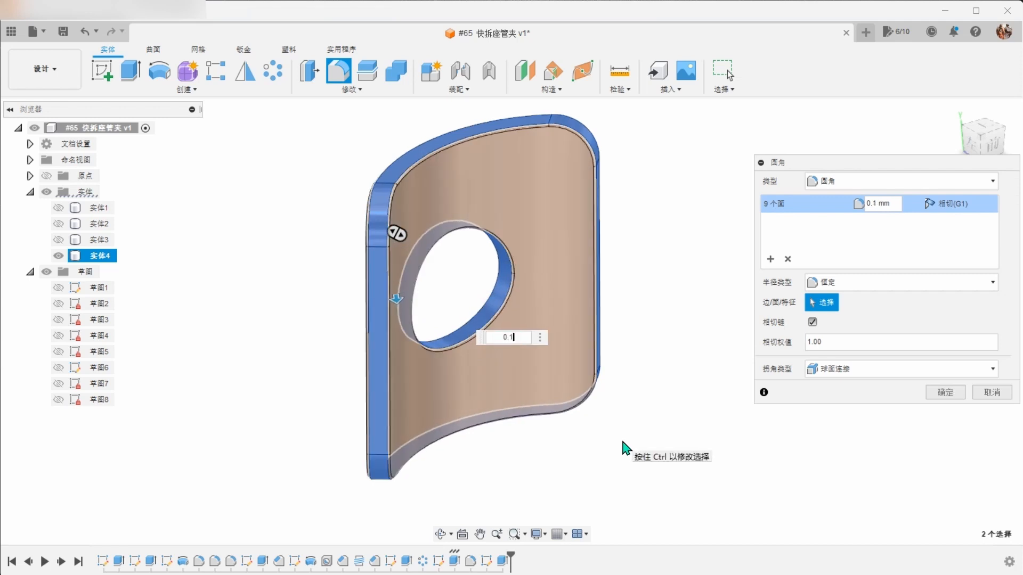
{"action": "left_click", "coordinate": [938, 405]}
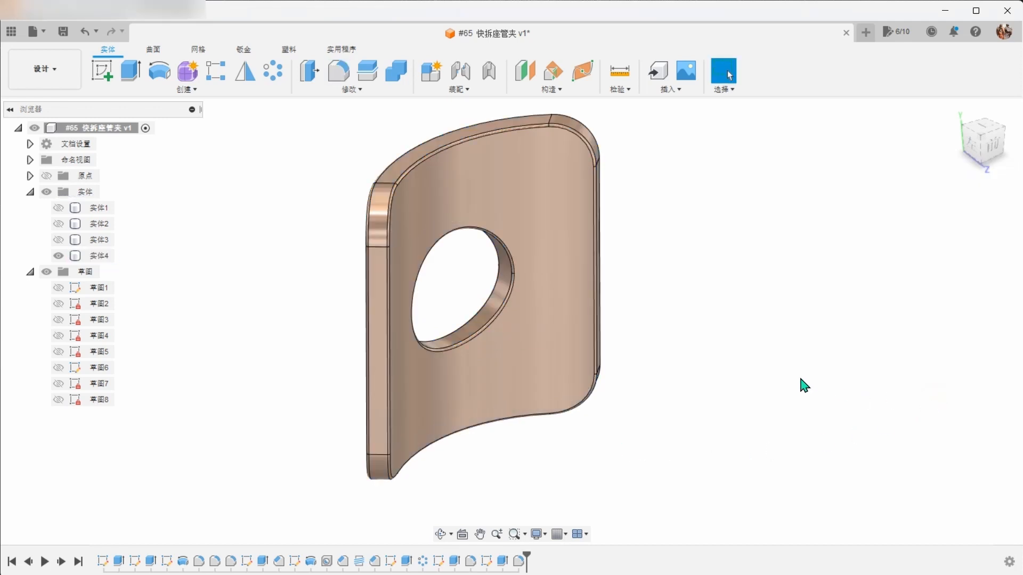
Show 实体1, 实体2 and 实体3 again to view the pad together with the clamp and nut
{"action": "left_click", "coordinate": [60, 208]}
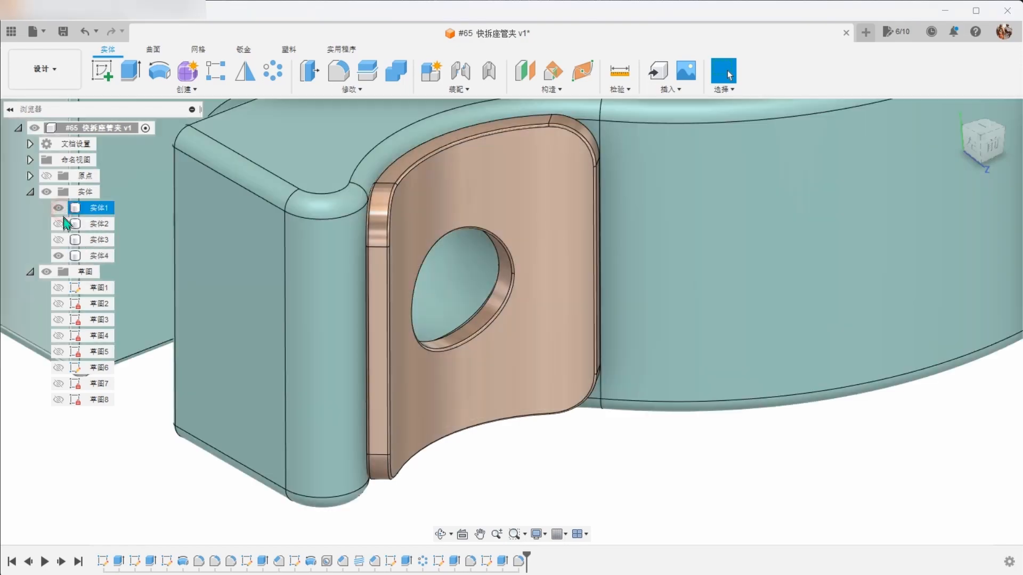
{"action": "left_click", "coordinate": [60, 224]}
{"action": "left_click", "coordinate": [60, 240]}
{"action": "middle_click_drag", "start_coordinate": [346, 390], "coordinate": [420, 404], "text": "shift"}
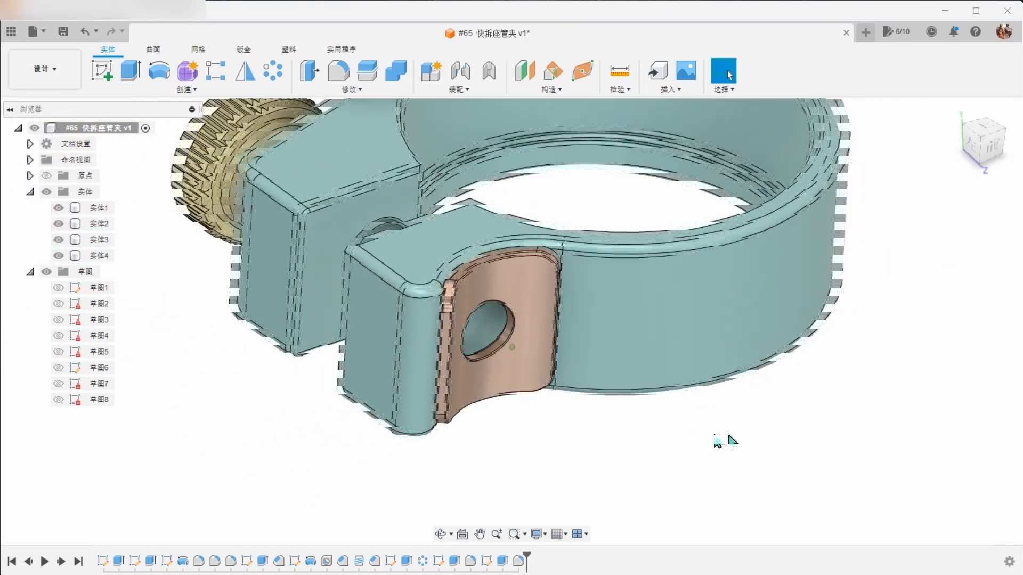